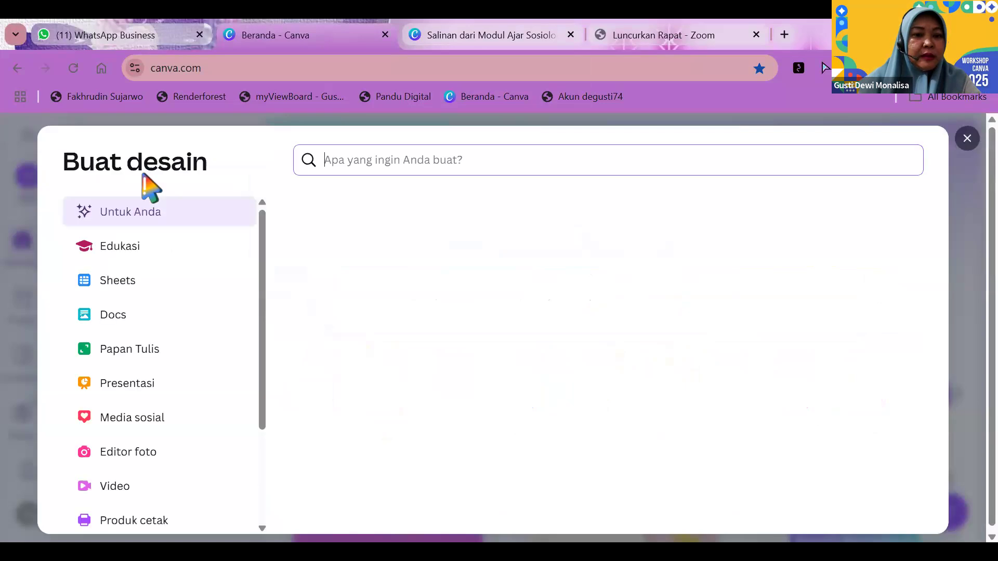
Step: Create a Presentasi Pendidikan (16:9) design from the Edukasi category and add a Doc page to it
click(153, 249)
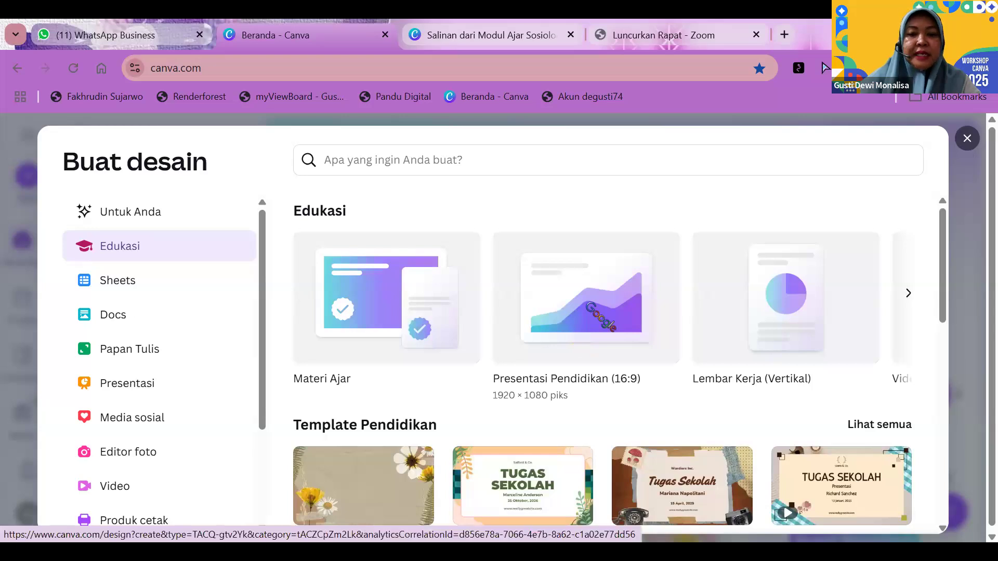
click(587, 304)
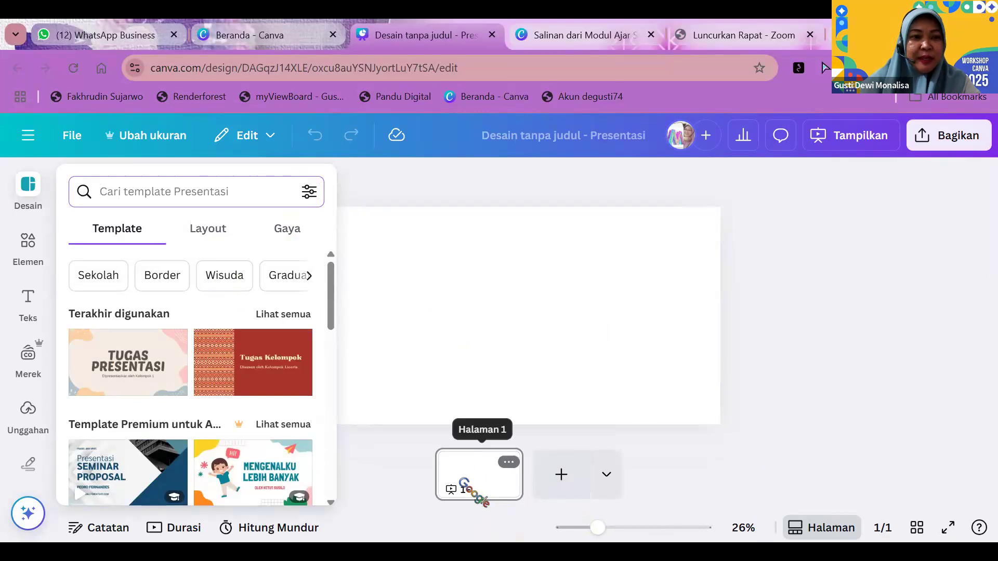
click(606, 475)
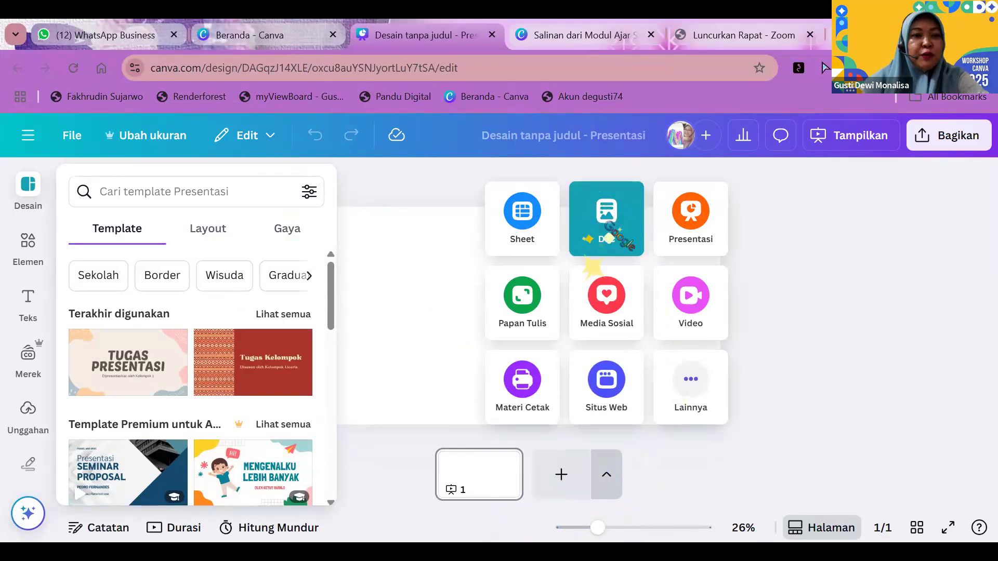
click(599, 221)
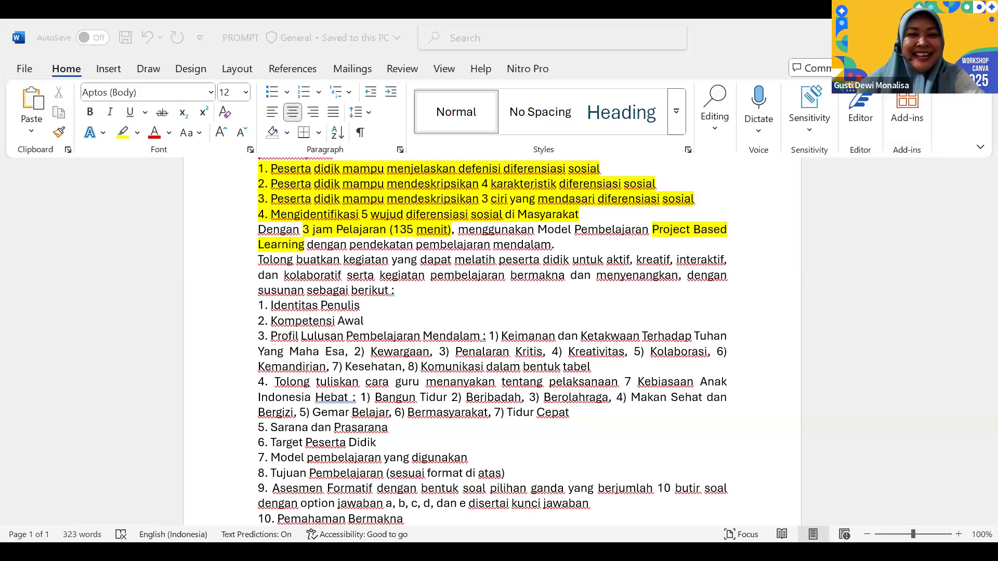
Step: Examine the PROMPT MA/RPP text, from the teacher introduction and learning objectives through the numbered list of requested module sections
scroll(556, 252, up, 4)
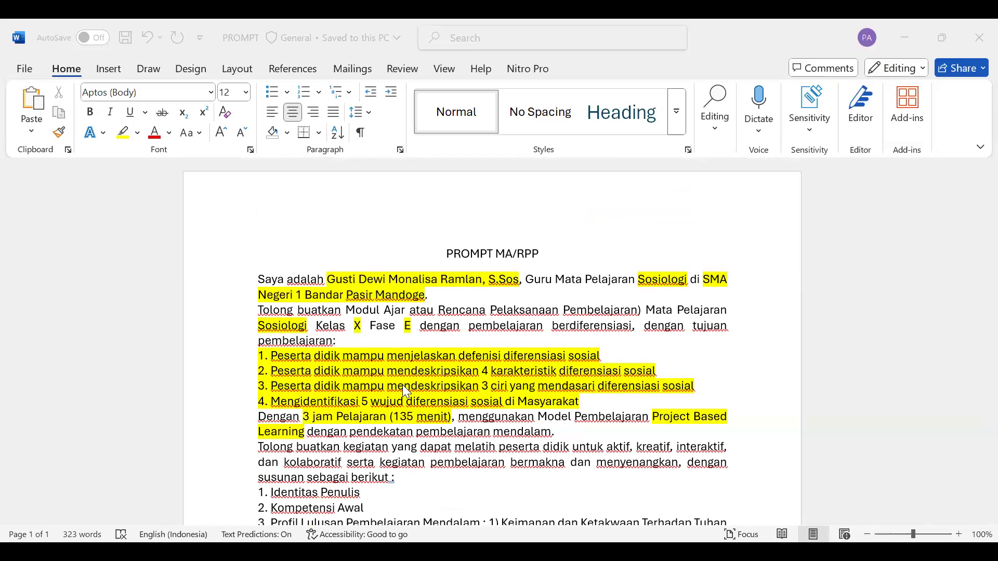
scroll(404, 381, down, 1)
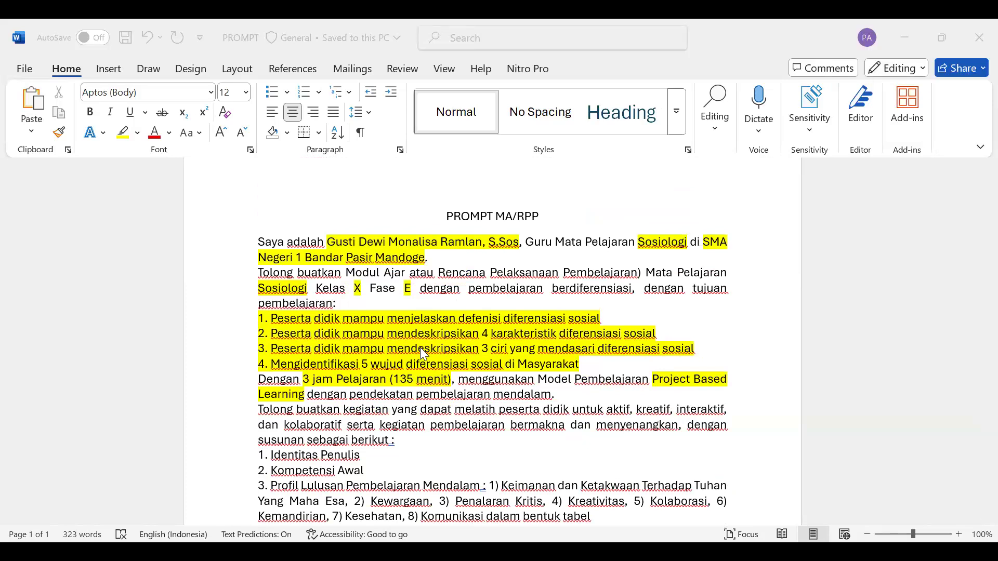
scroll(420, 347, down, 1)
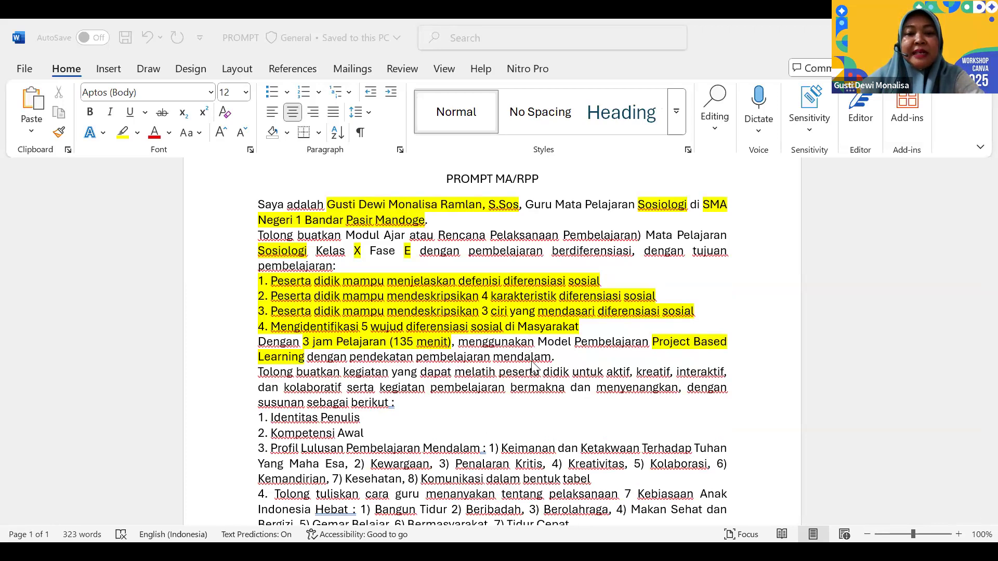
scroll(534, 368, down, 1)
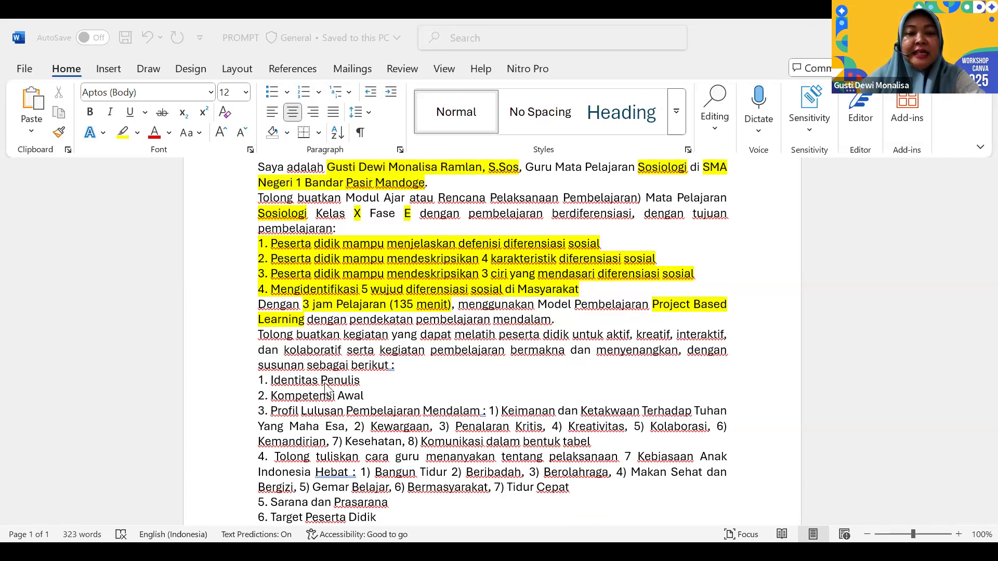
scroll(326, 387, down, 1)
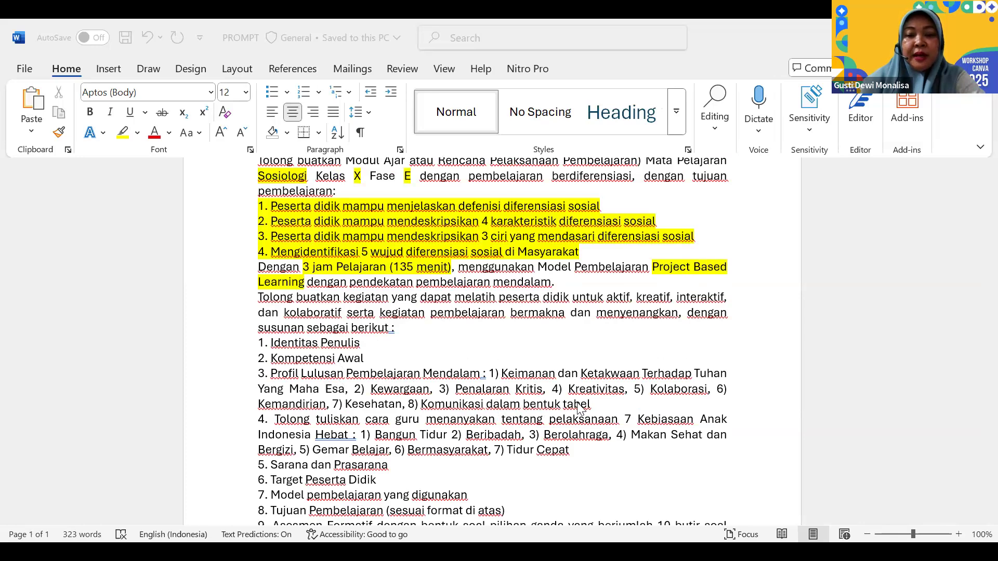
scroll(581, 409, down, 1)
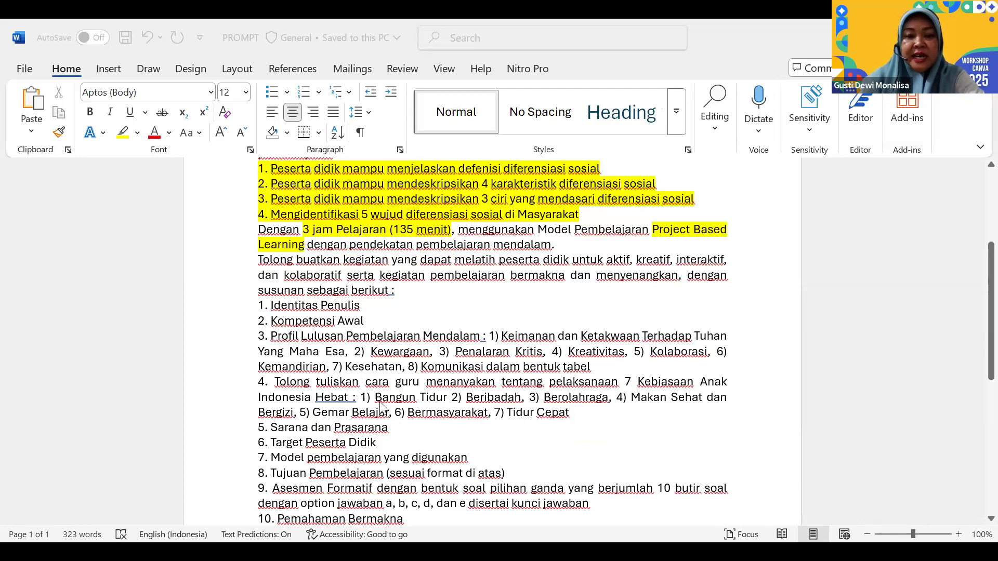
scroll(302, 395, down, 1)
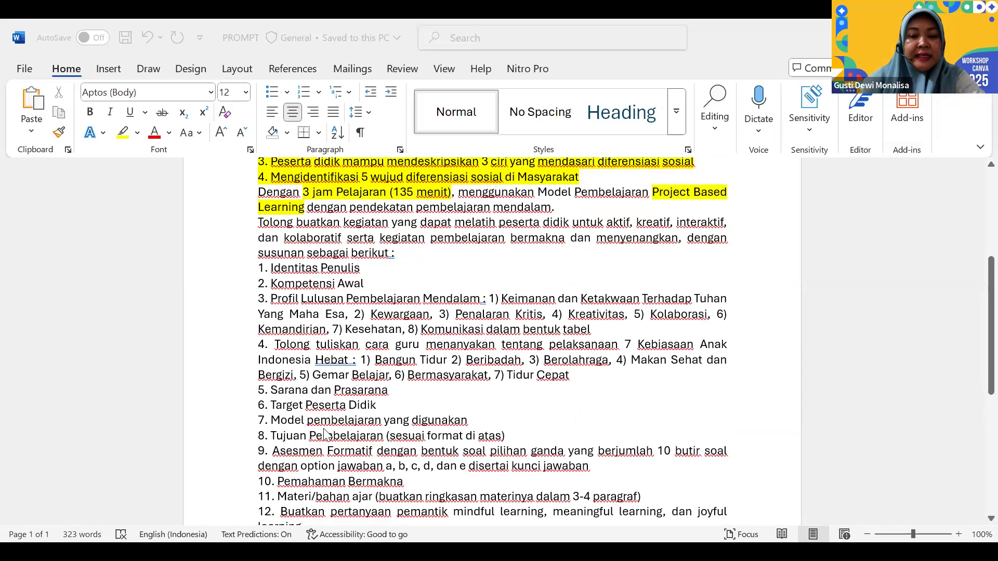
scroll(324, 435, down, 1)
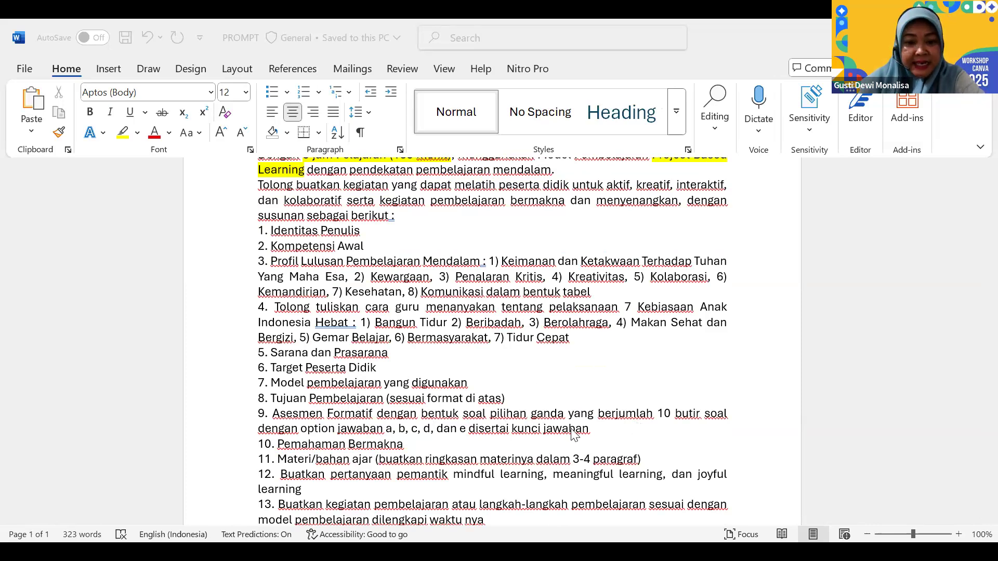
scroll(492, 443, down, 3)
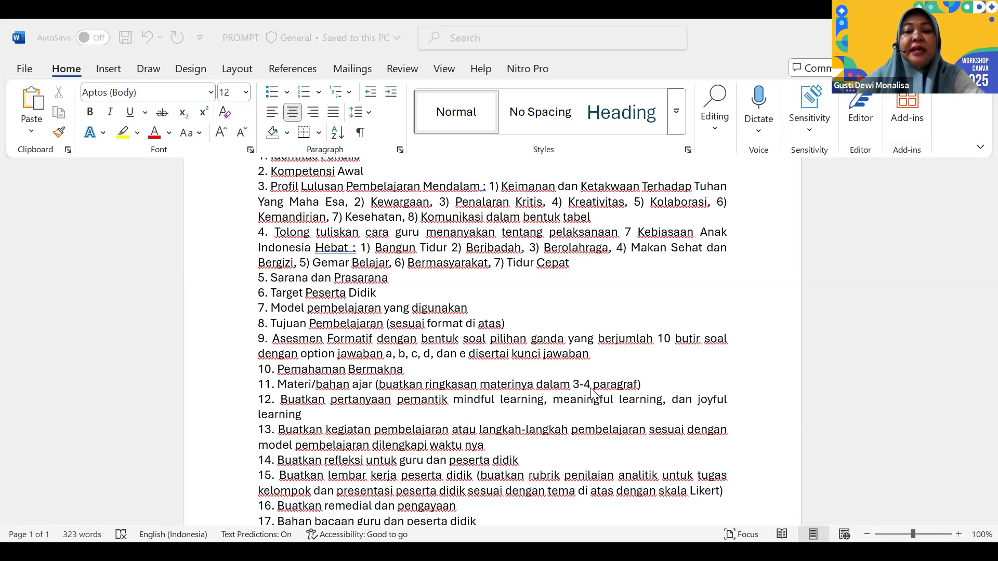
scroll(592, 393, down, 1)
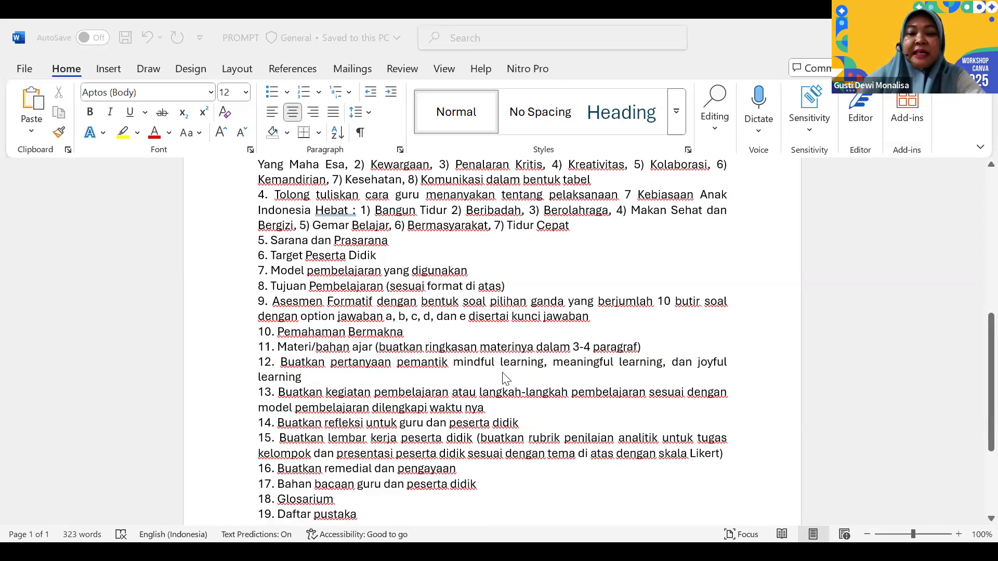
scroll(506, 378, down, 1)
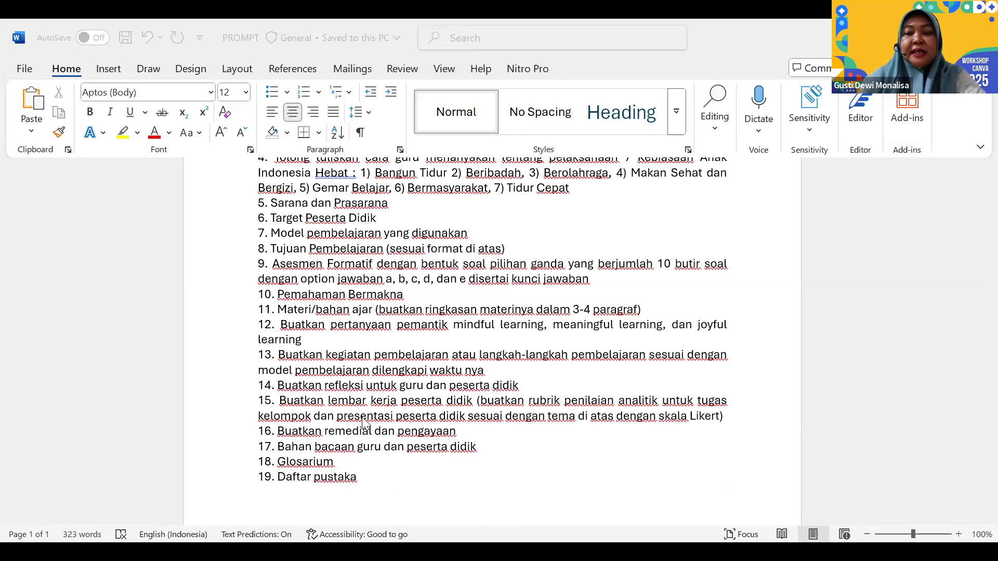
Step: Select the whole prompt text beneath the PROMPT MA/RPP title, from "Saya adalah" through "Daftar pustaka"
scroll(364, 423, up, 3)
scroll(364, 422, up, 3)
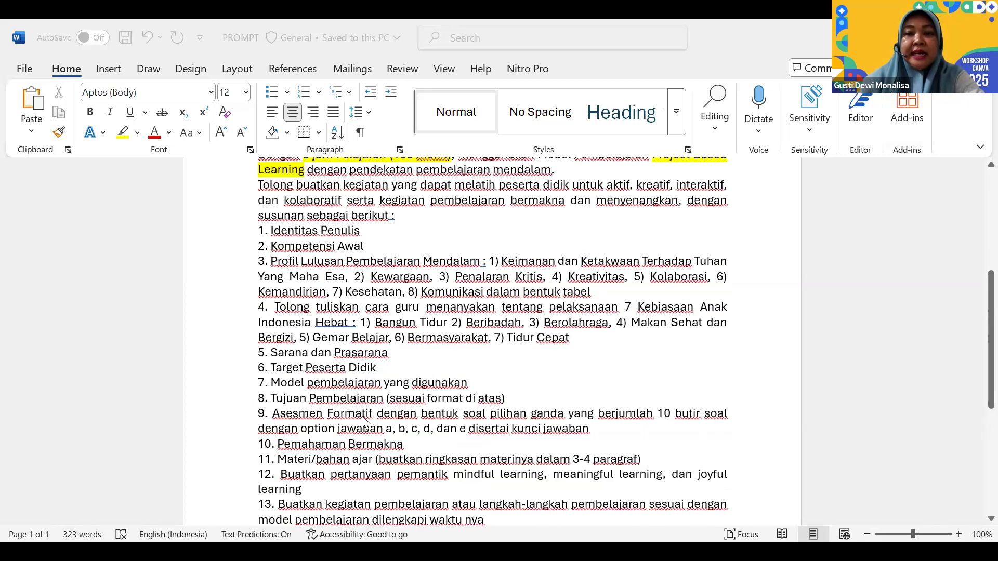
scroll(363, 422, up, 1)
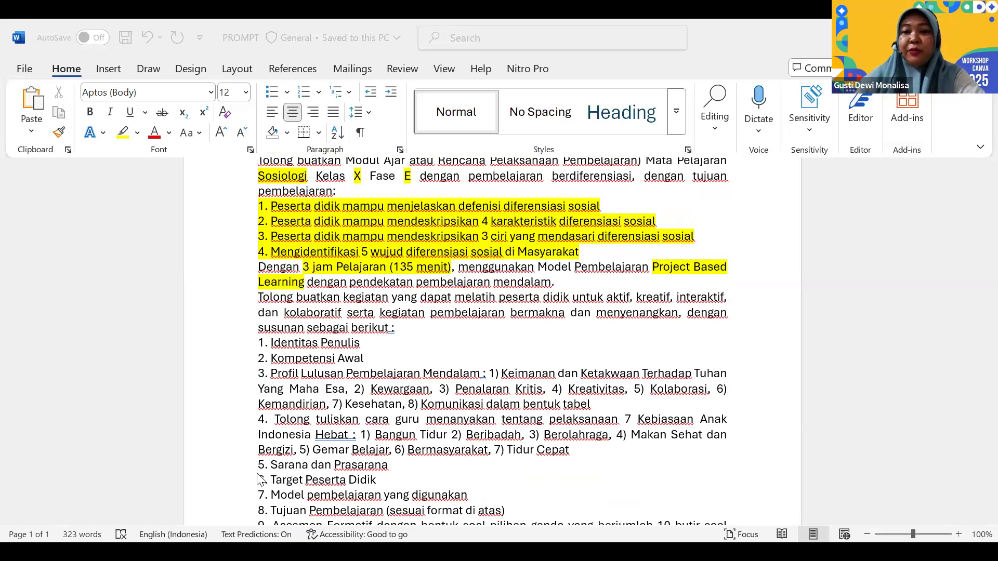
scroll(260, 478, up, 3)
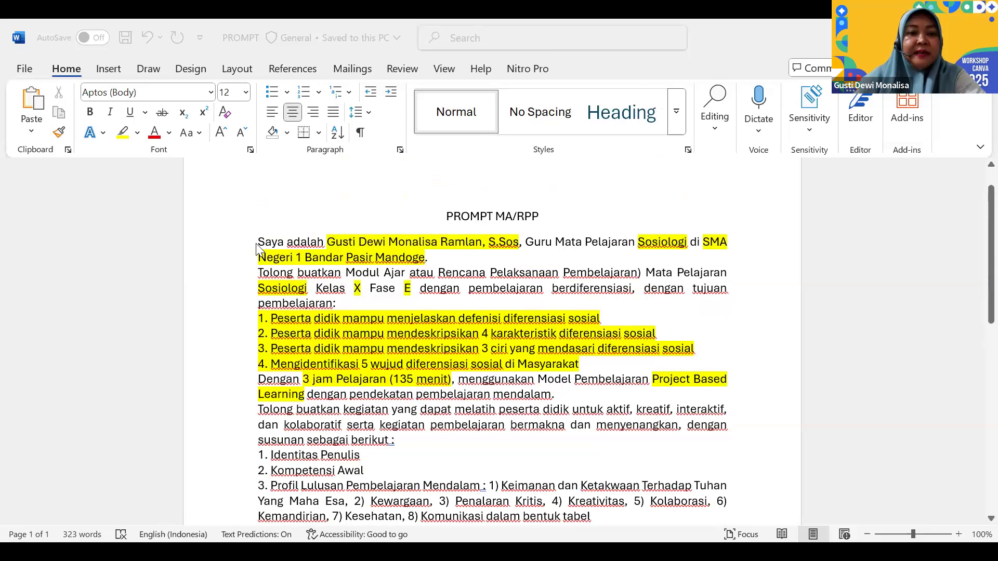
click(260, 246)
drag(260, 246, 368, 372)
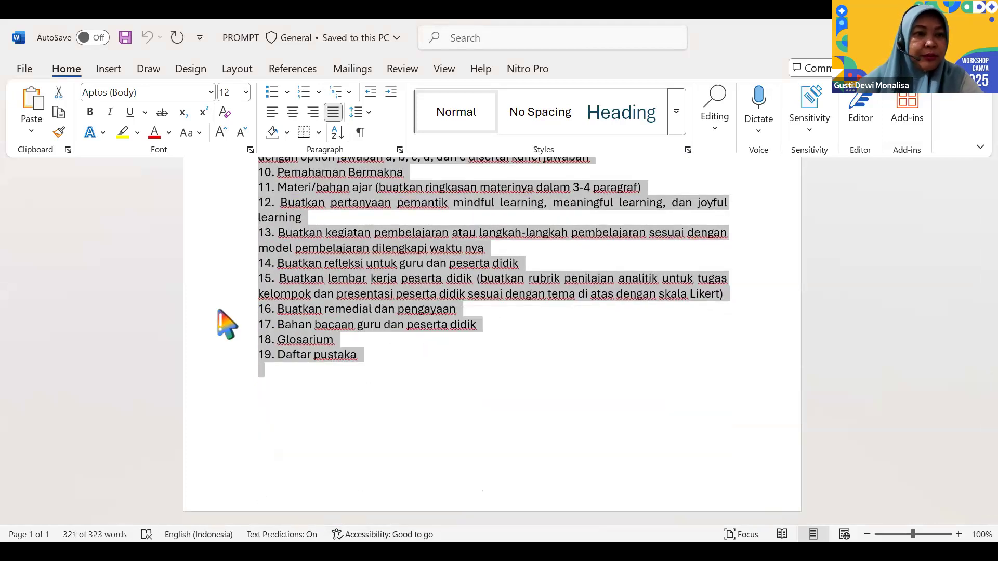
Step: Switch to Canva in the browser, discard the open untitled design and return to the Beranda page without the Buat desain dialog
key(alt+Tab)
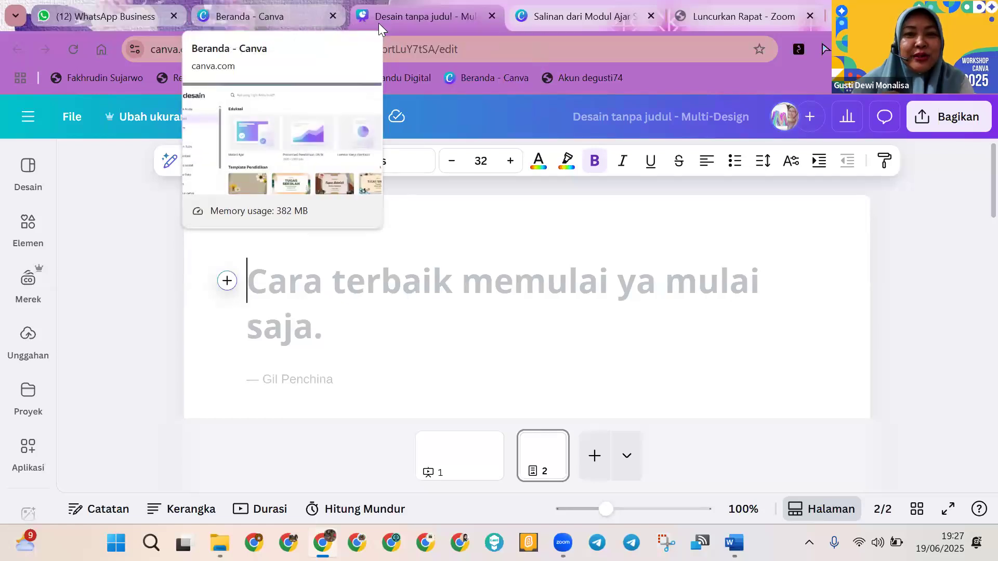
click(493, 15)
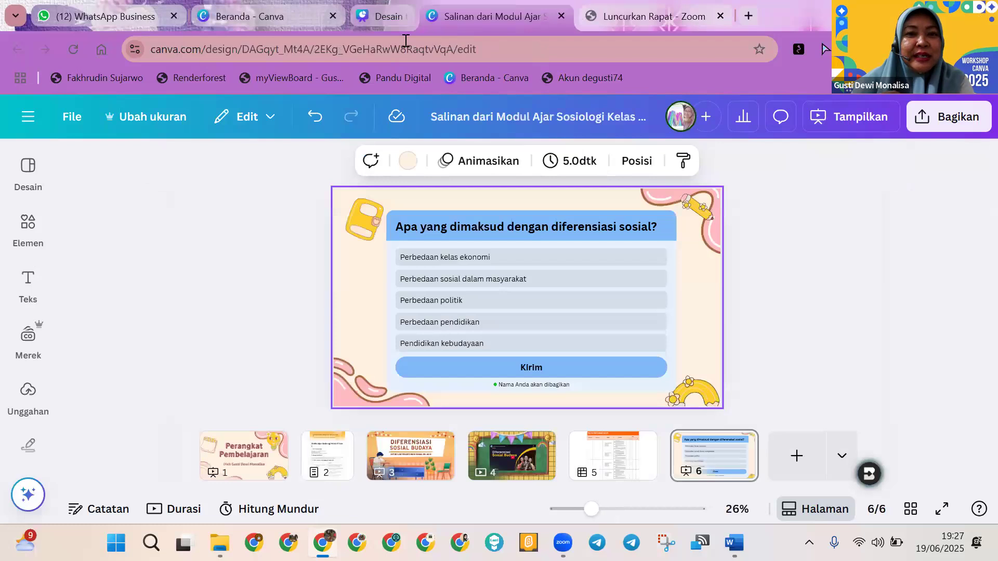
click(287, 15)
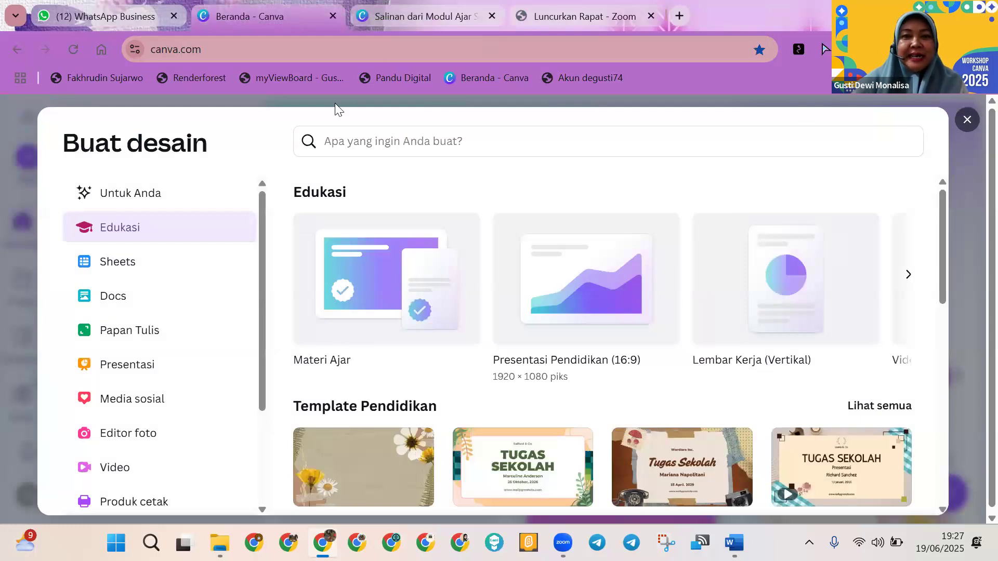
click(975, 112)
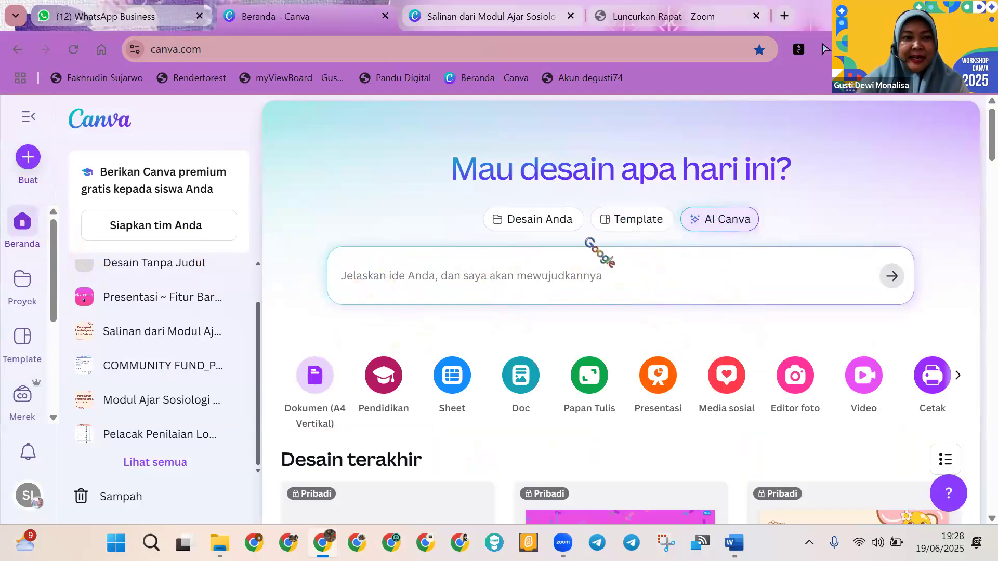
Step: Create a blank Presentasi Pendidikan (16:9) design from the Edukasi category, clear its template search and select the empty first page
click(29, 159)
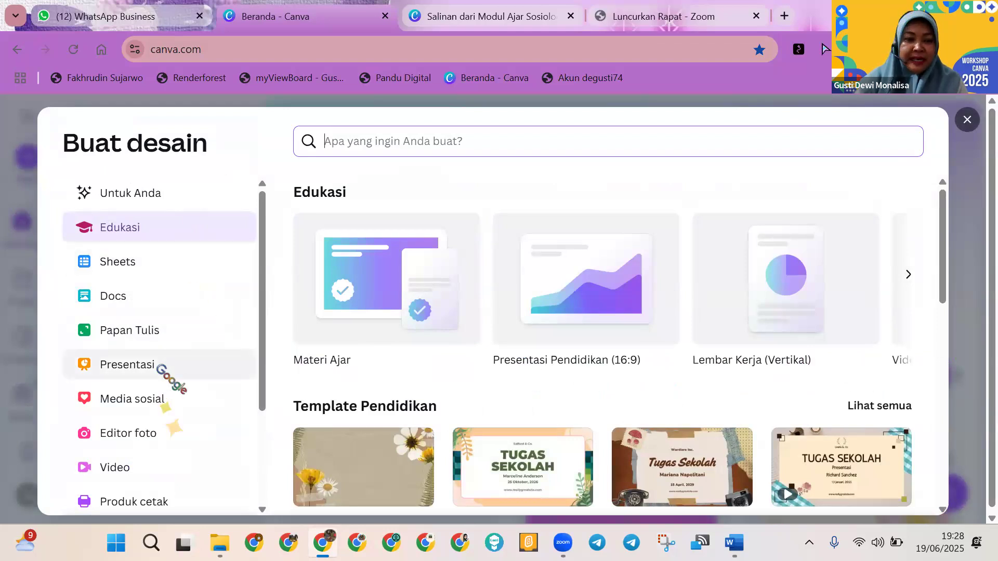
click(152, 227)
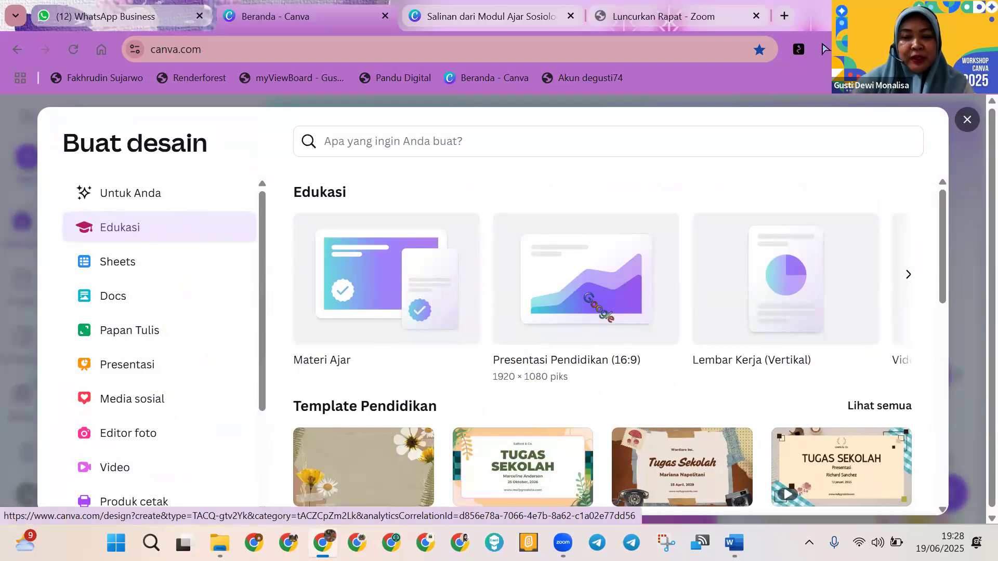
click(586, 300)
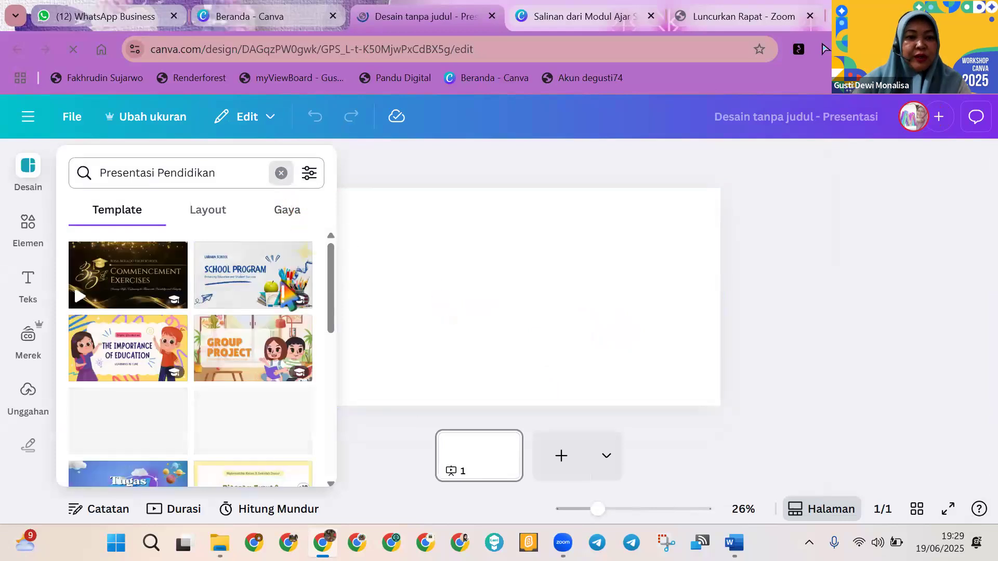
click(282, 172)
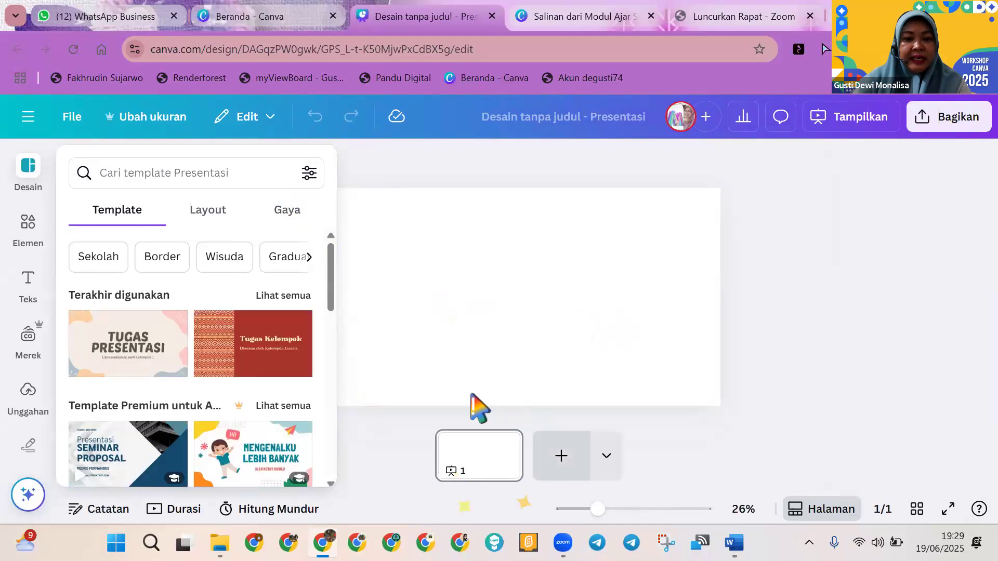
click(510, 288)
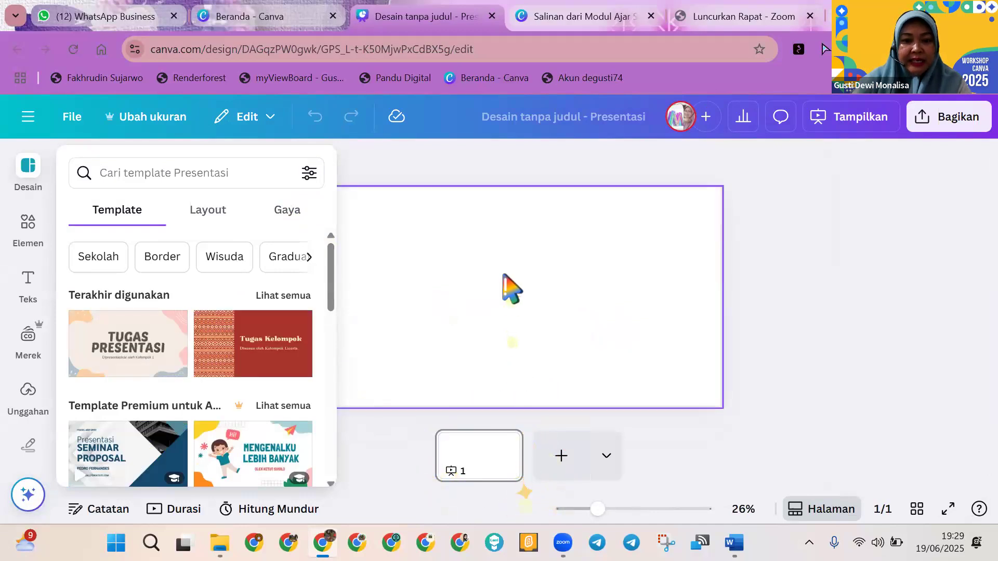
click(489, 468)
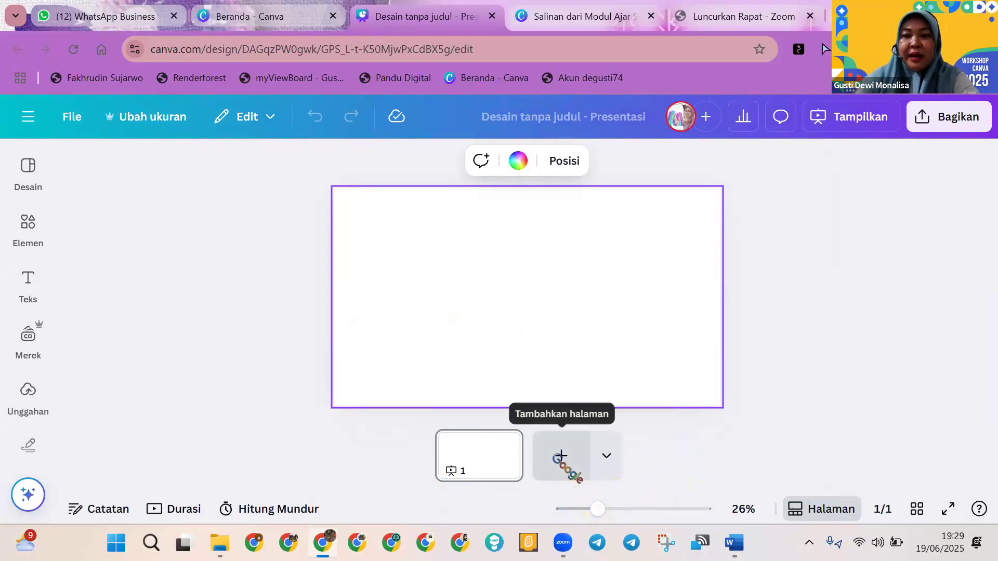
Step: Add a Doc page after the presentation page and place the text cursor in its empty heading
click(606, 456)
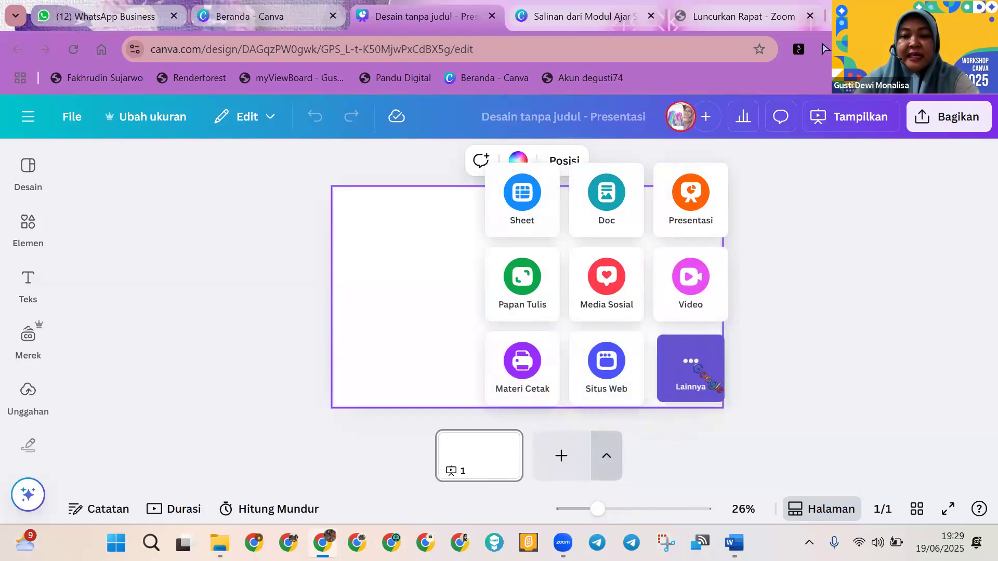
click(695, 378)
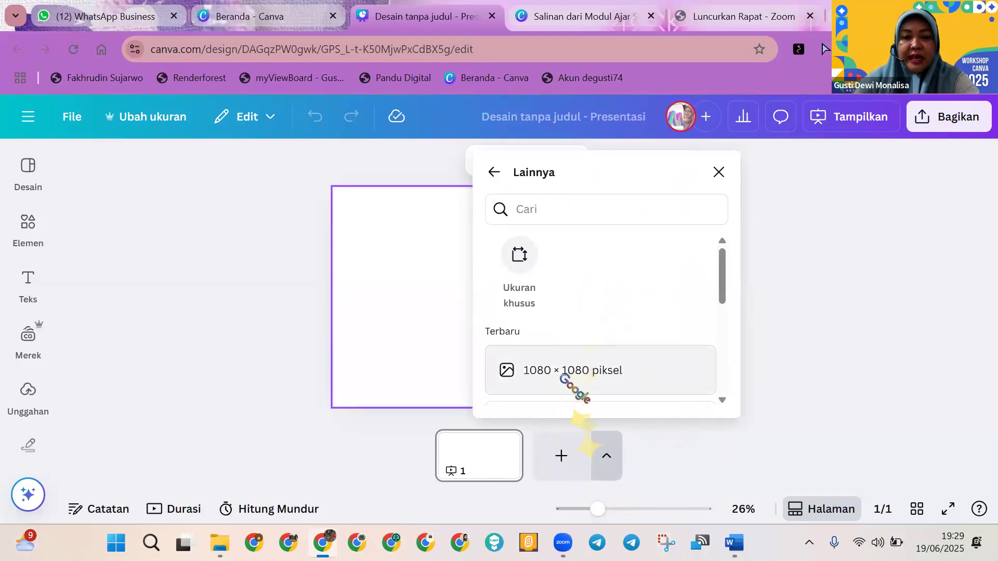
scroll(567, 378, down, 4)
scroll(571, 382, up, 5)
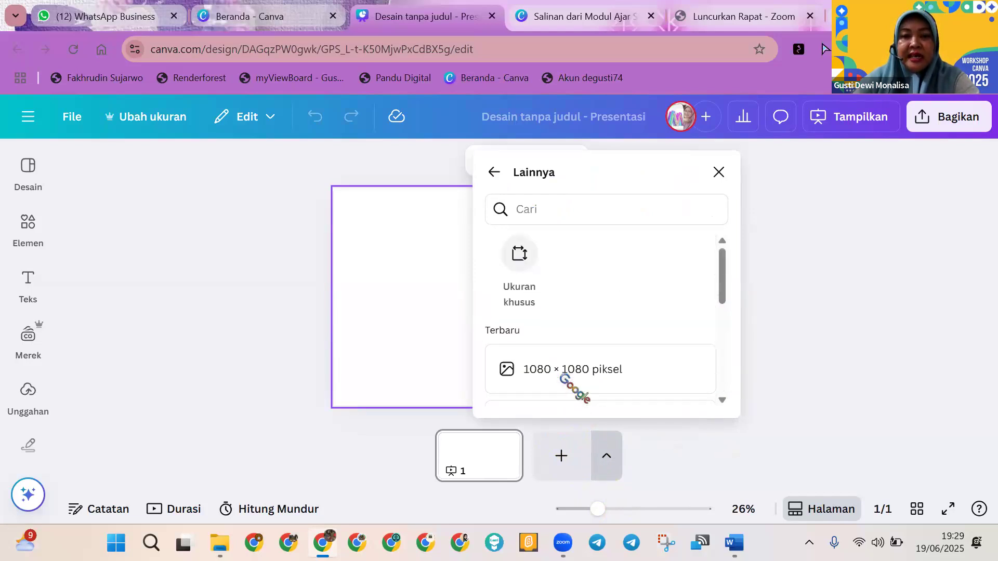
click(494, 173)
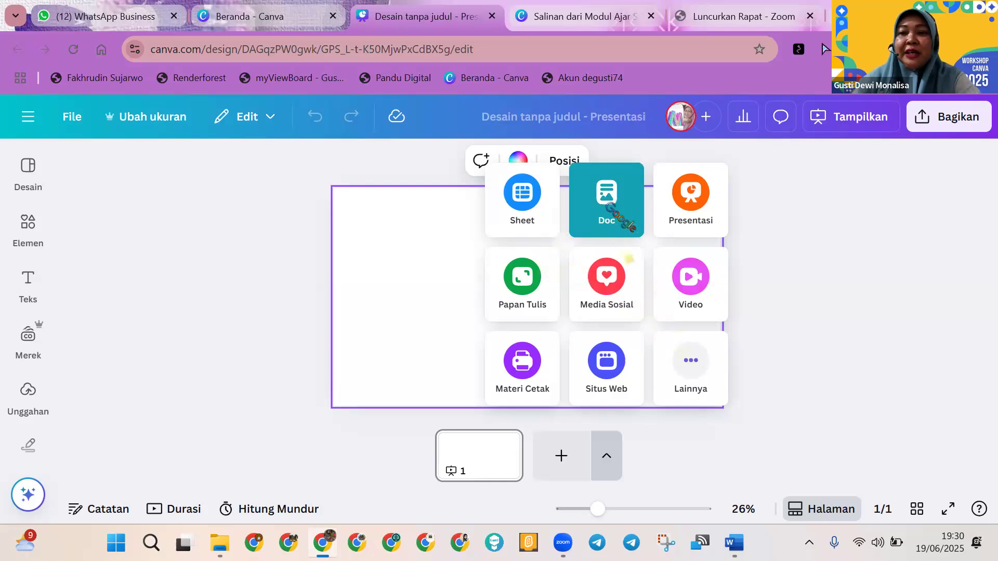
click(601, 196)
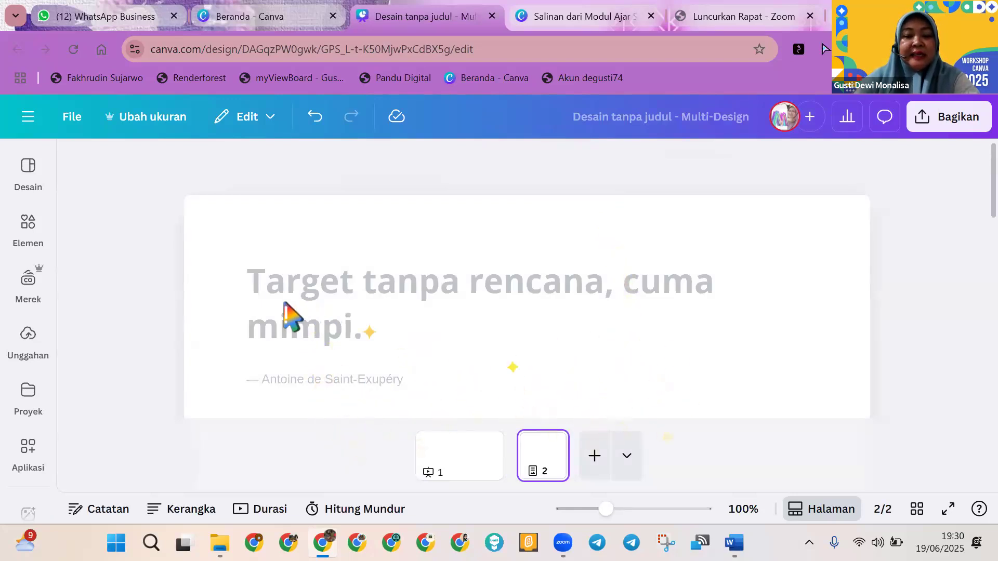
click(256, 281)
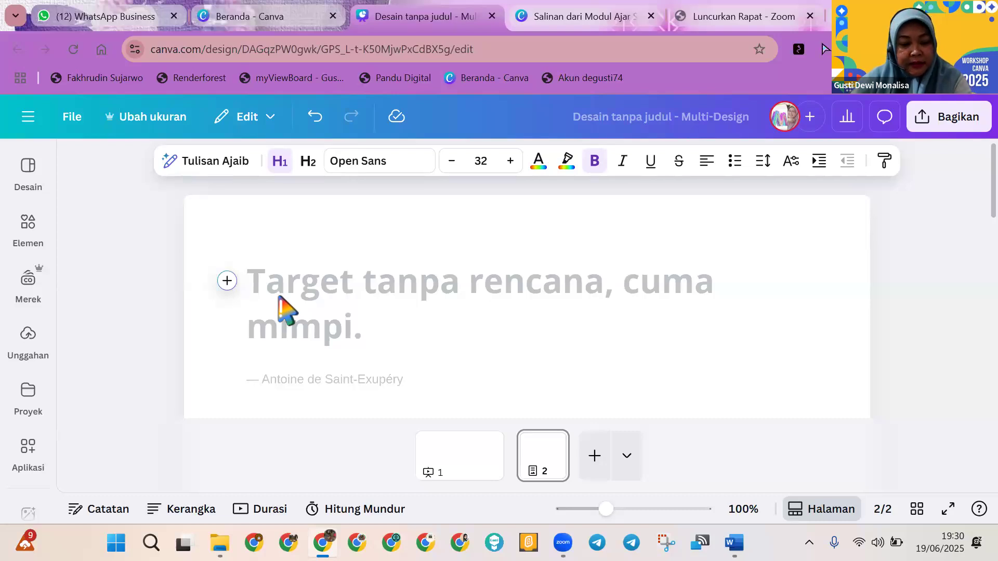
Step: Generate the teaching module with Tulisan Ajaib from the copied prompt, checking the pasted text through item 19, Daftar pustaka
click(204, 162)
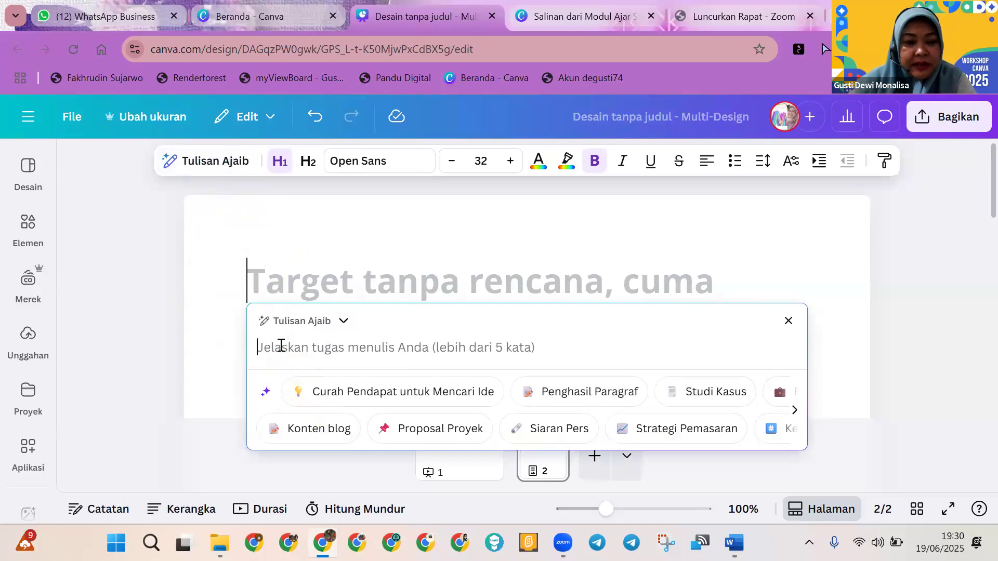
key(ctrl+v)
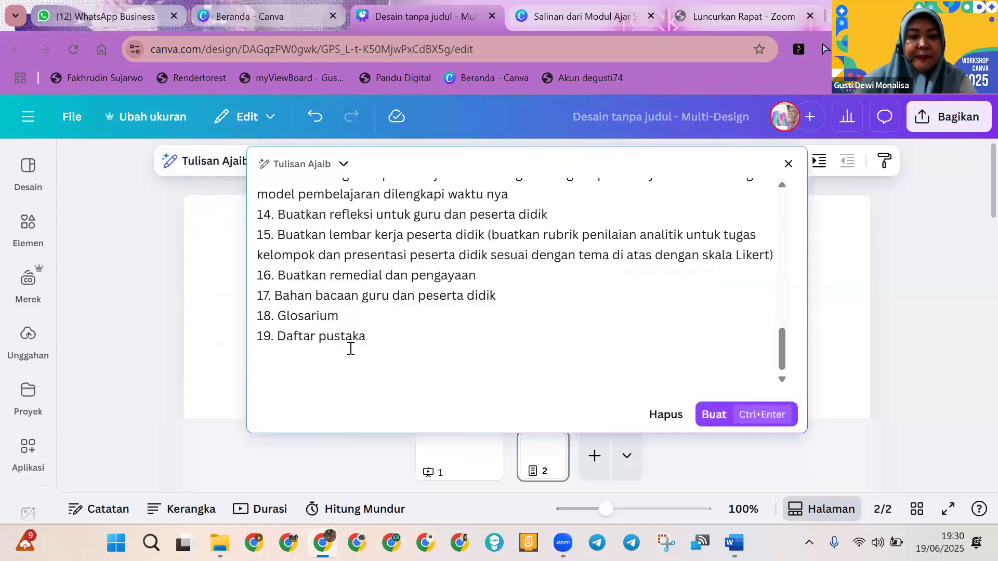
scroll(356, 340, up, 15)
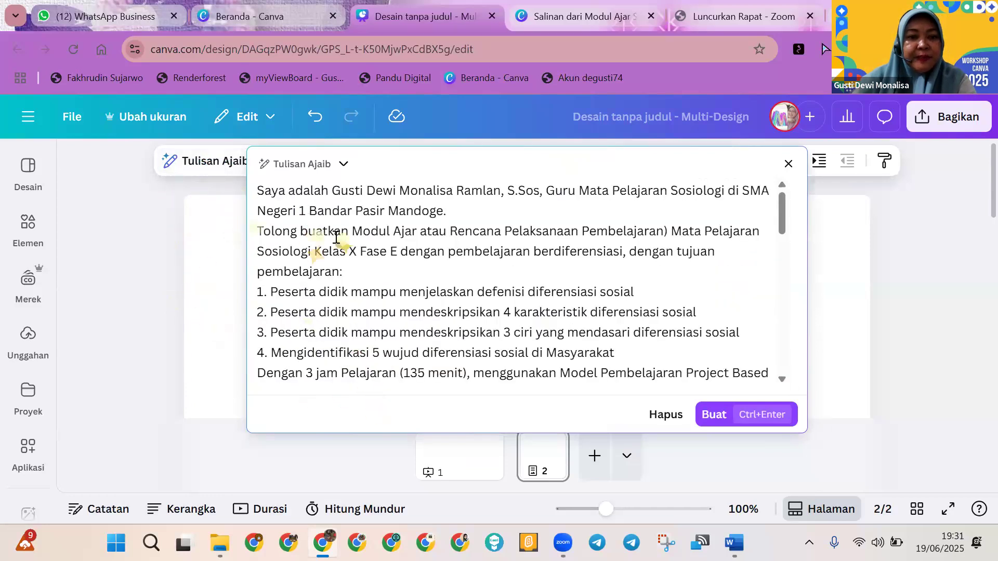
scroll(336, 238, down, 10)
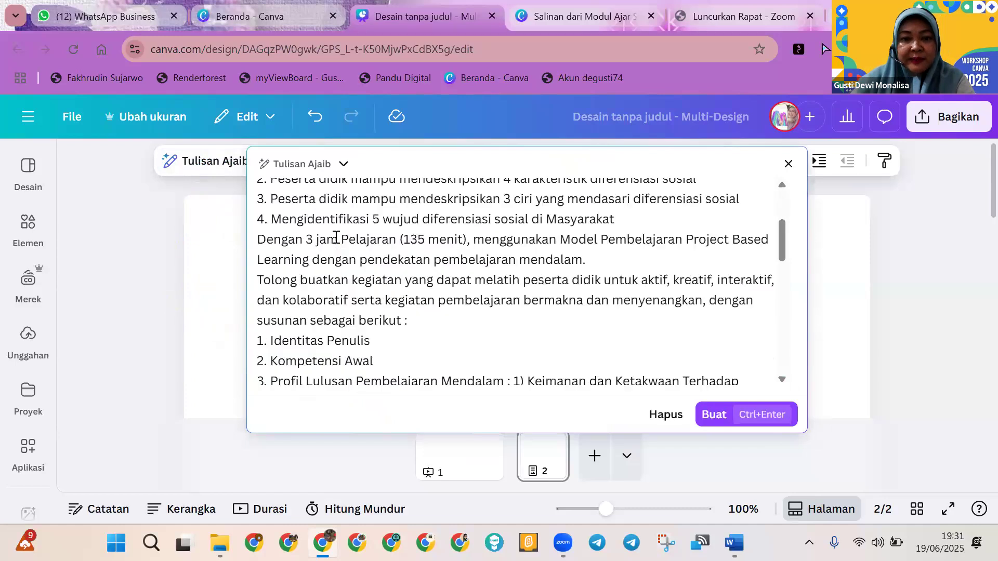
scroll(625, 381, down, 4)
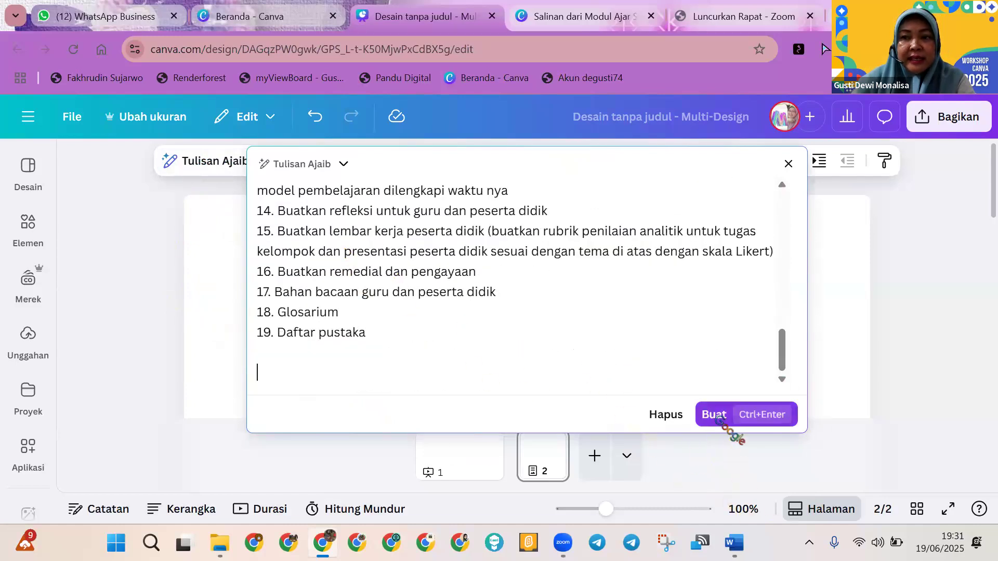
click(714, 415)
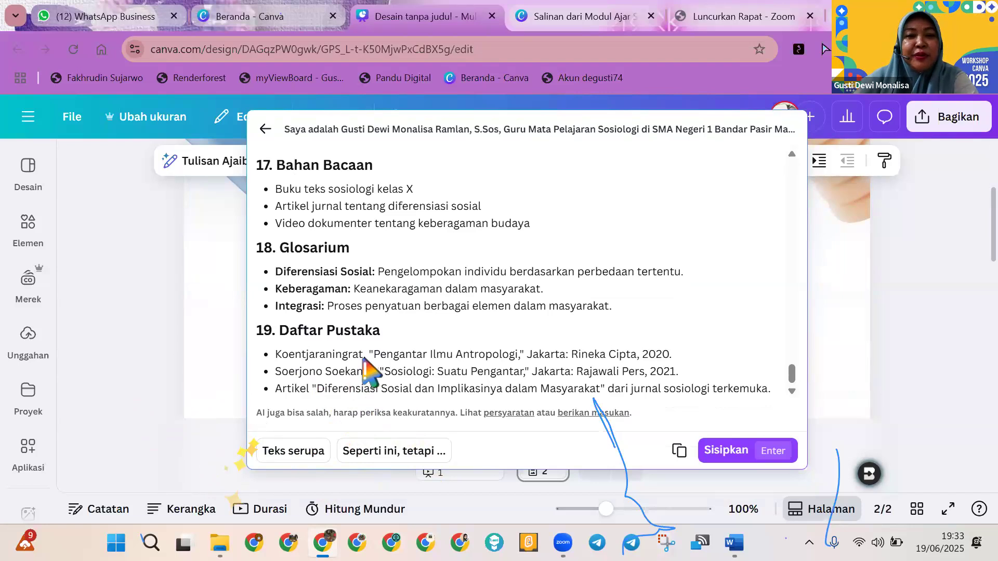
Step: Review the generated Modul Ajar Sosiologi Kelas X Fase E text through Daftar Pustaka and insert it into the Doc page
scroll(370, 370, up, 15)
scroll(370, 370, up, 10)
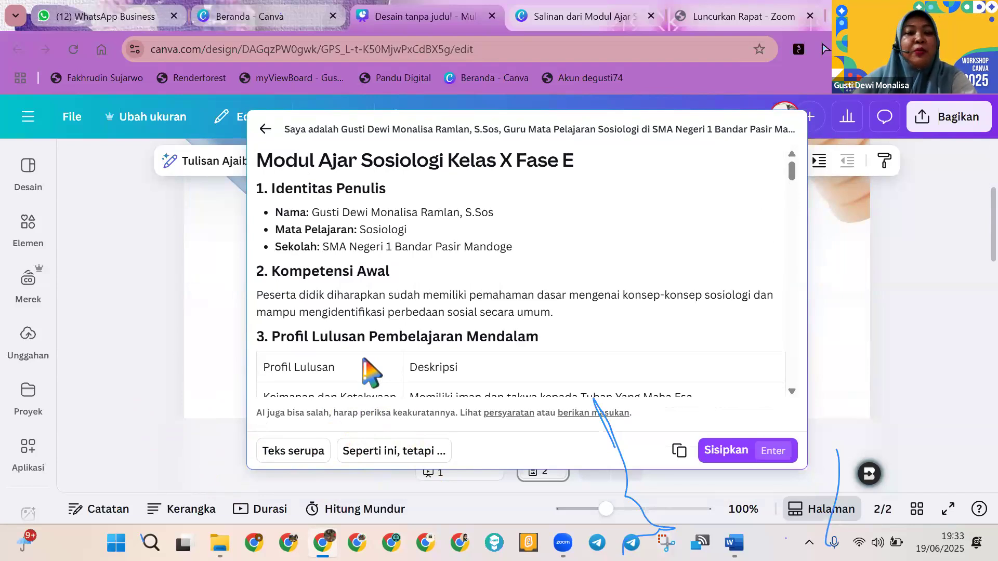
scroll(370, 370, down, 20)
scroll(370, 370, down, 15)
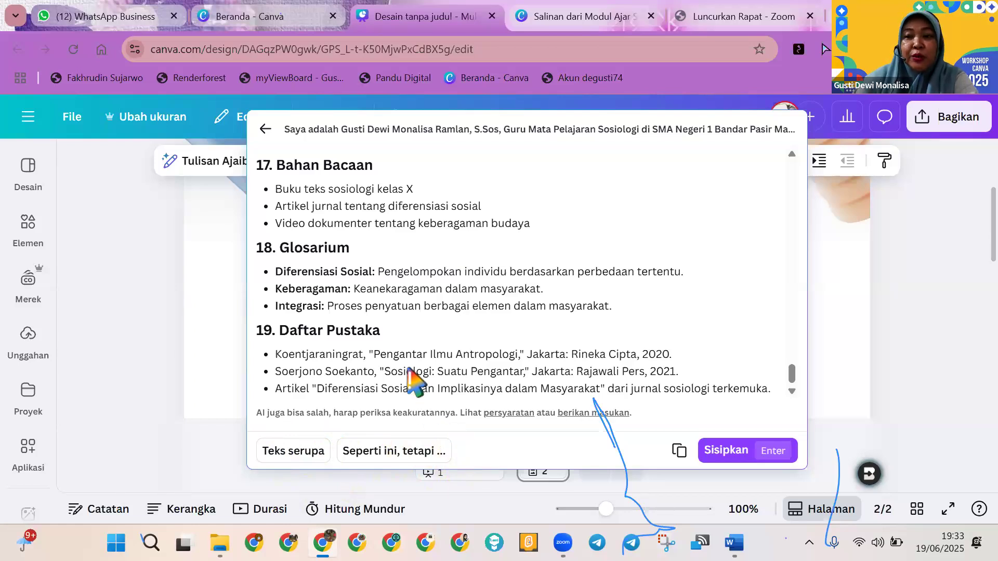
click(722, 452)
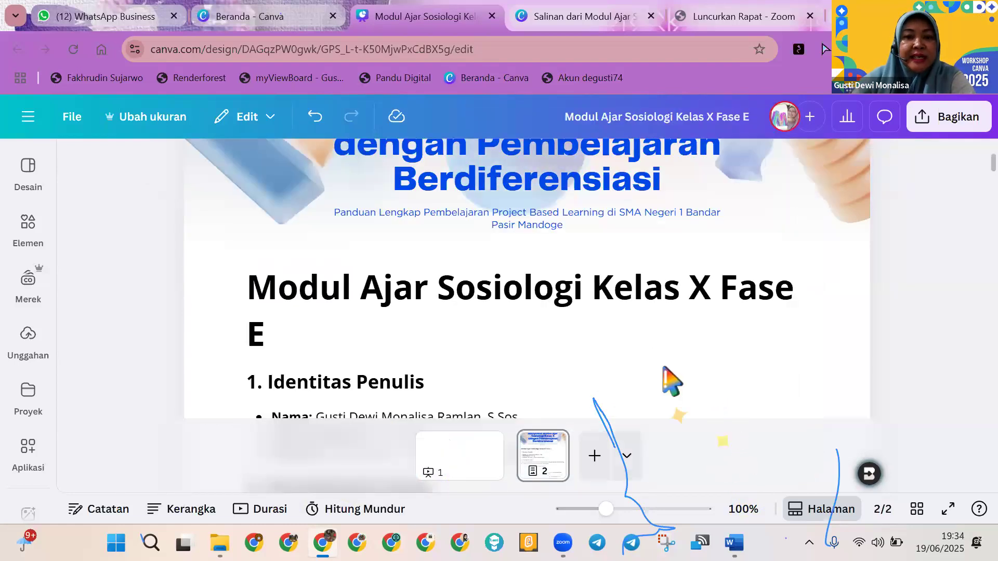
scroll(640, 317, up, 3)
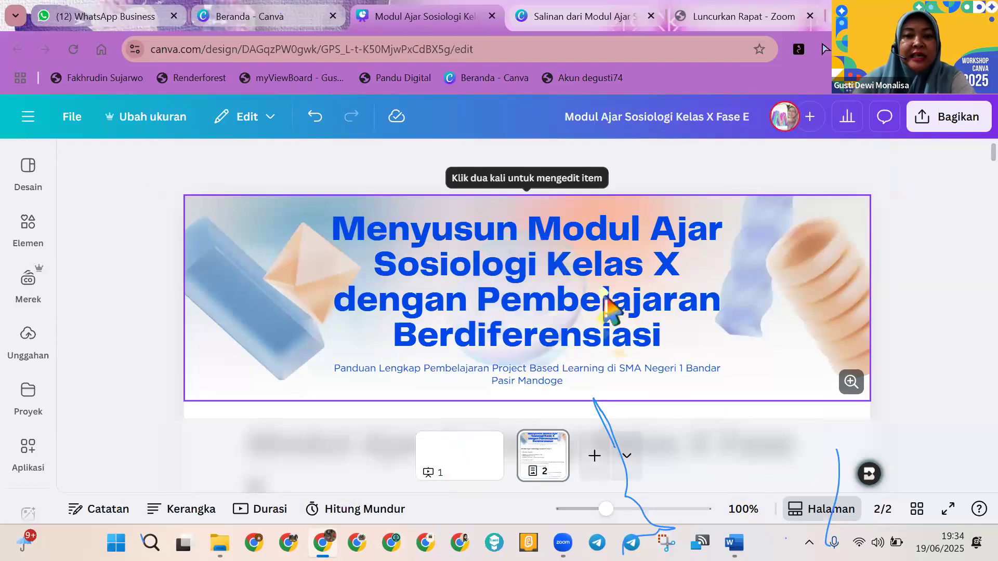
click(460, 200)
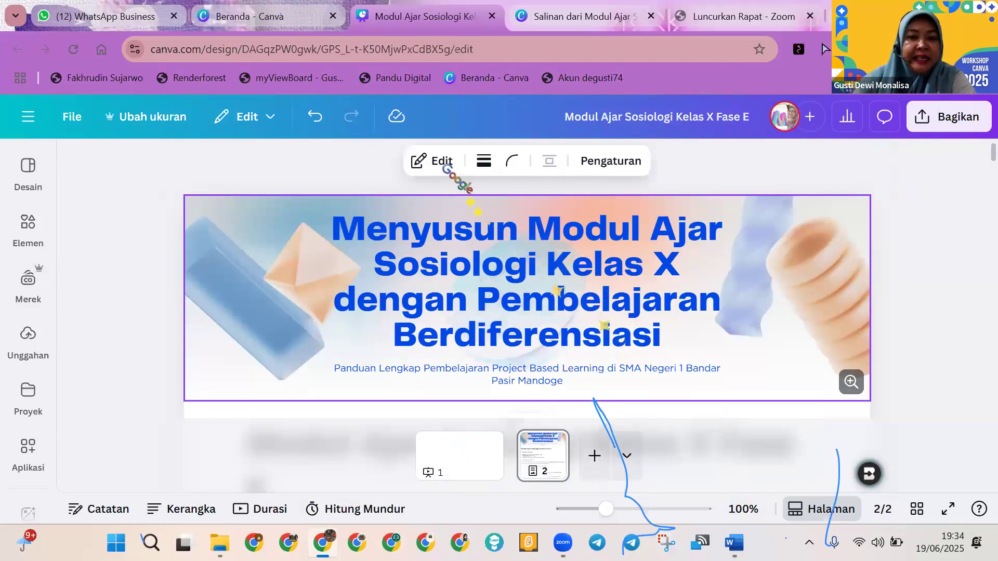
click(443, 162)
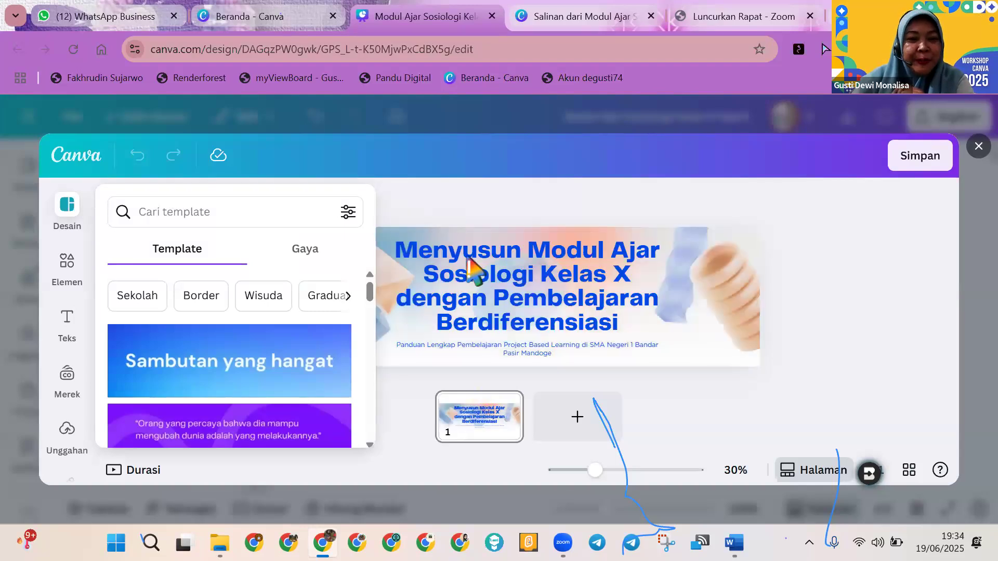
click(518, 263)
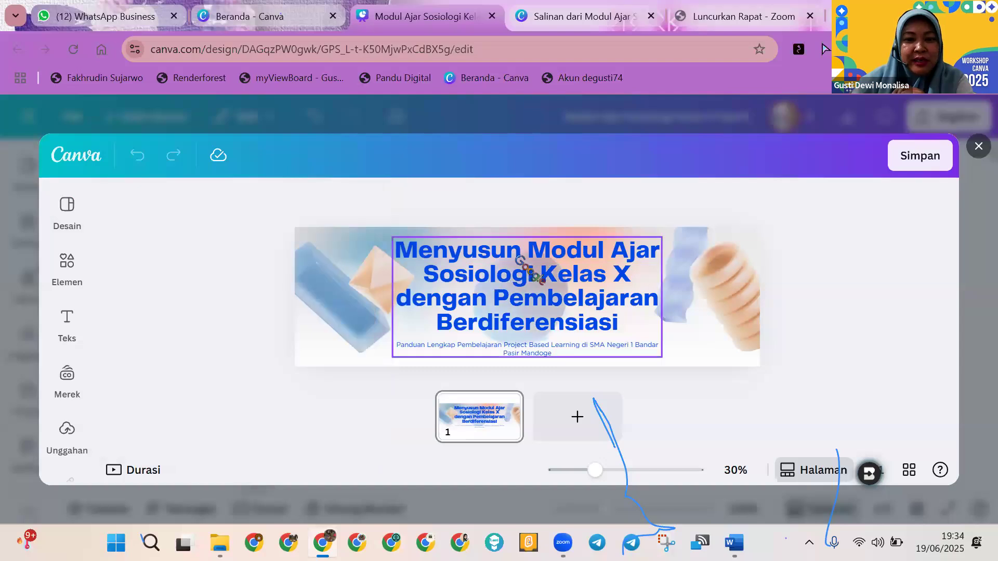
click(527, 254)
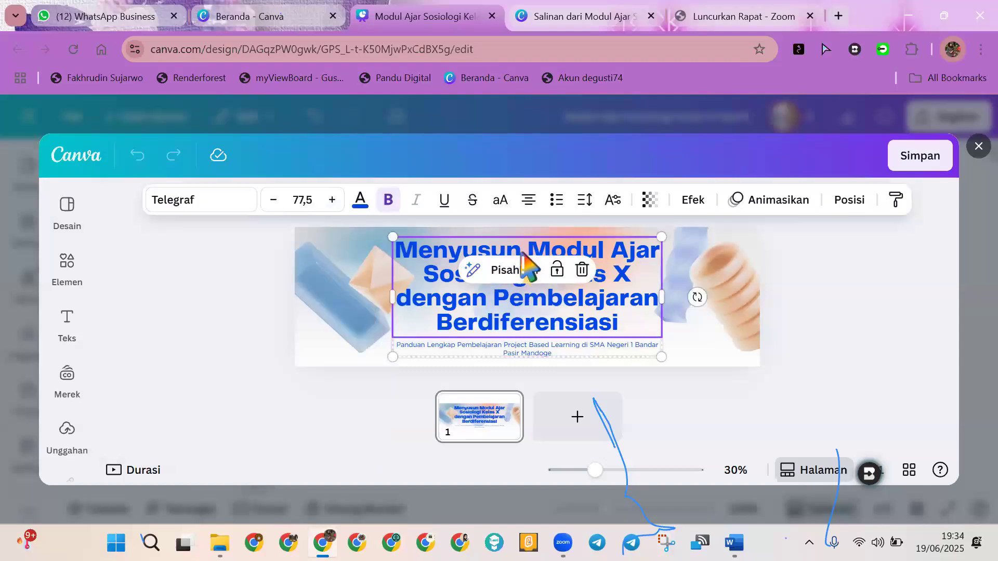
click(521, 253)
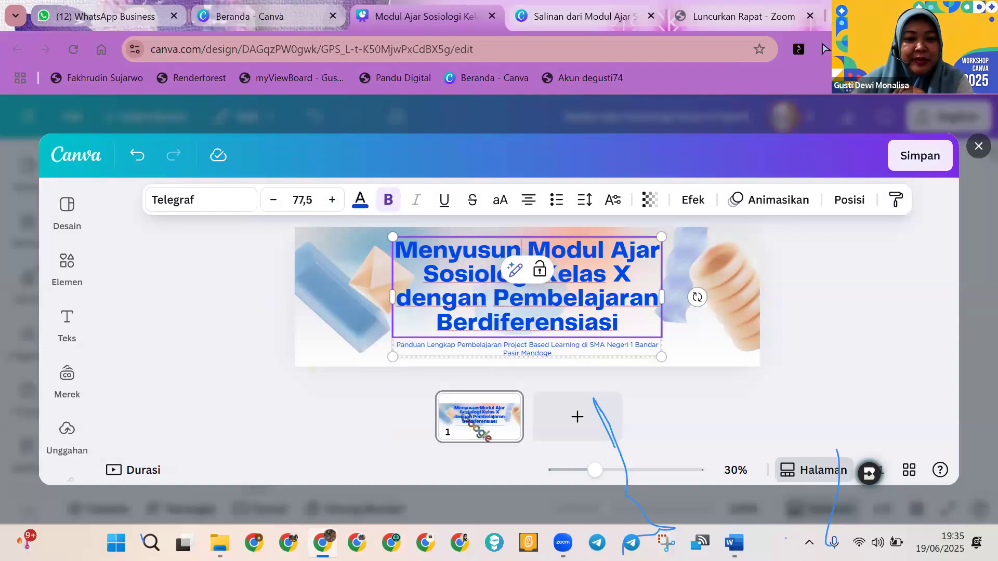
click(479, 430)
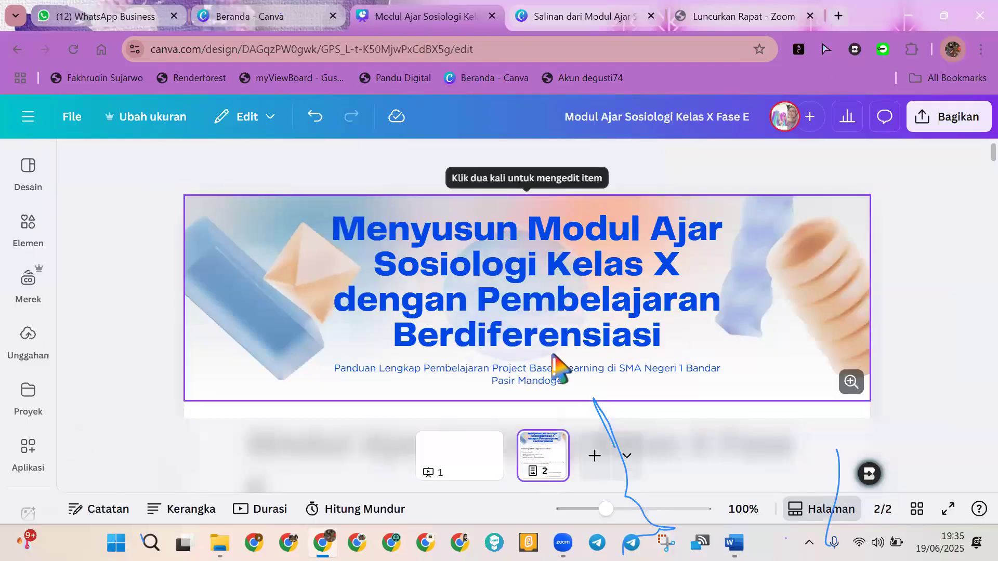
Step: Examine the inserted module from its heading down to section 19, Daftar Pustaka, and return to the banner
scroll(553, 357, down, 2)
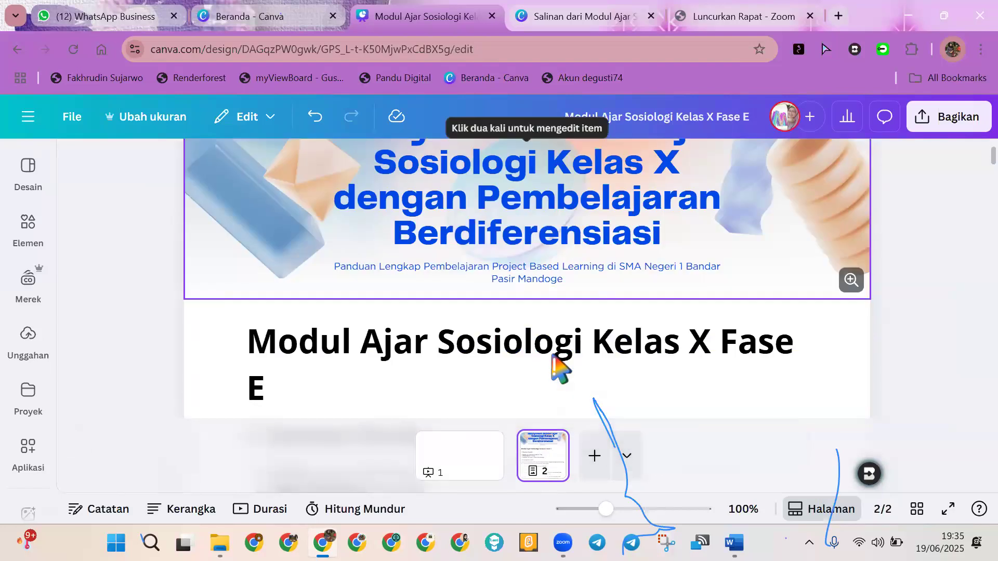
scroll(555, 366, down, 5)
scroll(555, 366, down, 10)
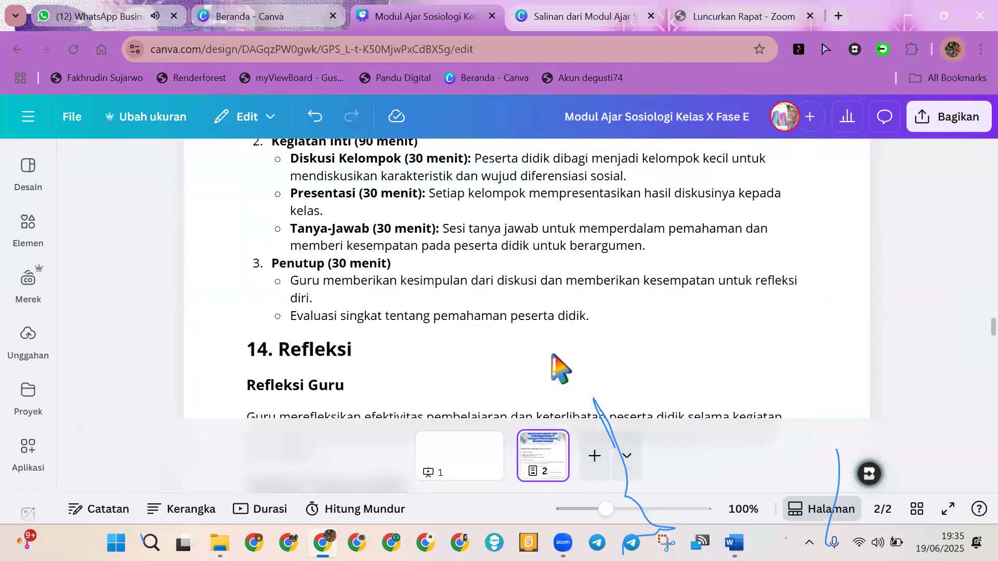
scroll(560, 369, down, 10)
scroll(561, 368, down, 3)
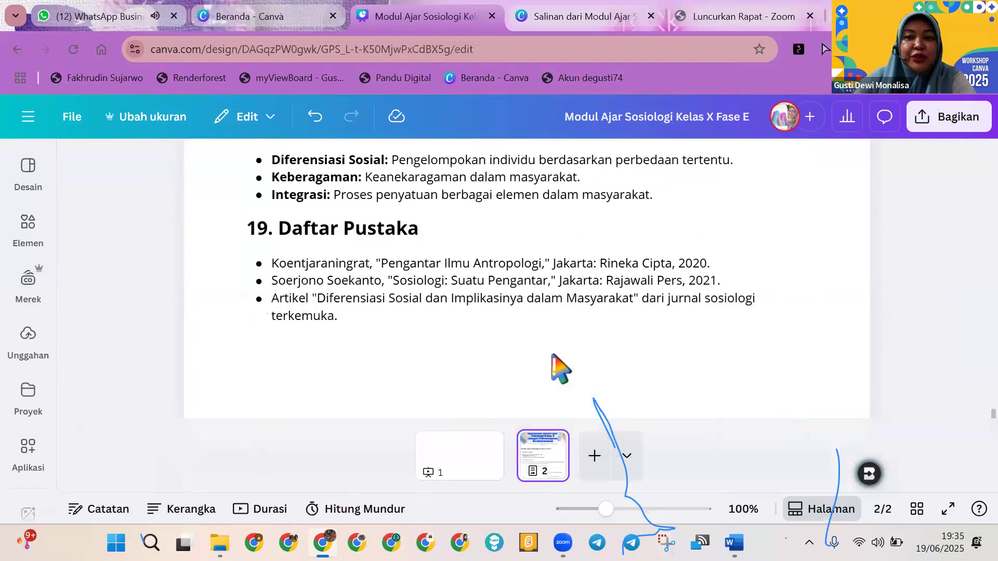
scroll(553, 359, up, 10)
scroll(551, 338, up, 5)
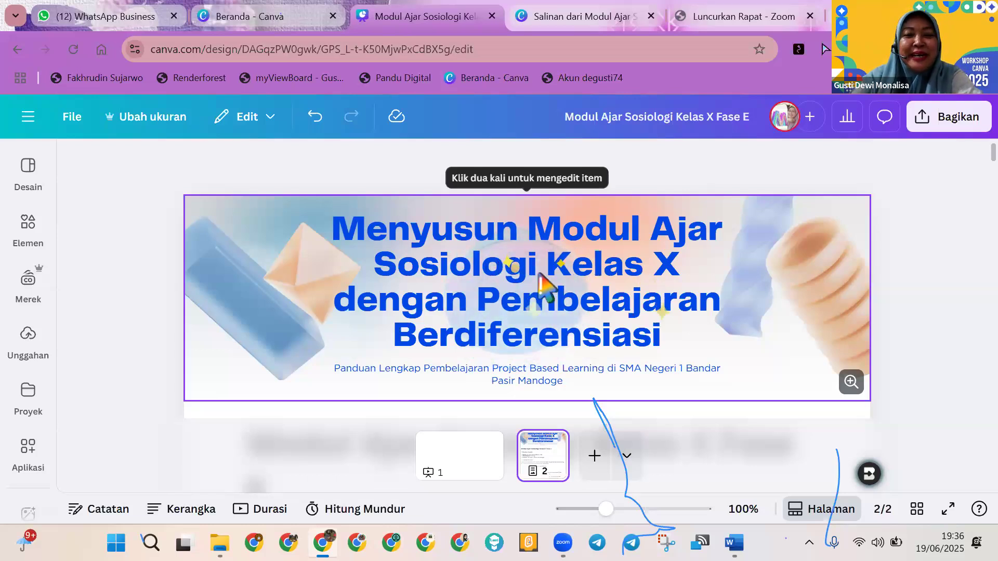
Step: Open the Doc banner for editing and look through its suggested banner templates
click(522, 273)
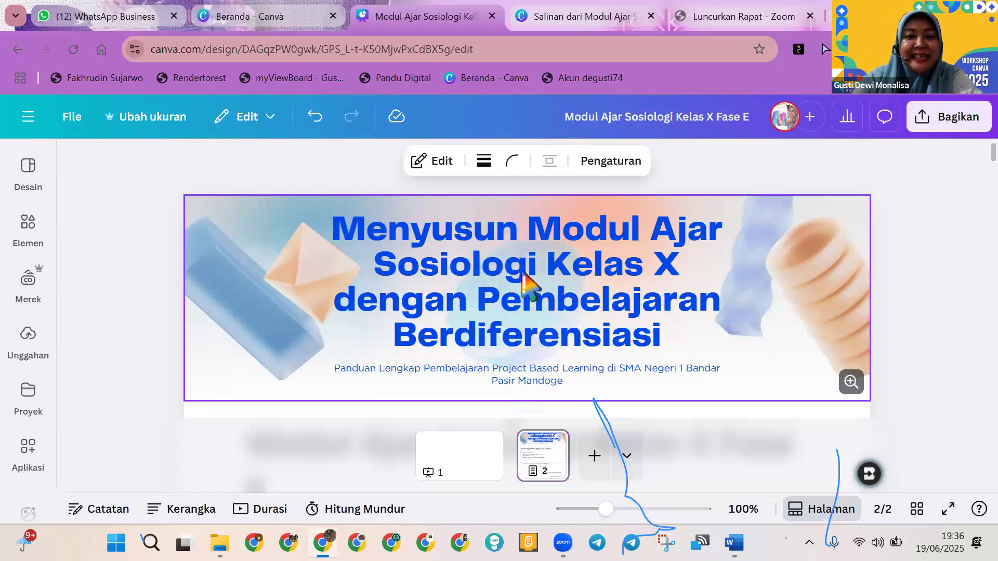
click(435, 162)
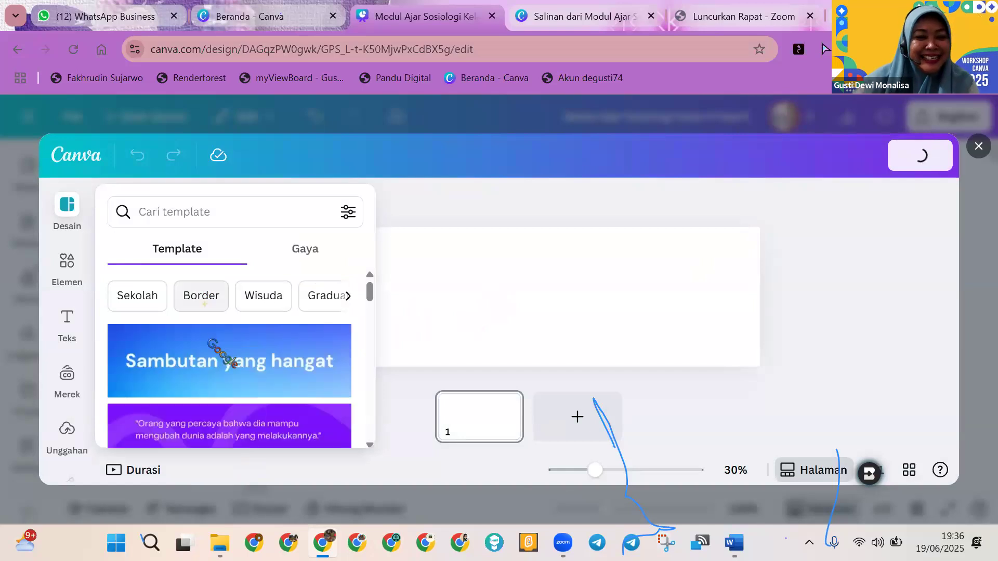
scroll(218, 358, down, 3)
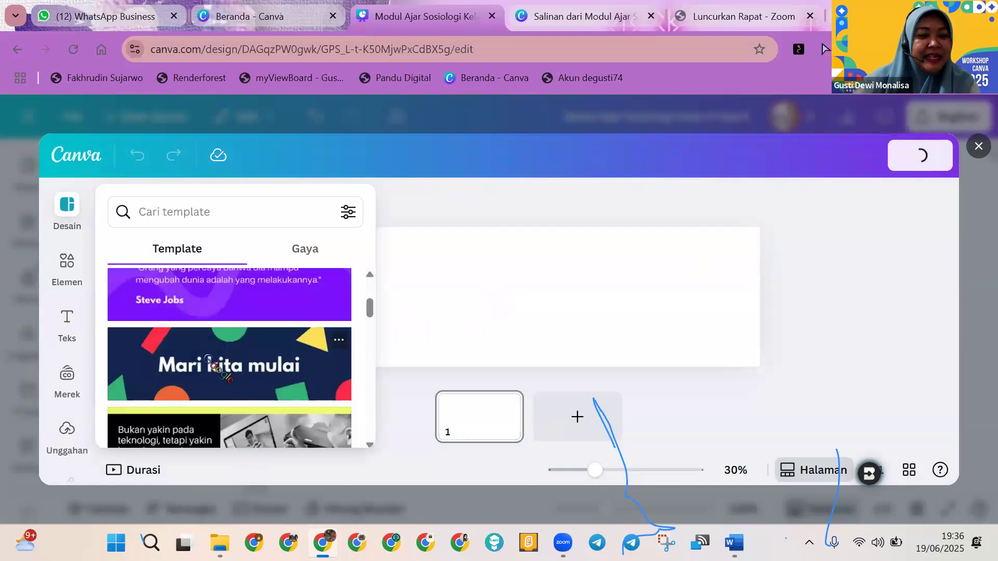
scroll(219, 366, down, 3)
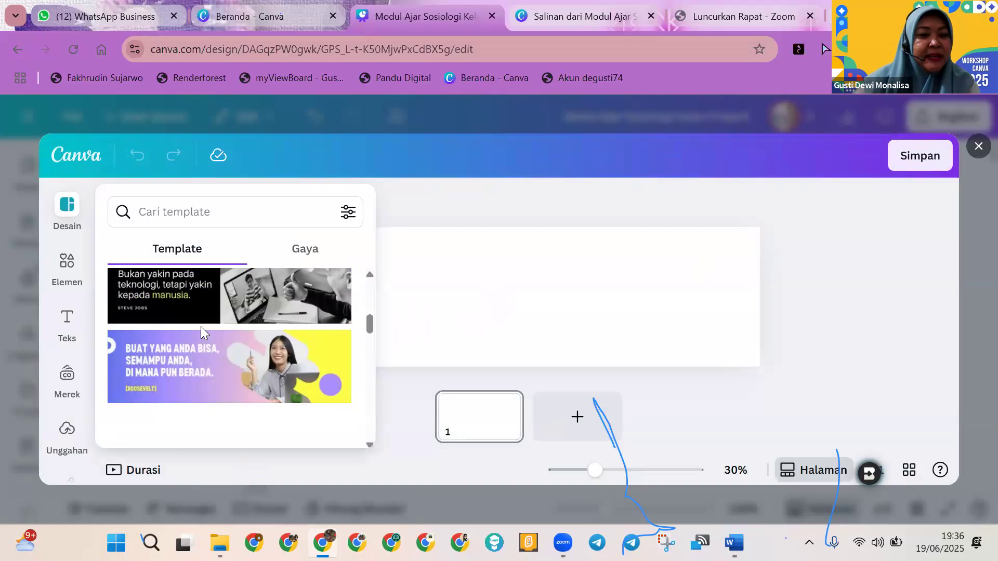
scroll(202, 329, down, 2)
scroll(202, 328, up, 6)
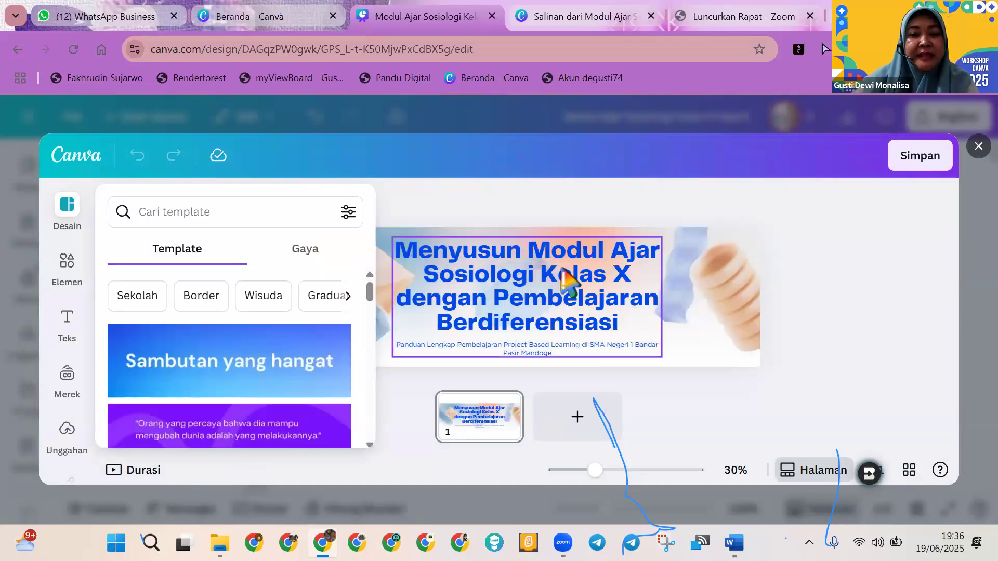
Step: Remove the word "Menyusun" from the banner title so it begins with "Modul Ajar Sosiologi"
click(535, 257)
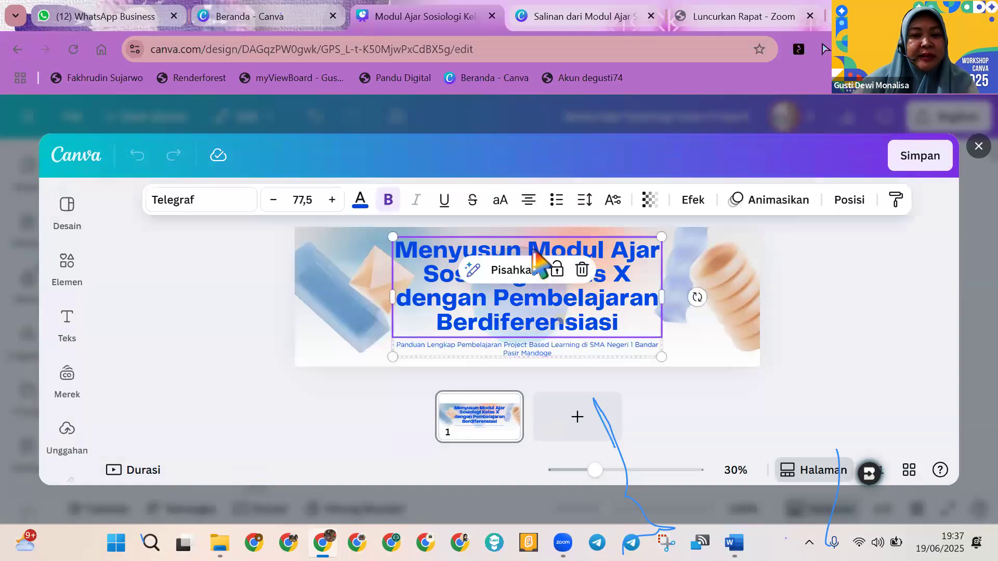
double_click(535, 256)
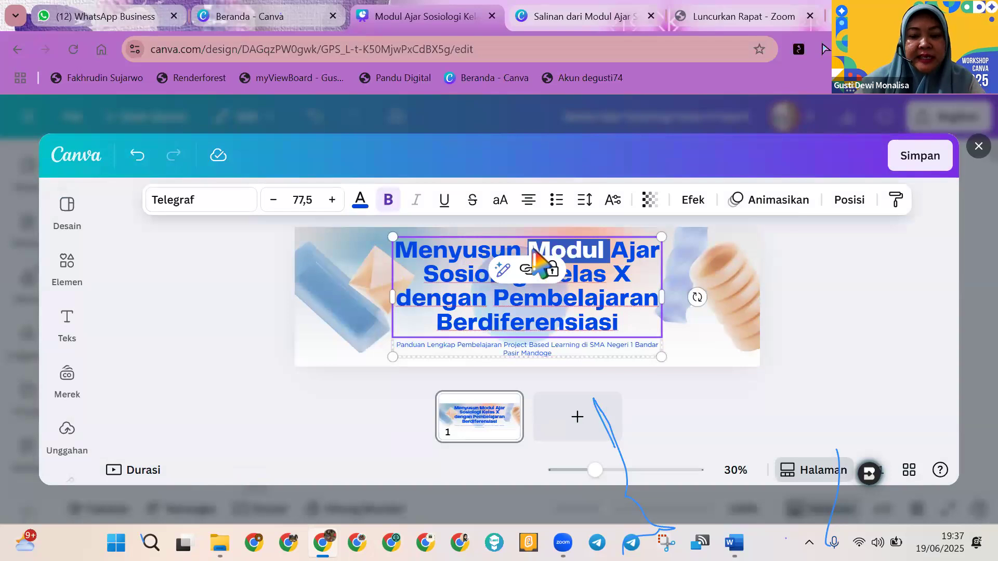
click(535, 256)
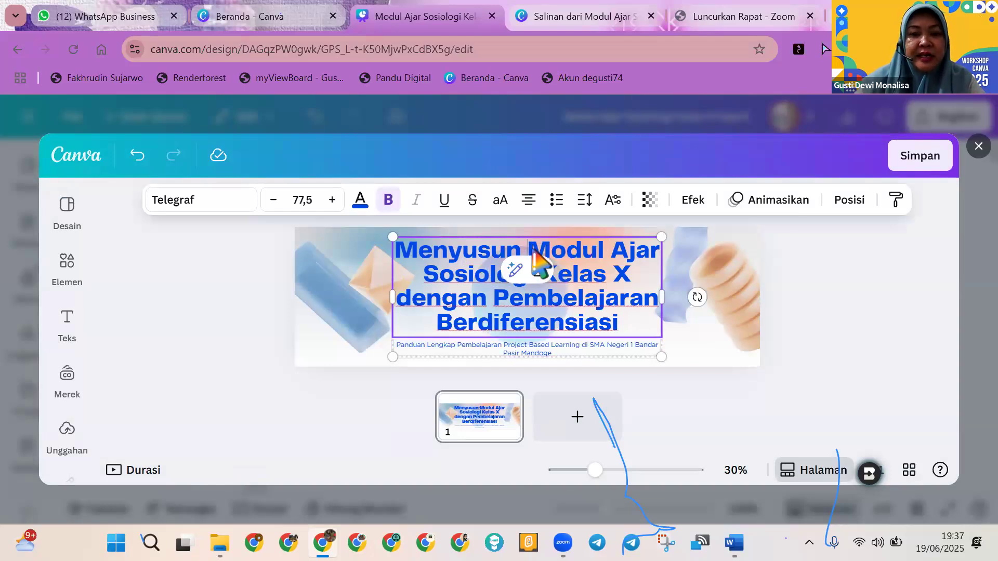
key(BackSpace)
key(BackSpace)
key(BackSpace)
key(BackSpace)
key(BackSpace)
key(BackSpace)
key(BackSpace)
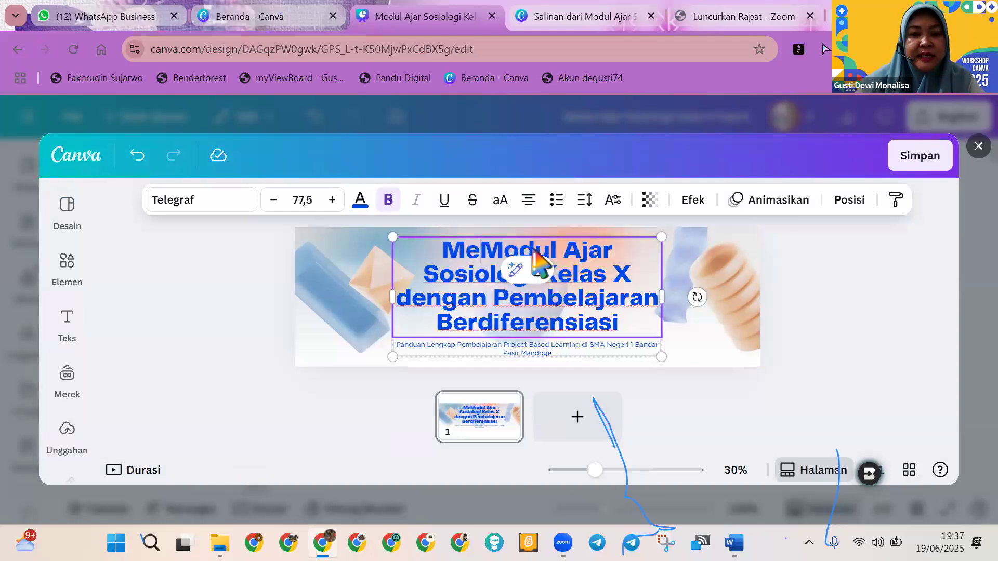
key(BackSpace)
key(BackSpace)
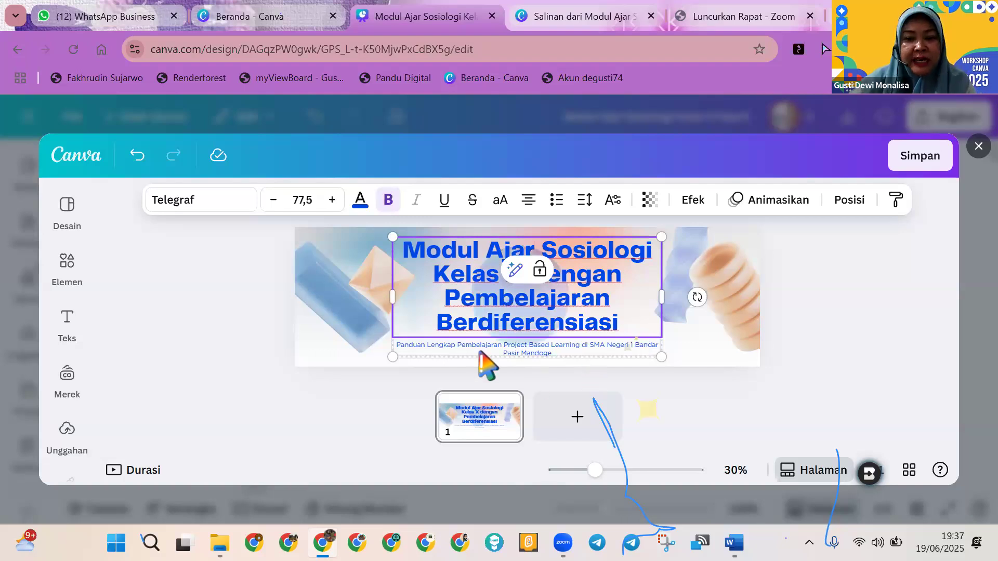
Step: Break the banner subtitle onto a new line before "di SMA Negeri 1 Bandar Pasir Mandoge" and save the banner to the Doc
click(583, 347)
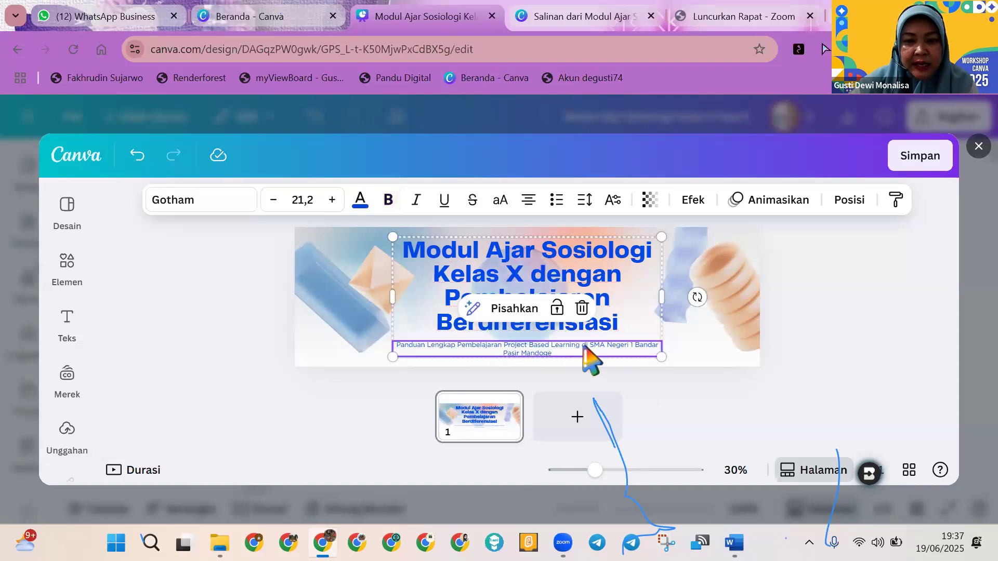
click(583, 346)
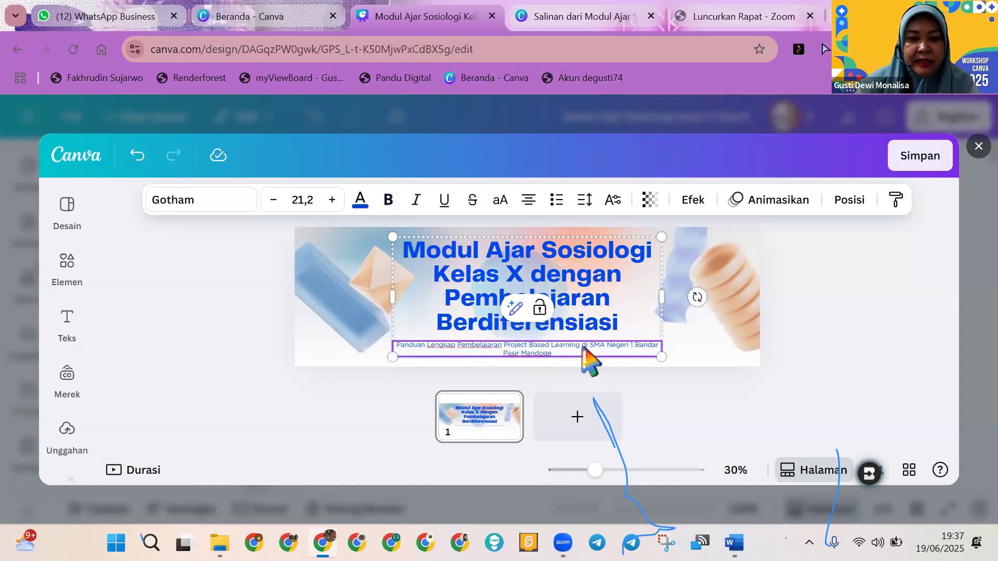
key(Return)
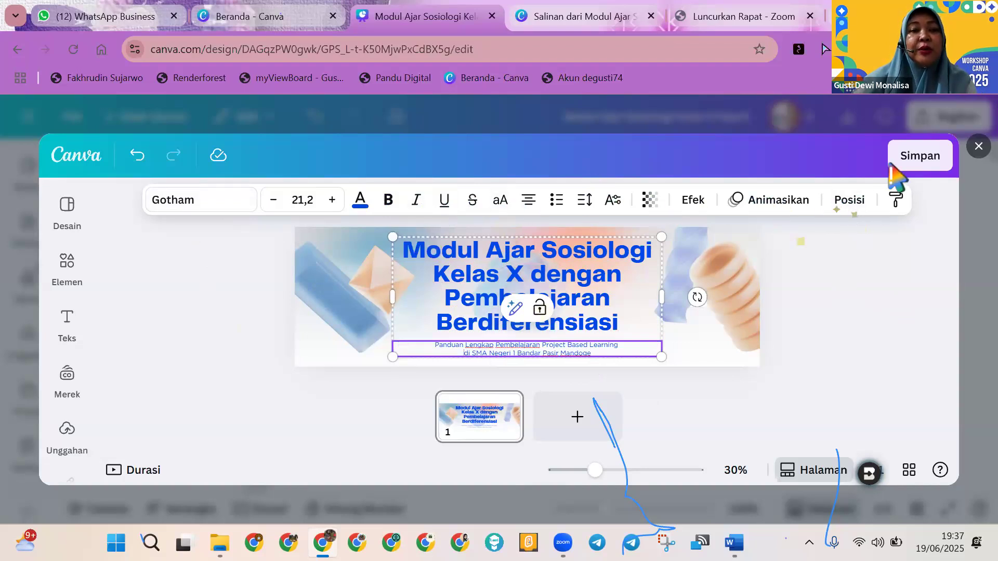
click(918, 161)
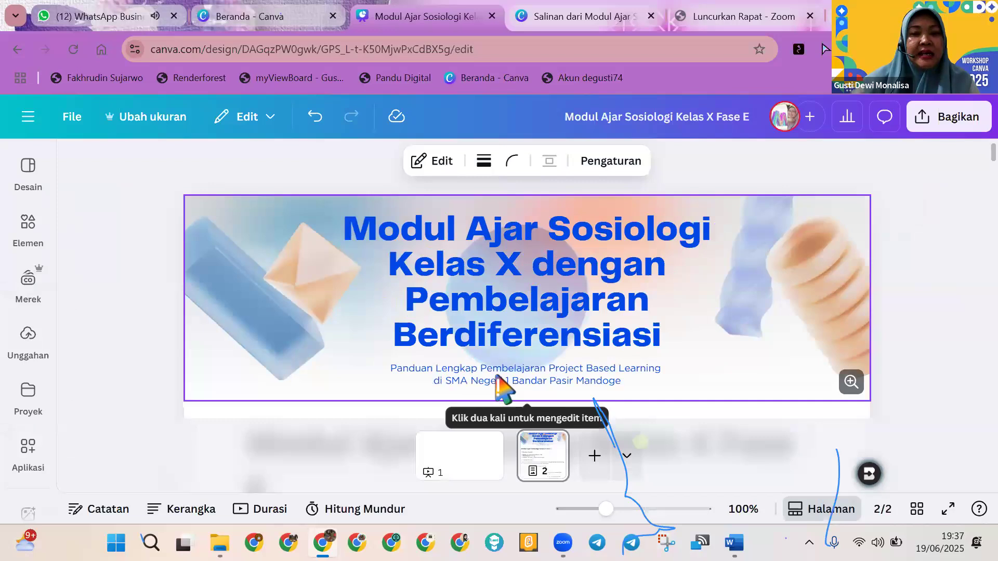
scroll(499, 388, down, 5)
scroll(501, 387, down, 5)
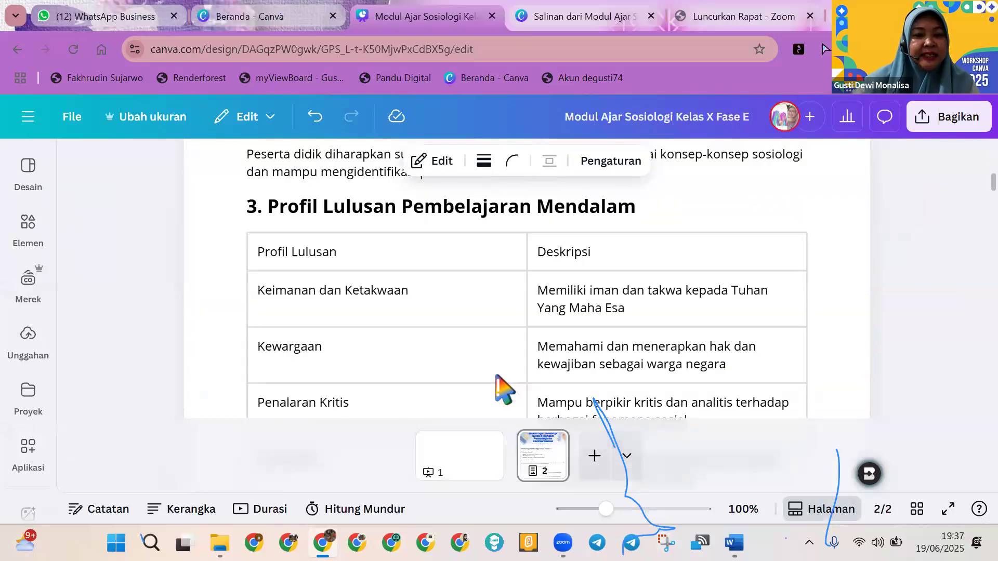
Step: Examine the module in the Doc from section 3, Profil Lulusan Pembelajaran Mendalam, down to section 12, Pertanyaan Pemantik
scroll(502, 388, down, 10)
scroll(503, 389, down, 10)
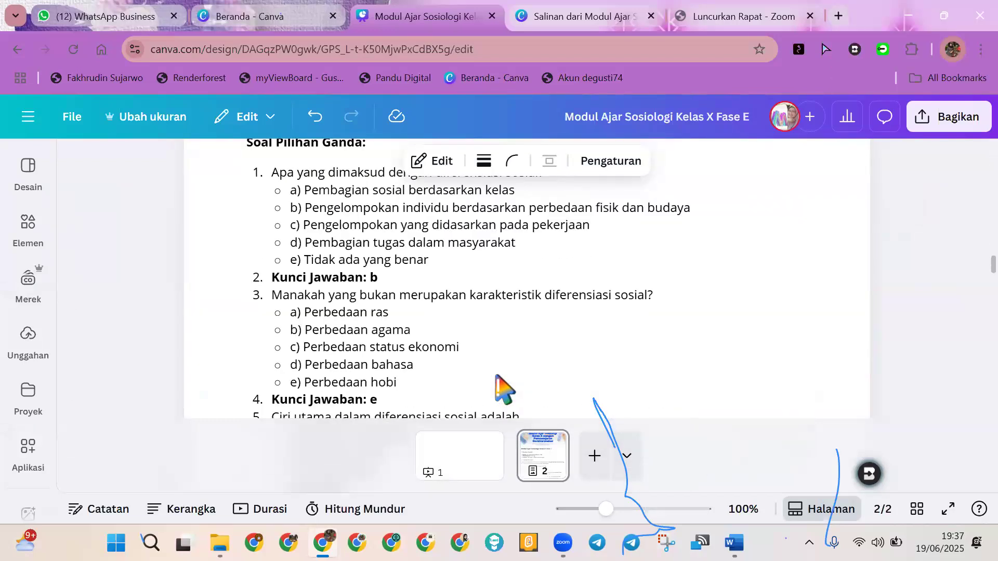
scroll(504, 389, down, 5)
scroll(358, 263, down, 1)
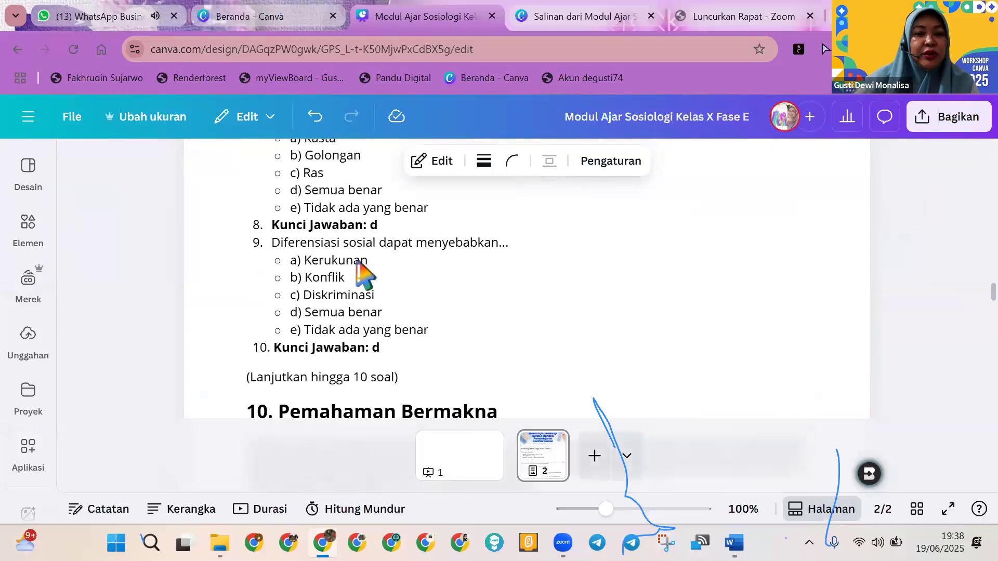
scroll(363, 274, down, 4)
scroll(357, 263, down, 9)
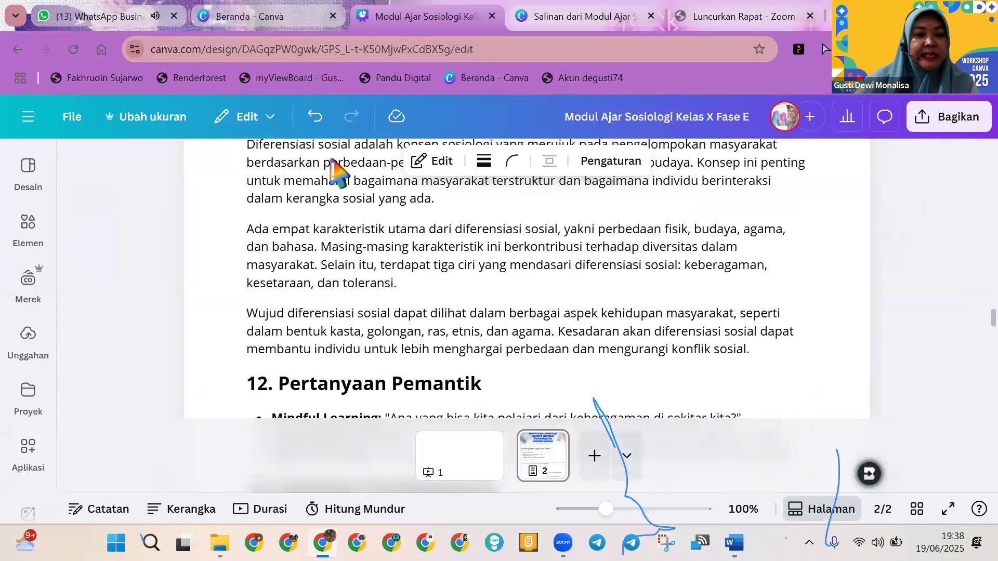
scroll(333, 244, up, 1)
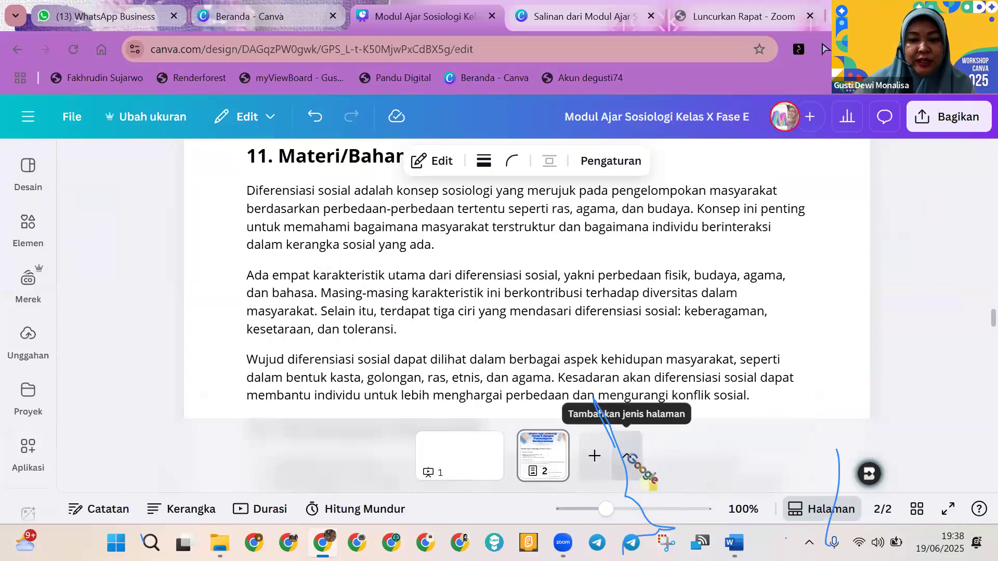
Step: Add a blank presentation page after the Doc page and open it for editing
click(627, 456)
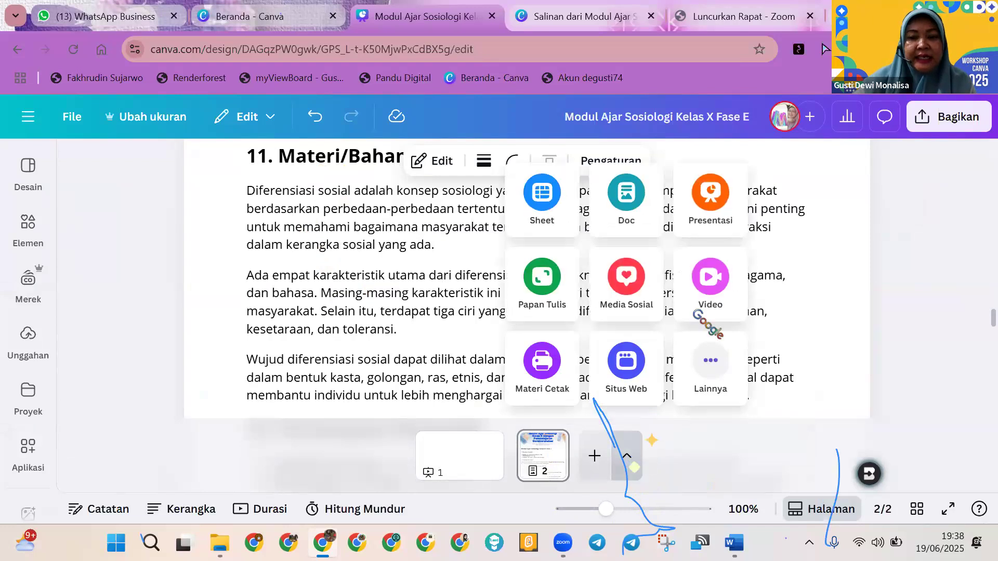
click(699, 201)
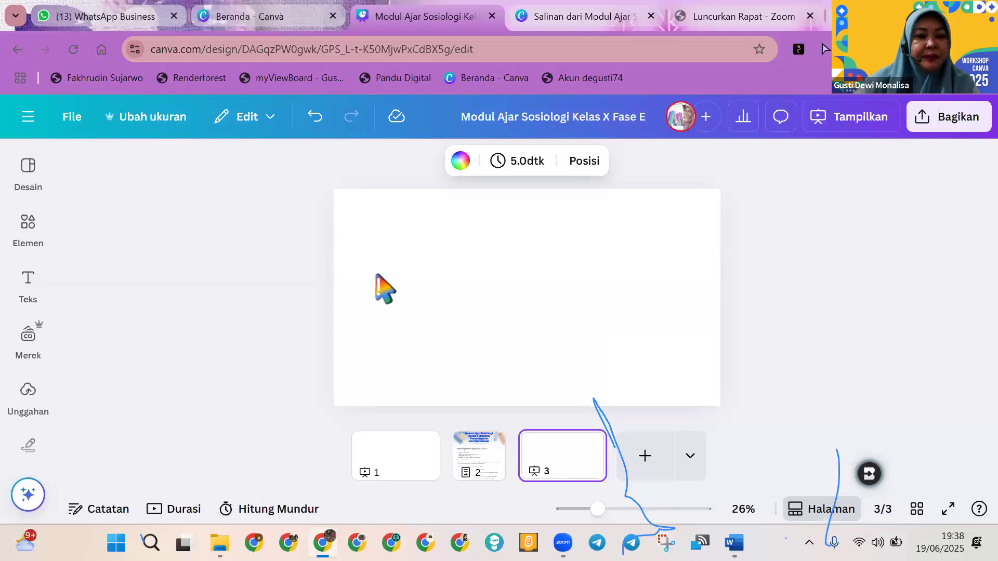
scroll(376, 275, up, 2)
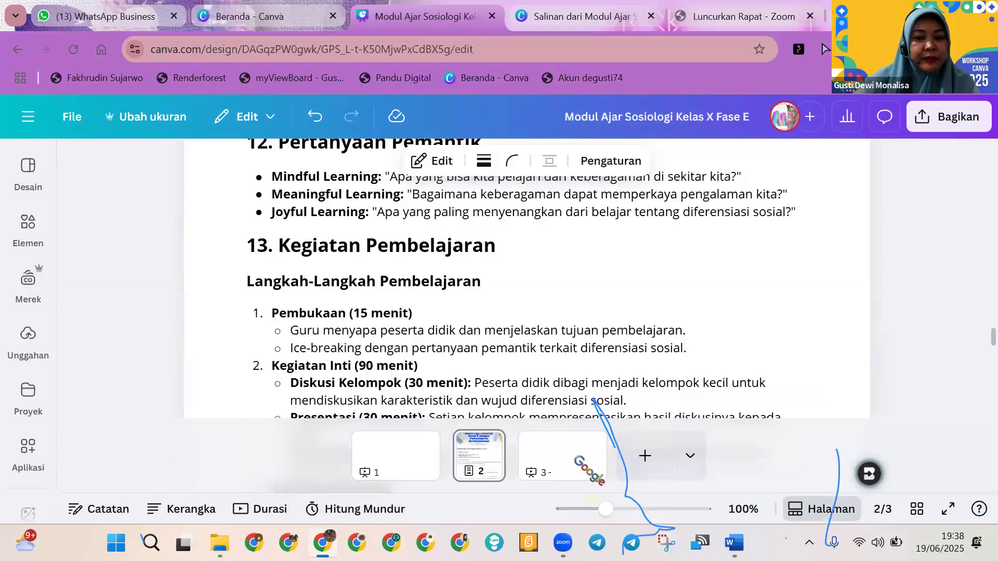
click(577, 460)
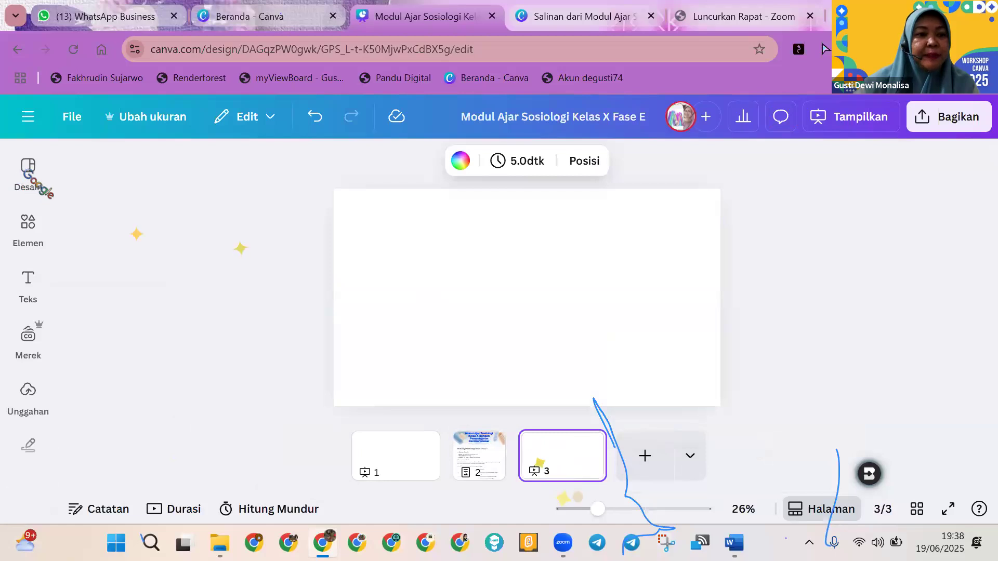
Step: Browse the suggested presentation templates for the new page and search them for "presentasi ips"
click(27, 169)
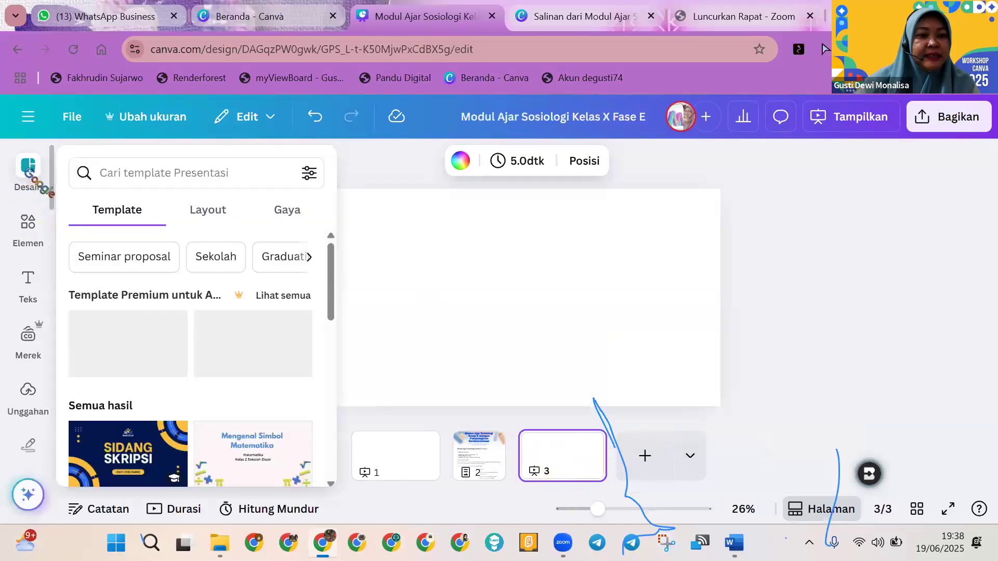
click(585, 302)
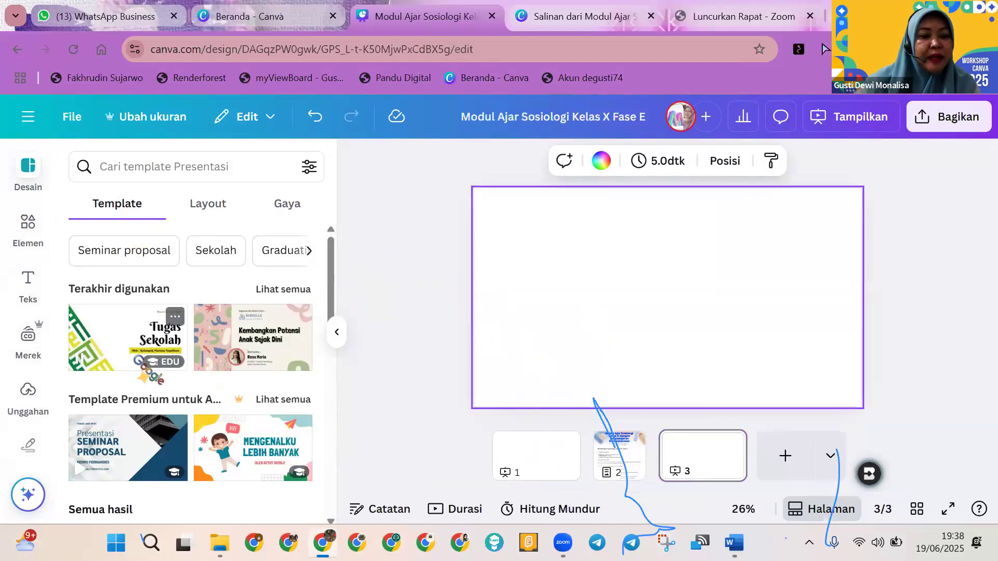
scroll(146, 374, down, 3)
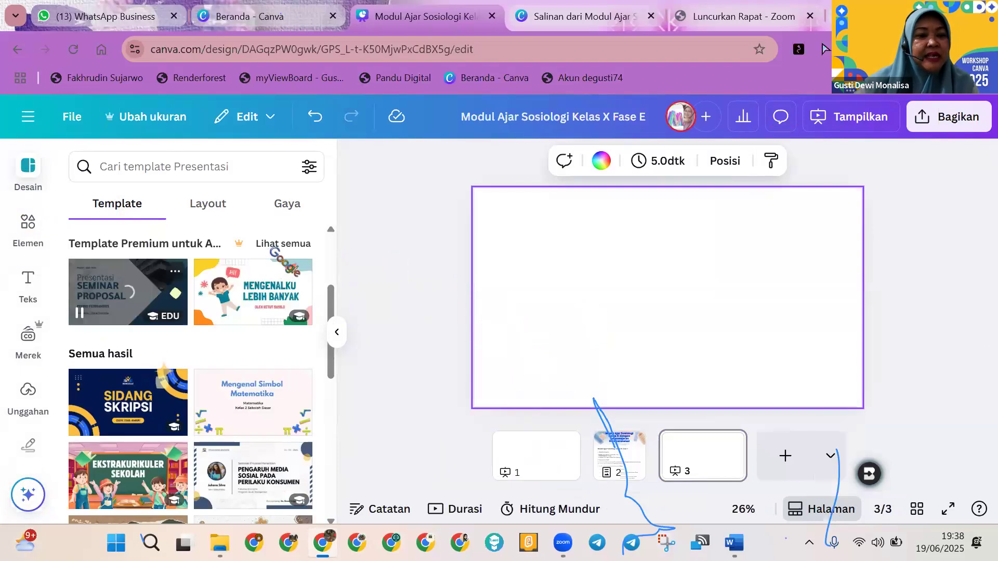
scroll(204, 355, down, 2)
scroll(205, 364, down, 5)
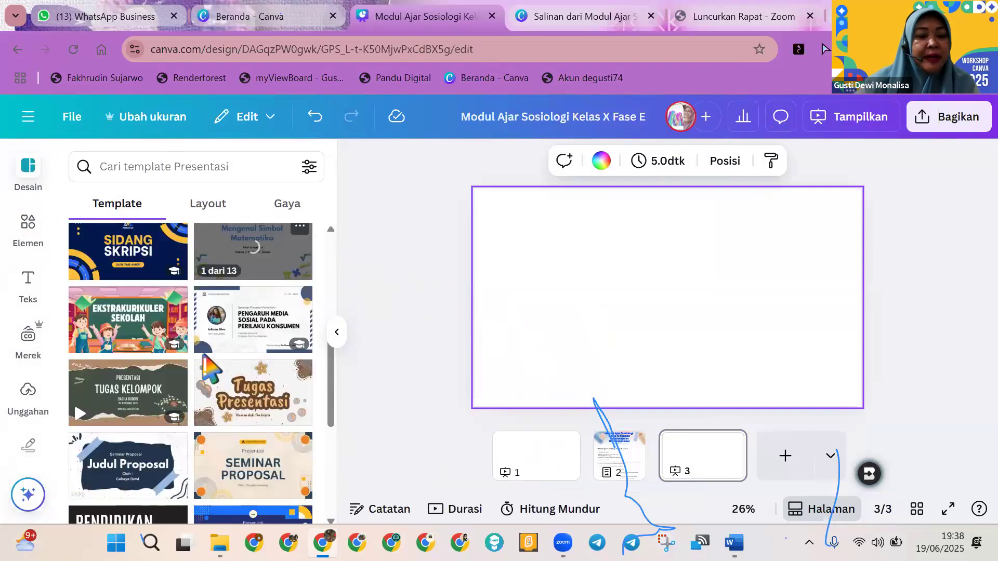
scroll(207, 364, down, 3)
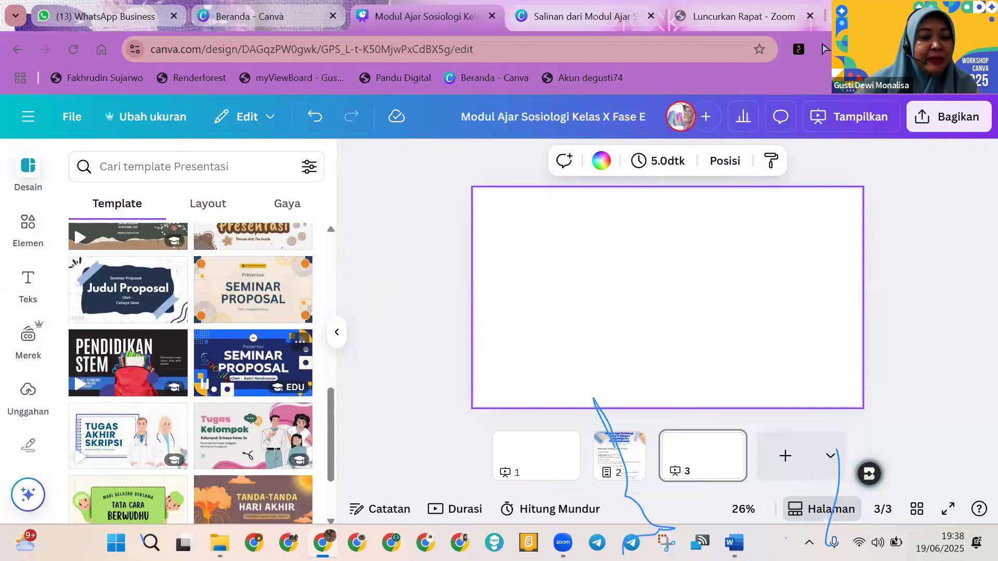
click(201, 171)
text(presentasi)
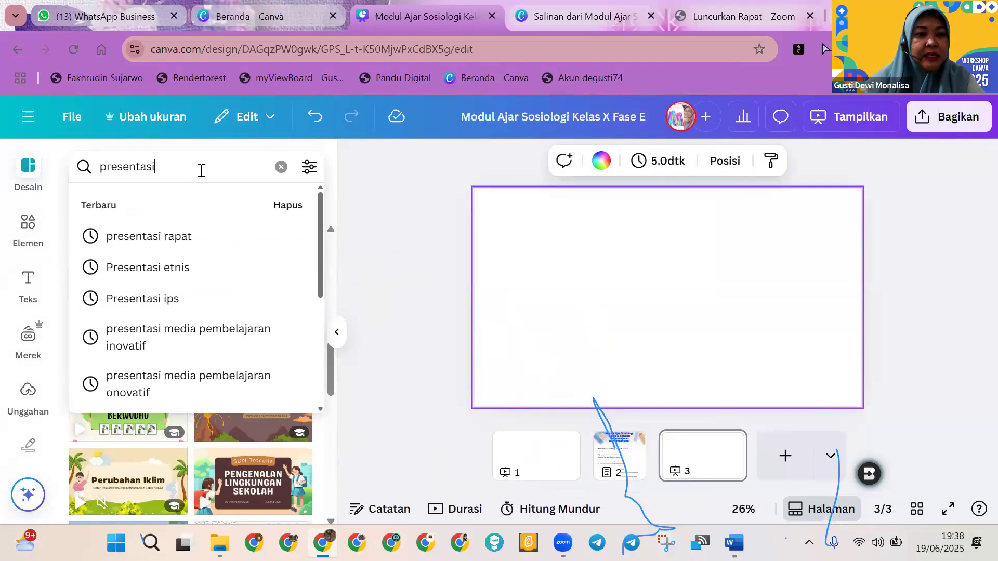
text( ips)
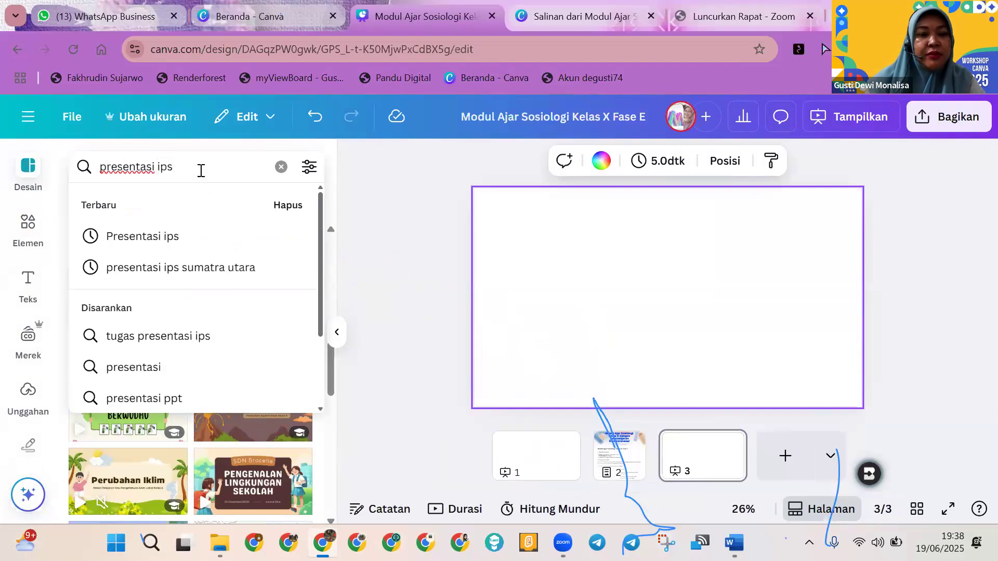
key(Return)
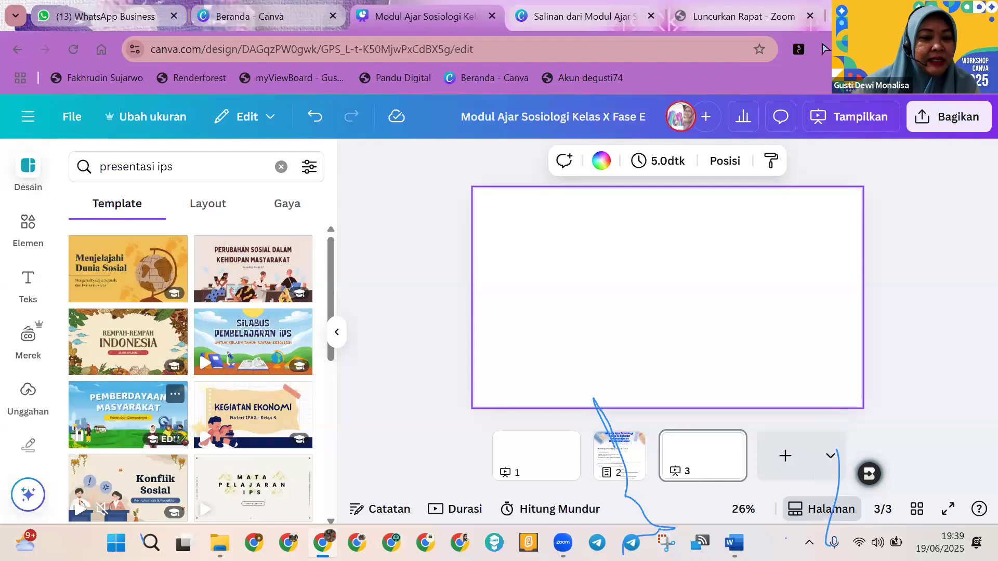
Step: Look through the social-studies template results and open the orange "Diferensiasi Sosial Budaya" template
scroll(156, 395, down, 3)
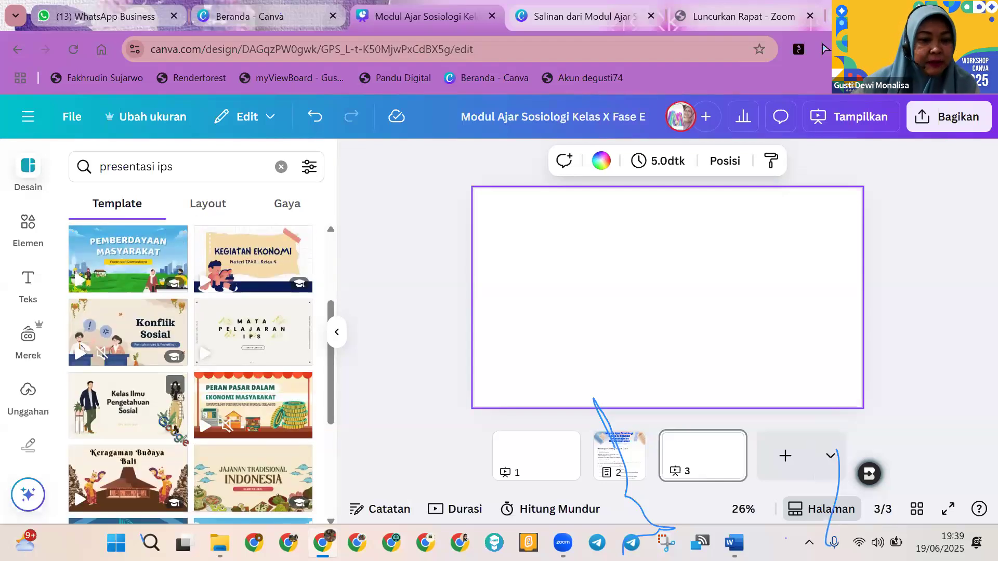
scroll(128, 395, down, 3)
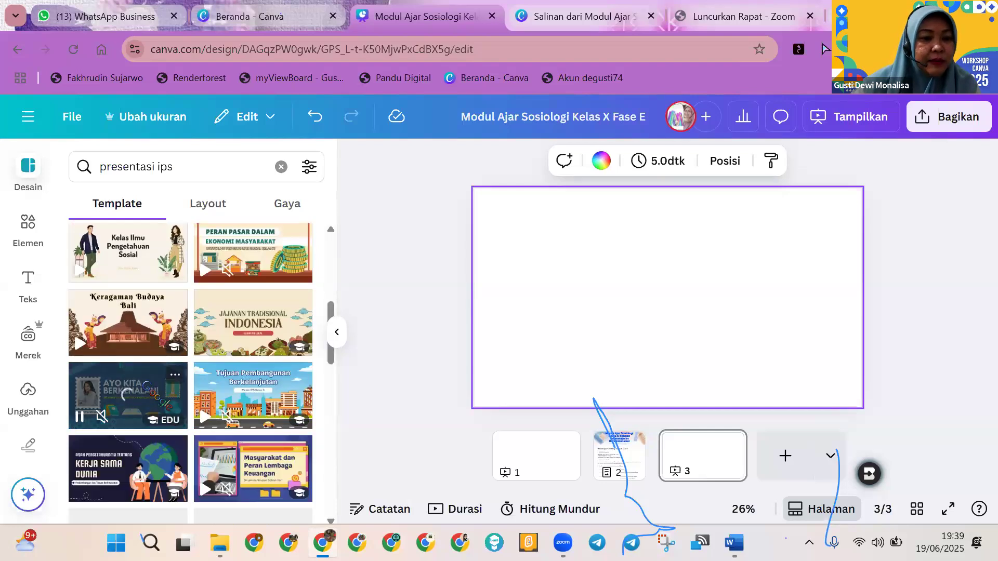
scroll(125, 395, down, 3)
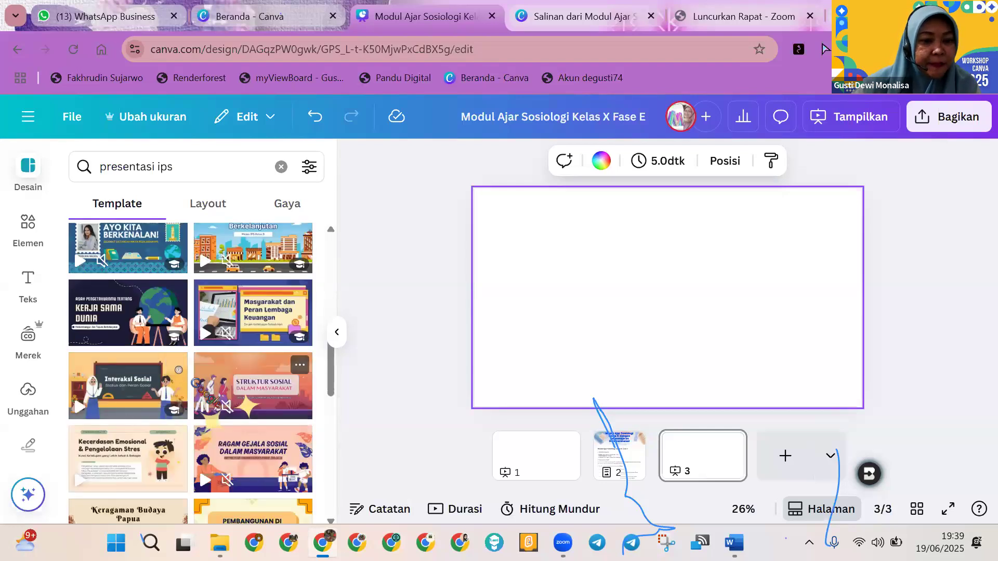
scroll(195, 383, down, 3)
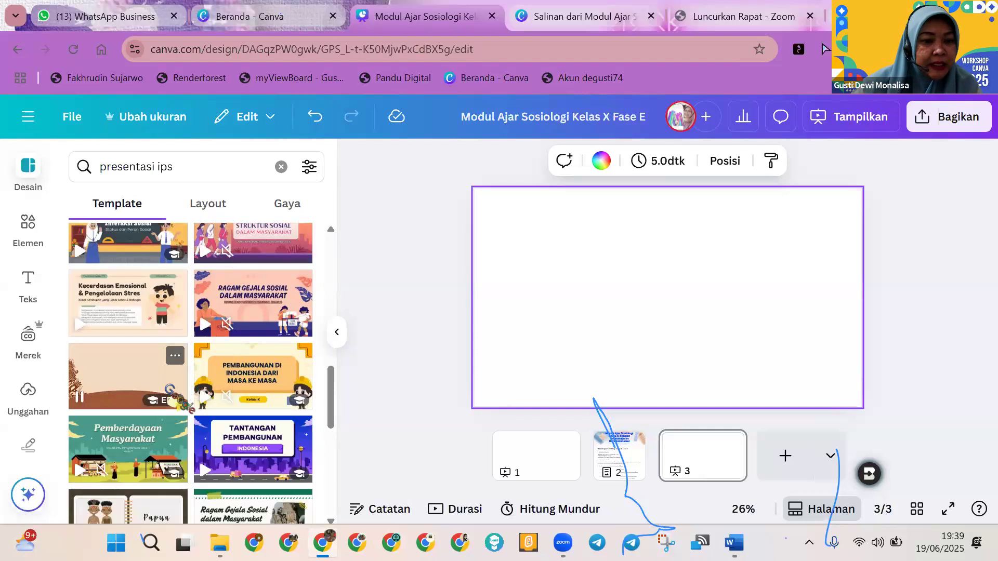
scroll(177, 403, down, 3)
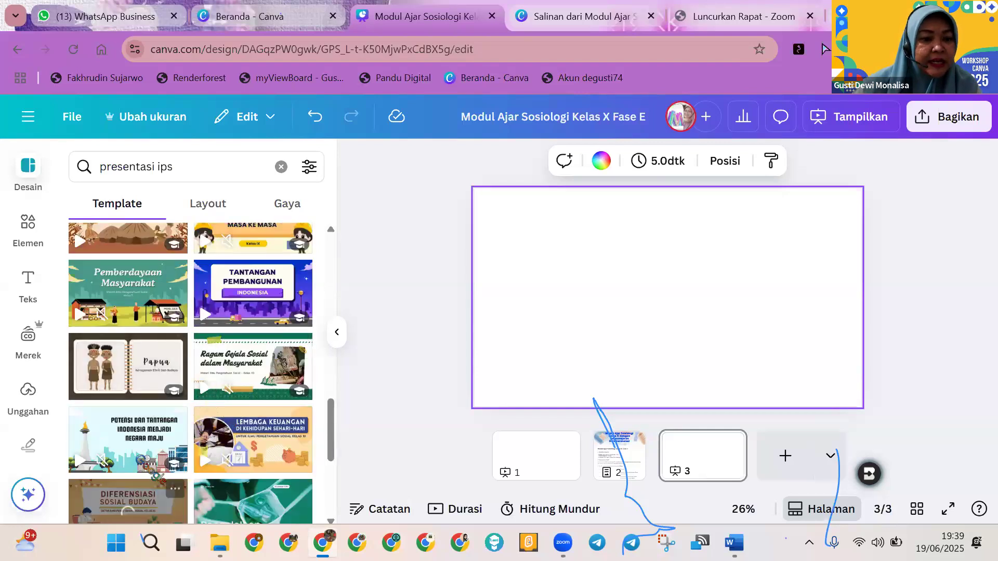
scroll(137, 457, down, 2)
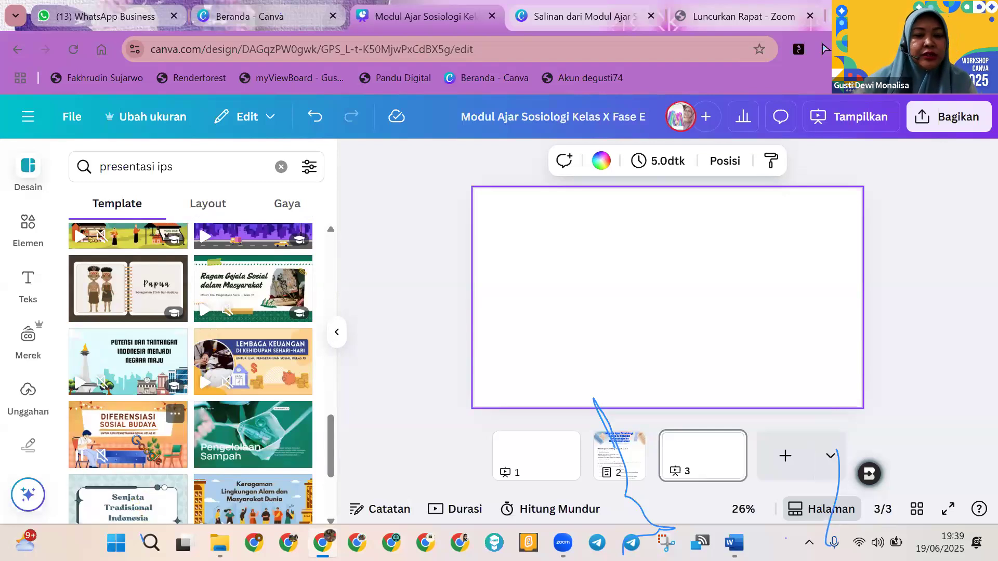
click(137, 441)
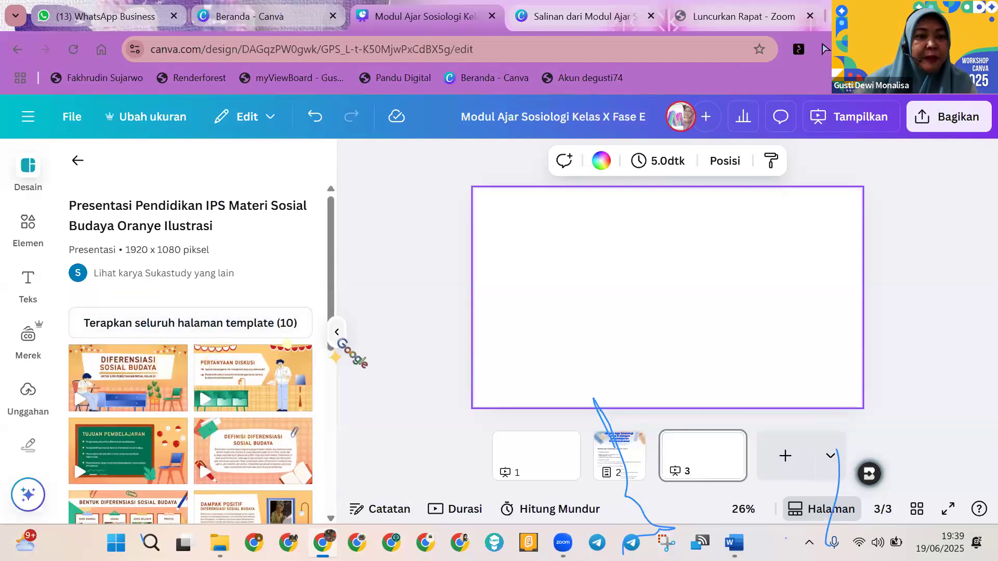
Step: Review the template's pages and apply its "Diferensiasi Sosial Budaya" cover to page 3
scroll(128, 353, down, 1)
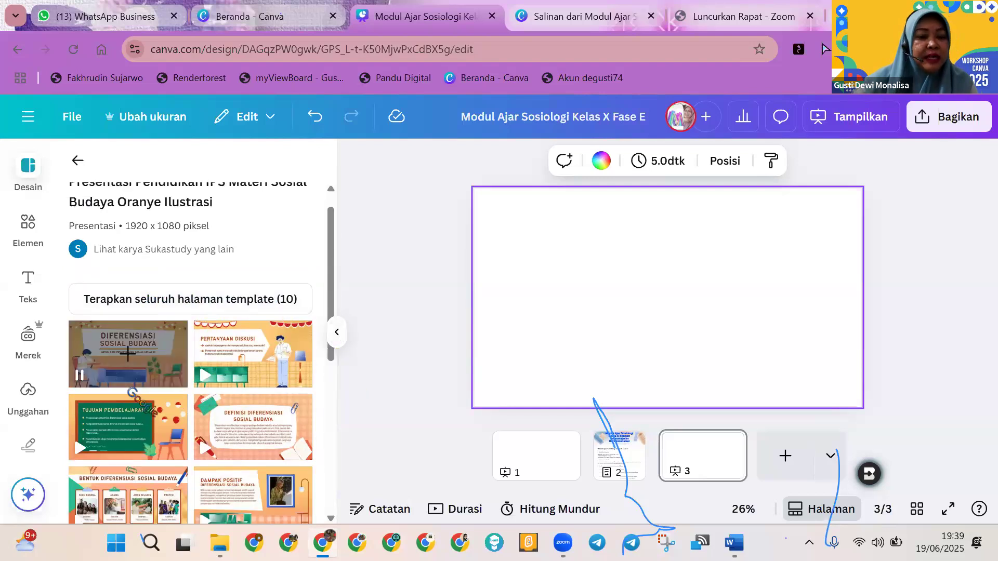
scroll(129, 389, down, 3)
scroll(150, 341, up, 3)
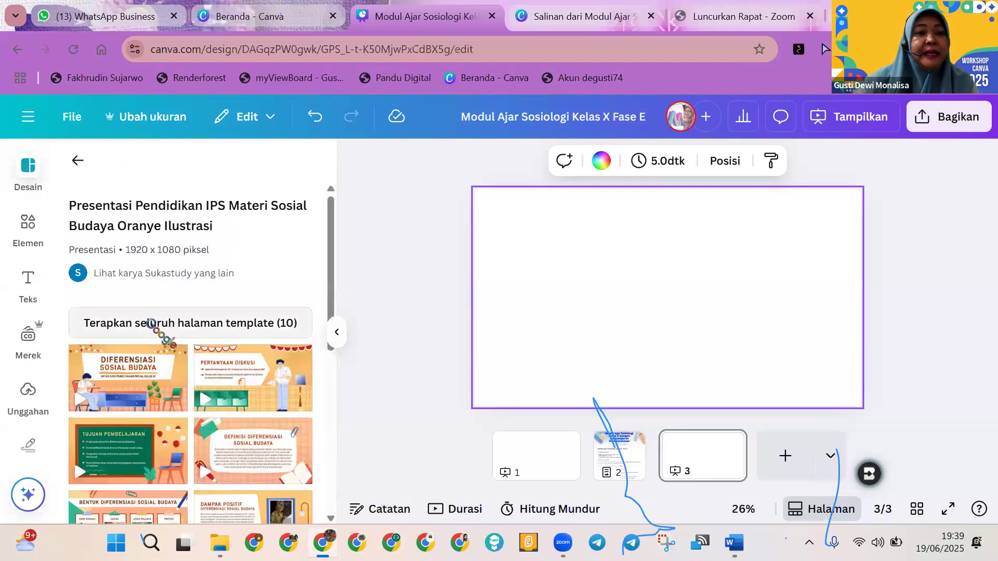
click(127, 378)
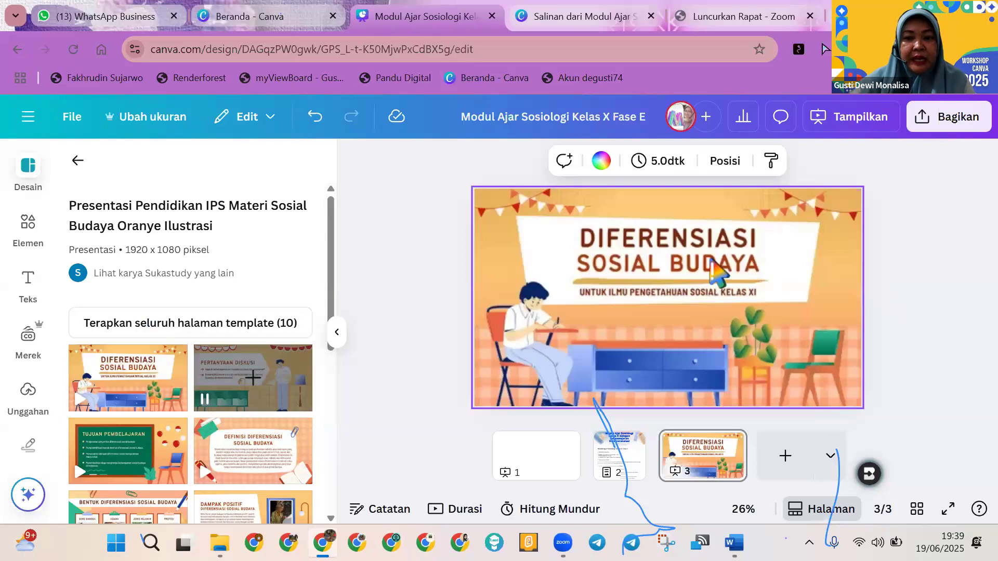
Step: Replace the cover subtitle under "Diferensiasi Sosial Budaya" with "UNTUK IPS (SOSIOLOGI) KELAS X FASE E"
click(620, 308)
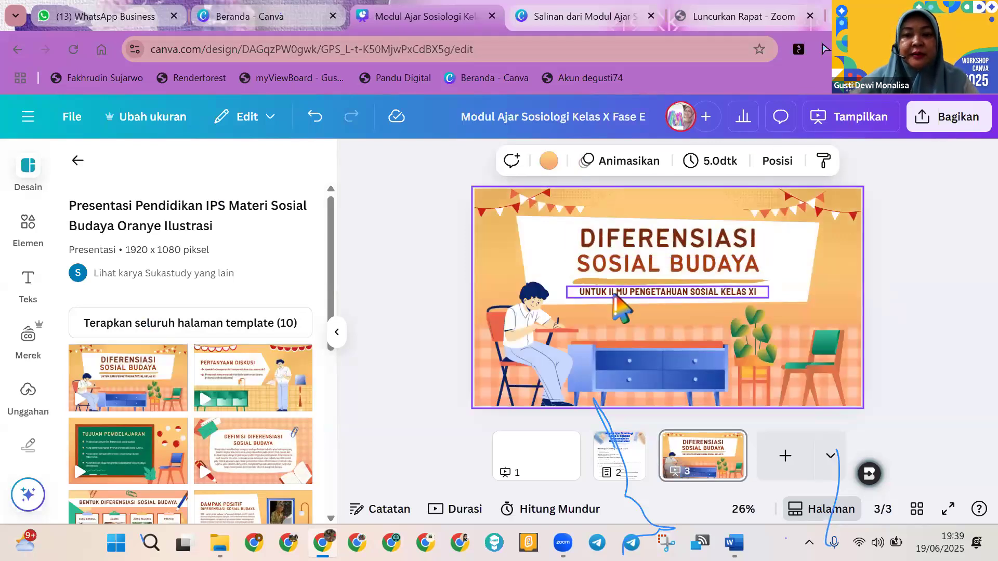
click(614, 295)
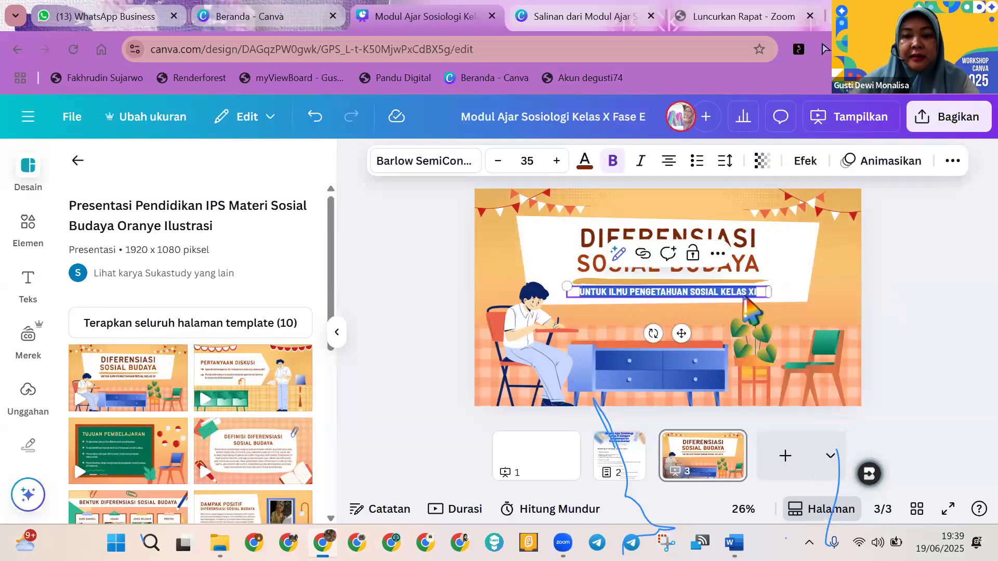
key(BackSpace)
key(BackSpace)
key(BackSpace)
key(BackSpace)
key(BackSpace)
key(BackSpace)
key(BackSpace)
key(BackSpace)
key(BackSpace)
key(BackSpace)
key(BackSpace)
key(BackSpace)
key(BackSpace)
key(BackSpace)
key(BackSpace)
key(BackSpace)
key(BackSpace)
key(BackSpace)
key(BackSpace)
key(BackSpace)
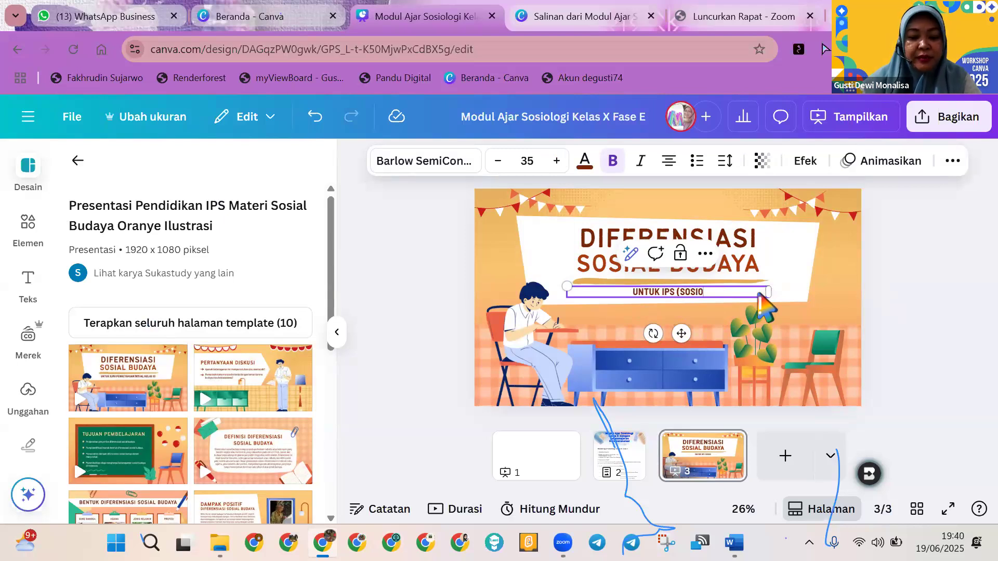
text(OGI)
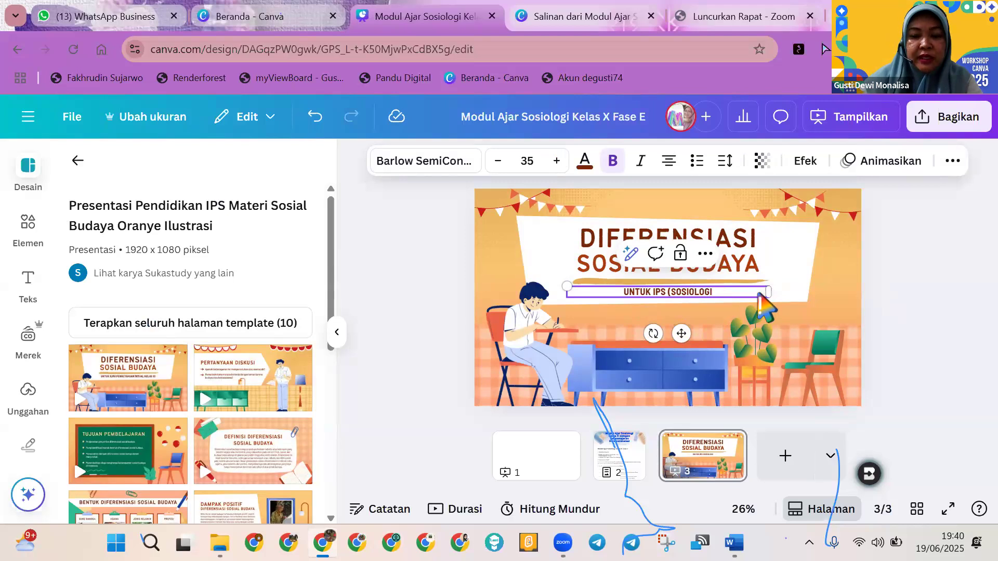
text() KEL)
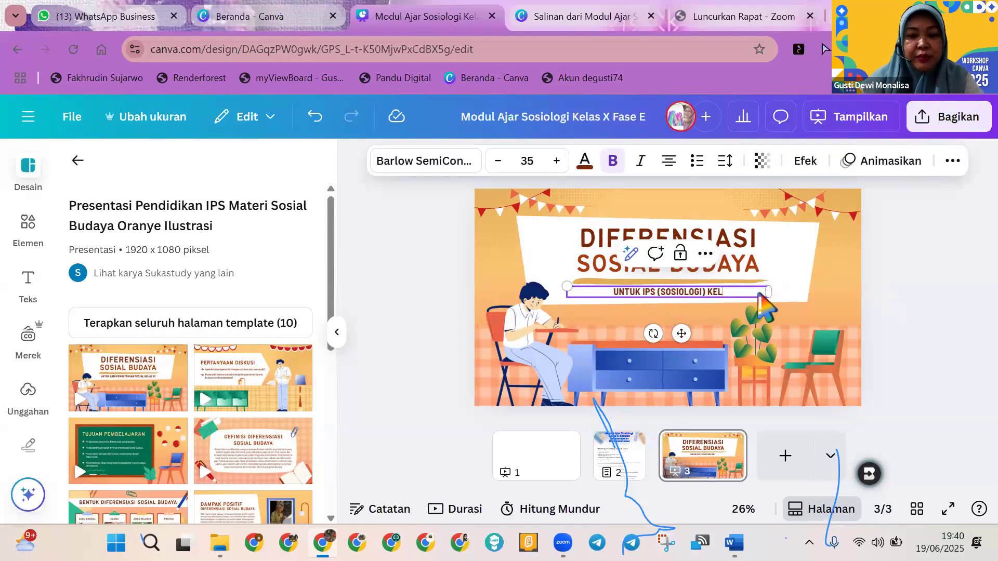
text(AS X FASE)
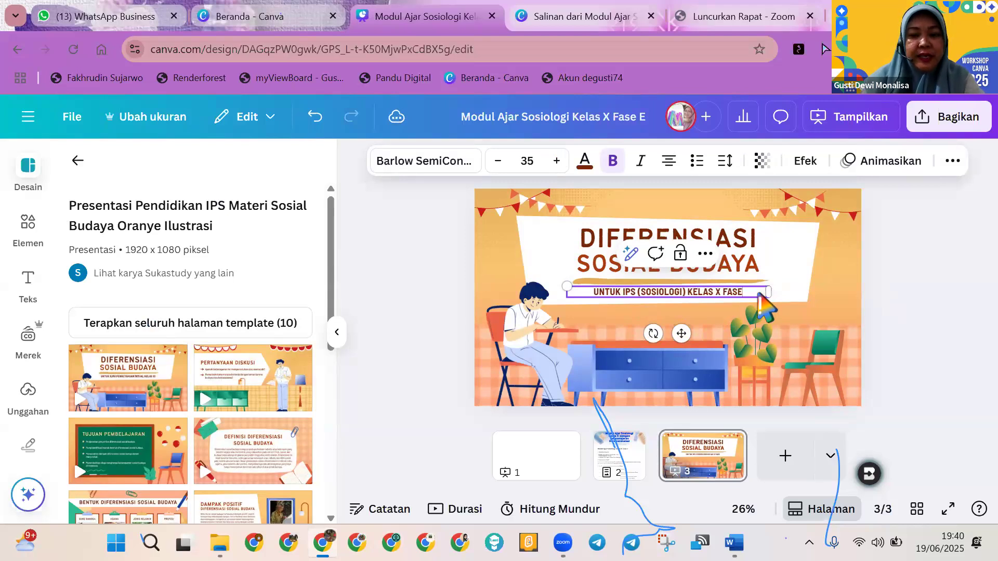
text( E)
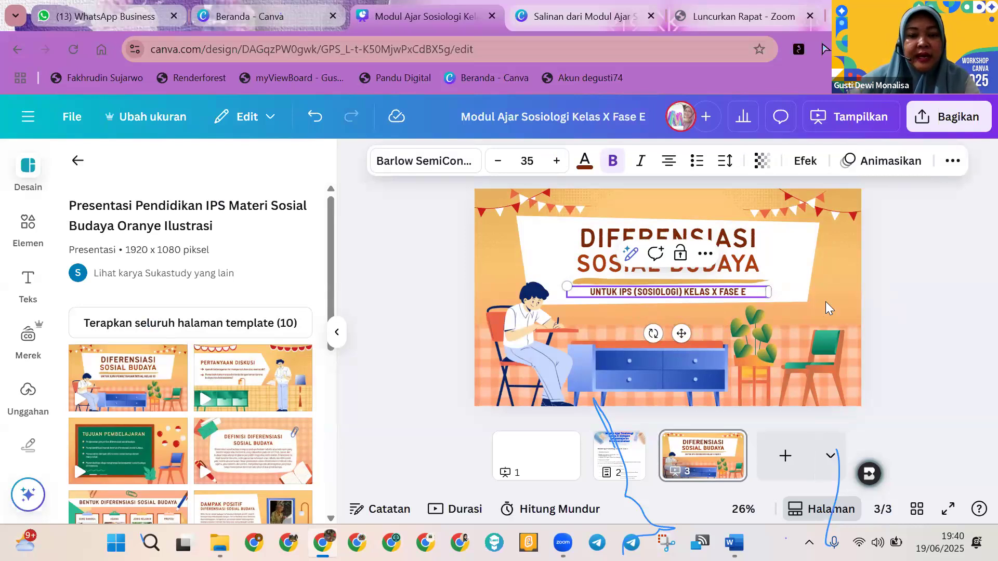
click(942, 318)
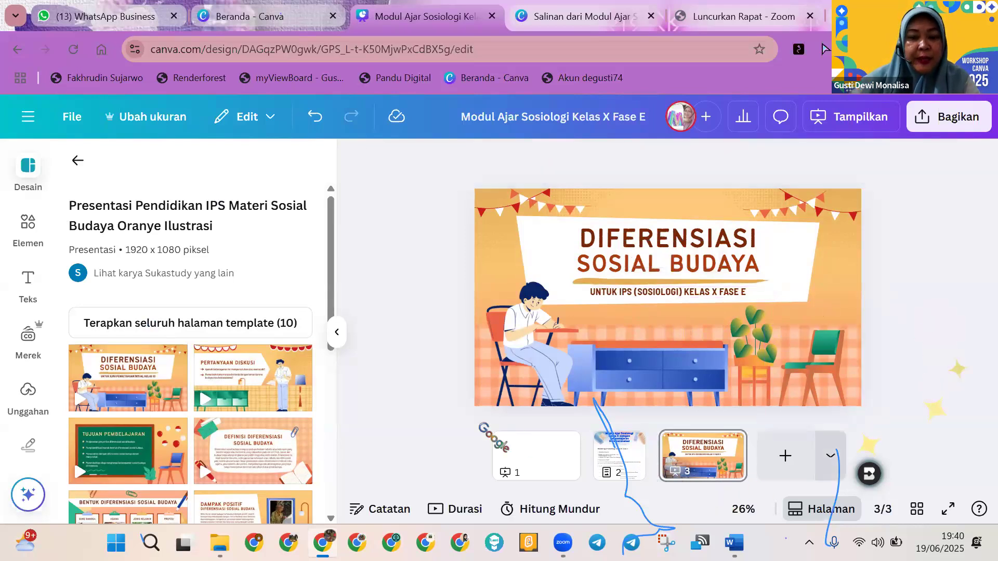
Step: Add a fourth page after the cover using the template's "Pertanyaan Diskusi" layout
click(785, 456)
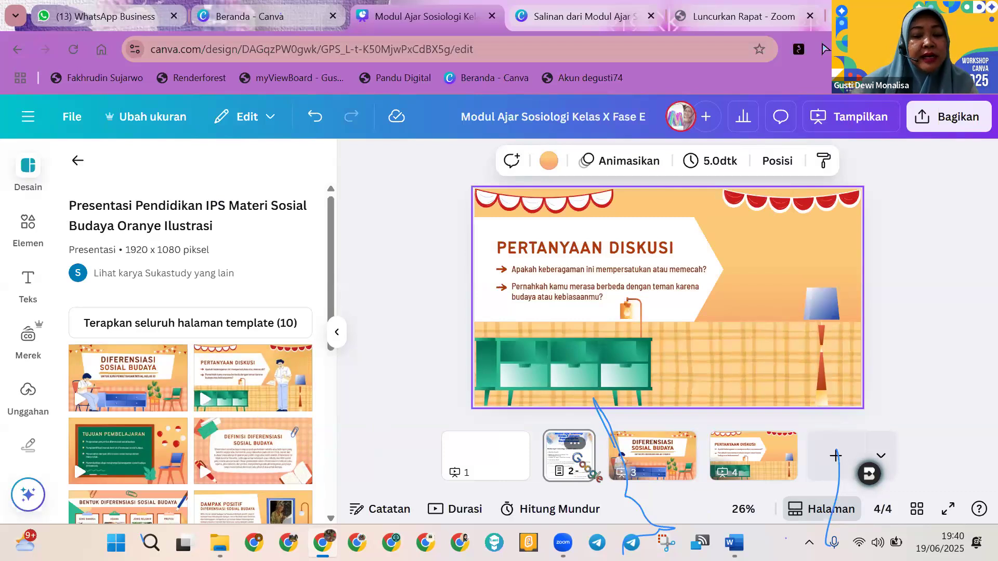
Step: Look through the module Doc on page 2 for the "12. Pertanyaan Pemantik" section
click(571, 460)
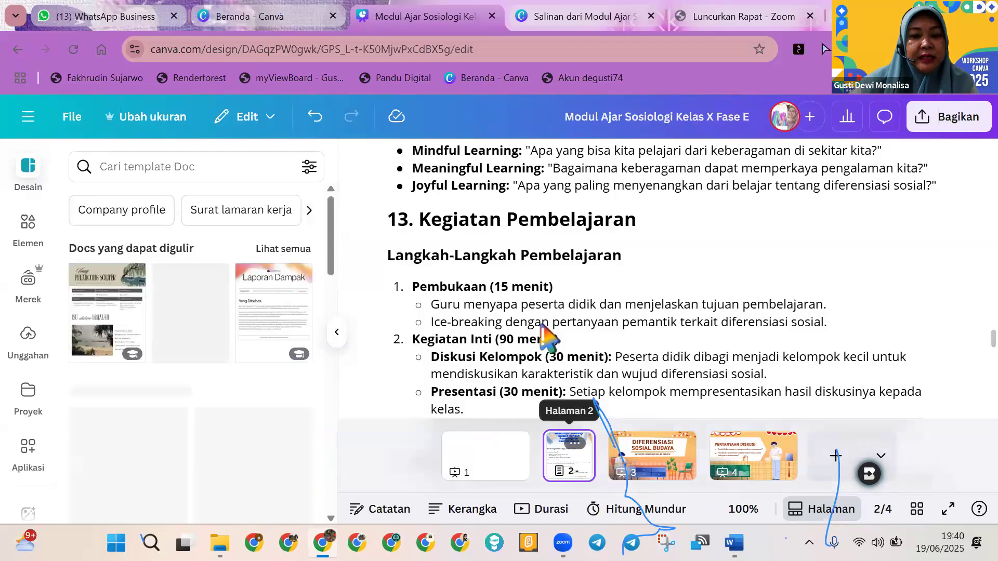
scroll(544, 317, up, 5)
scroll(543, 318, up, 10)
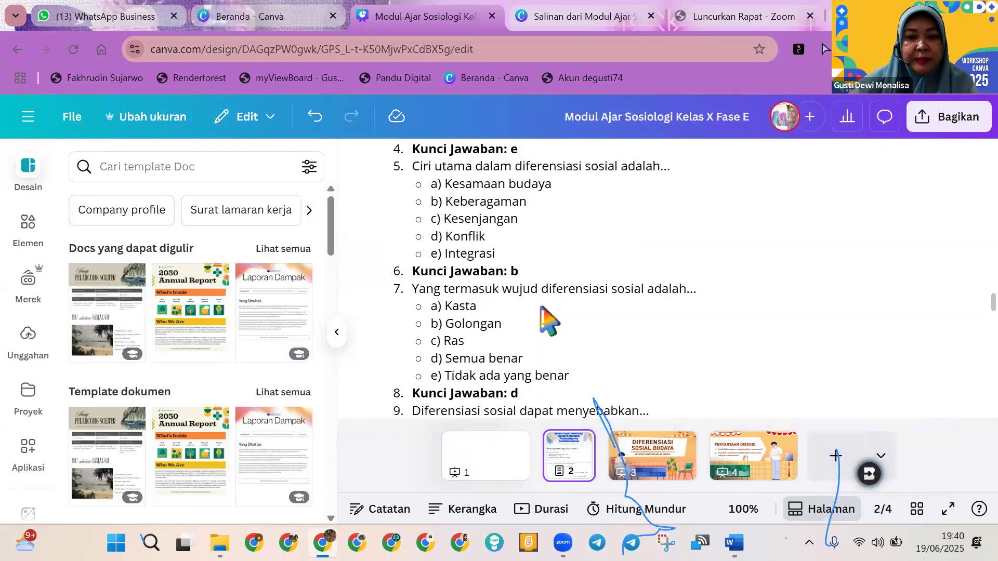
scroll(545, 318, up, 5)
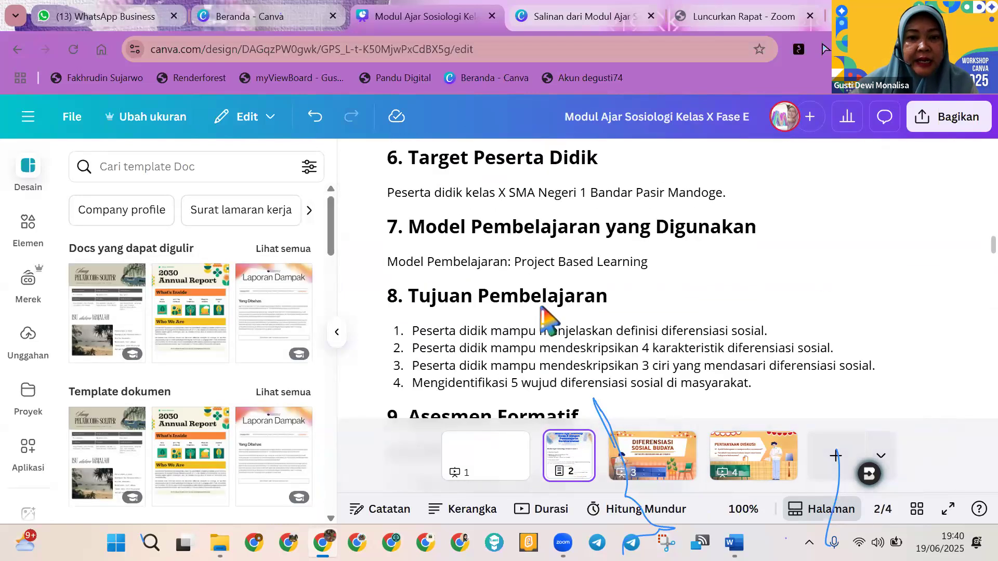
scroll(545, 318, up, 4)
scroll(545, 318, up, 10)
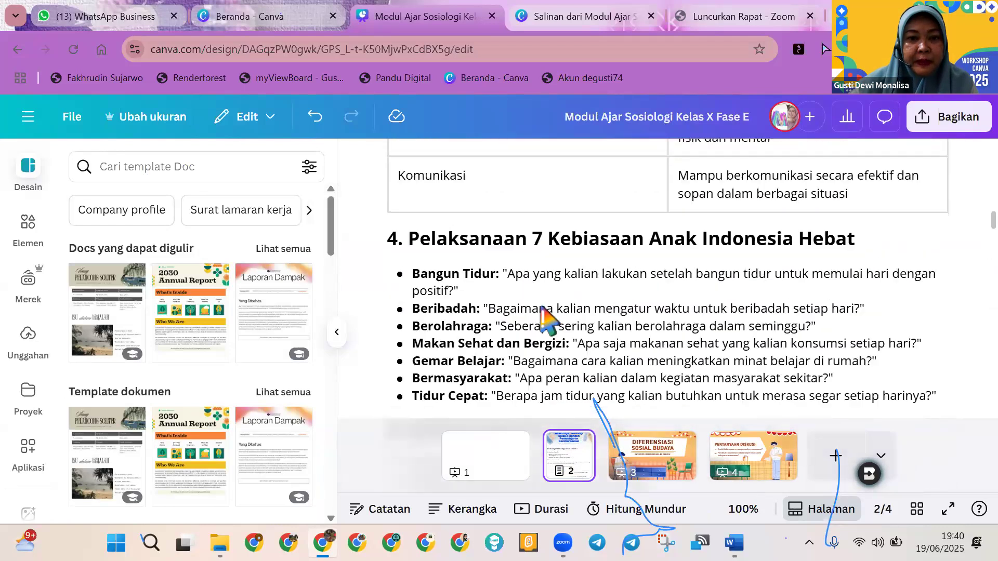
scroll(543, 317, up, 1)
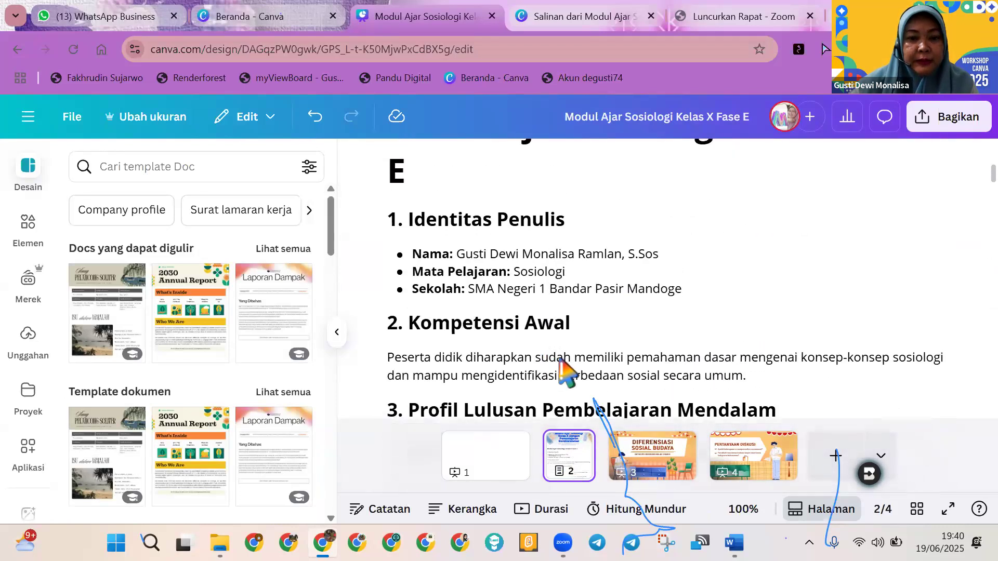
scroll(555, 373, down, 10)
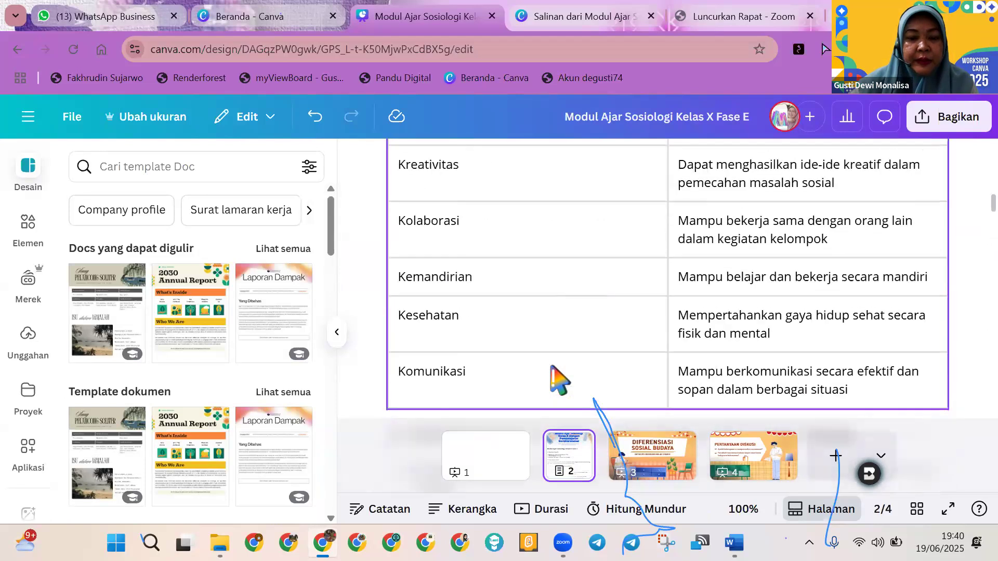
scroll(559, 378, down, 3)
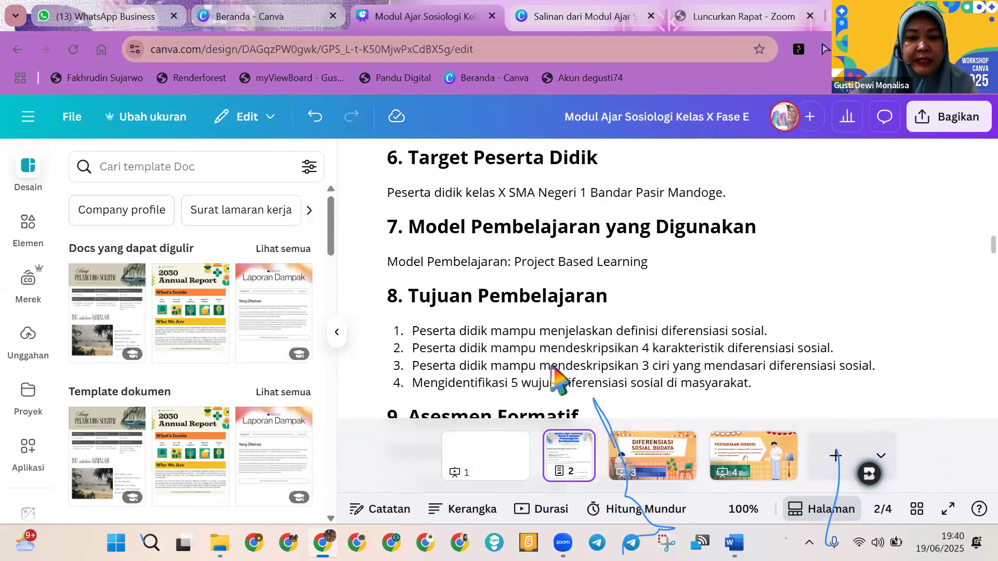
scroll(559, 378, down, 2)
scroll(559, 378, down, 12)
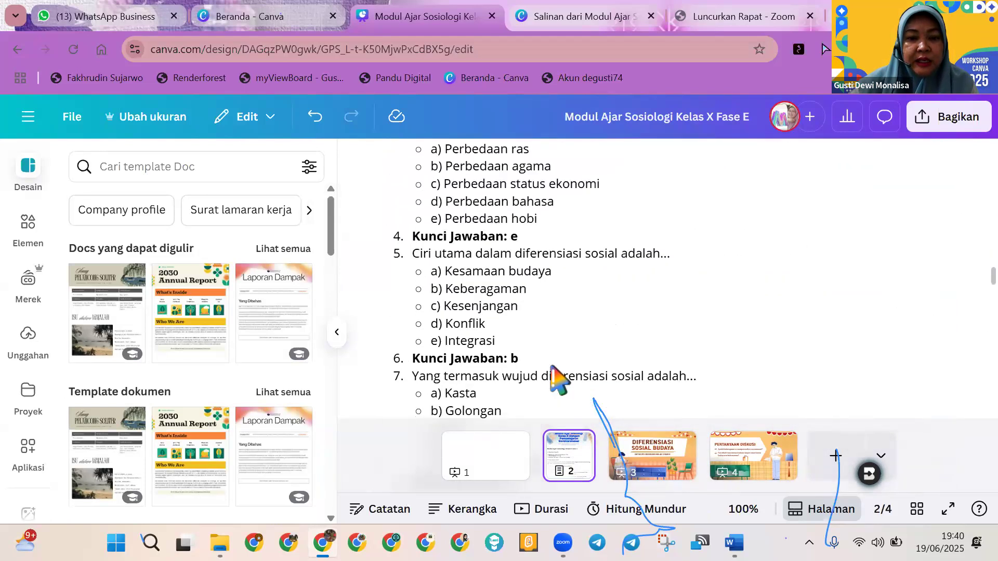
scroll(555, 370, down, 5)
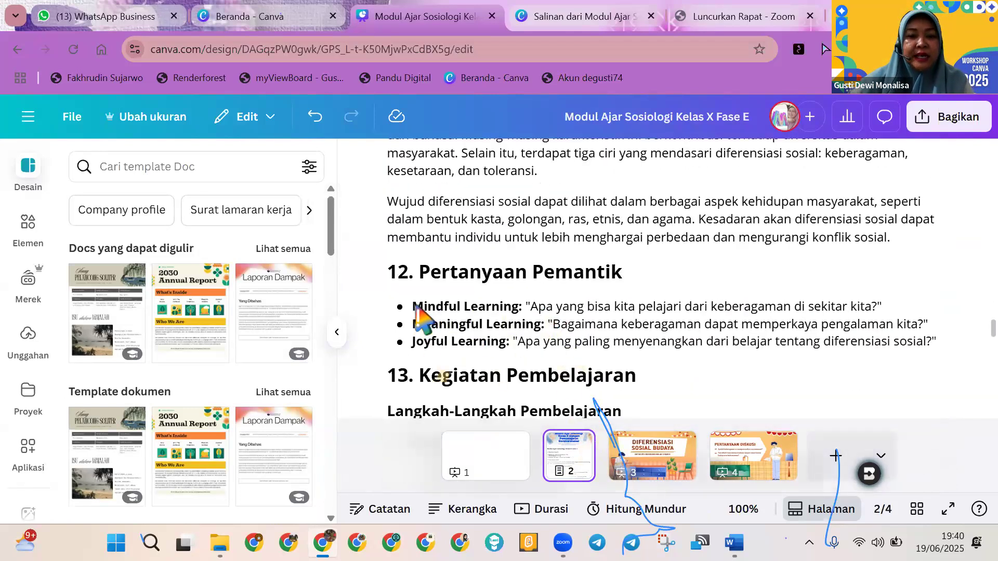
Step: Try pasting all three Pertanyaan Pemantik questions from the Doc onto the "Pertanyaan Diskusi" slide, and delete the pasted text box
drag(416, 308, 939, 345)
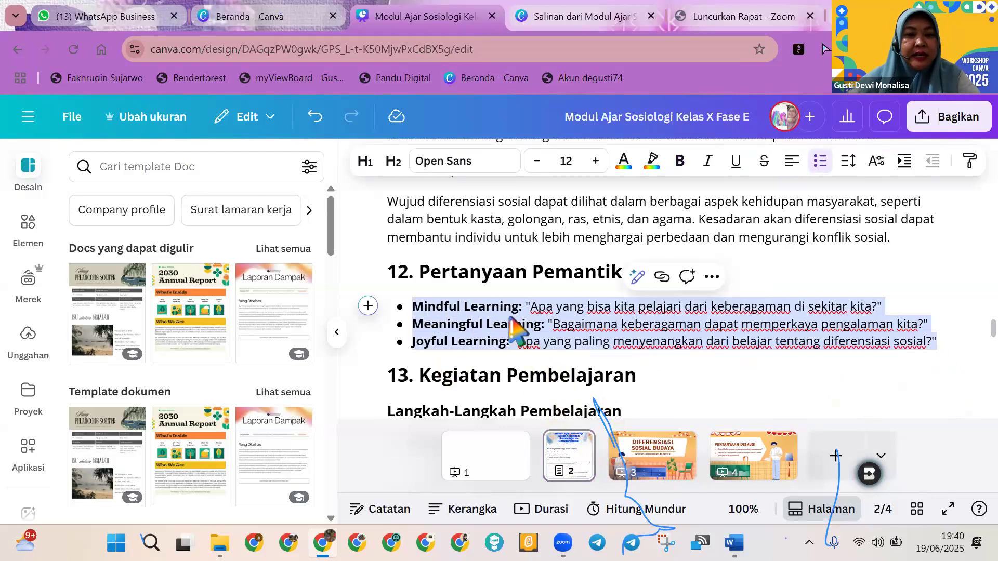
click(733, 458)
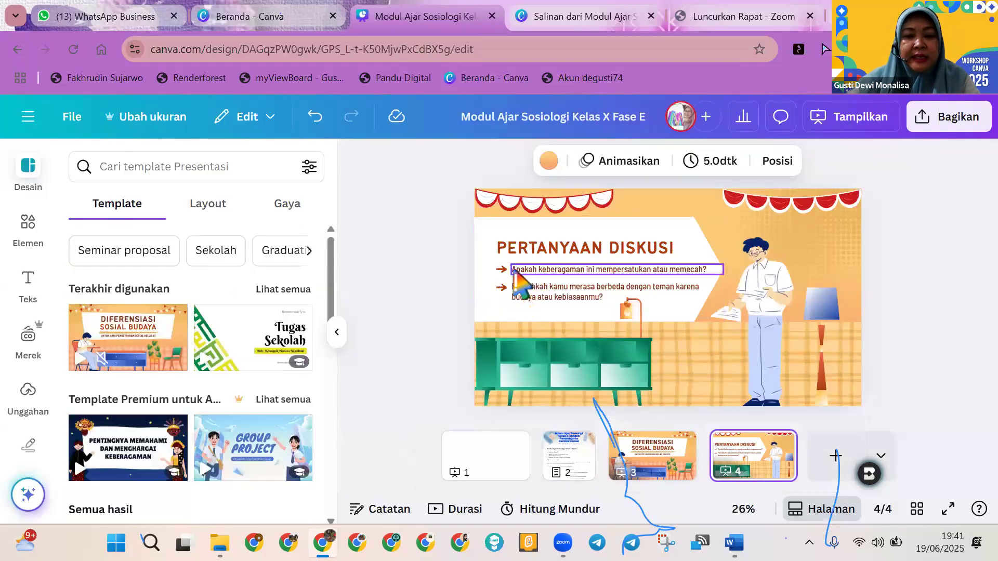
click(516, 270)
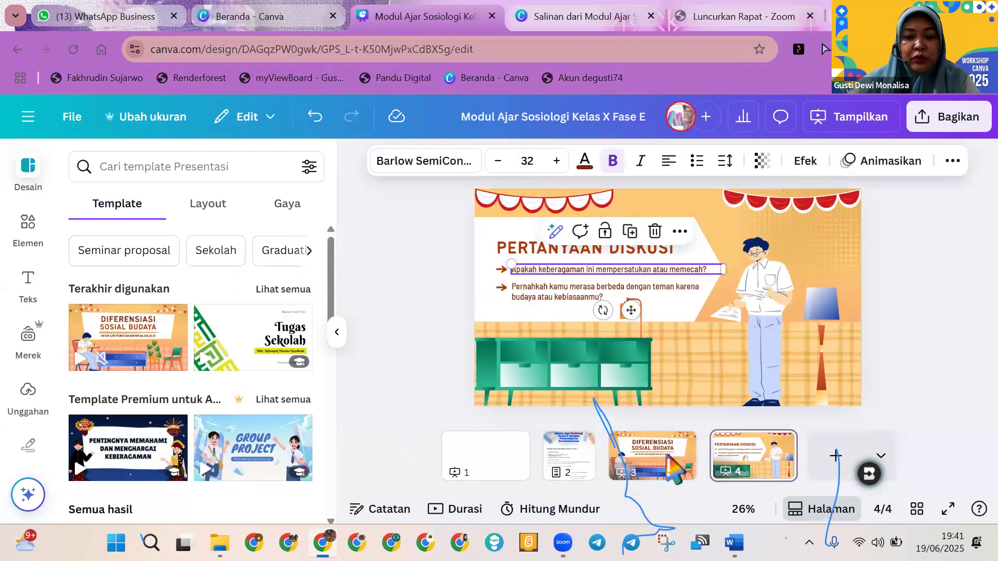
click(675, 297)
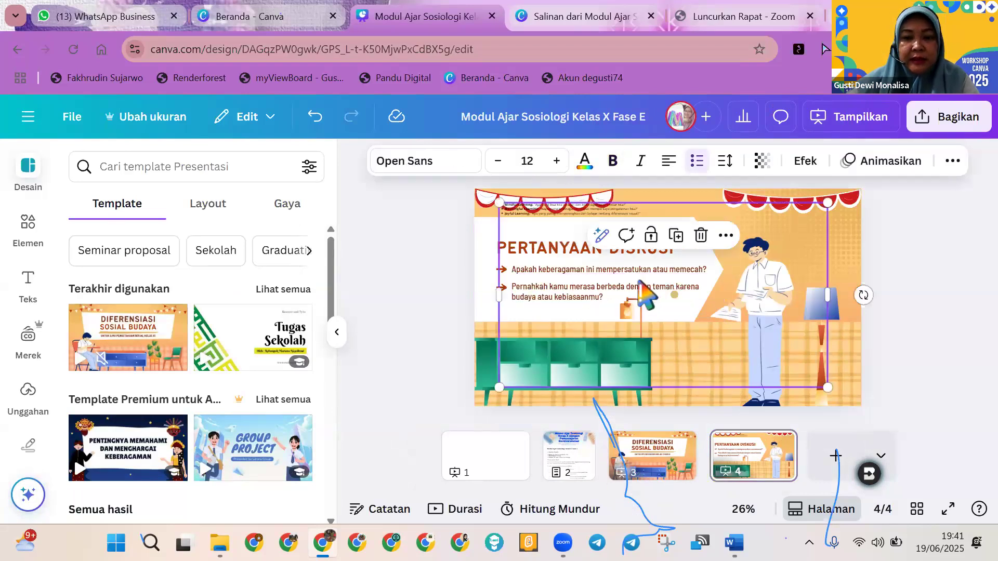
click(889, 250)
click(608, 270)
click(419, 267)
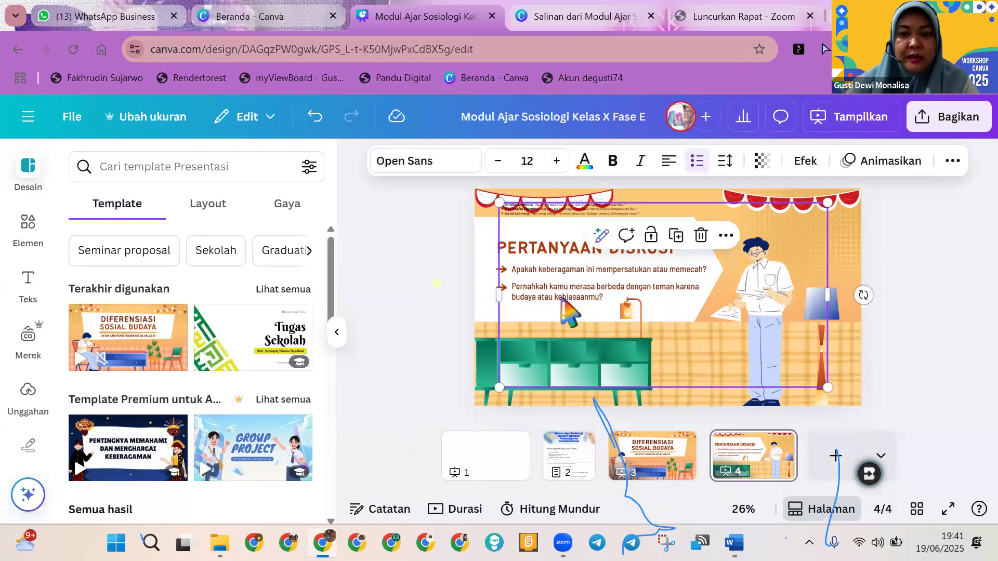
click(571, 307)
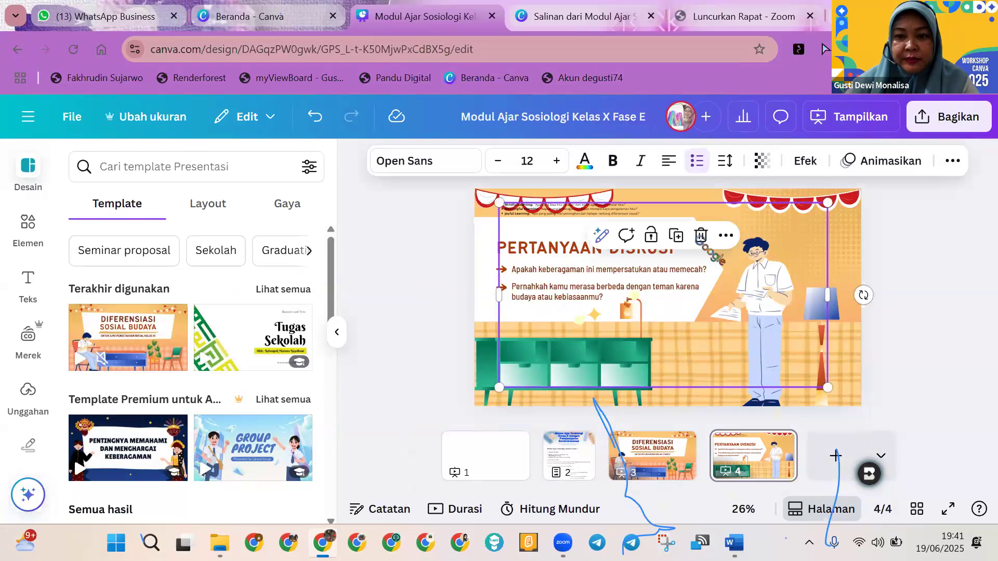
click(700, 236)
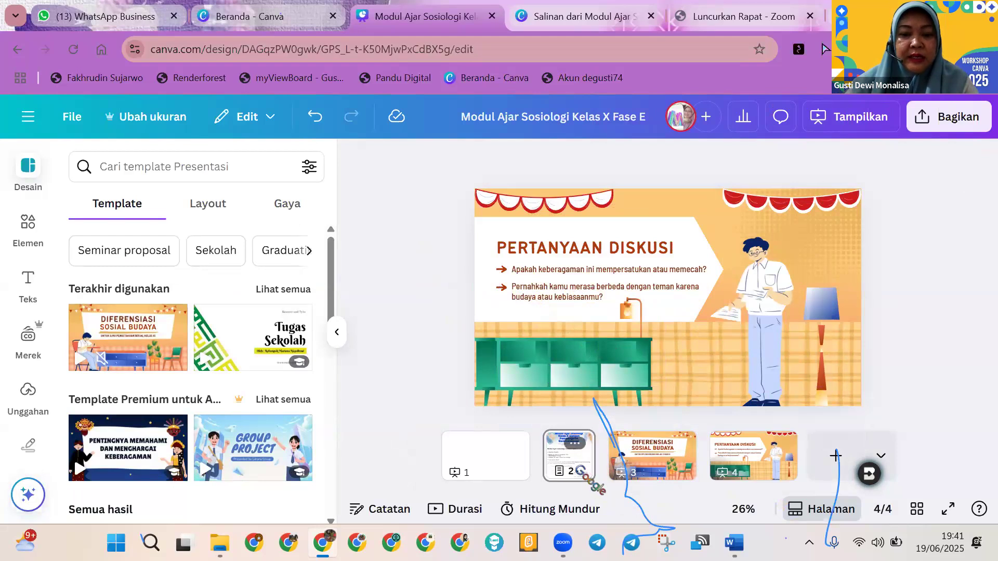
Step: Replace the first discussion question on page 4 with the Doc's "Apa yang bisa kita pelajari dari keberagaman di sekitar kita?"
click(578, 471)
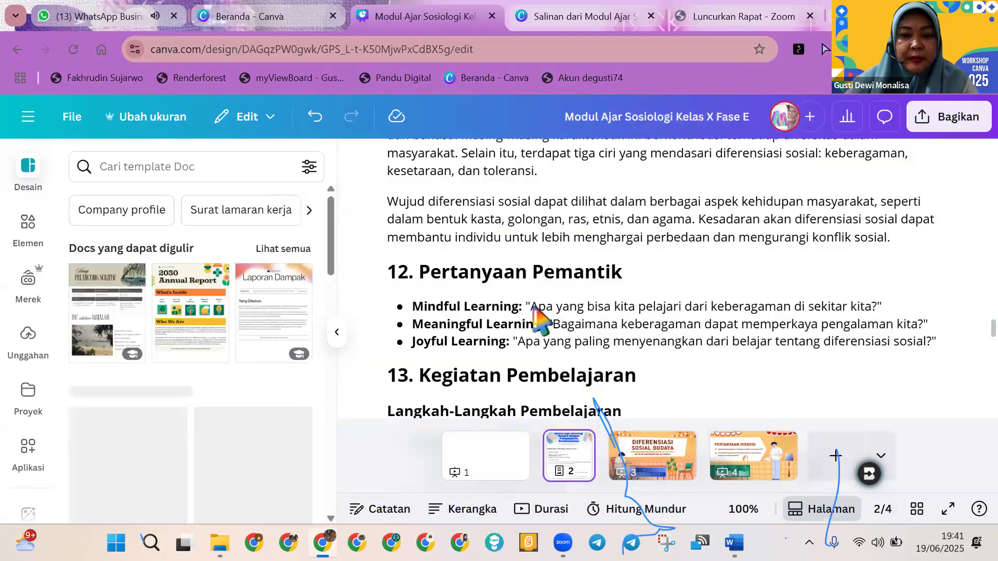
click(534, 306)
drag(531, 307, 874, 312)
key(ctrl+c)
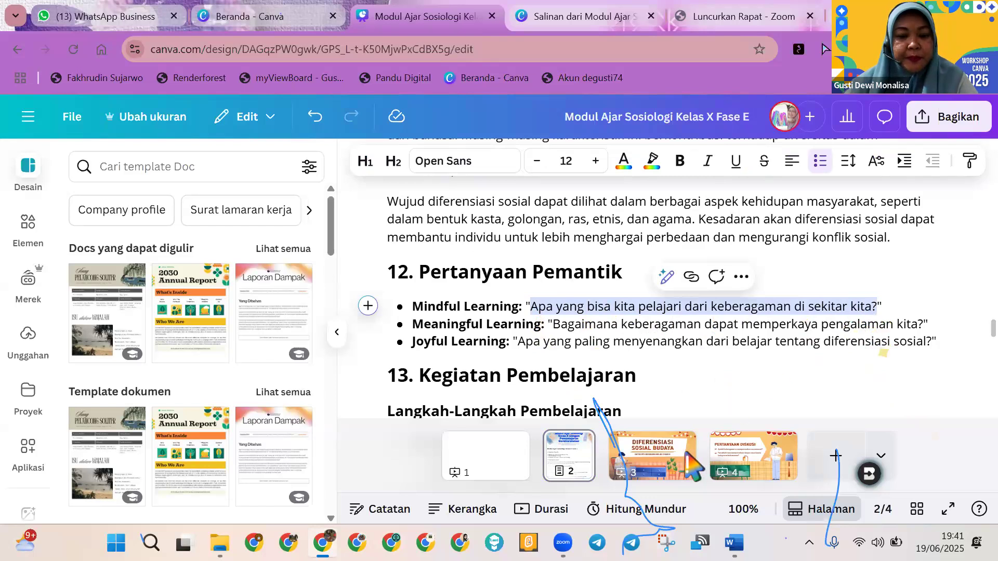
click(749, 457)
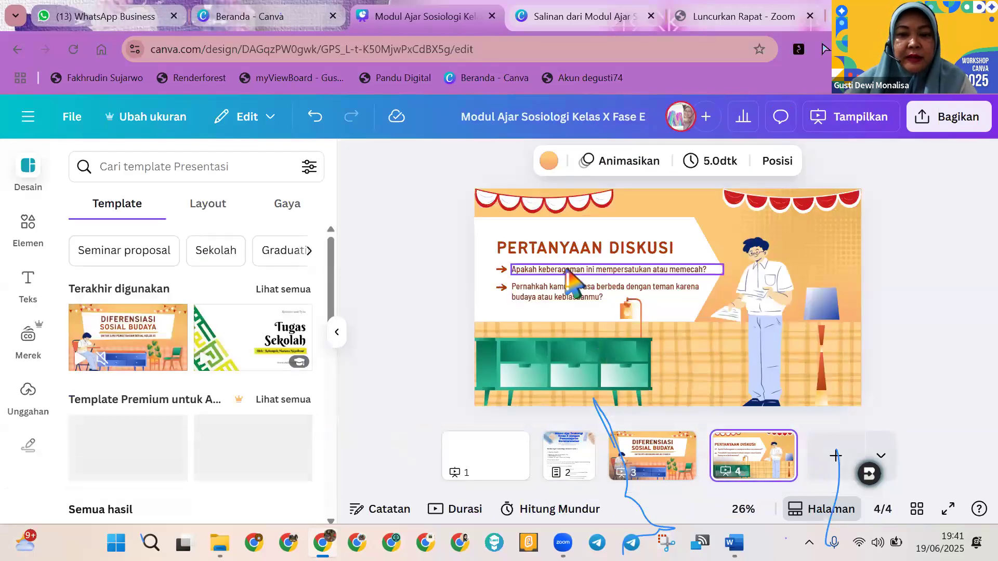
click(570, 269)
click(569, 270)
key(ctrl+v)
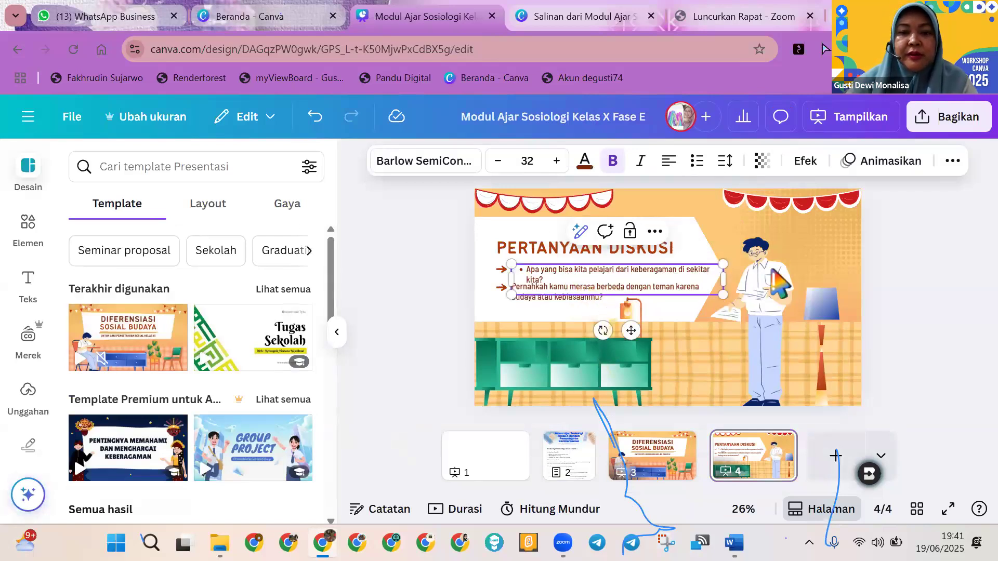
click(893, 242)
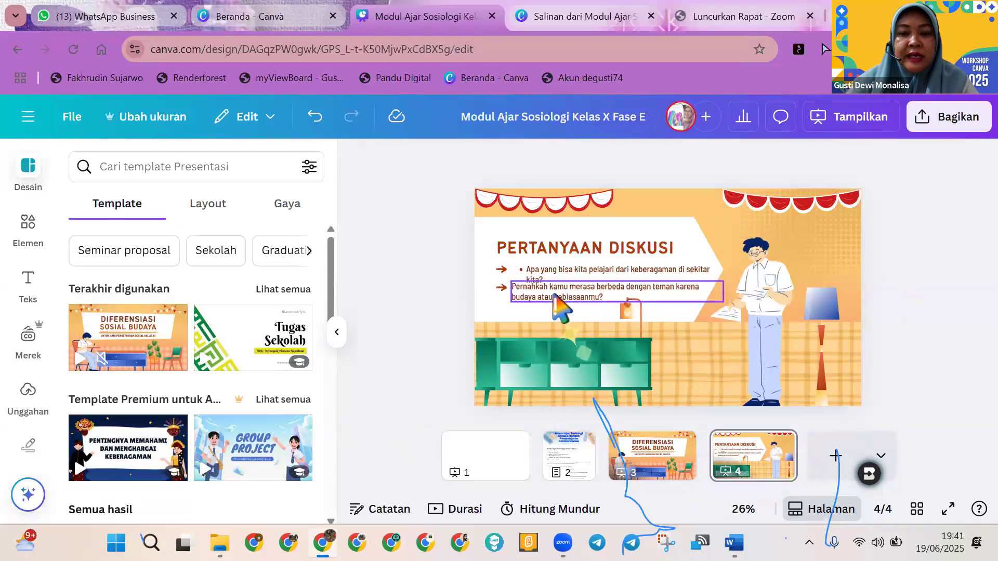
Step: Replace the second discussion question on page 4 with the Doc's "Bagaimana keberagaman dapat memperkaya pengalaman kita"
click(574, 460)
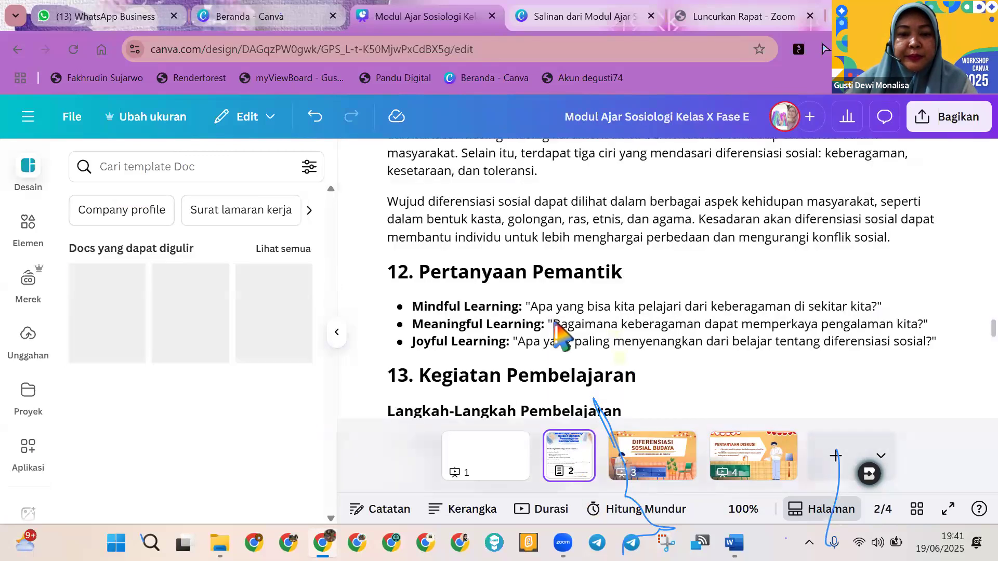
drag(552, 324, 918, 327)
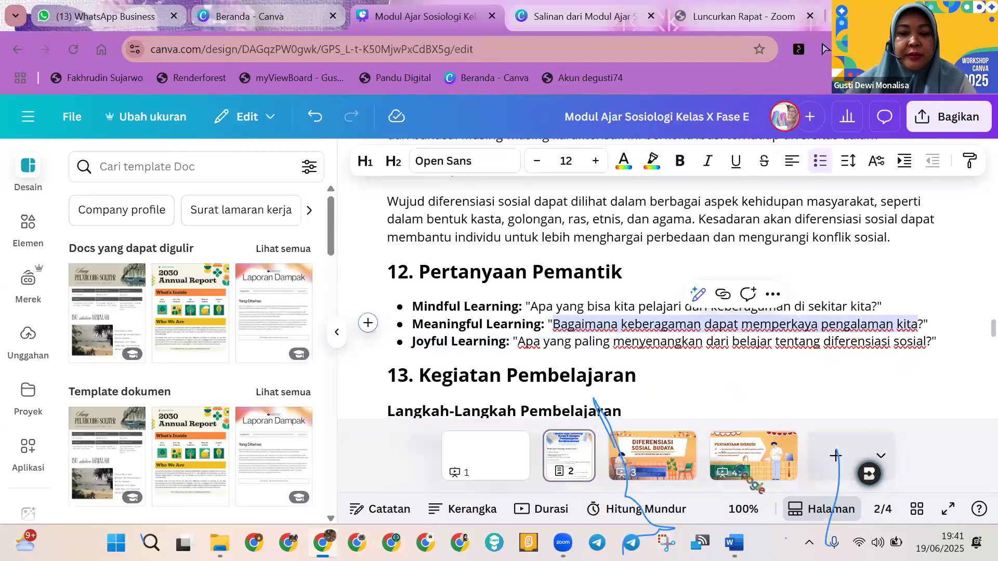
click(753, 456)
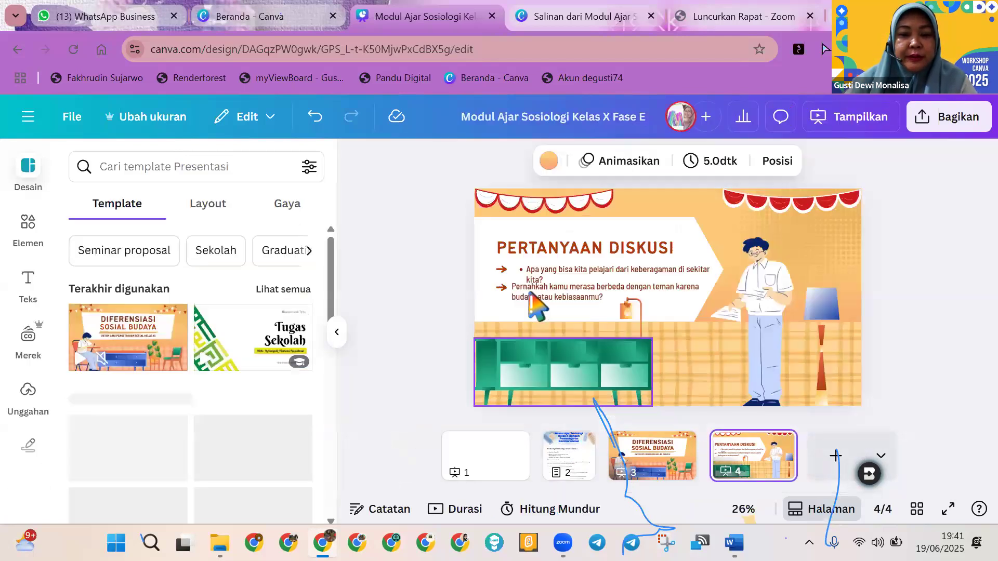
double_click(530, 295)
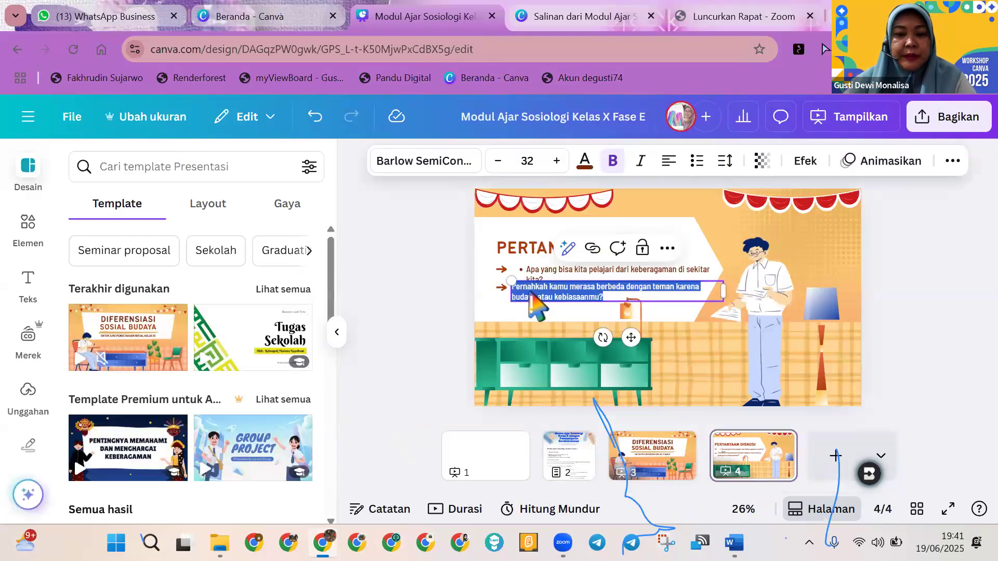
text(Bagaimana keberagaman dapat memperkaya pengalaman kita?)
Step: Remove the bullet formatting from both pasted questions on the "Pertanyaan Diskusi" slide
click(532, 285)
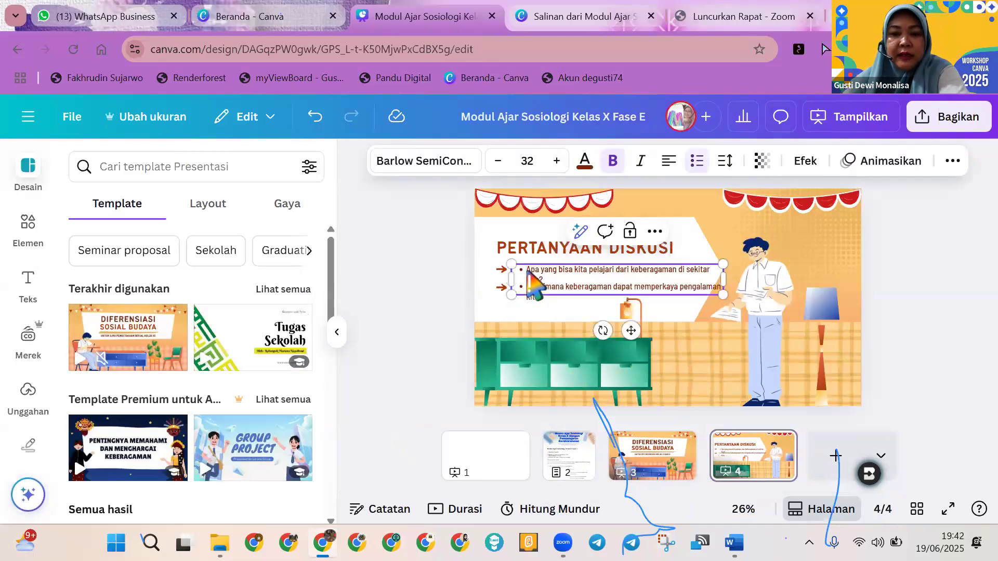
key(ctrl+z)
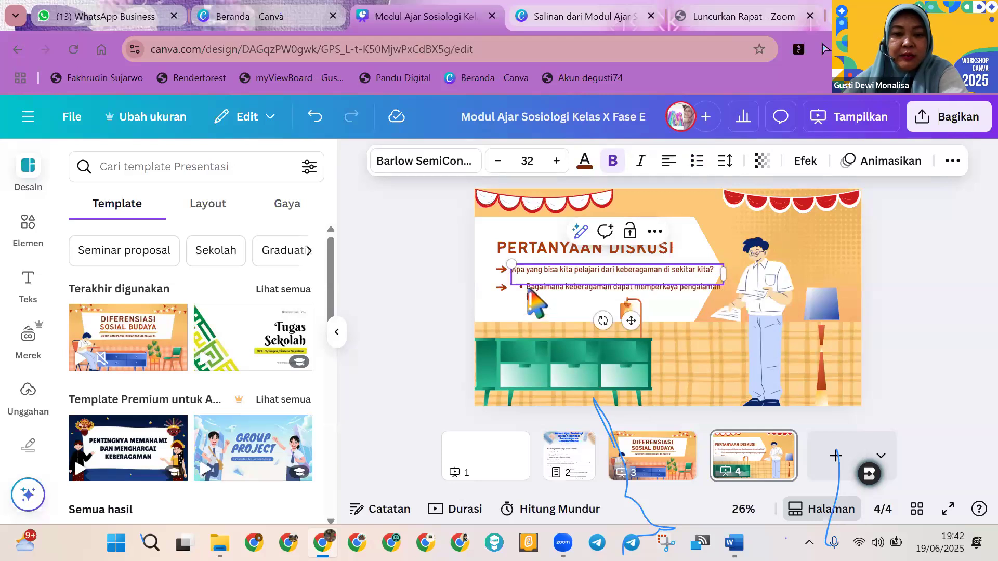
key(ctrl+z)
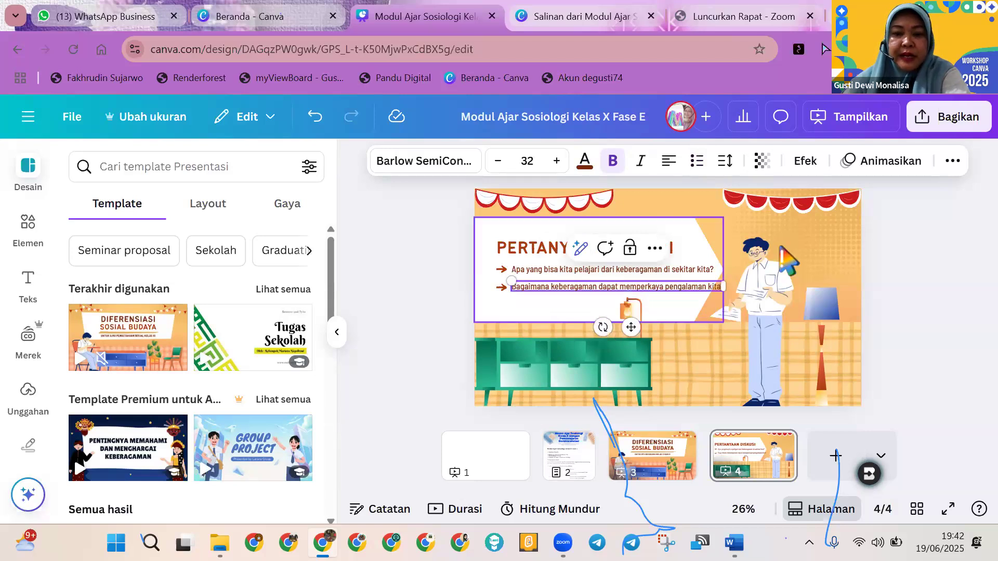
Step: Set the font size of both discussion questions to 28
click(654, 289)
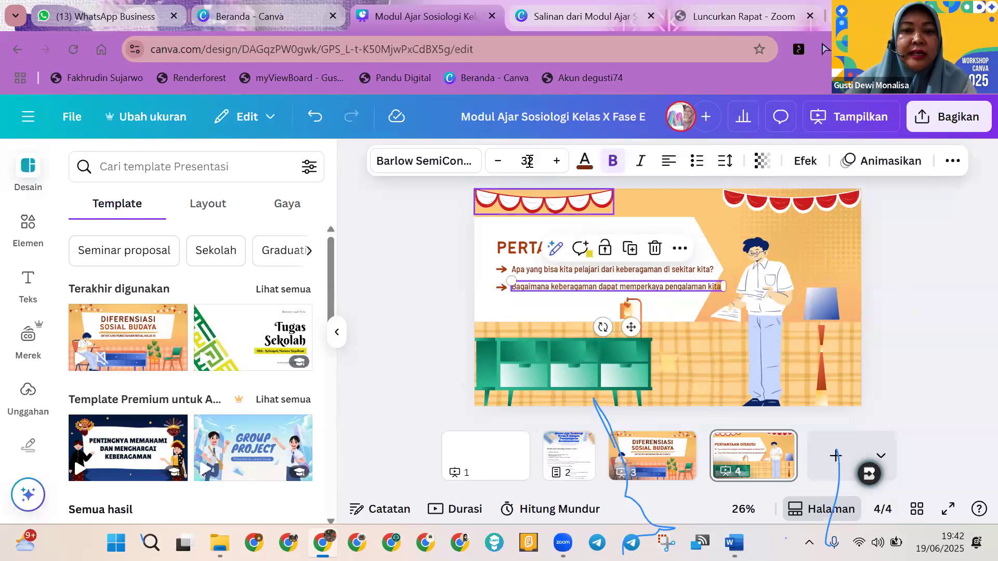
click(527, 160)
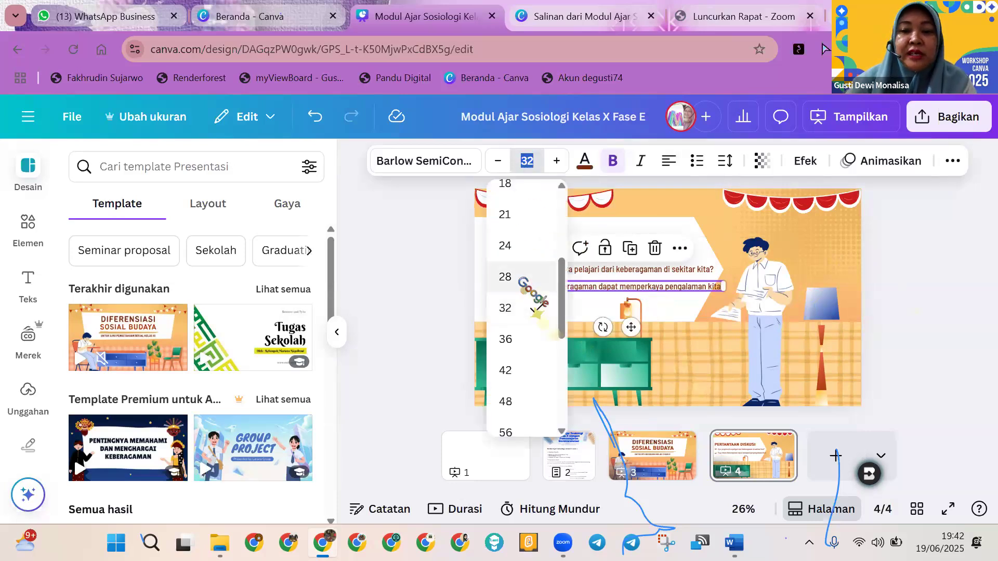
click(526, 278)
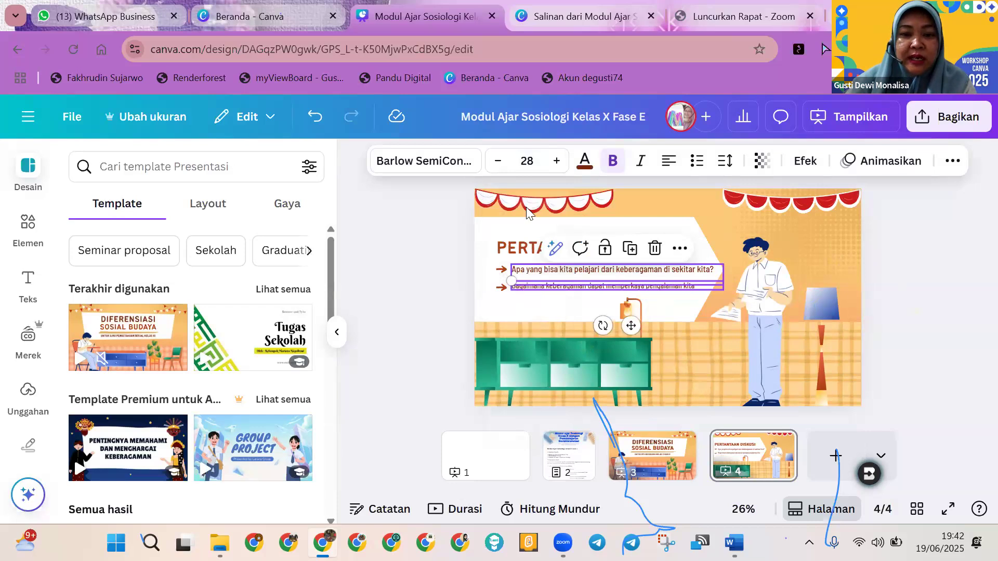
click(527, 272)
click(528, 161)
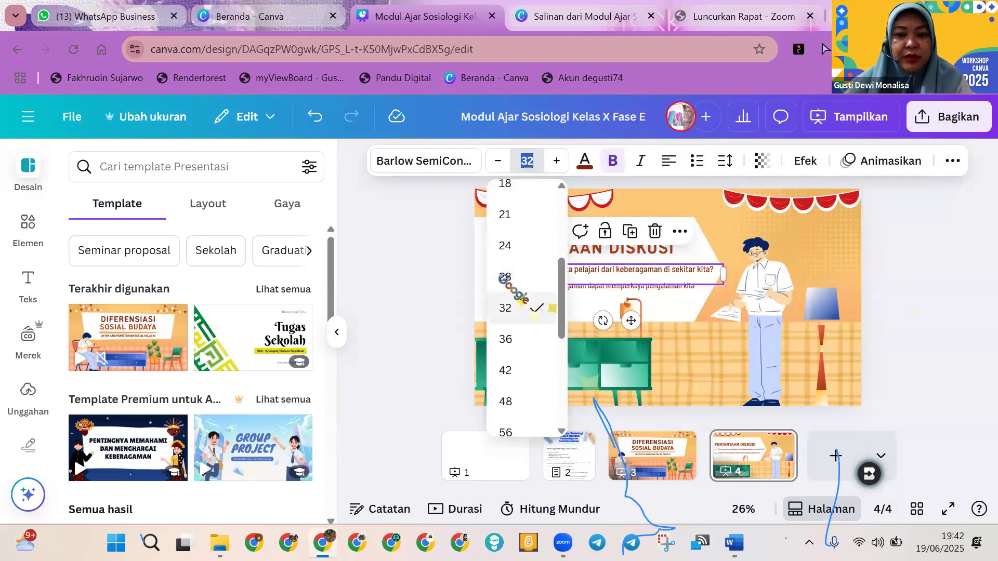
click(503, 276)
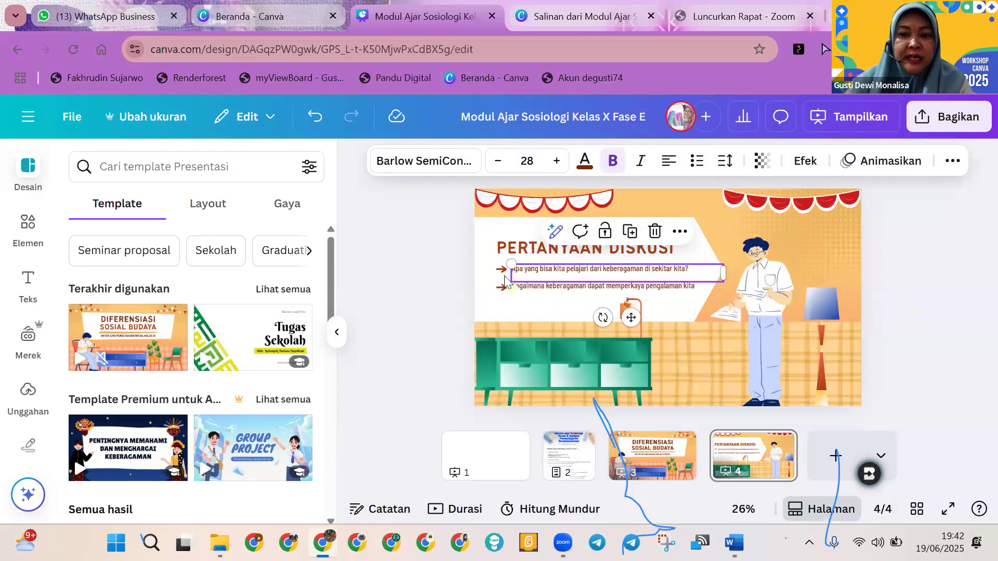
click(503, 276)
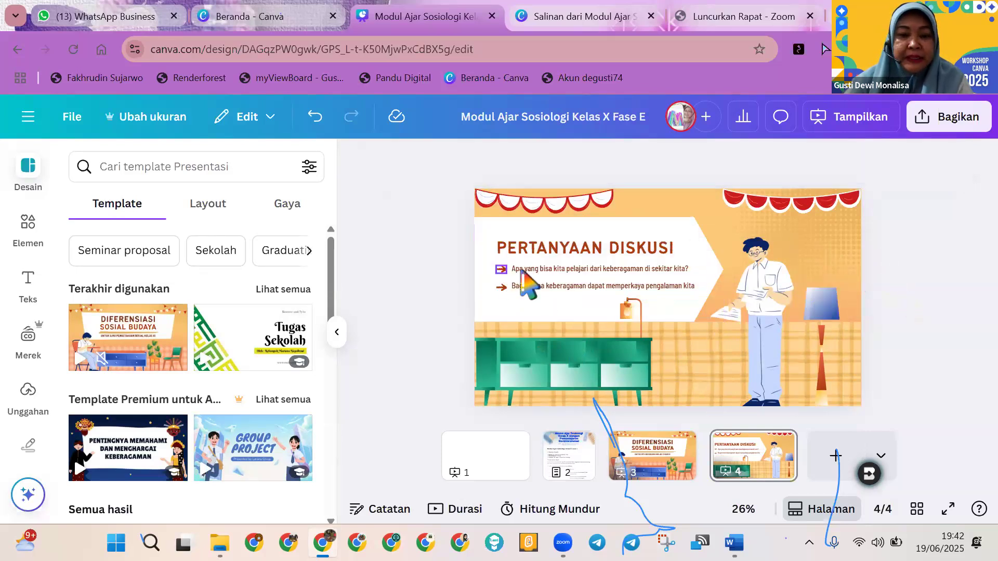
click(521, 274)
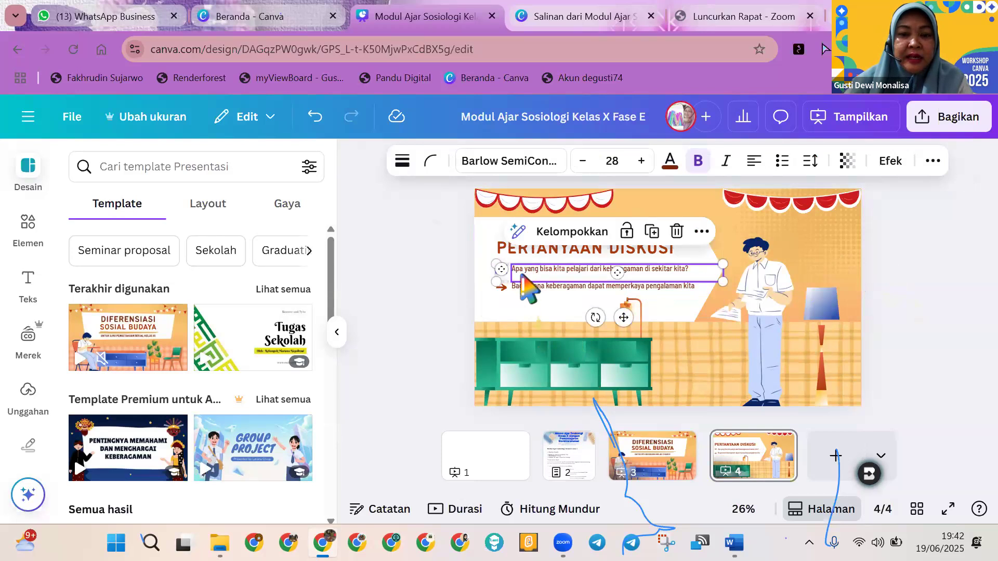
click(521, 275)
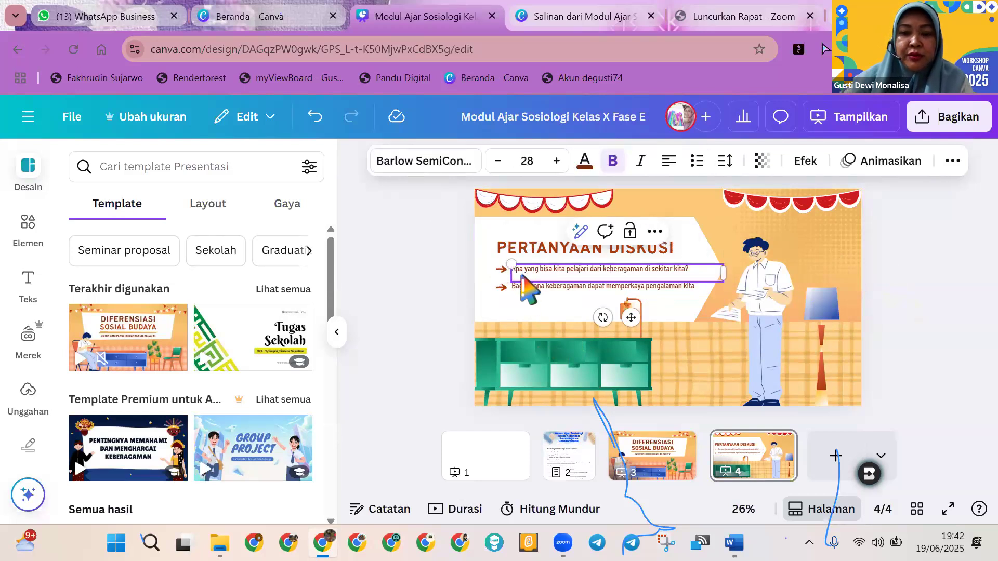
click(904, 282)
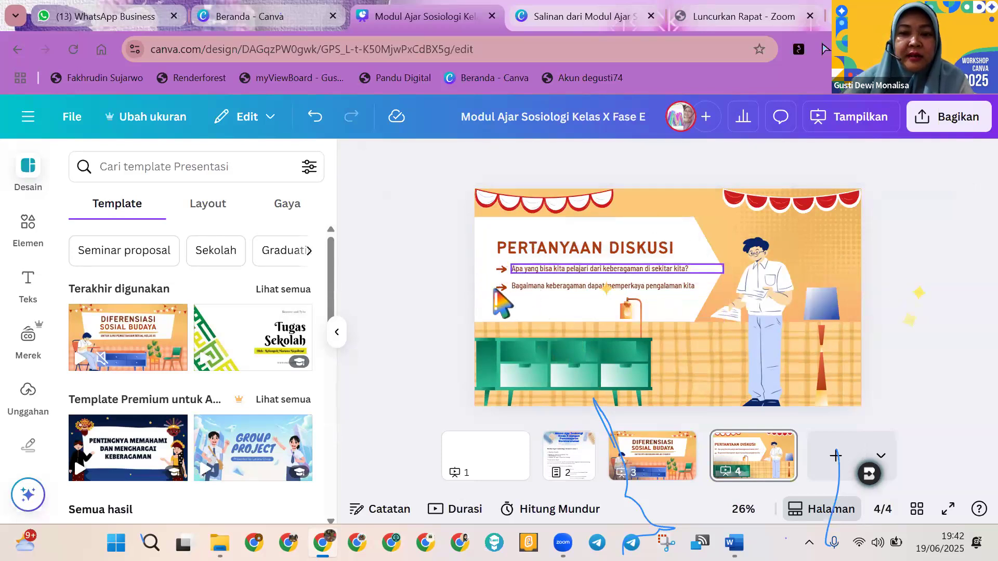
click(503, 302)
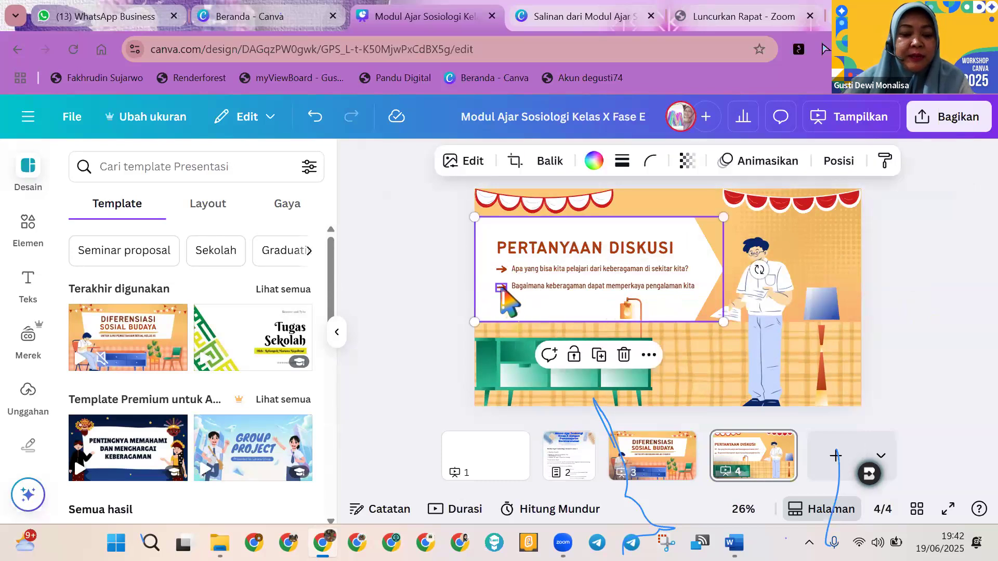
click(515, 287)
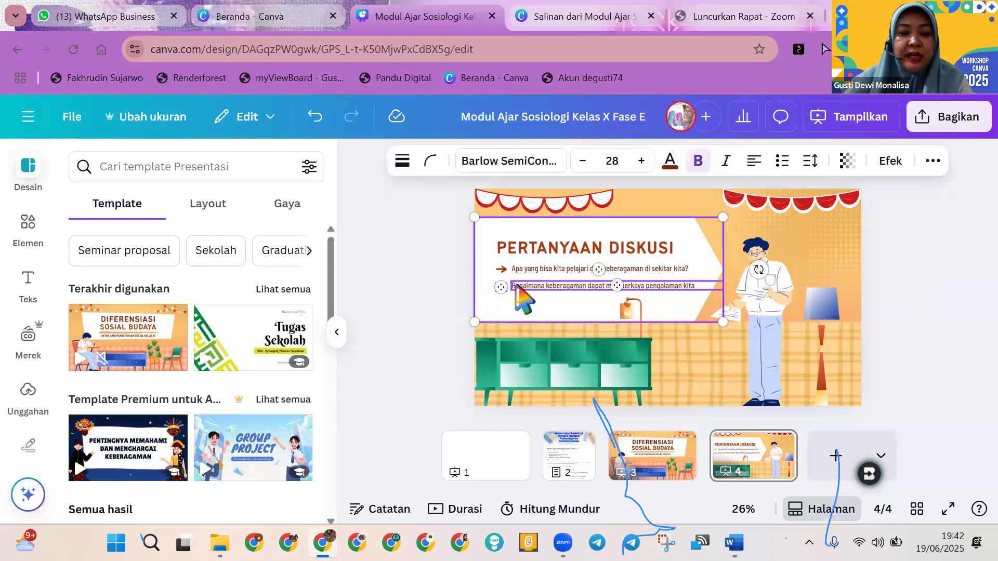
click(642, 356)
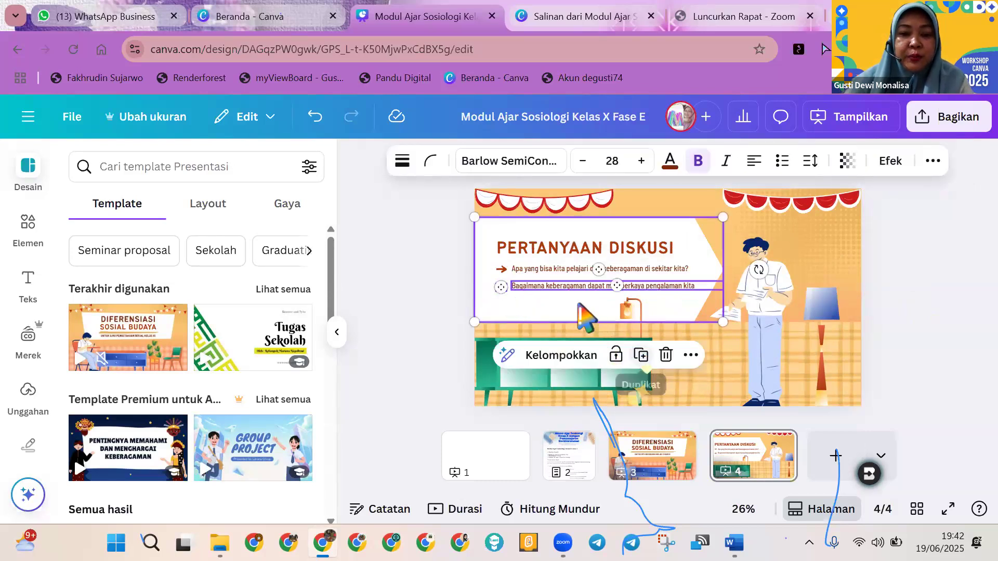
click(316, 116)
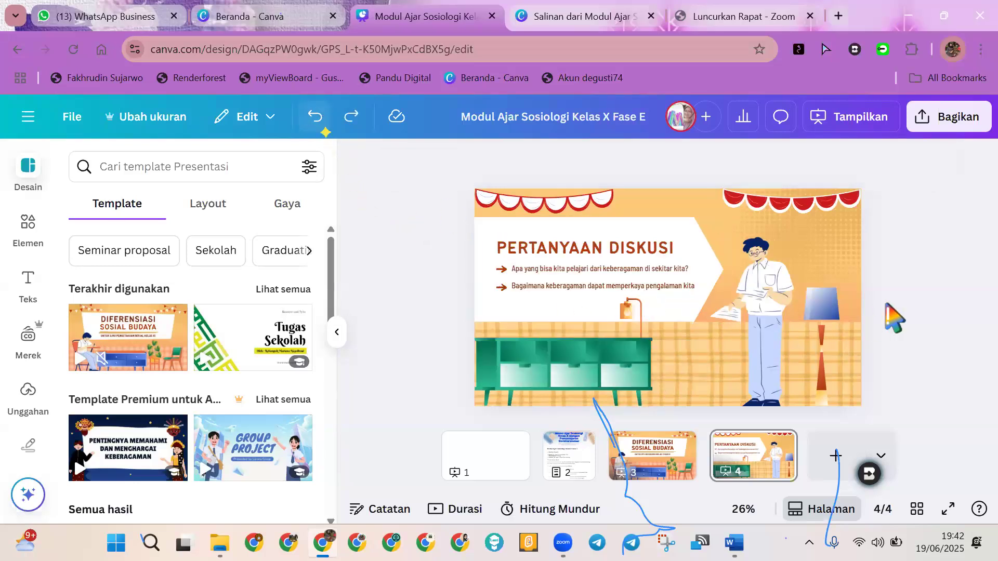
Step: Duplicate the second discussion question together with its arrow and place the copy directly below as a third line
click(554, 292)
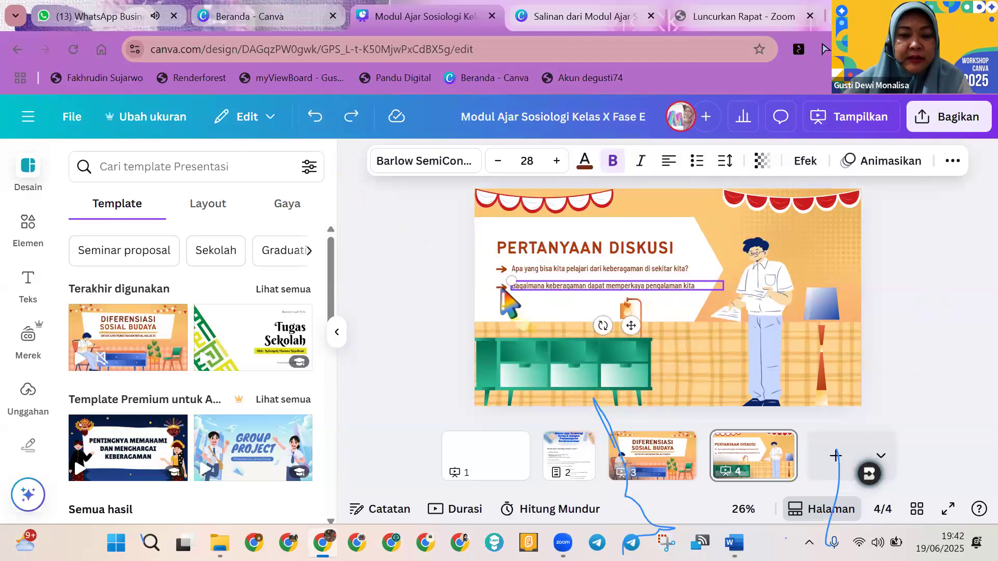
shift+click(501, 286)
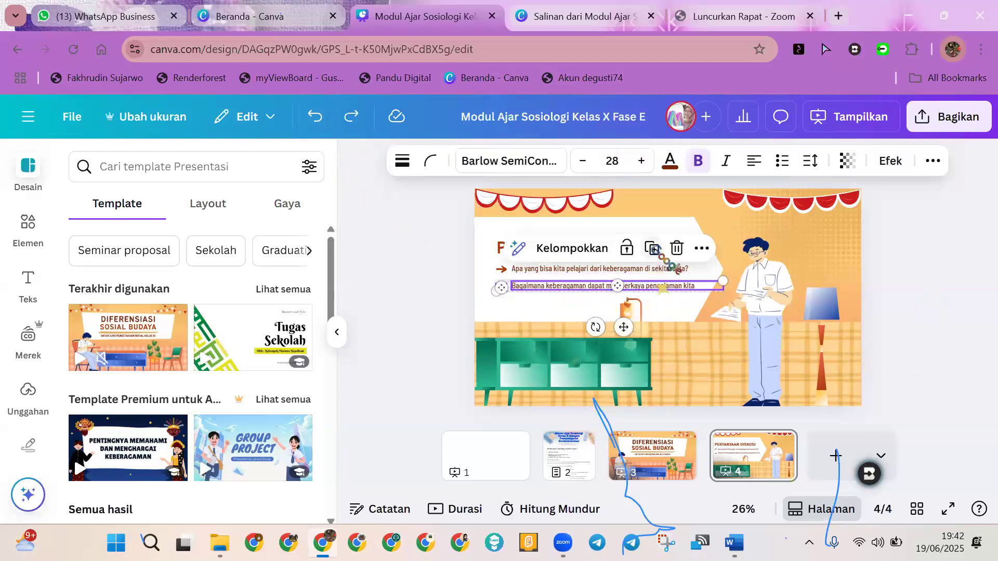
click(653, 248)
drag(652, 300, 656, 302)
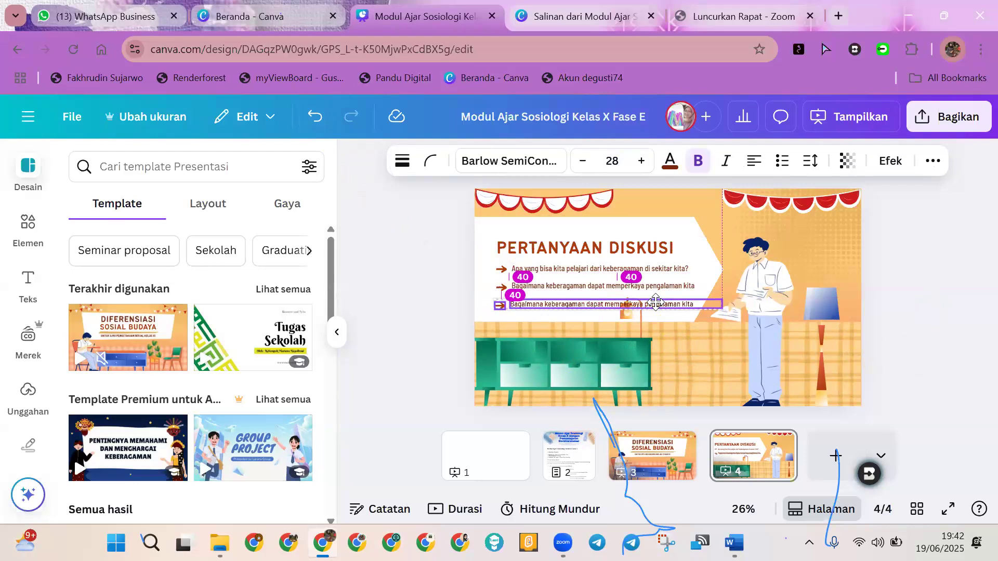
drag(658, 301, 658, 300)
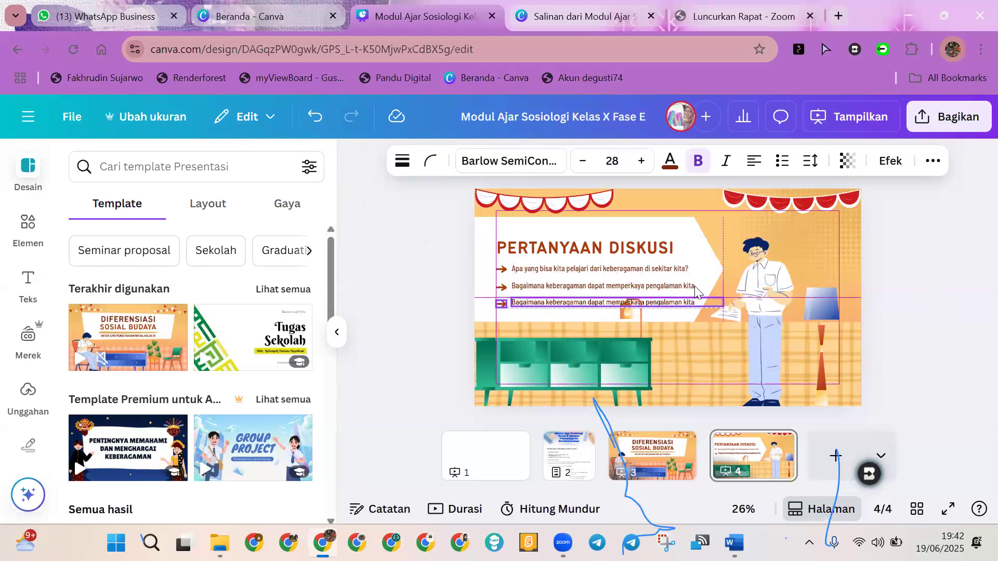
click(878, 257)
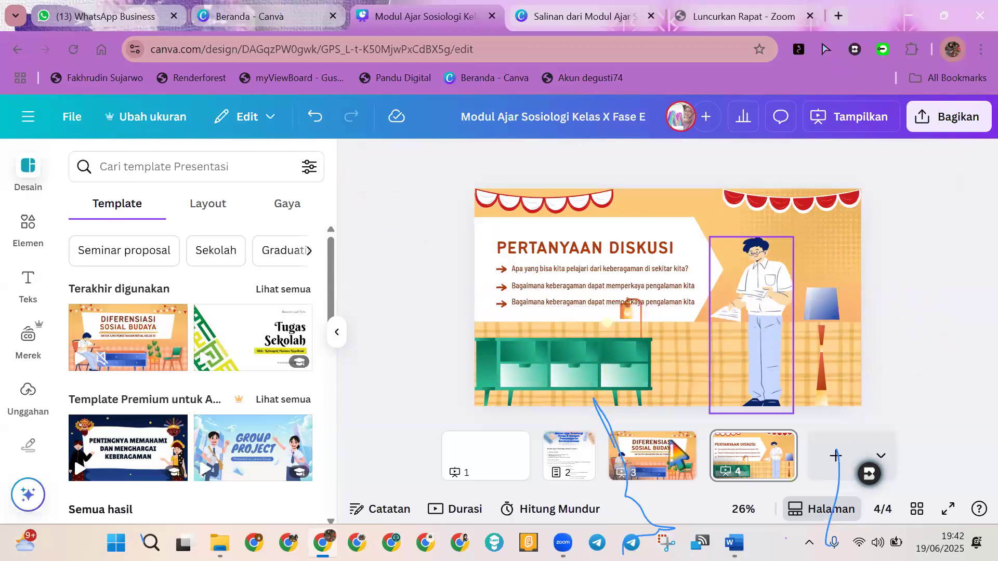
Step: Add a new presentation page after page 4 and apply the "Tujuan Pembelajaran" page from the Diferensiasi Sosial Budaya template
click(30, 177)
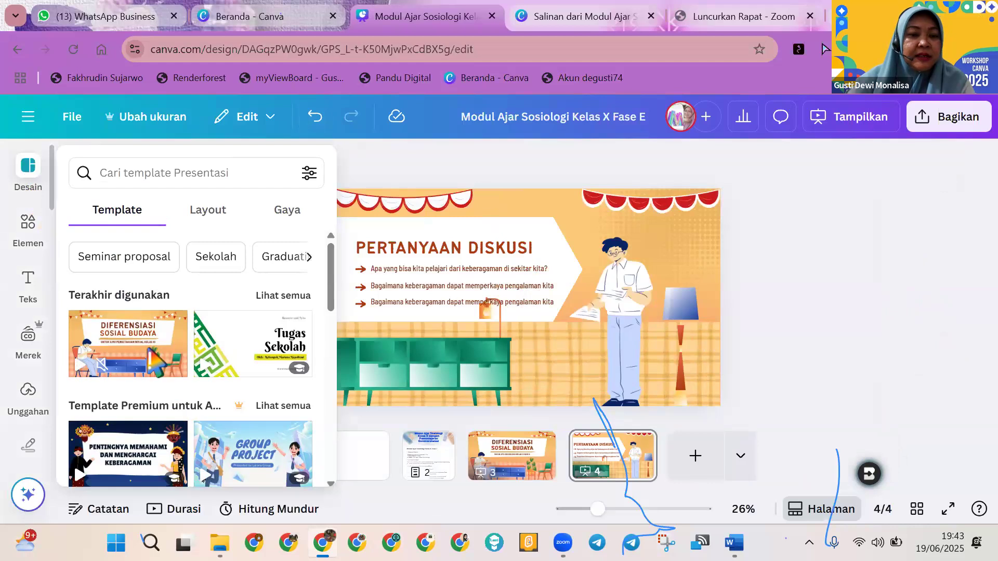
click(148, 359)
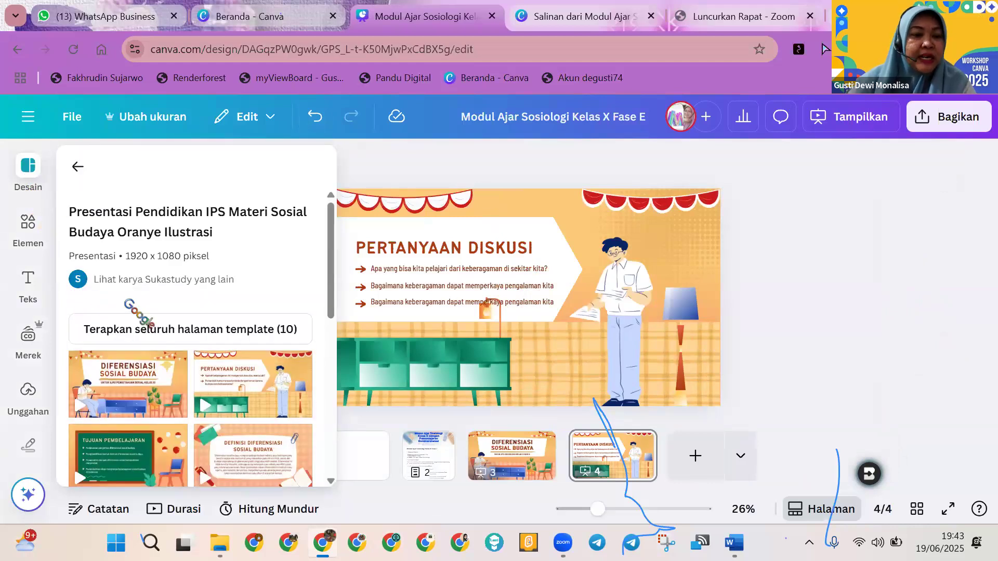
scroll(148, 364, down, 3)
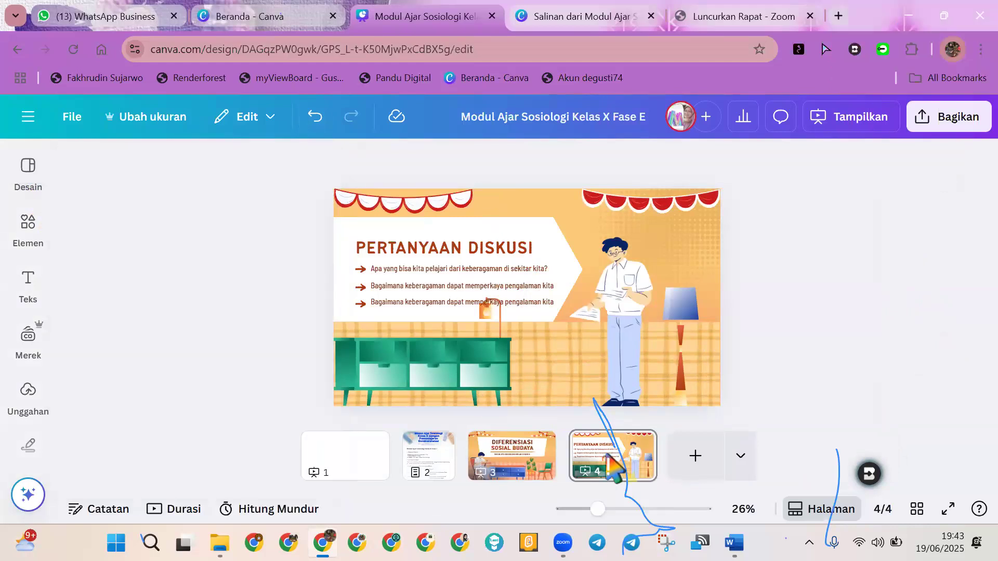
click(696, 456)
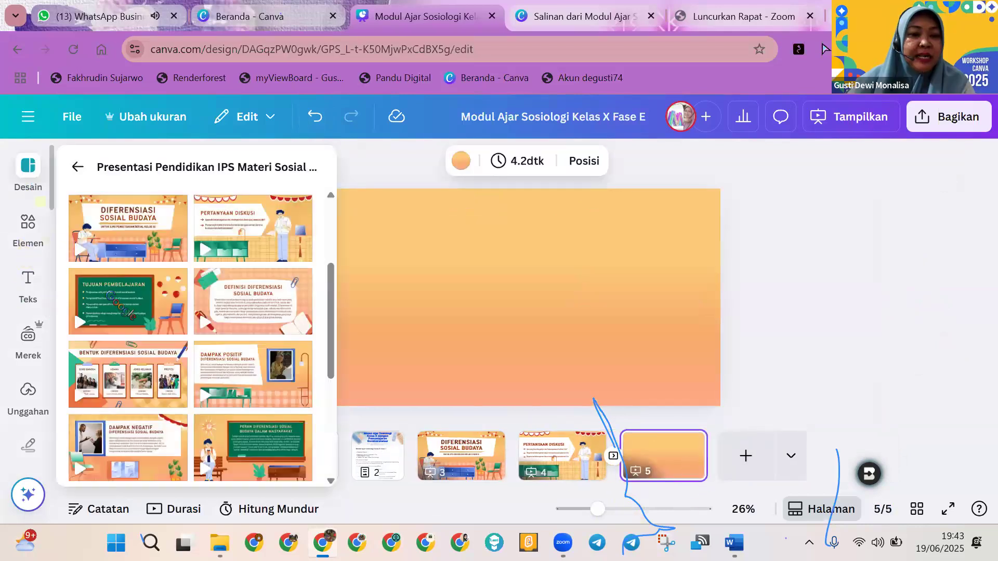
click(128, 295)
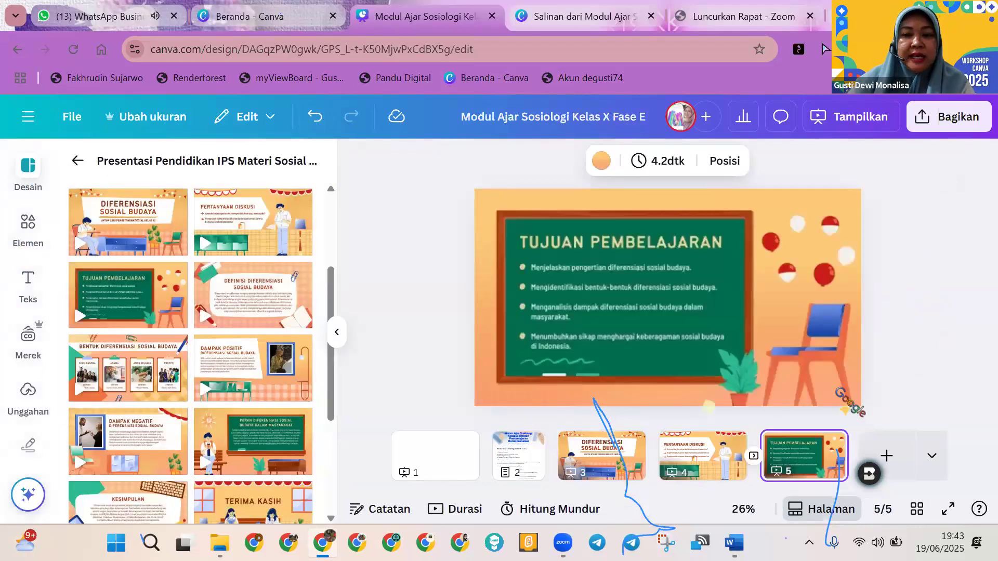
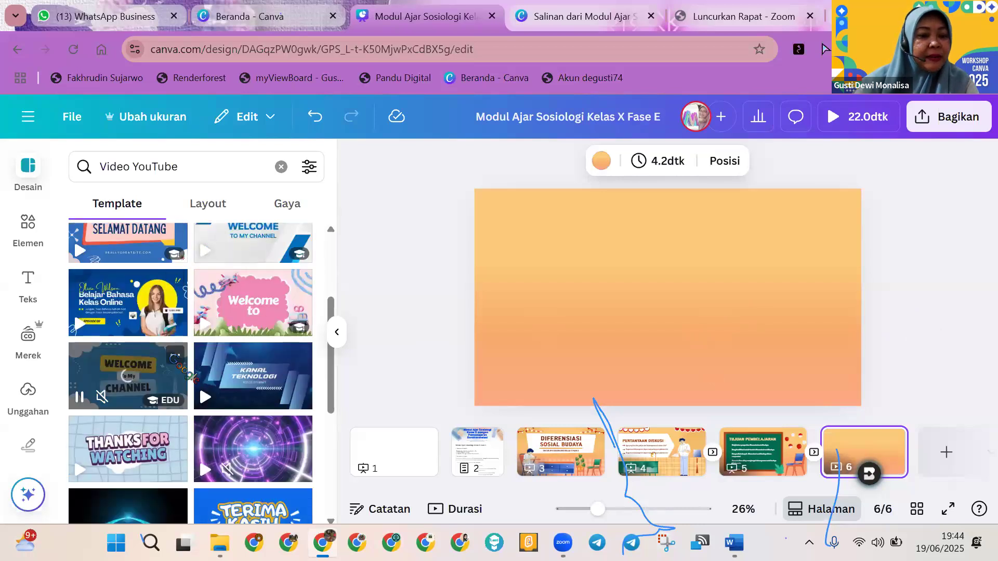
Step: Browse the "Video YouTube" template results and apply the "Biru Warna-Warni Doodle Lucu Ucapan Terima Kasih Video" template to page 6
scroll(172, 361, down, 5)
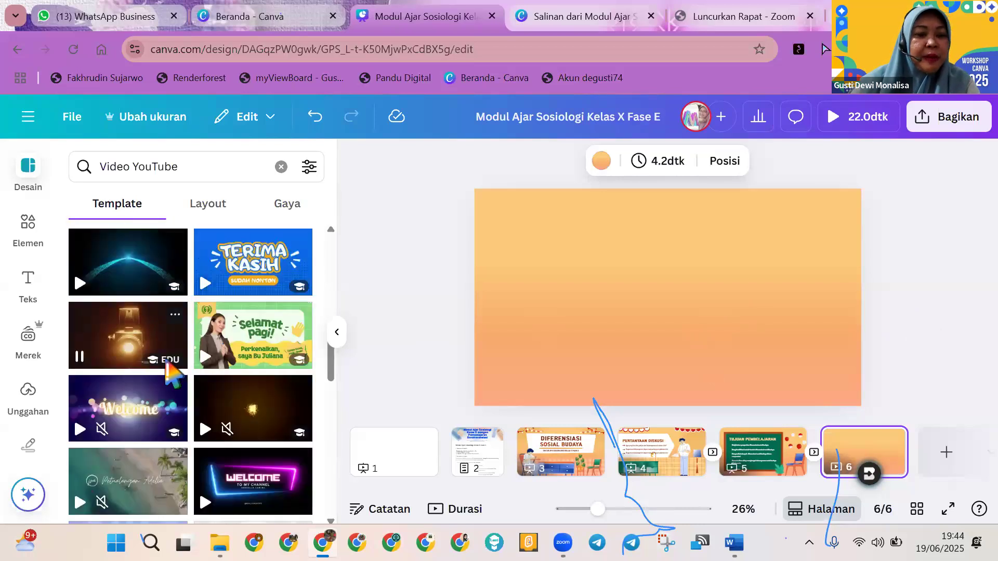
scroll(169, 370, down, 3)
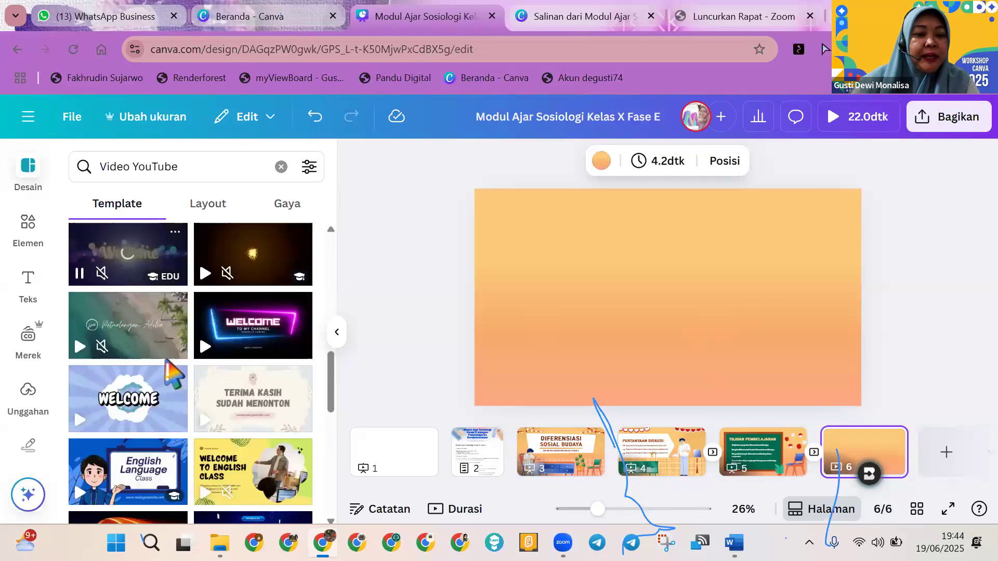
scroll(177, 370, down, 4)
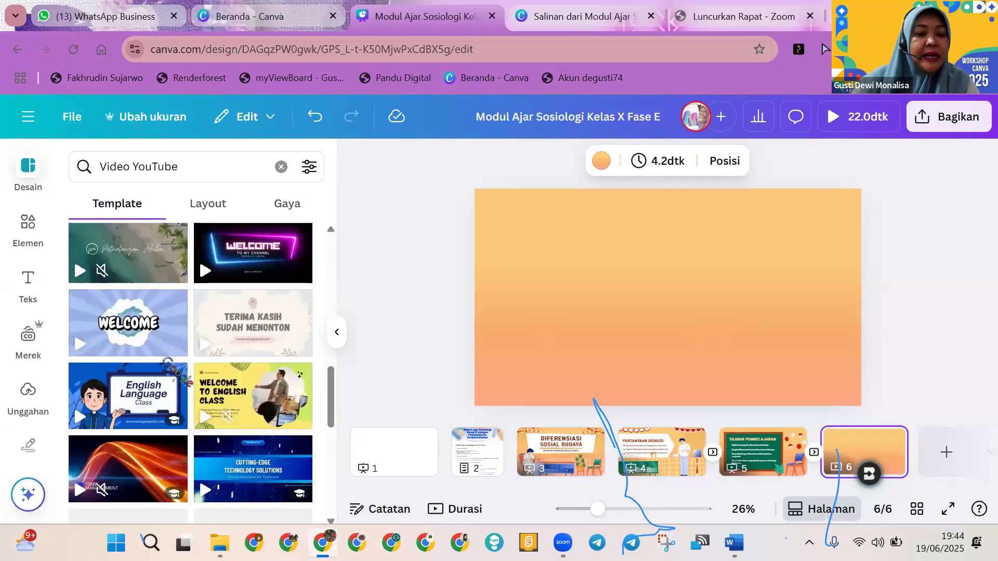
scroll(164, 385, down, 1)
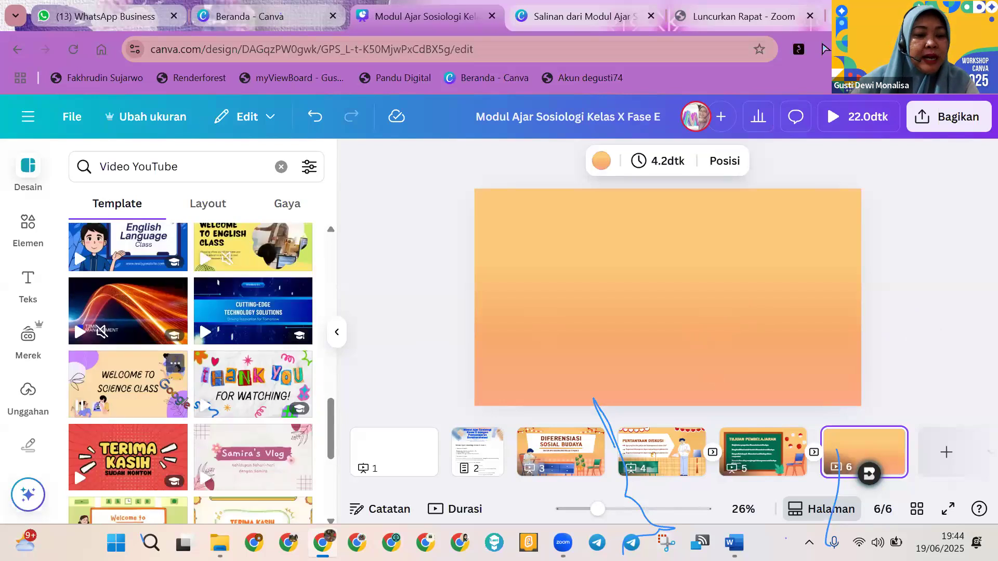
scroll(164, 387, down, 5)
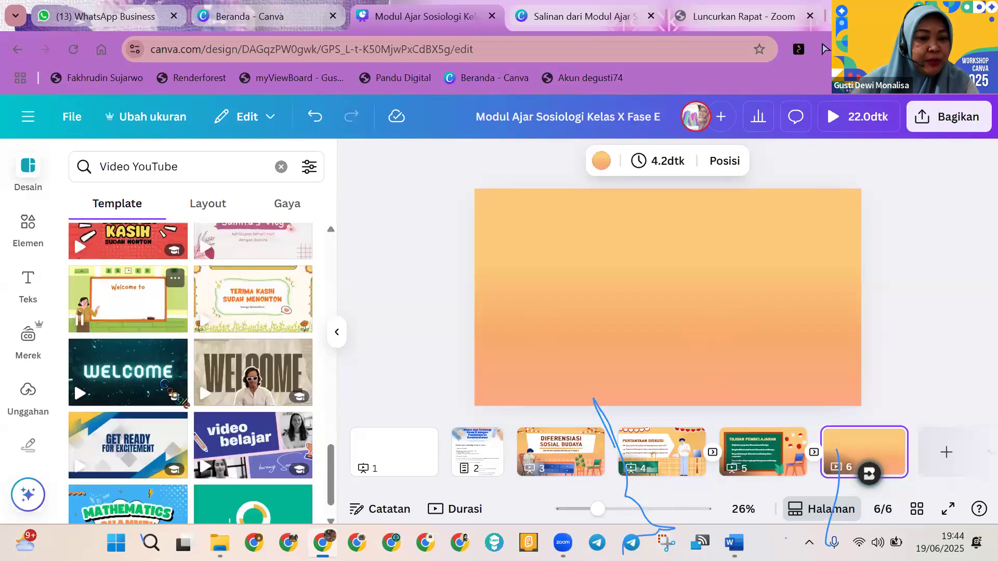
scroll(165, 391, down, 2)
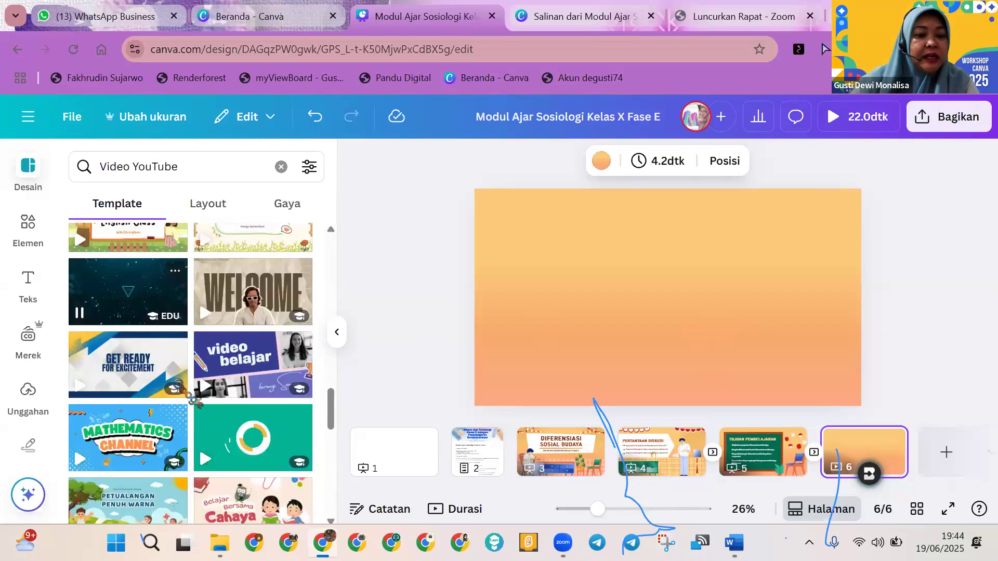
scroll(224, 387, down, 2)
scroll(218, 384, down, 3)
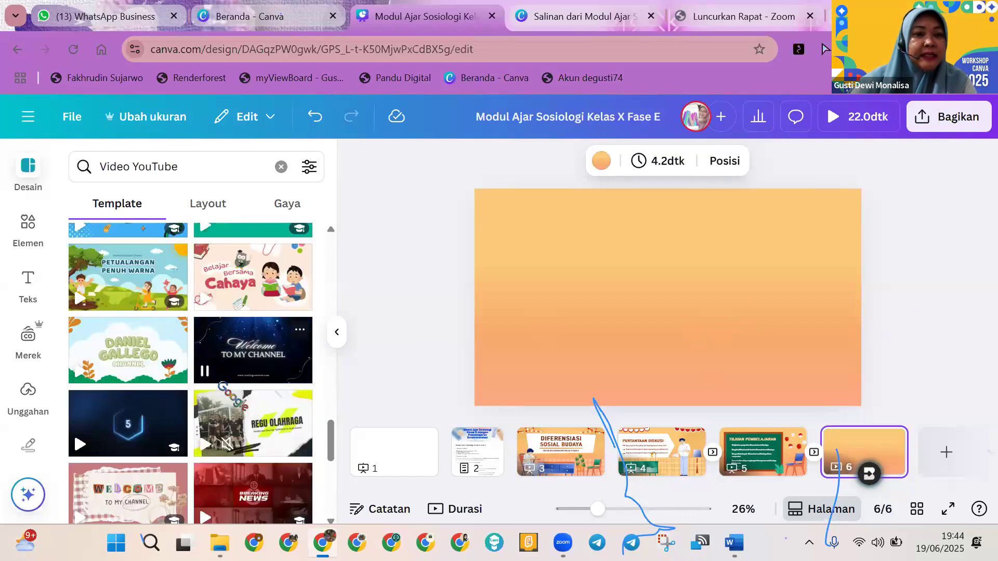
scroll(223, 386, down, 1)
scroll(222, 386, down, 1)
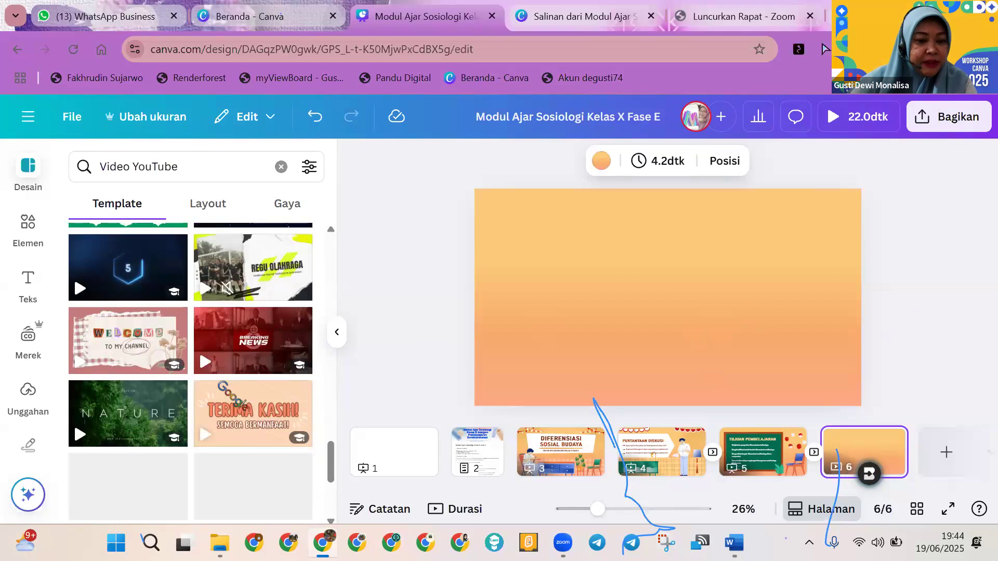
scroll(223, 386, down, 2)
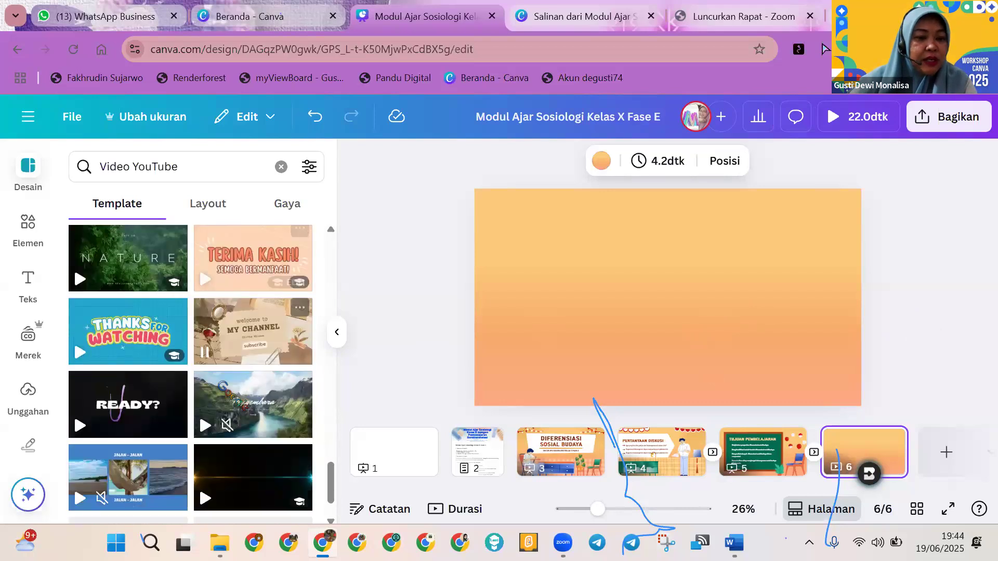
scroll(223, 386, down, 1)
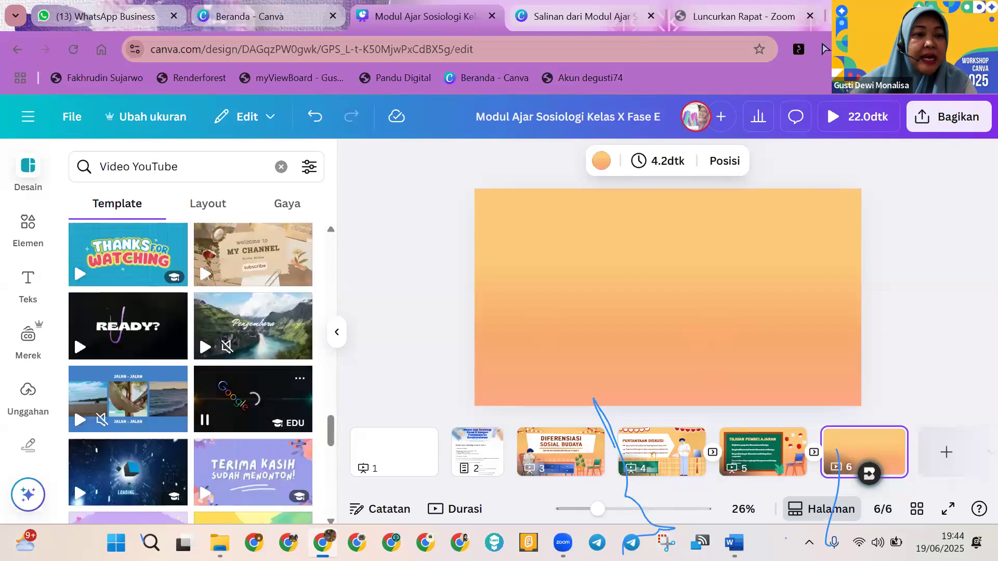
scroll(222, 386, down, 1)
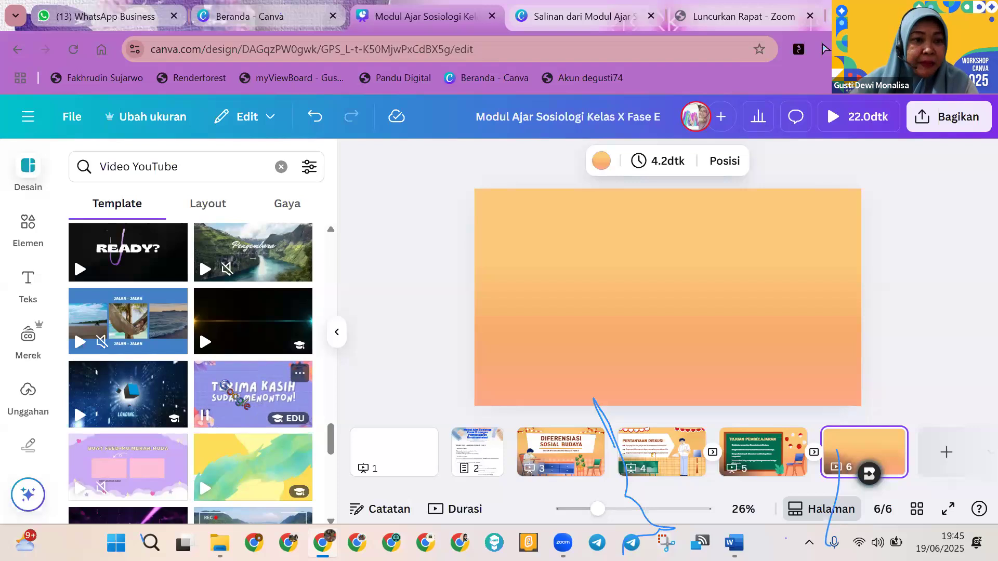
scroll(252, 385, down, 5)
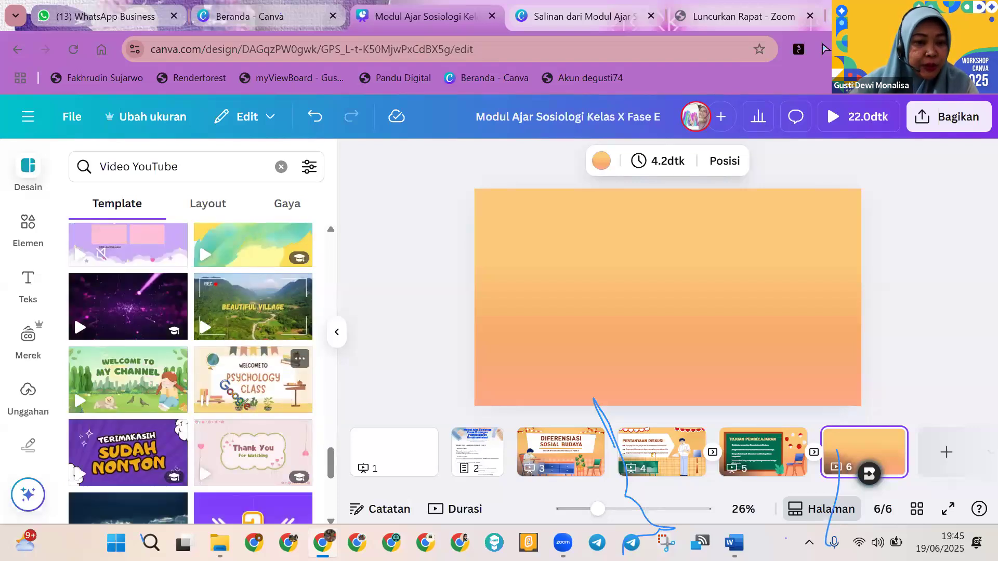
scroll(229, 390, down, 2)
scroll(223, 388, down, 2)
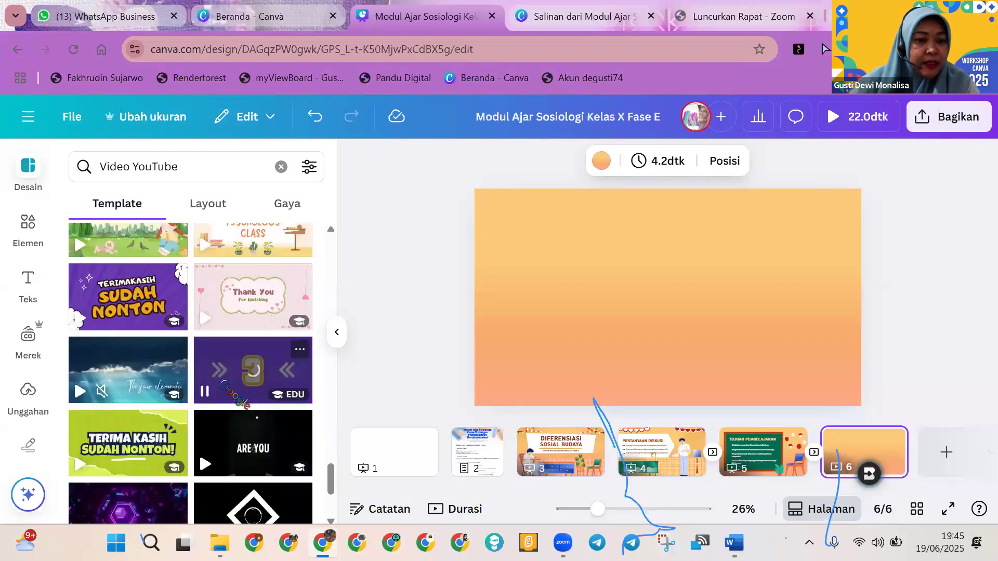
scroll(223, 387, down, 2)
scroll(229, 393, down, 2)
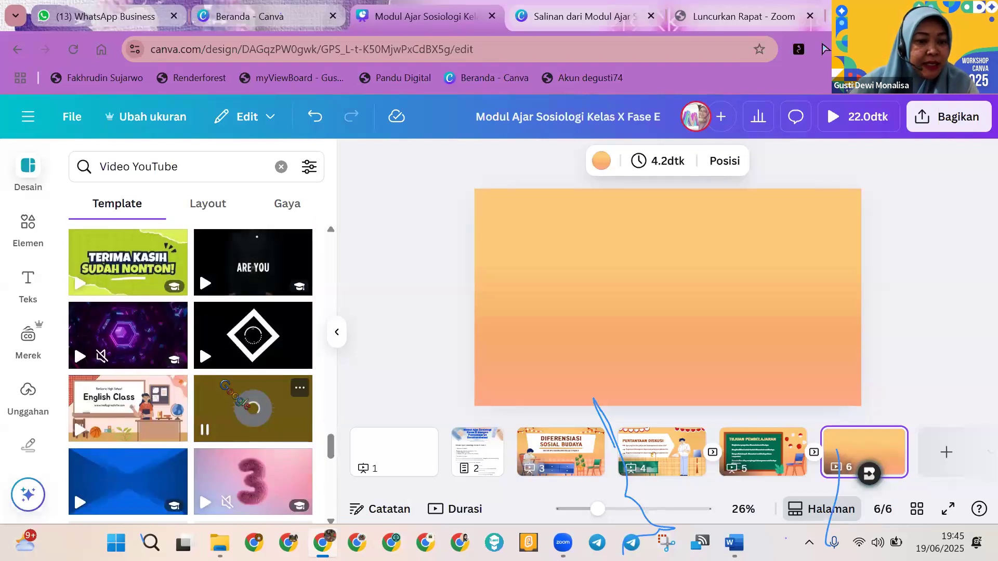
scroll(228, 393, down, 2)
scroll(130, 395, down, 4)
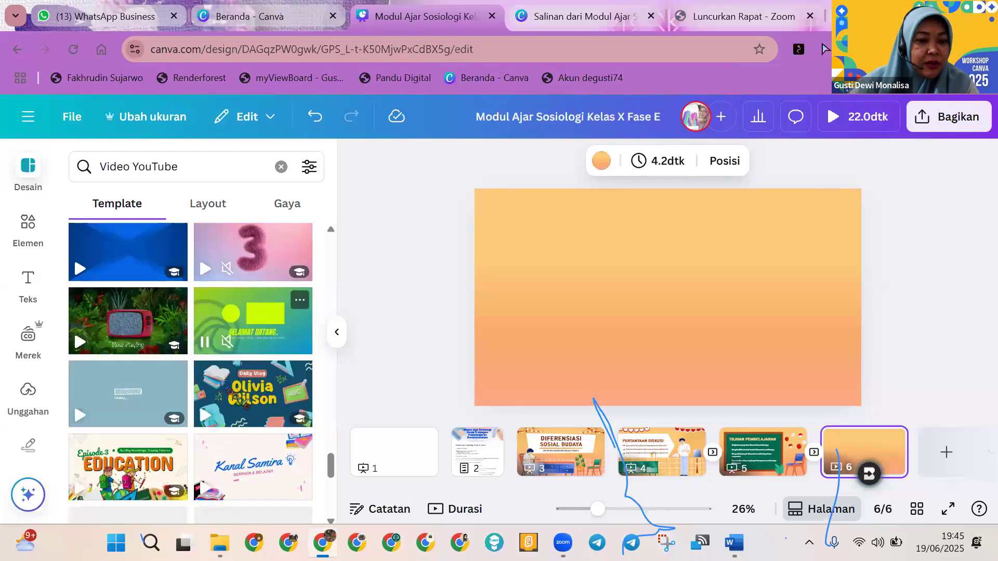
scroll(130, 395, down, 4)
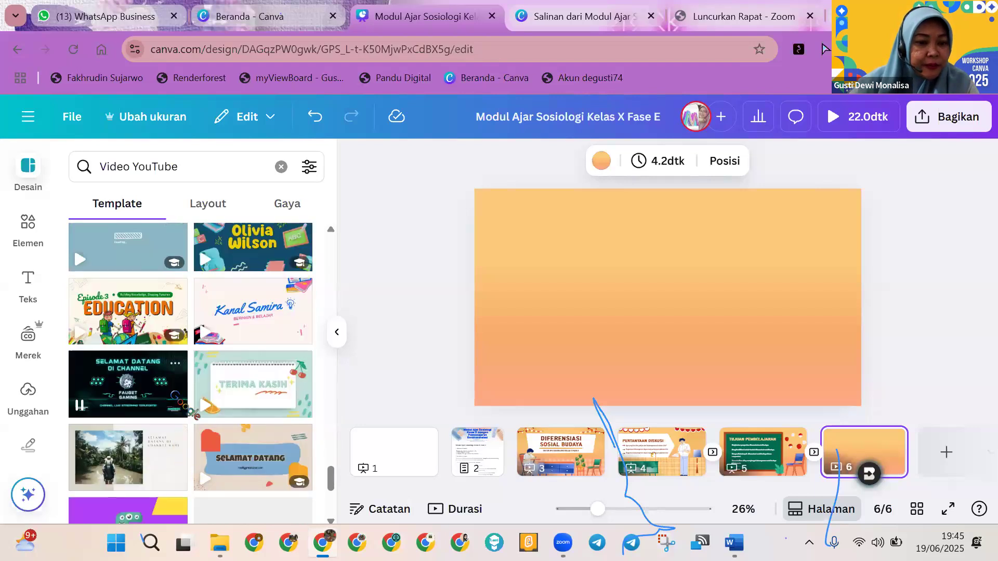
click(253, 385)
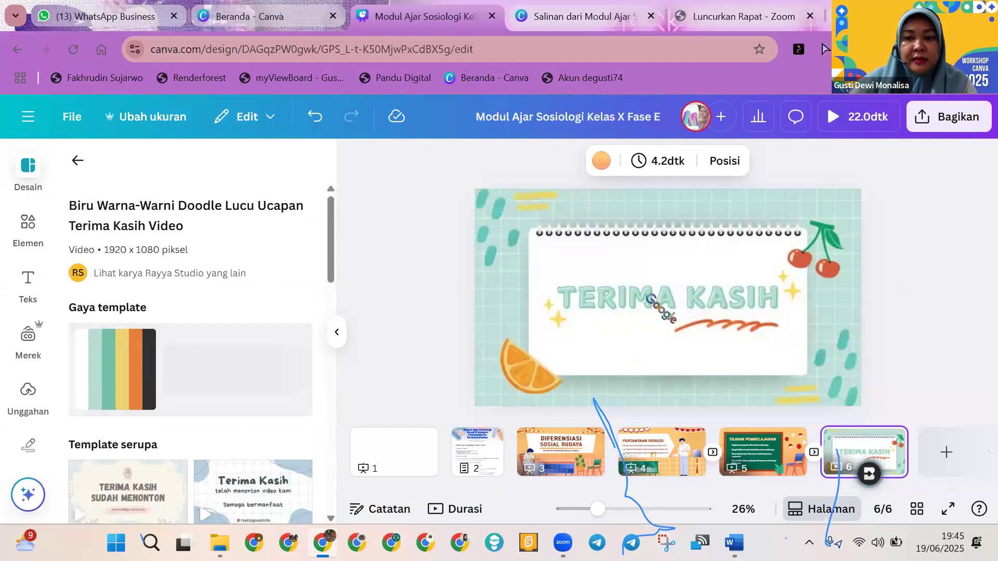
Step: Delete the "TERIMA KASIH" heading and the red scribble underline from the notepad on page 6
click(671, 295)
click(673, 303)
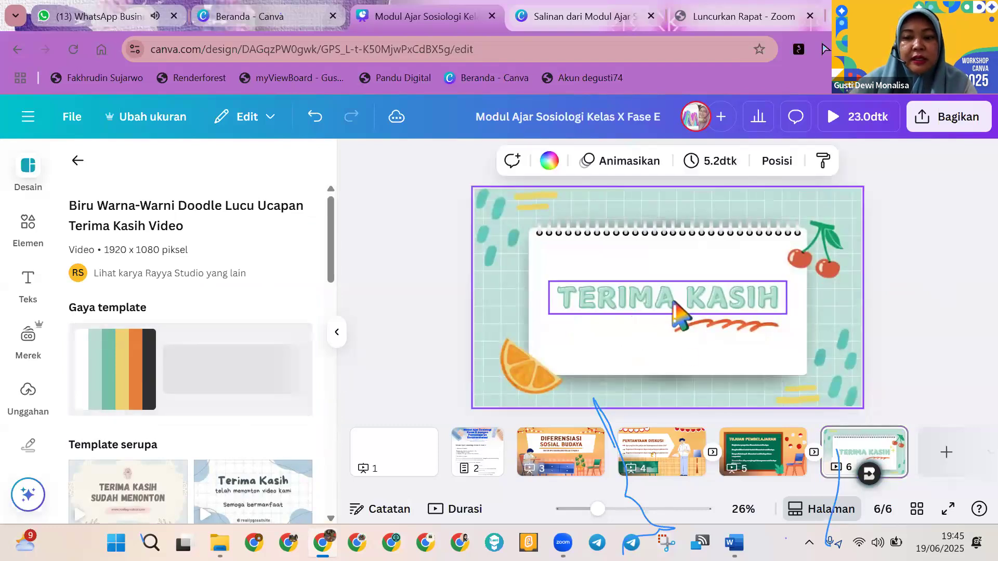
click(675, 304)
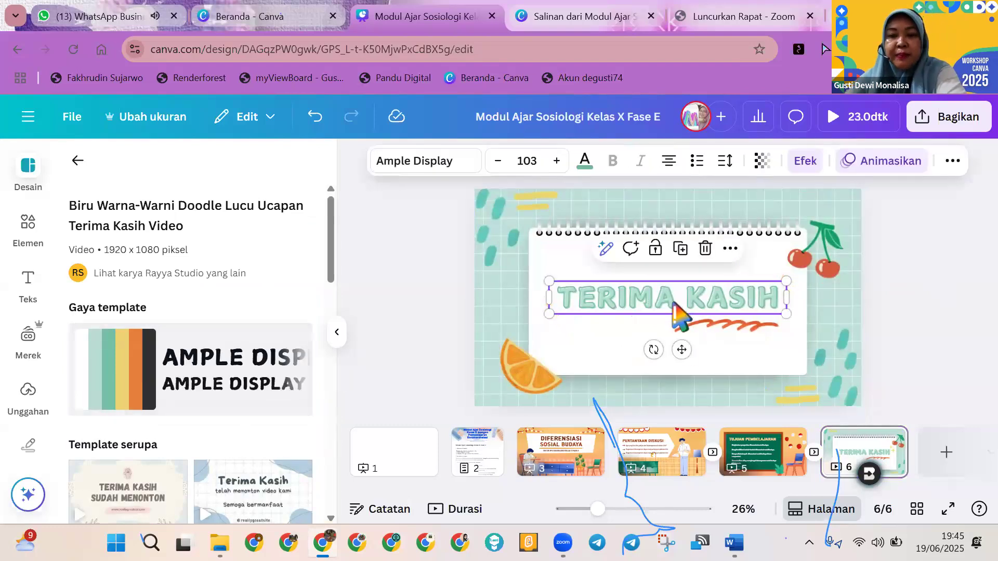
key(Delete)
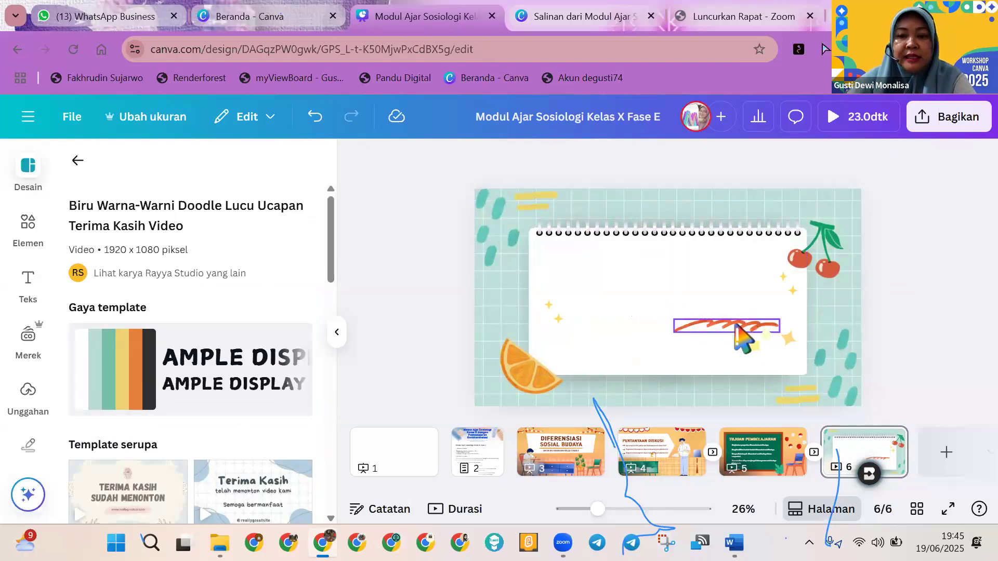
click(735, 326)
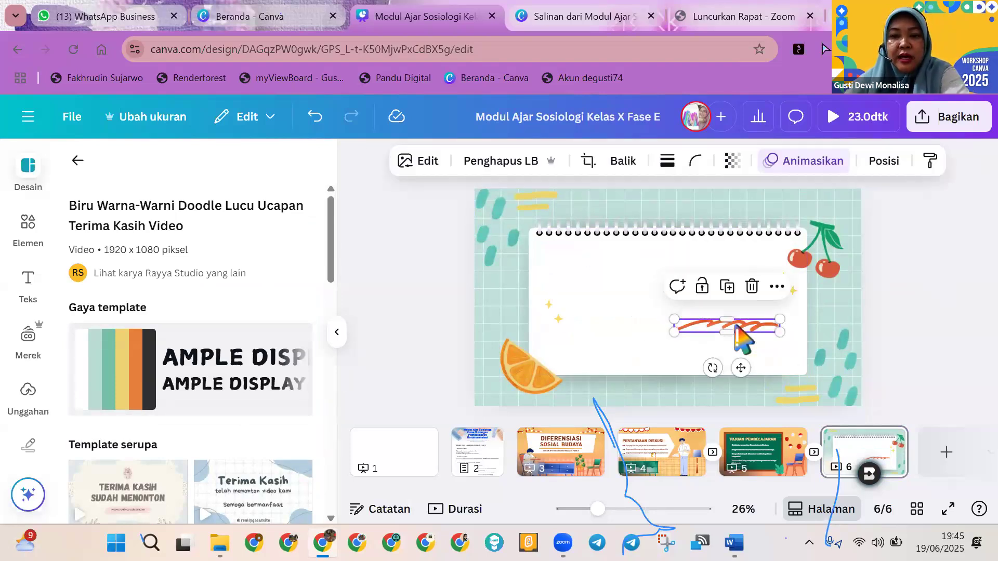
key(Delete)
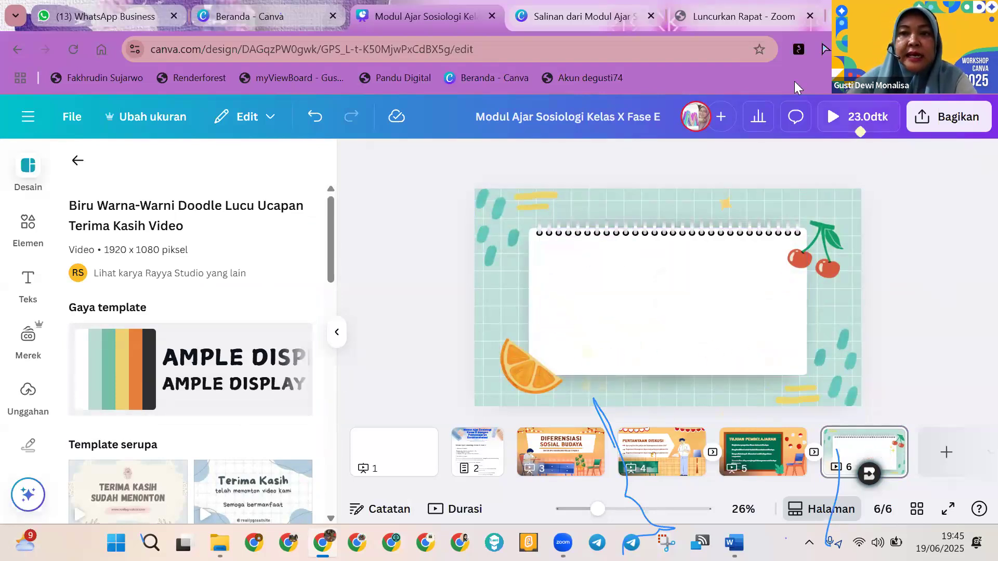
Step: Open YouTube in a new browser tab and search for "diferensiasi sosial budaya"
key(ctrl+t)
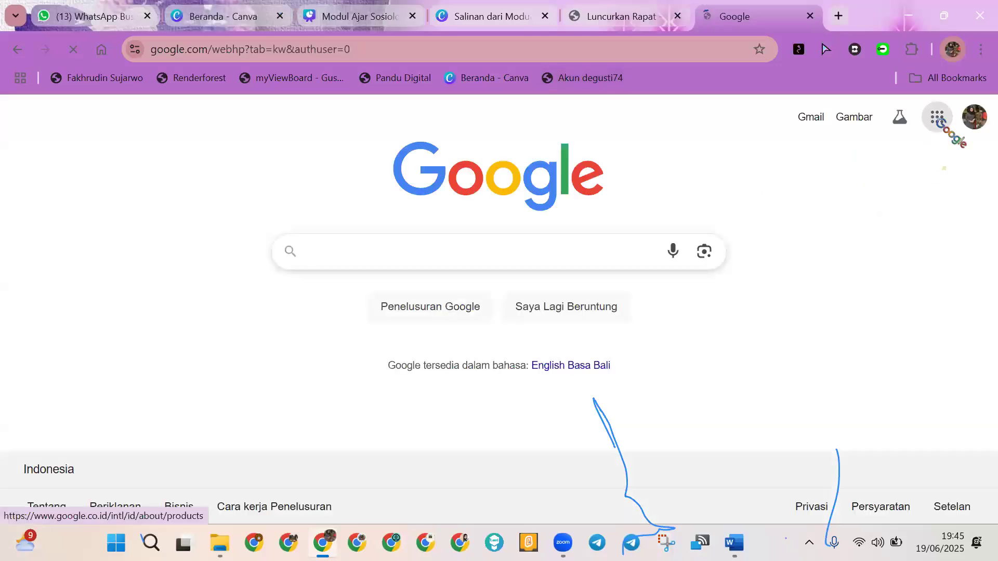
click(939, 121)
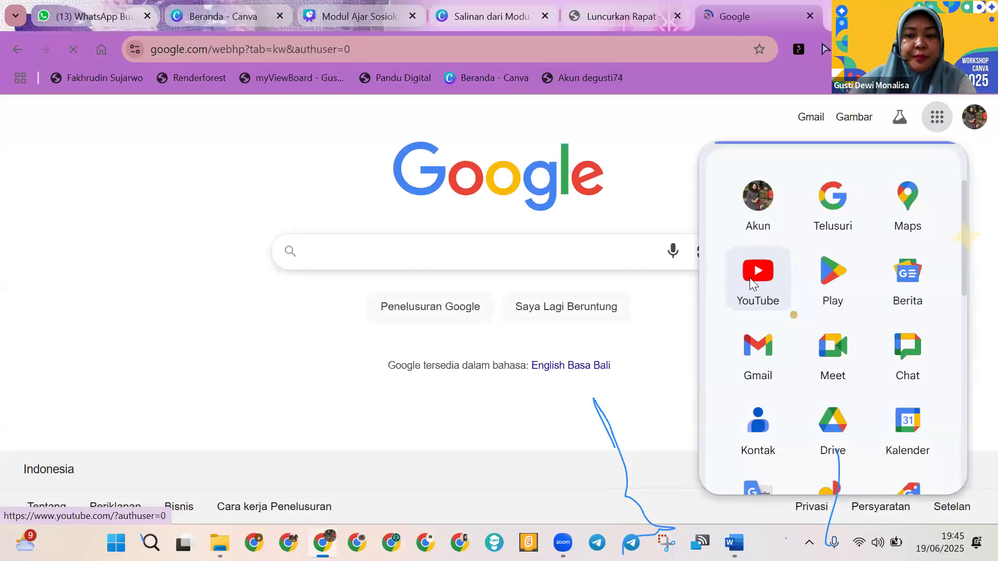
click(750, 279)
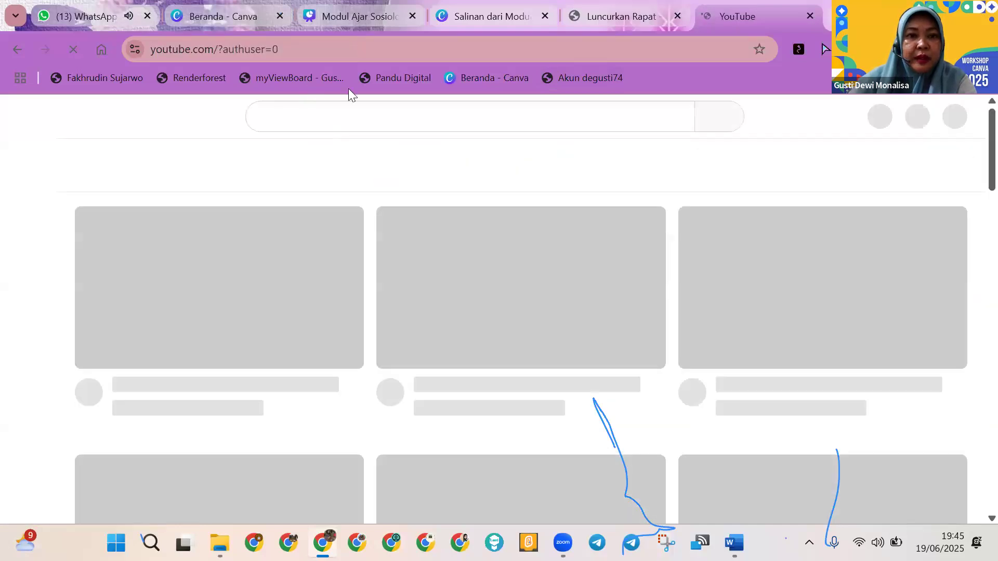
click(404, 117)
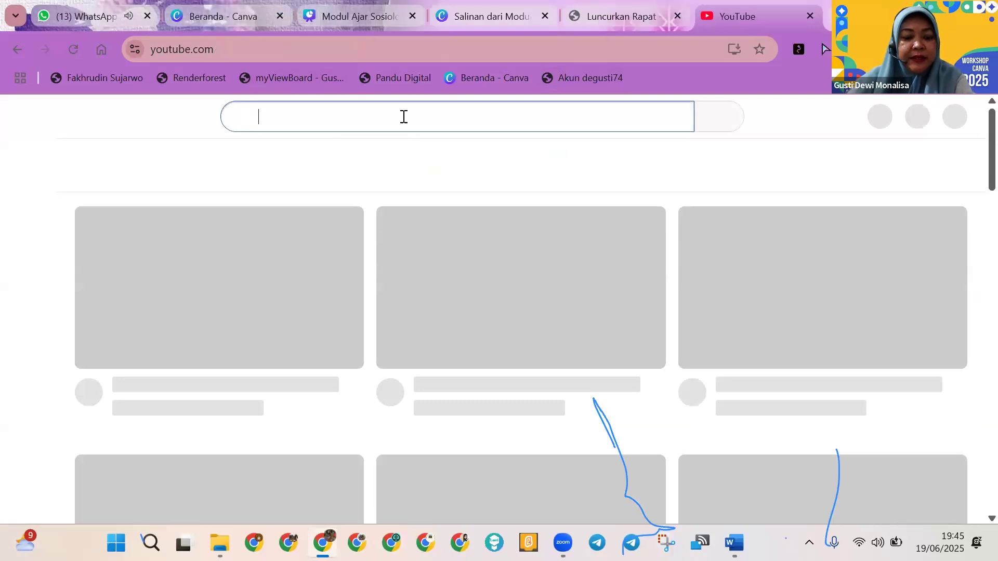
text(d)
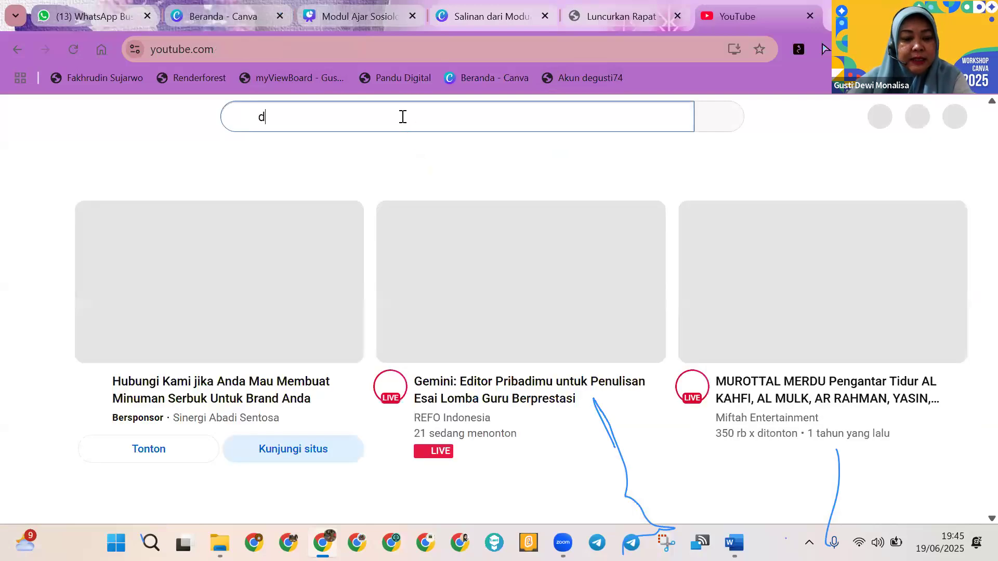
text(ife)
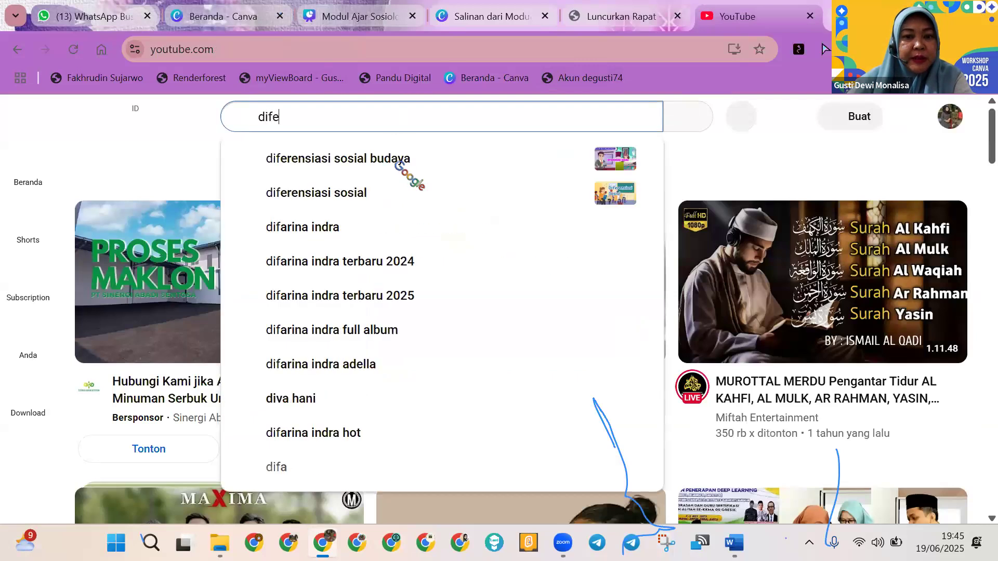
click(398, 165)
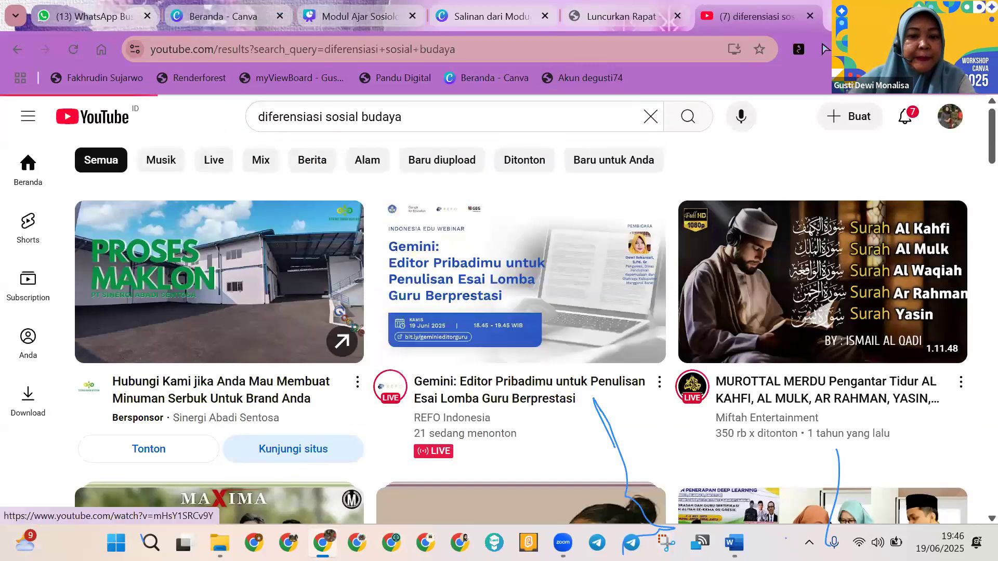
Step: Open the "C Diferensiasi Sosial Budaya" video from the search results and copy its video URL
scroll(349, 322, down, 9)
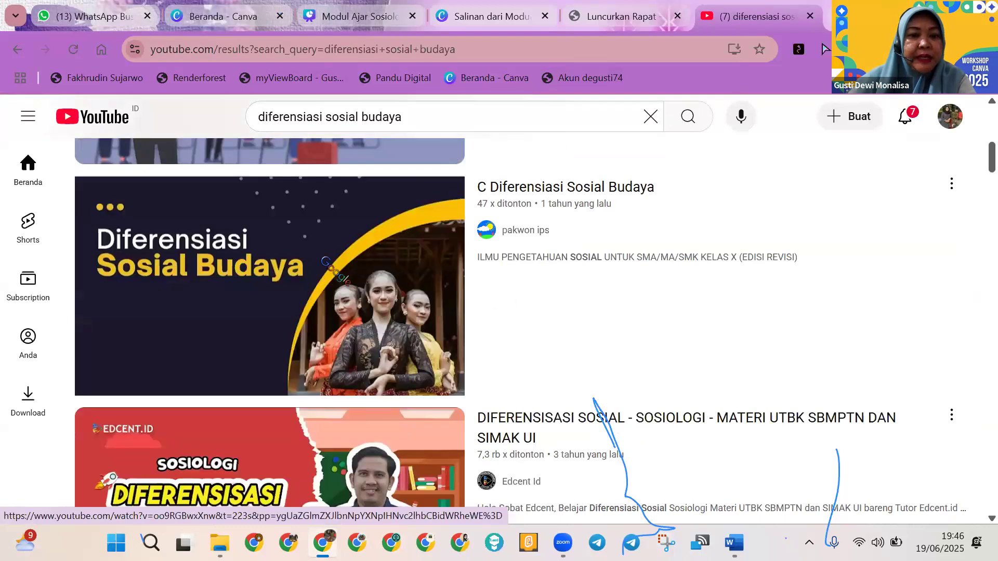
right_click(322, 258)
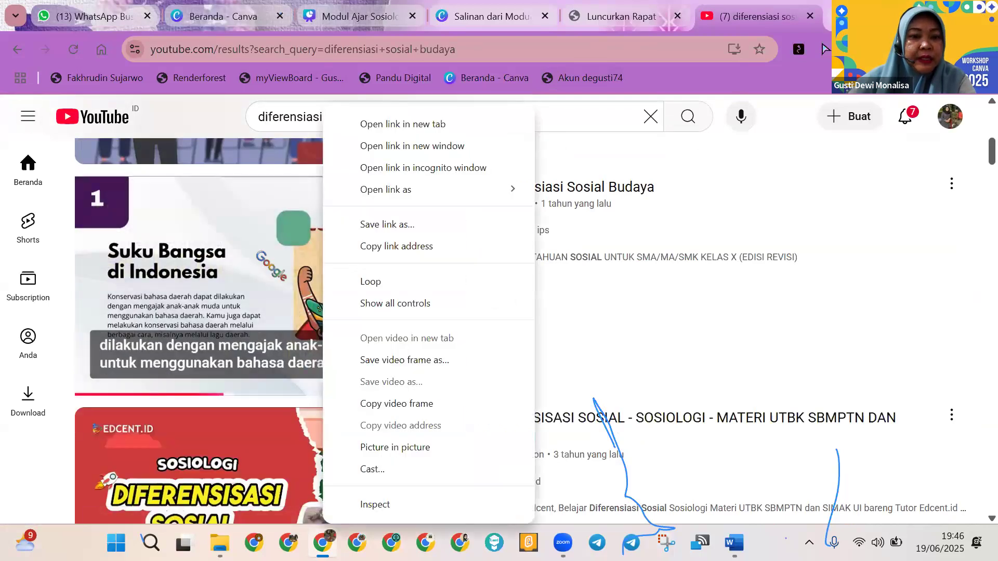
click(191, 364)
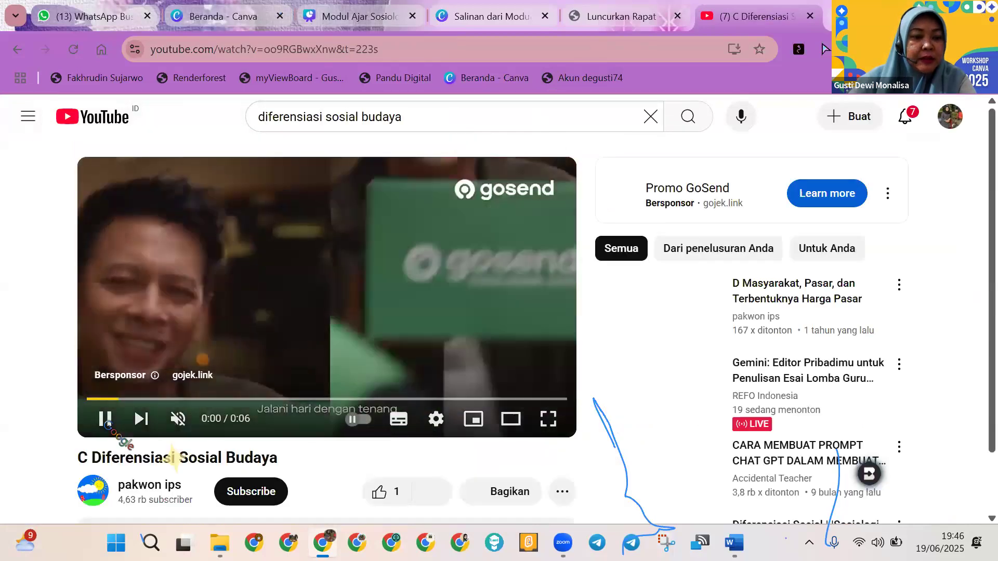
click(105, 419)
click(353, 312)
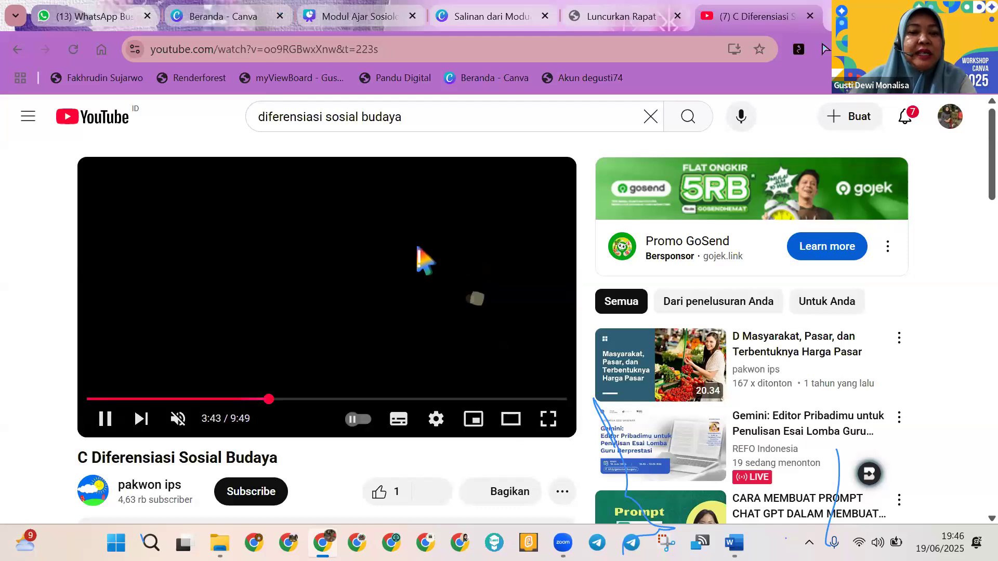
right_click(418, 249)
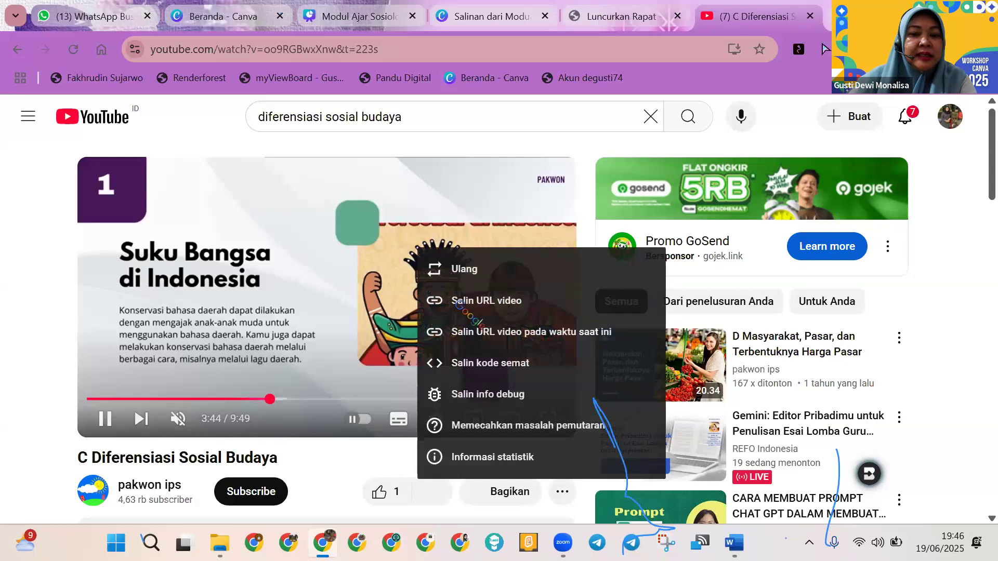
click(459, 307)
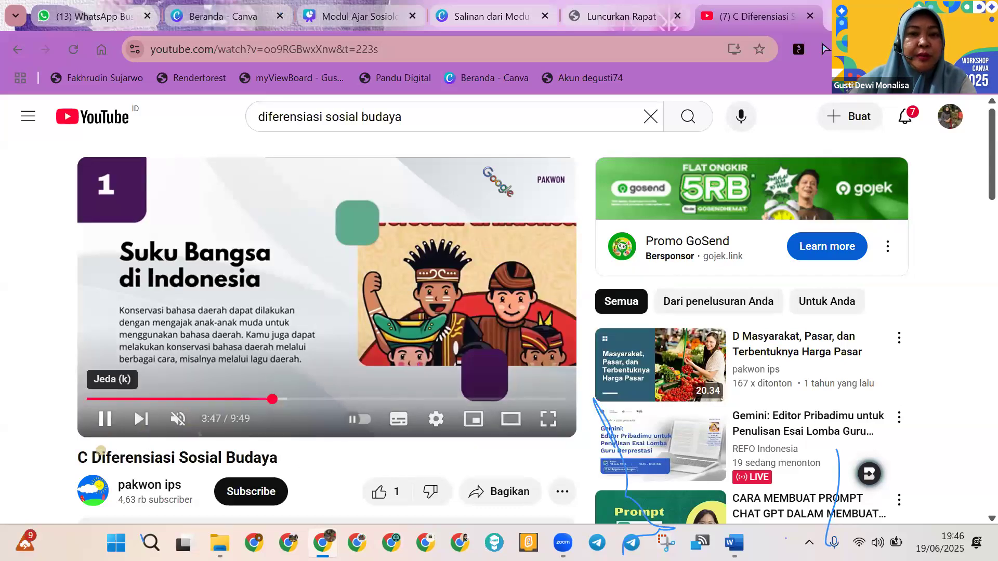
Step: Pause the video, return to the Canva design and paste the copied YouTube link into the notepad on page 6
click(484, 169)
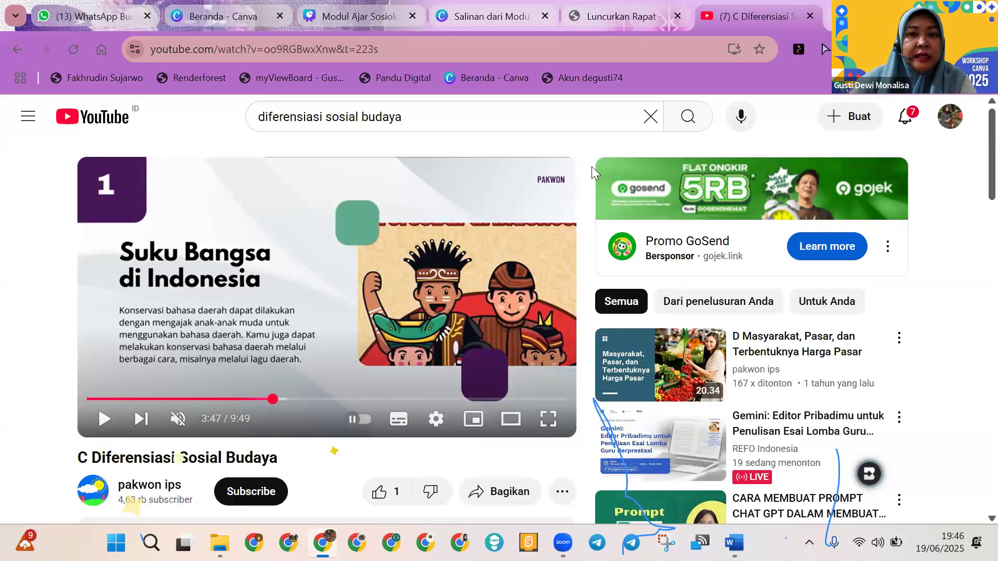
click(353, 28)
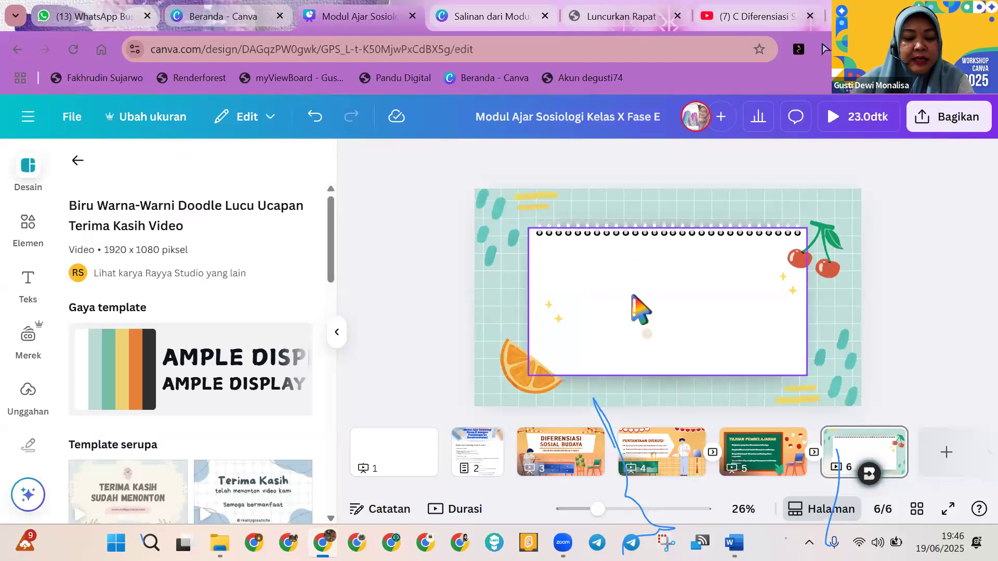
click(632, 297)
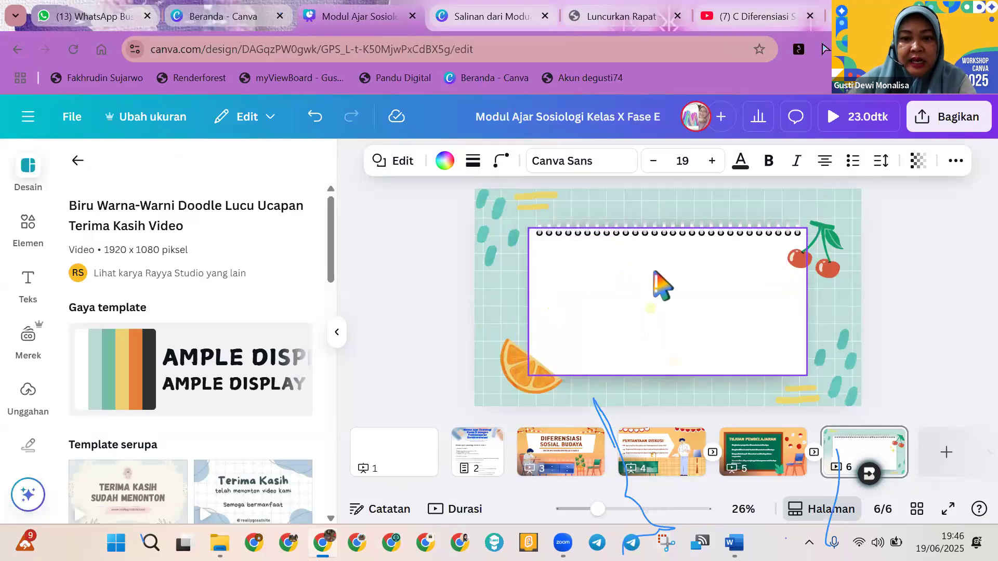
key(ctrl+v)
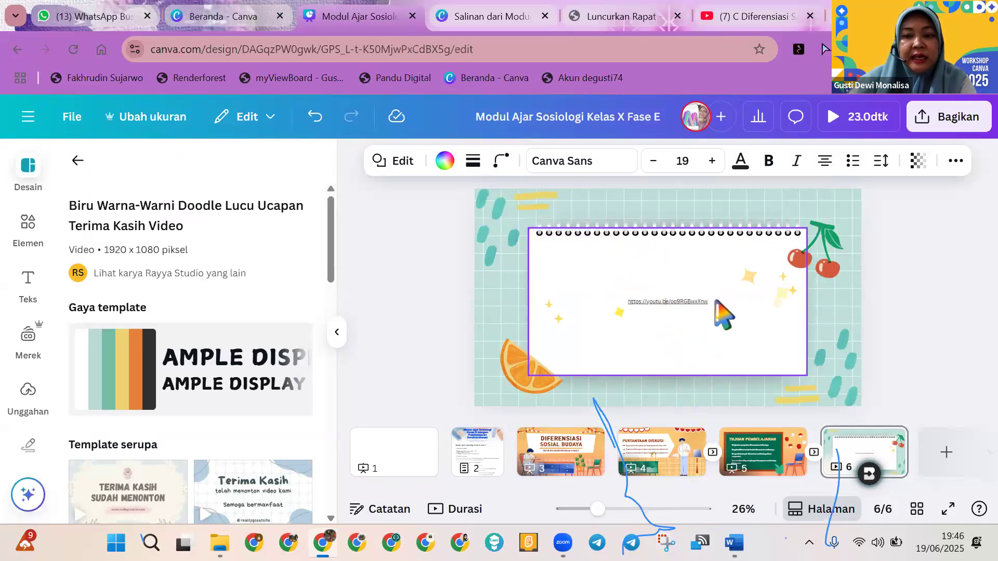
Step: Copy and remove the pasted link text from the notepad on page 6, and try pasting it again
double_click(620, 305)
key(ctrl+c)
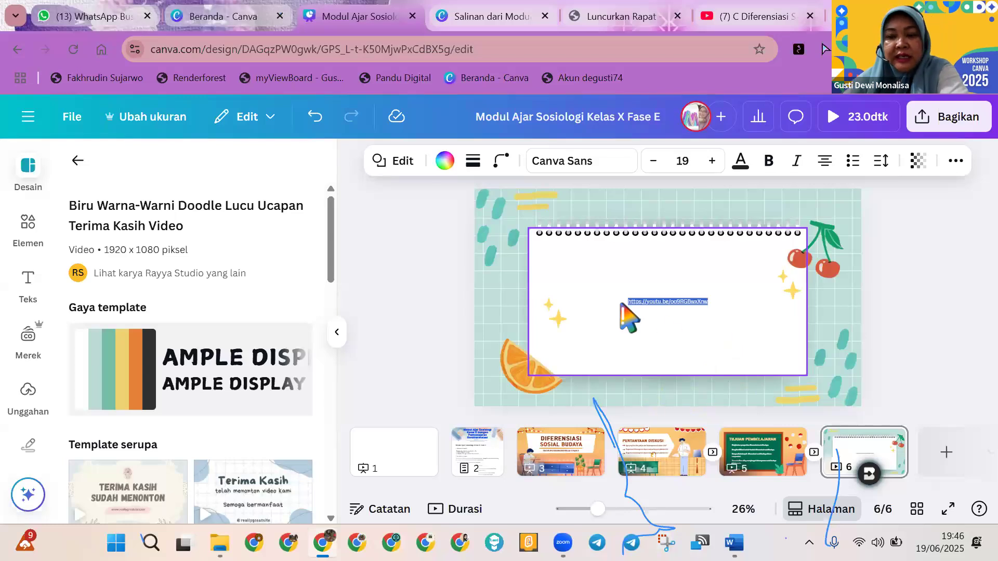
key(BackSpace)
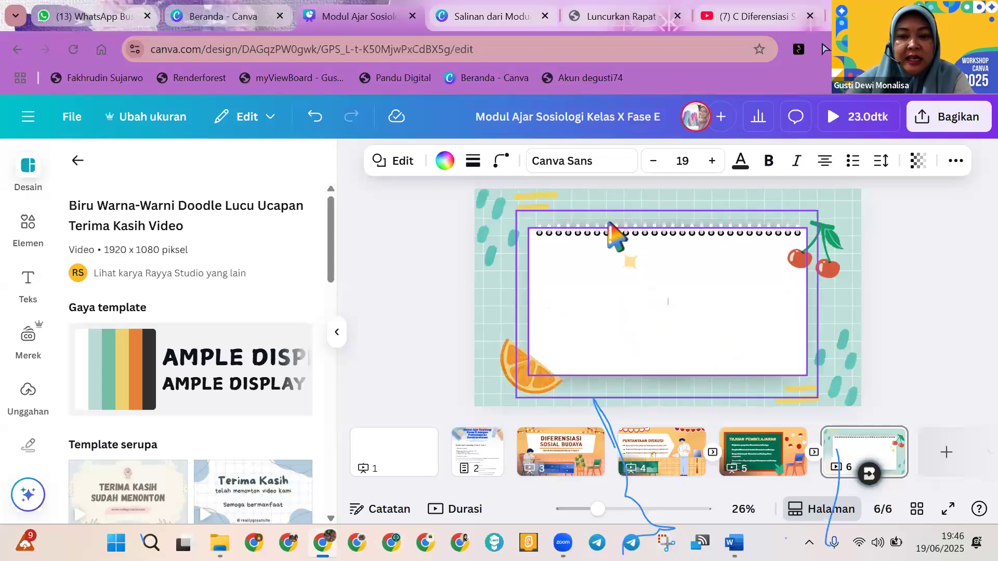
right_click(625, 295)
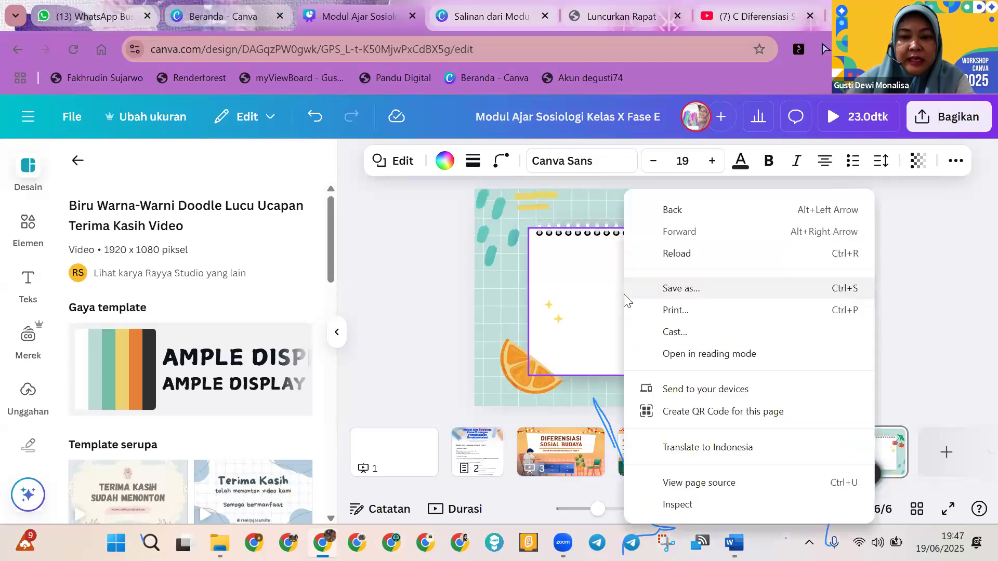
click(582, 299)
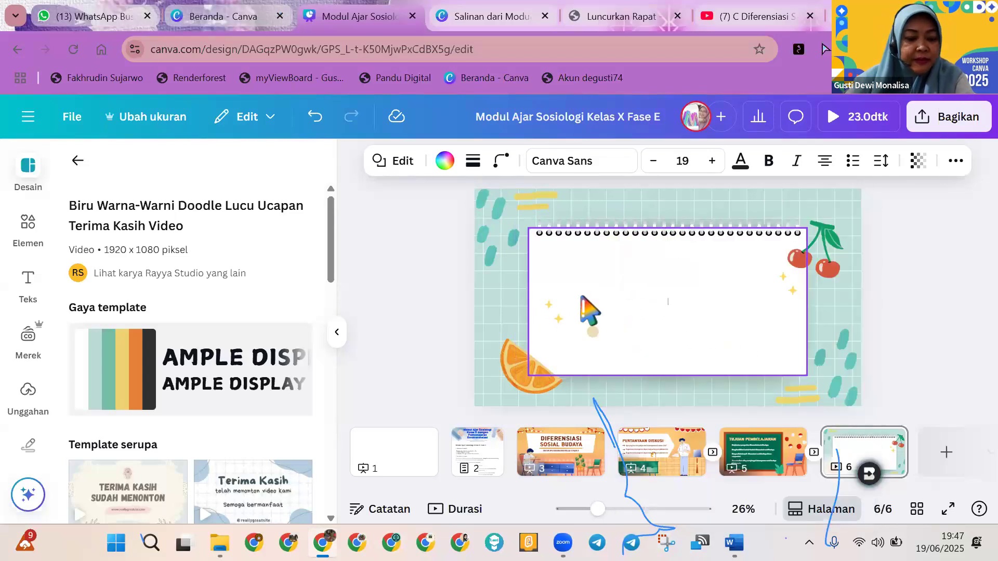
key(ctrl+v)
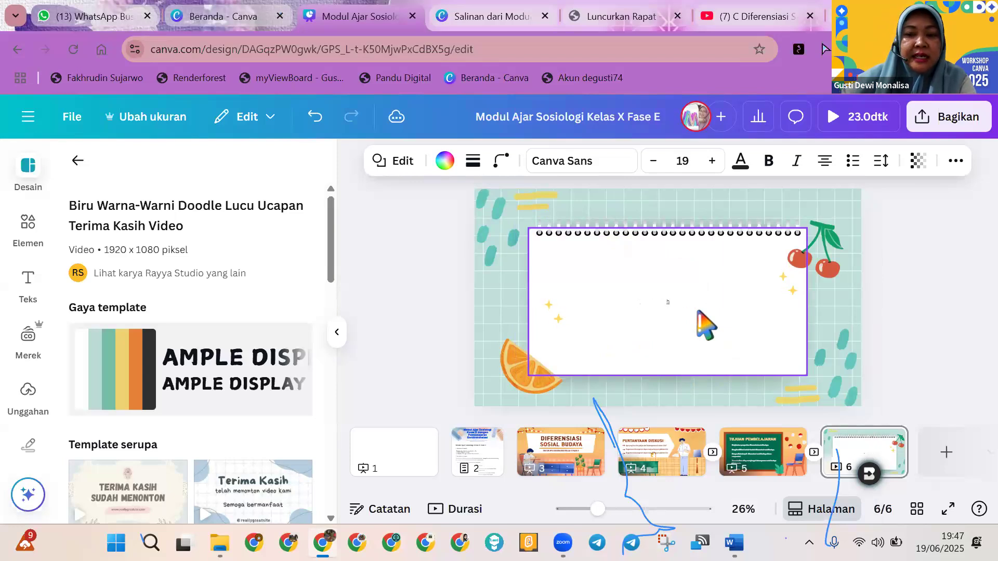
click(31, 231)
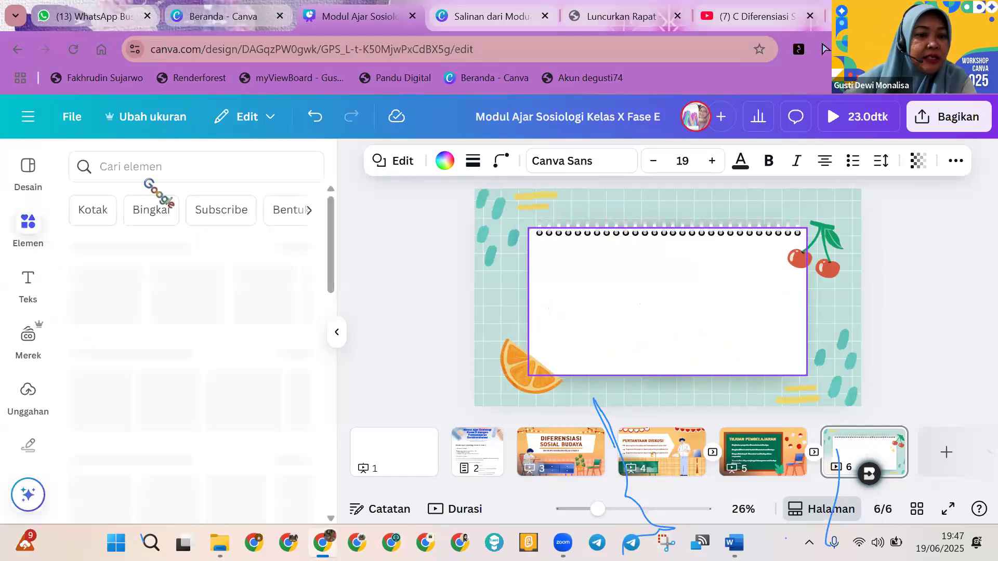
click(136, 165)
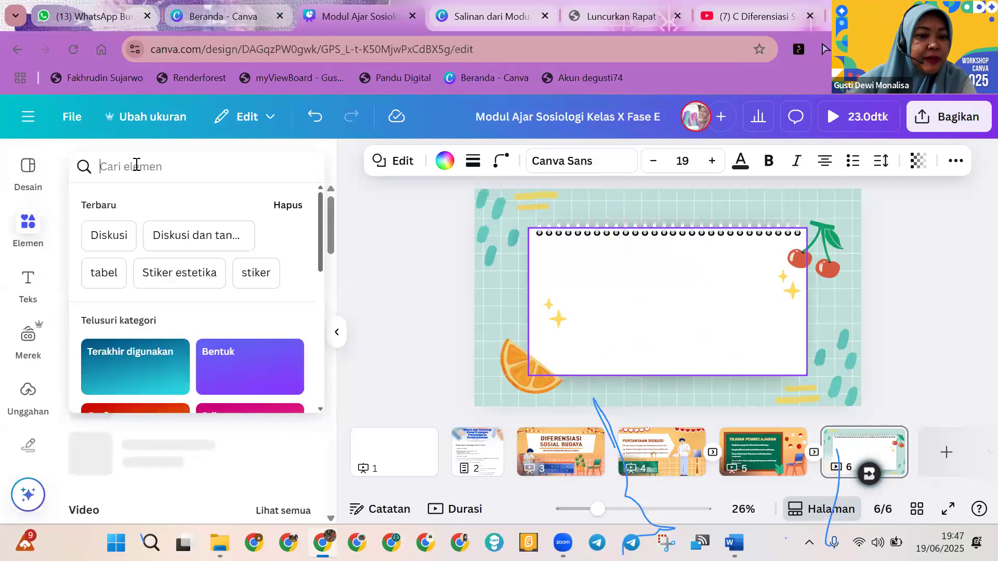
text(yo)
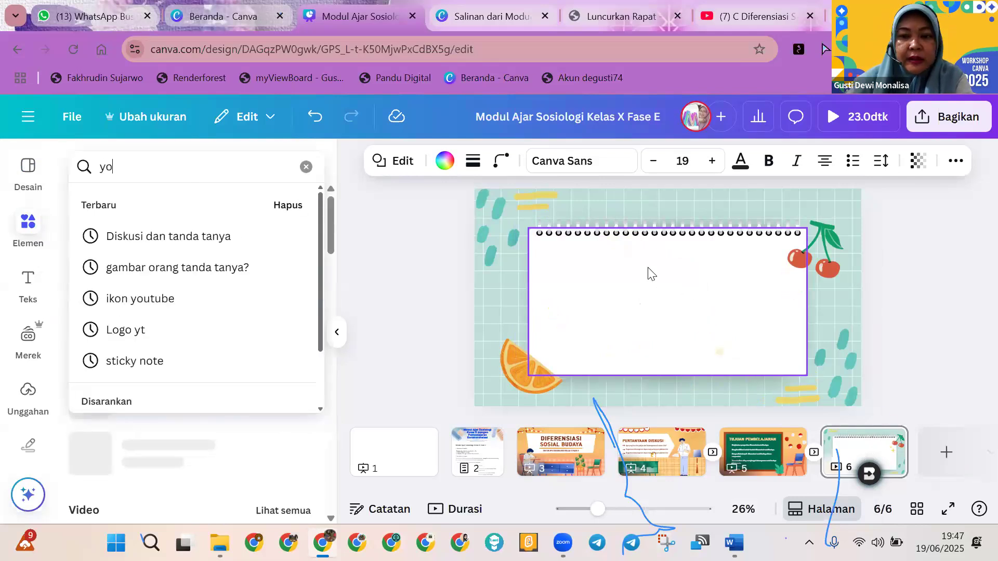
click(306, 167)
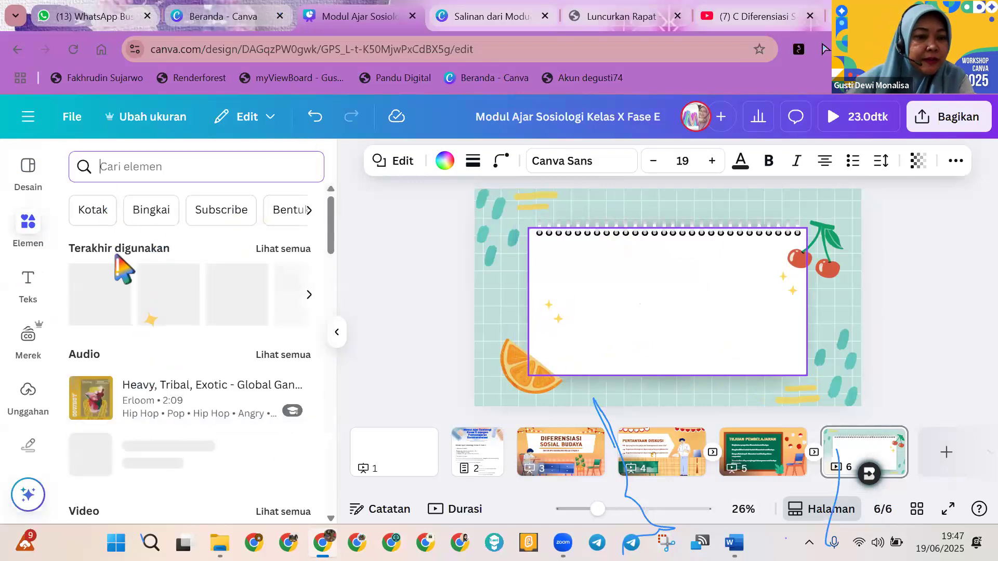
Step: Try the "Biru Ceria Selamat Datang Youtube Intro Video" template on page 6 and undo its application
click(28, 166)
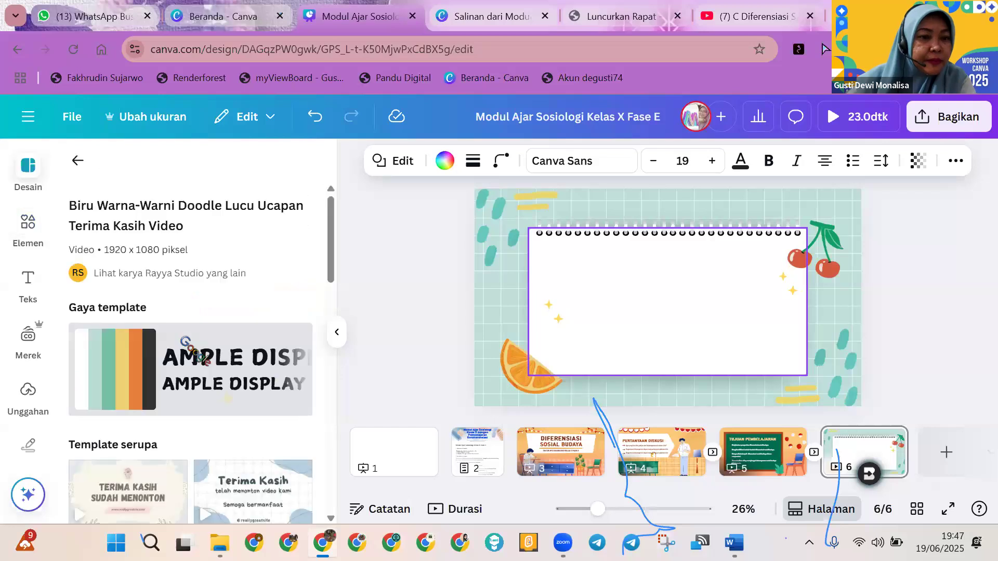
scroll(182, 411, down, 3)
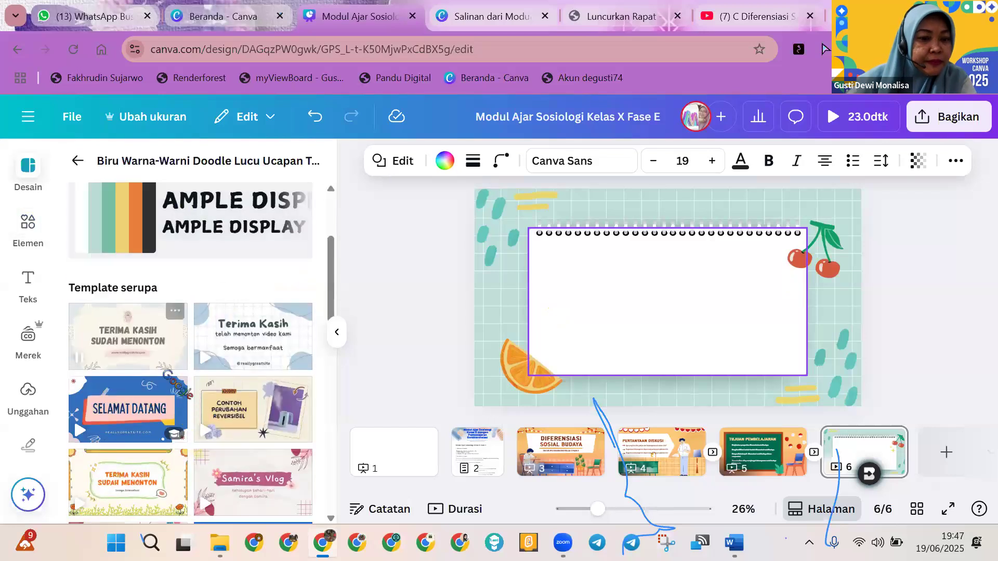
scroll(165, 373, down, 2)
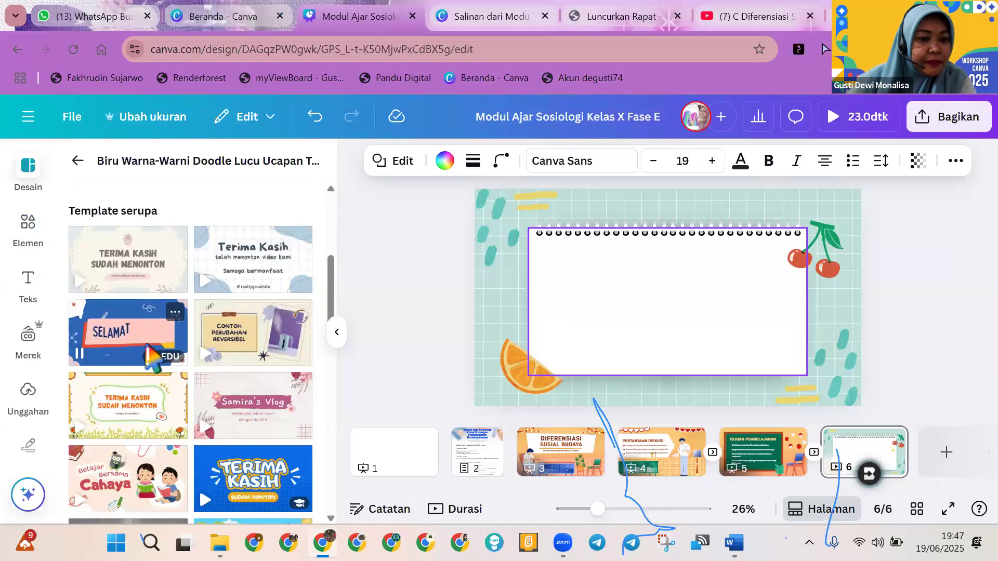
click(151, 358)
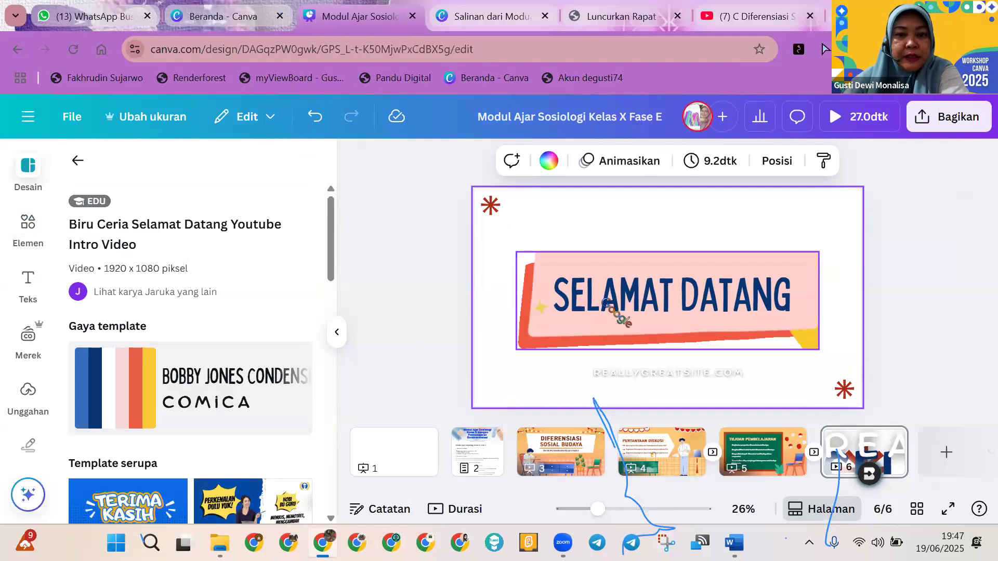
click(315, 117)
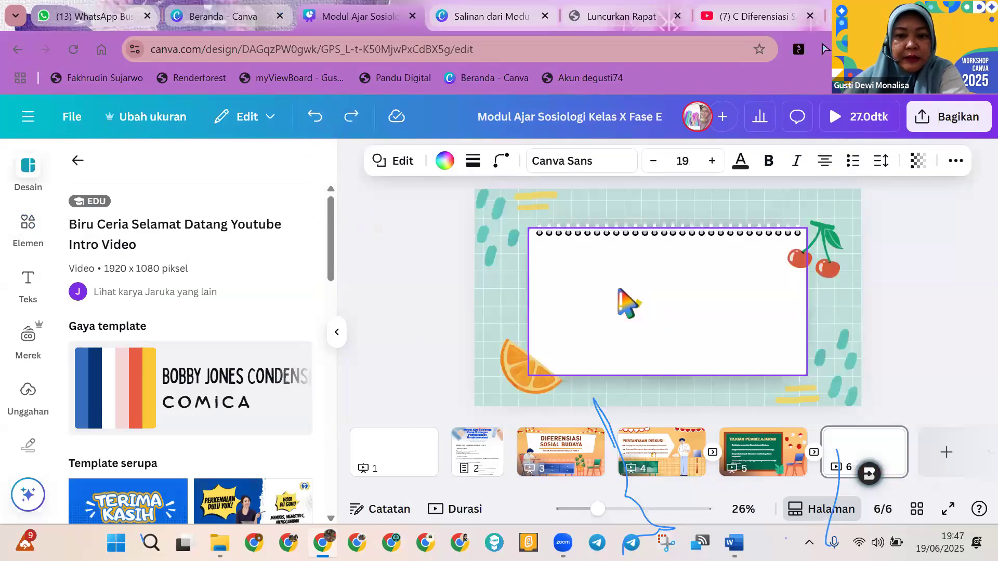
click(314, 117)
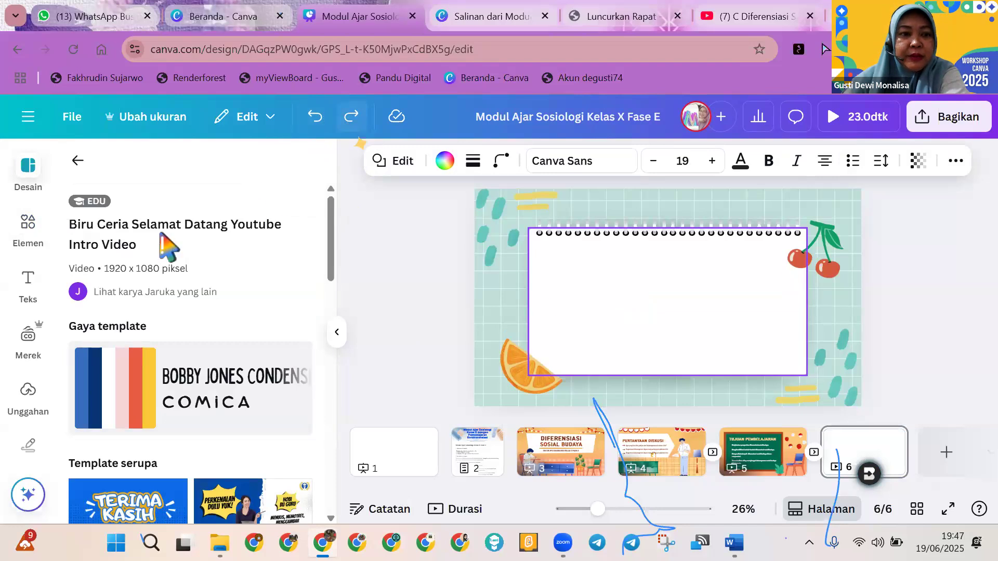
Step: Clear the template search and apply the "Hijau Animasi Kanal Kelas Matematika Youtube Intro" template to page 6
click(76, 159)
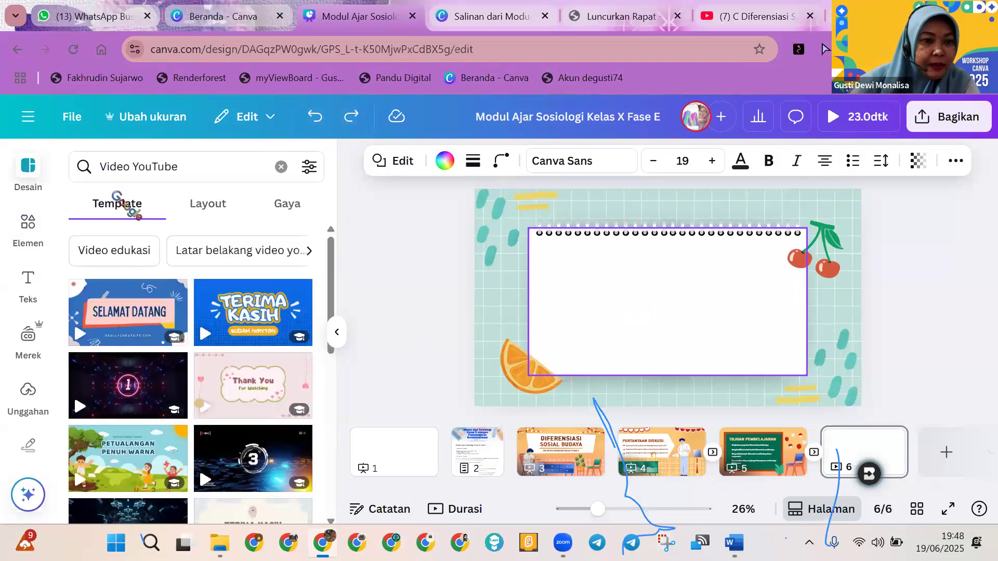
scroll(198, 312, down, 3)
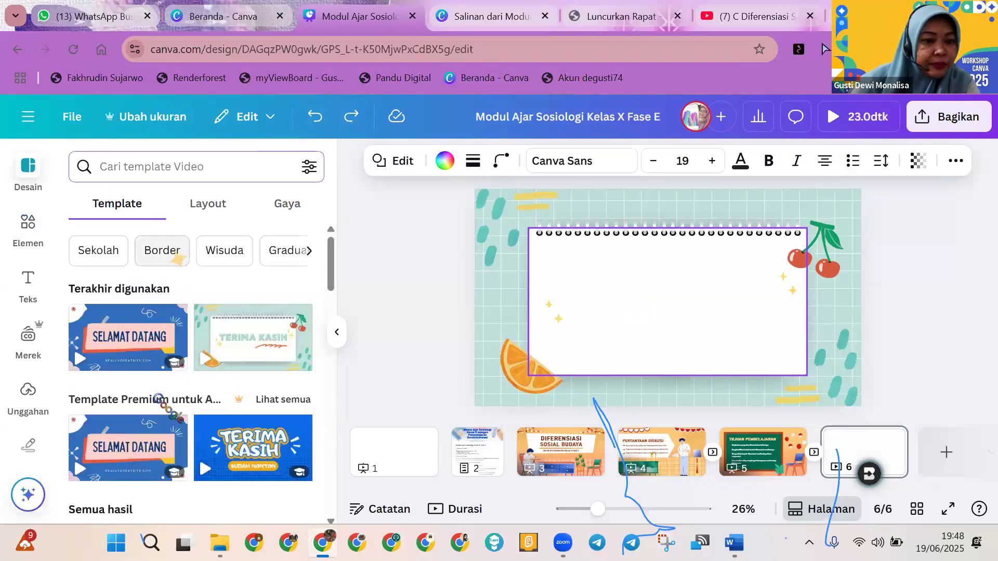
scroll(156, 399, down, 5)
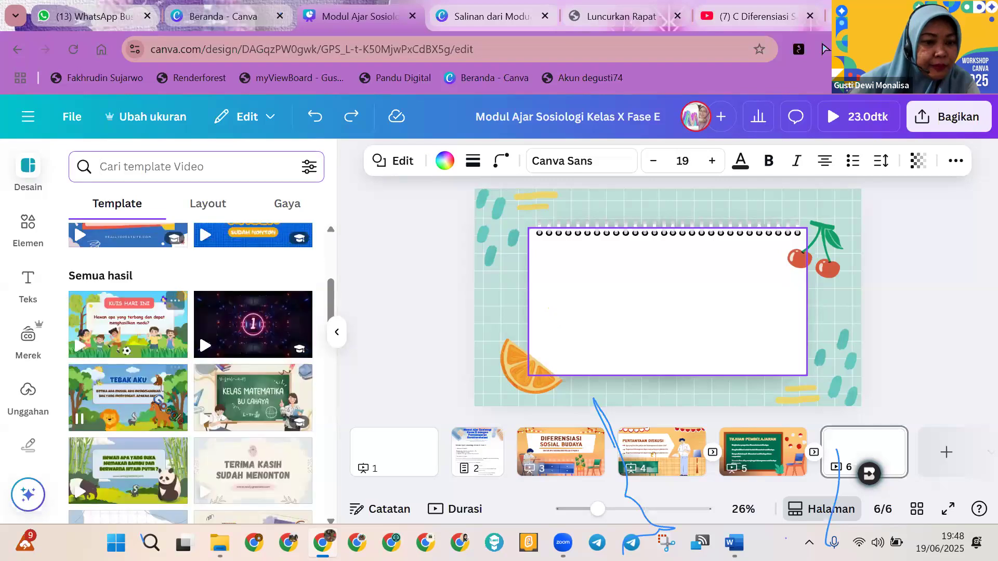
click(235, 409)
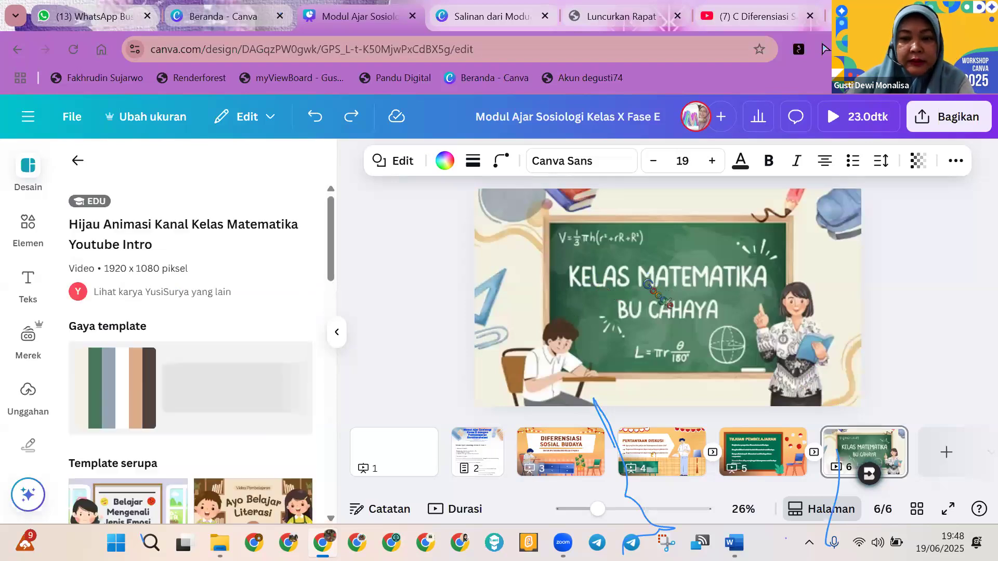
Step: Delete the "KELAS MATEMATIKA" heading, the line below it and the volume formula from the chalkboard on page 6
click(628, 283)
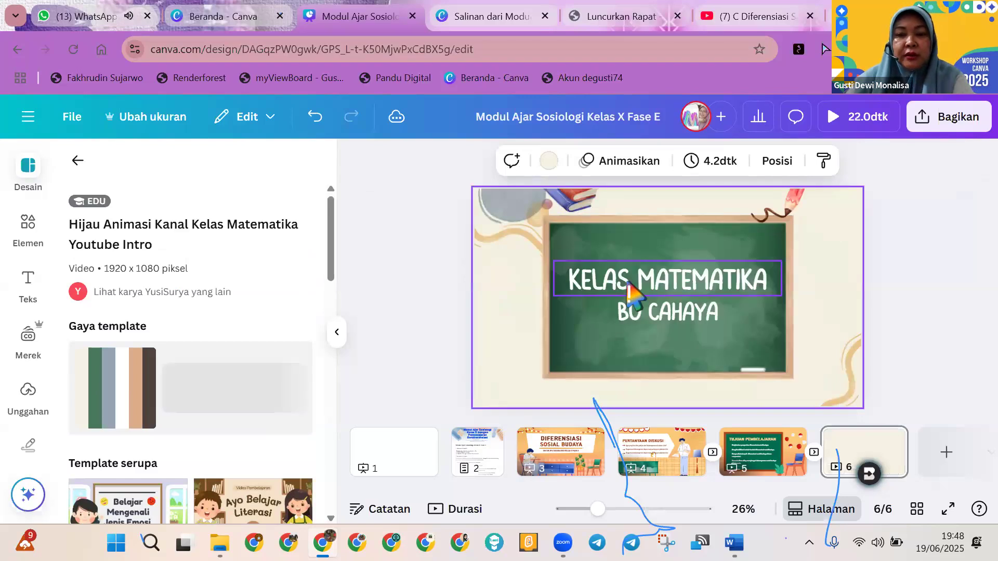
click(642, 286)
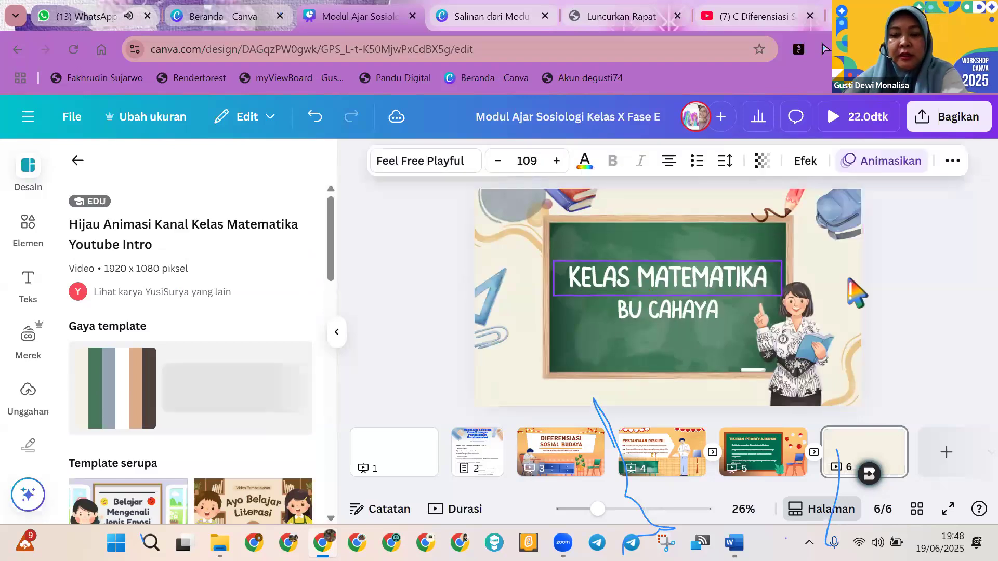
click(640, 273)
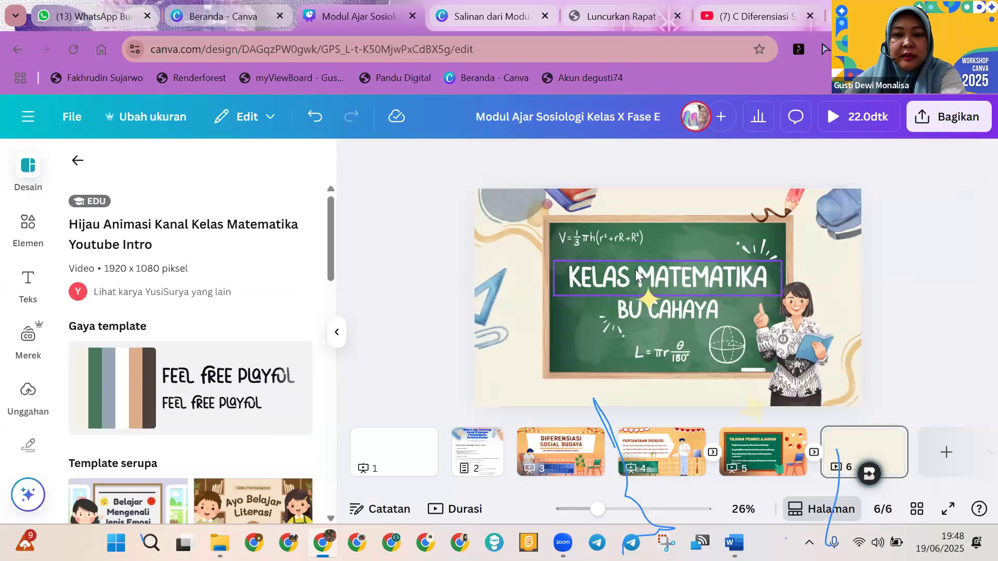
key(Delete)
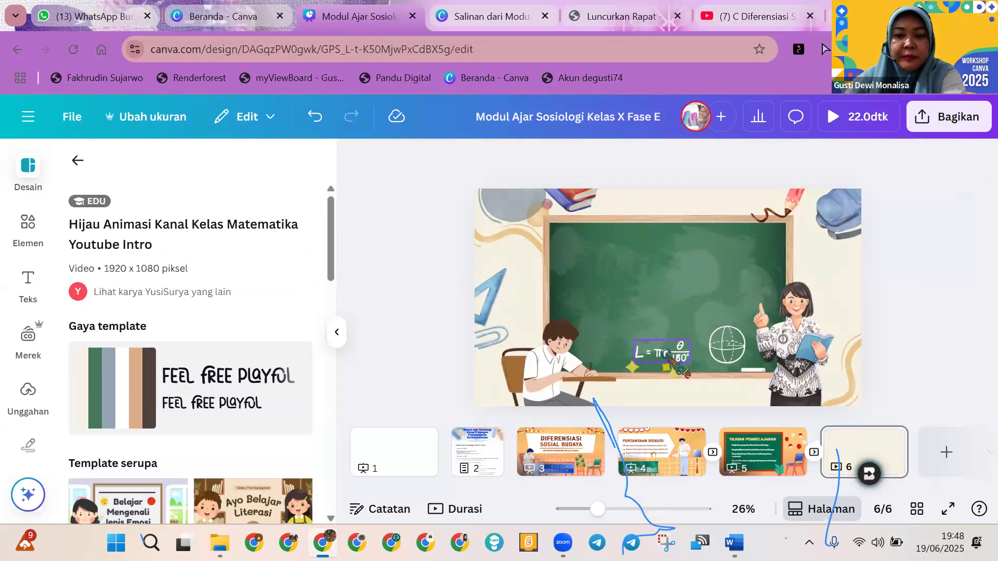
Step: Clear the remaining chalkboard drawings, embed the copied YouTube video there, shrink it and center it horizontally on the board
click(656, 329)
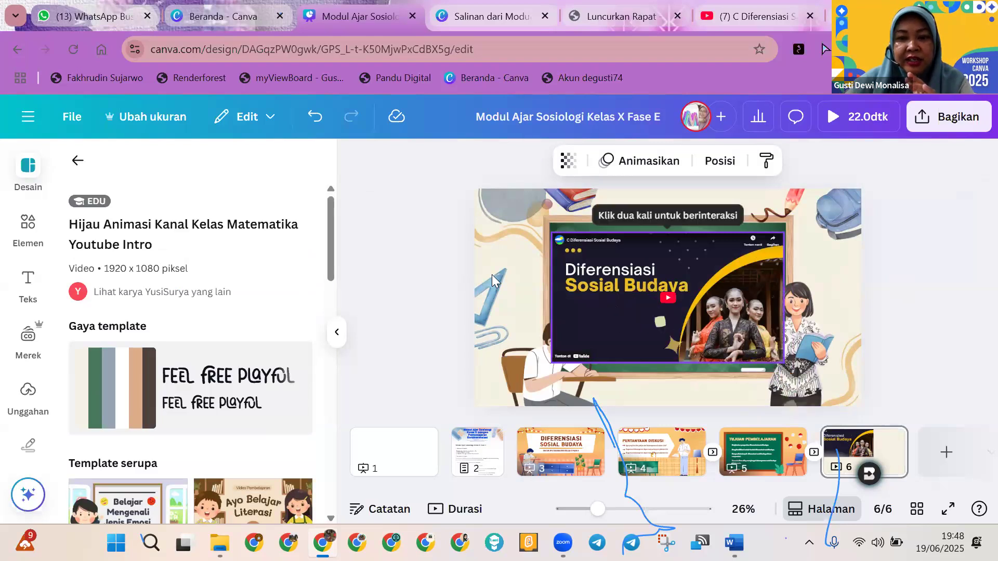
click(390, 268)
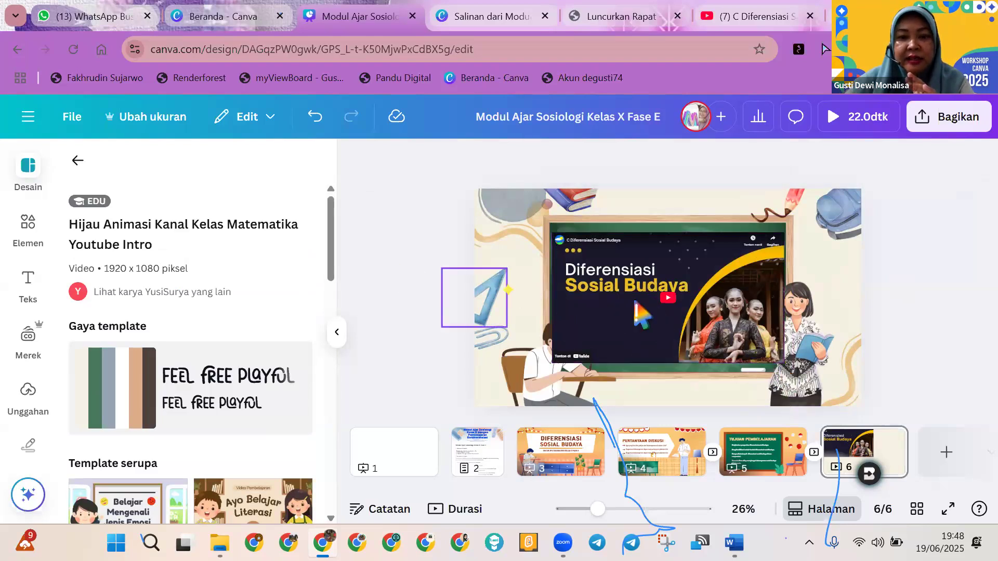
click(724, 348)
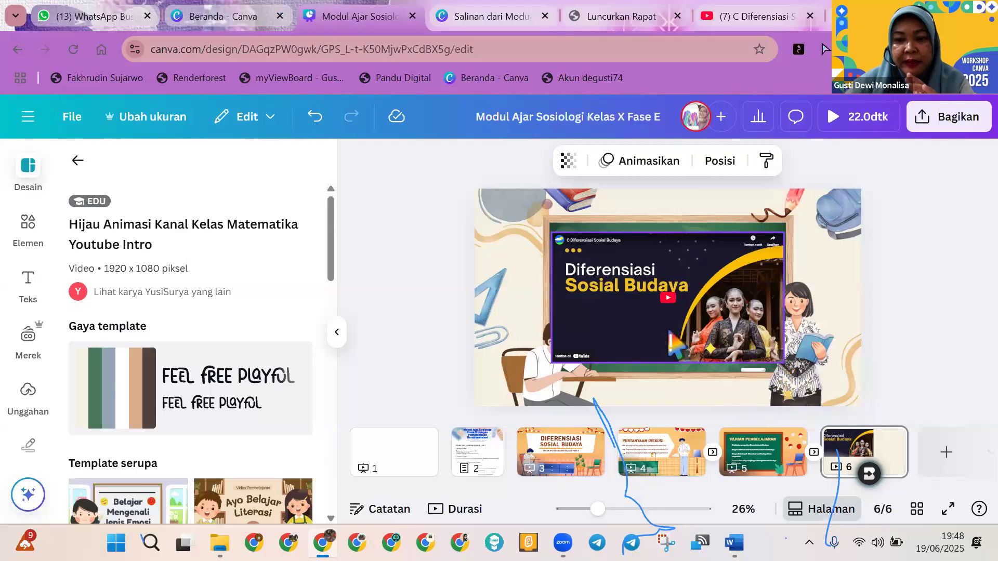
drag(654, 302, 651, 315)
drag(770, 344, 739, 319)
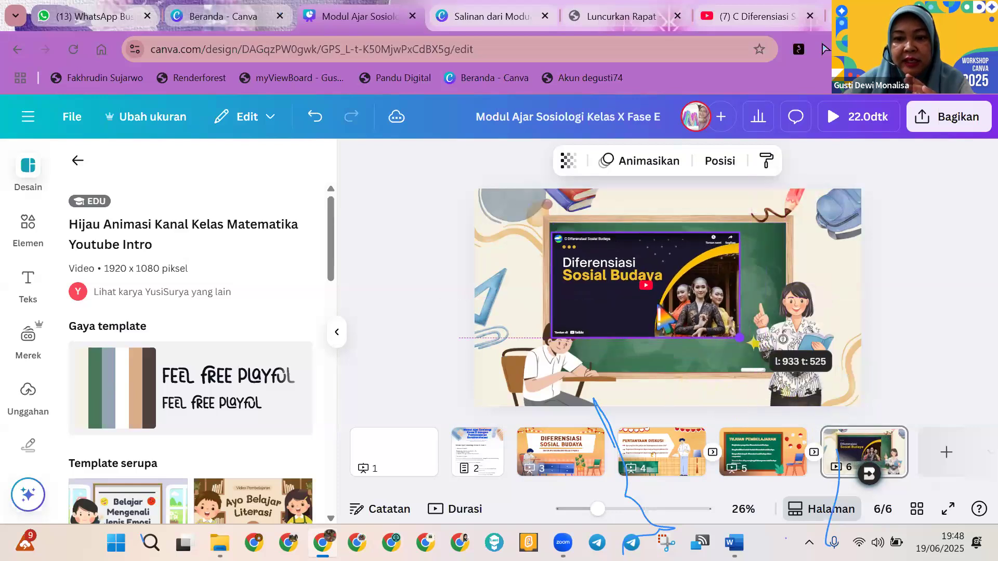
drag(659, 305, 682, 300)
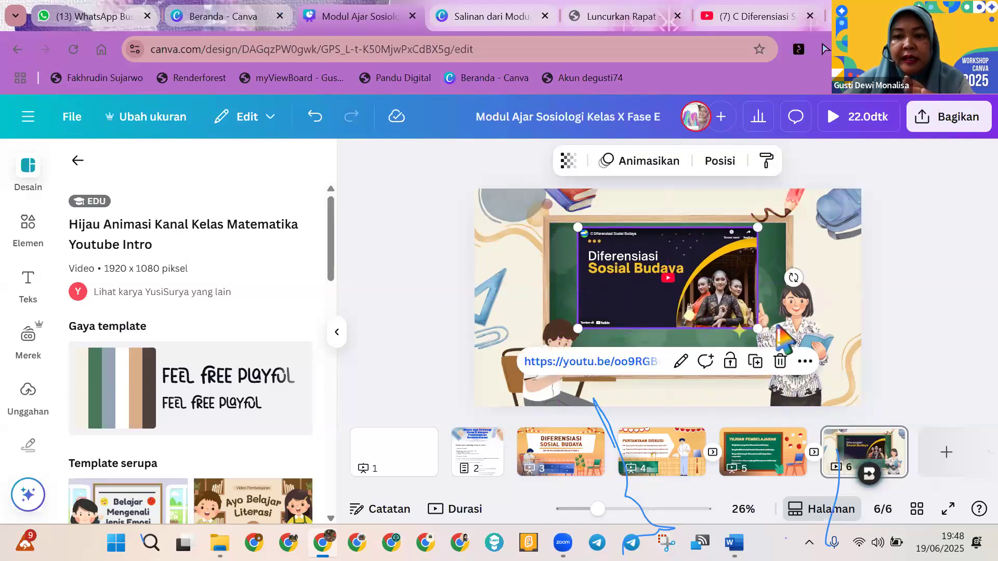
click(908, 311)
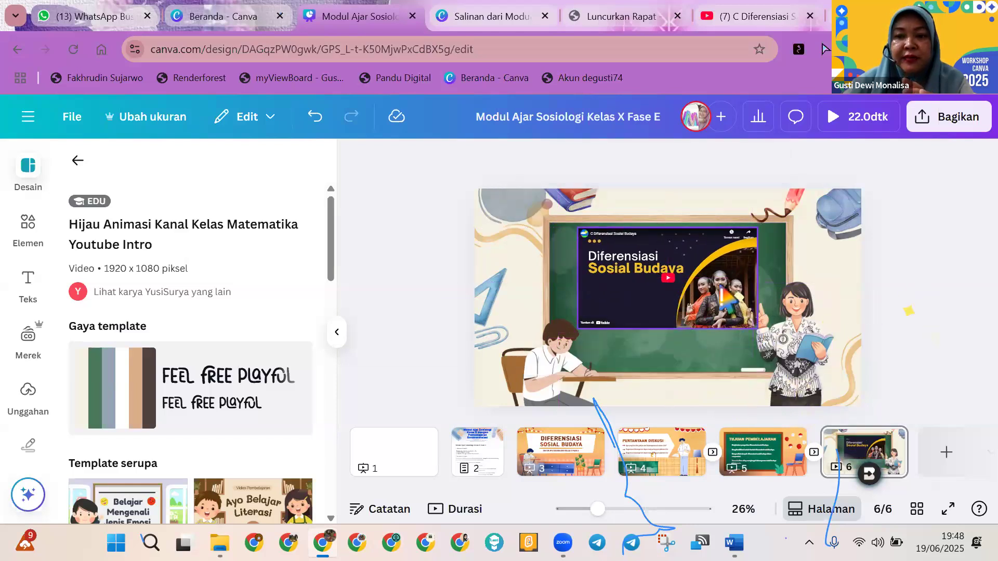
Step: Bring the teacher illustration on page 6 one layer forward so it sits in front of the embedded video
click(786, 342)
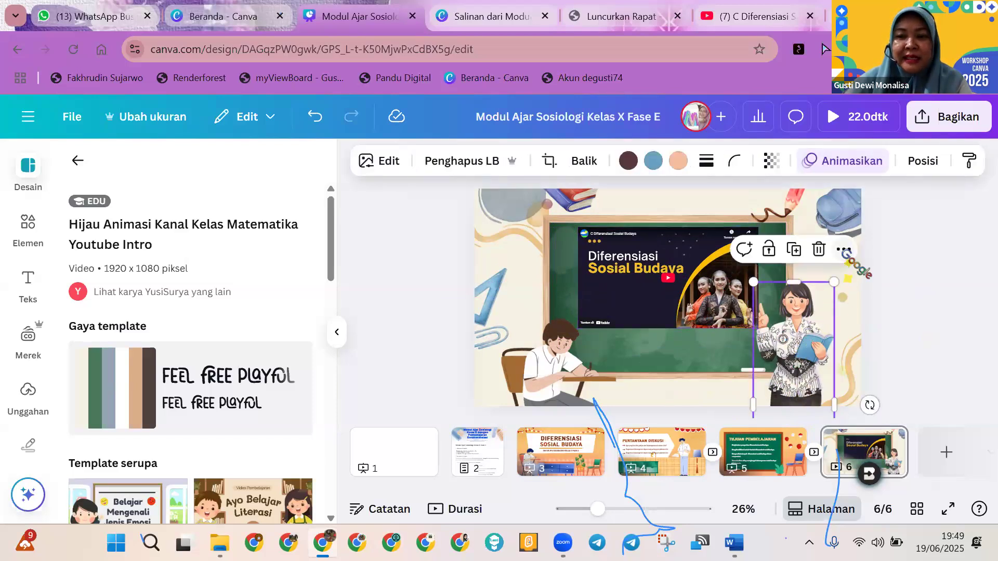
click(844, 250)
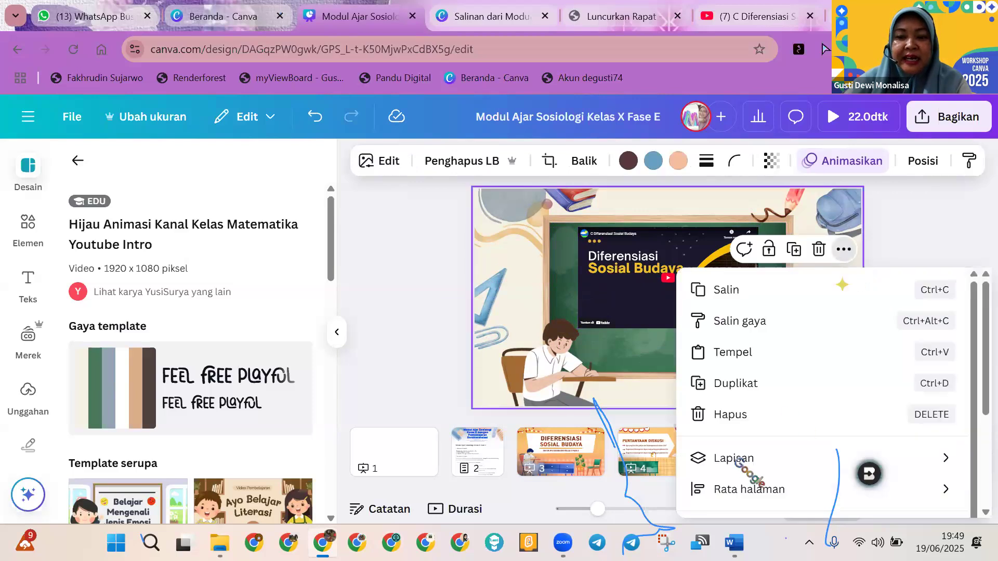
mouse_move(735, 460)
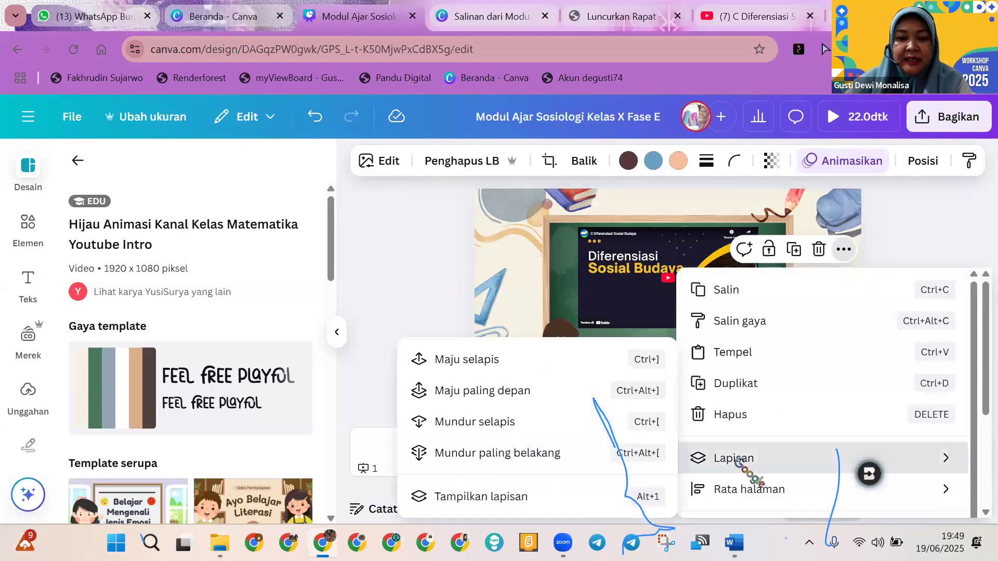
click(509, 367)
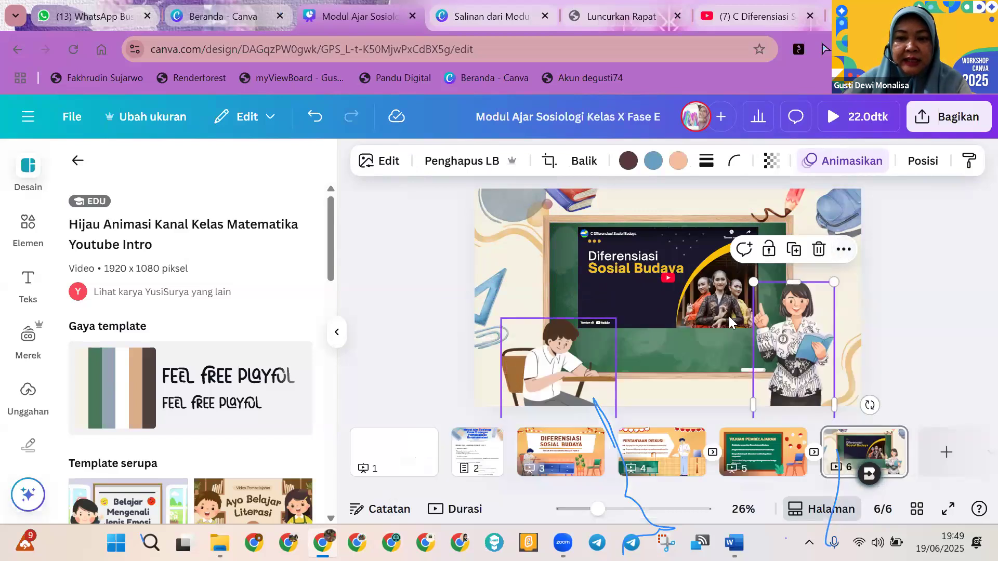
click(895, 289)
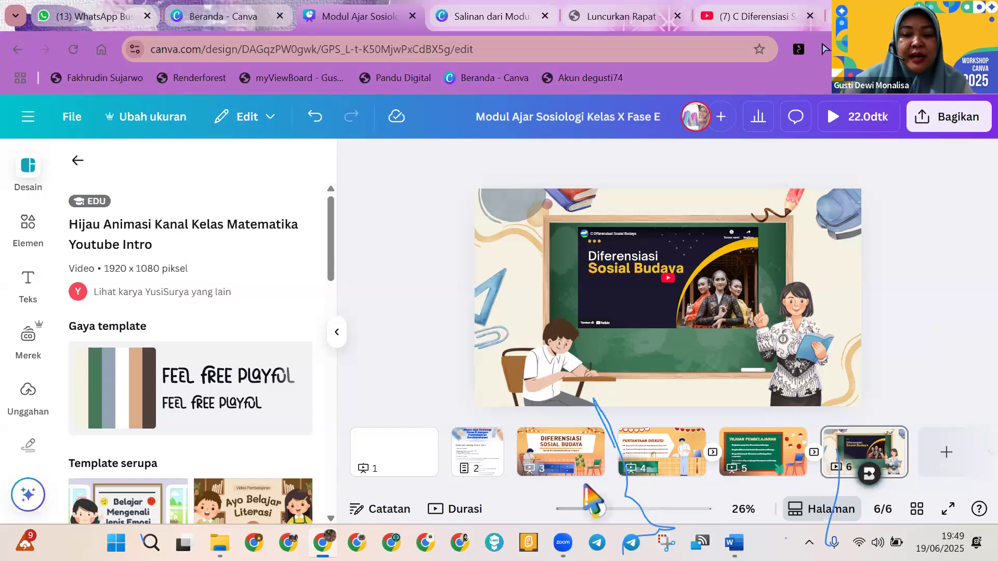
Step: Add a blank Sheet page after page 6
drag(584, 488, 679, 497)
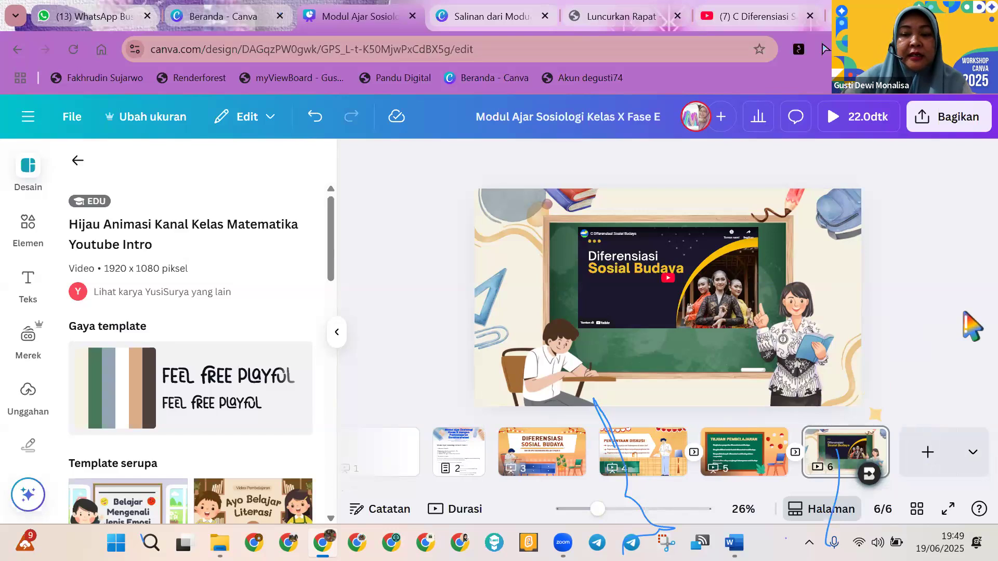
click(973, 459)
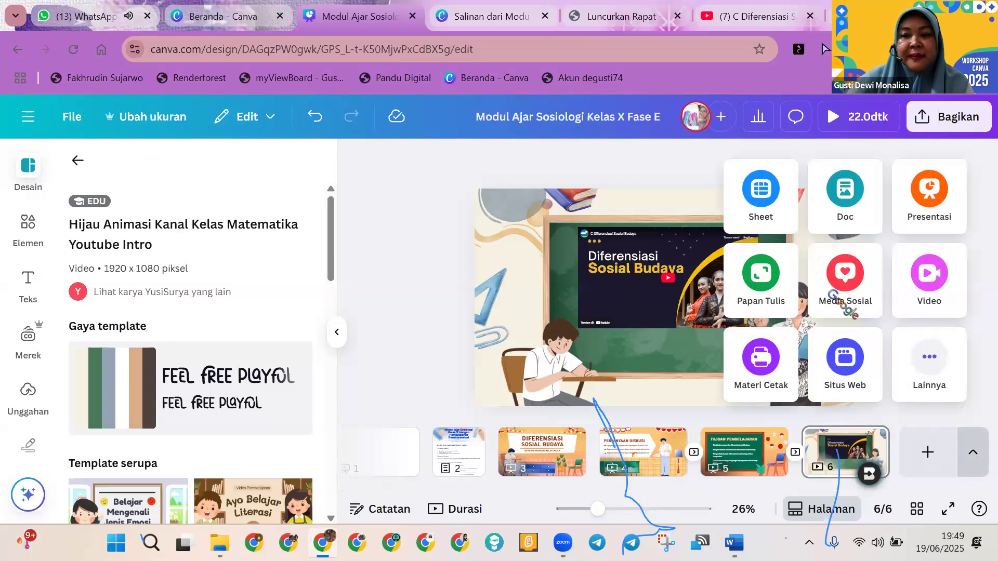
click(781, 215)
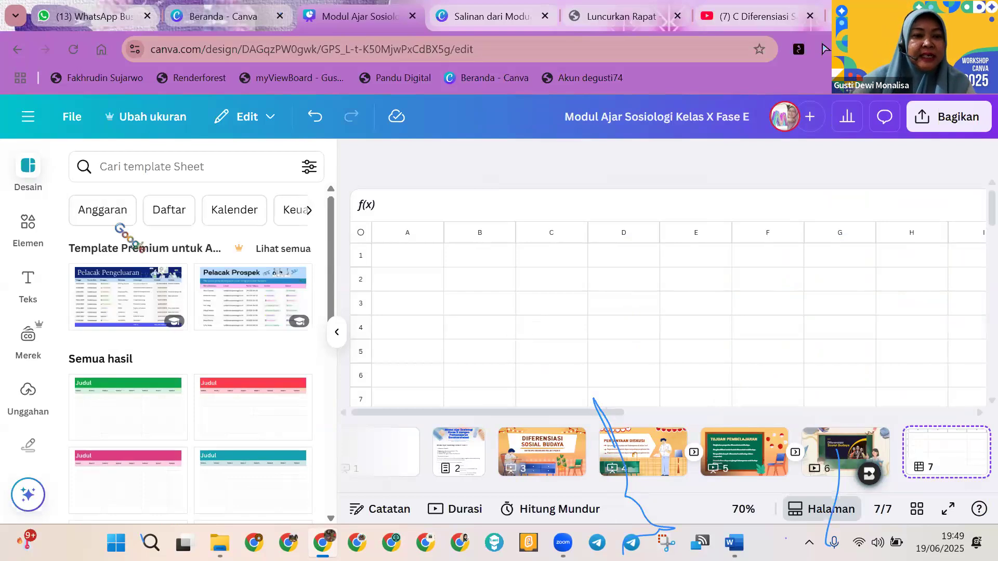
Step: Browse the general list of Sheet templates for a design suited to the new page 7
click(23, 169)
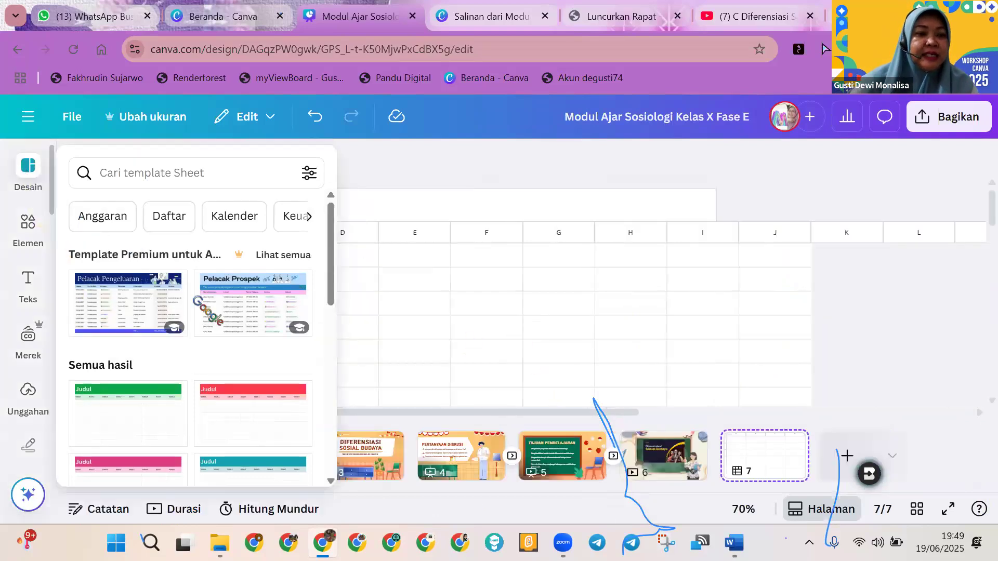
scroll(213, 328, down, 5)
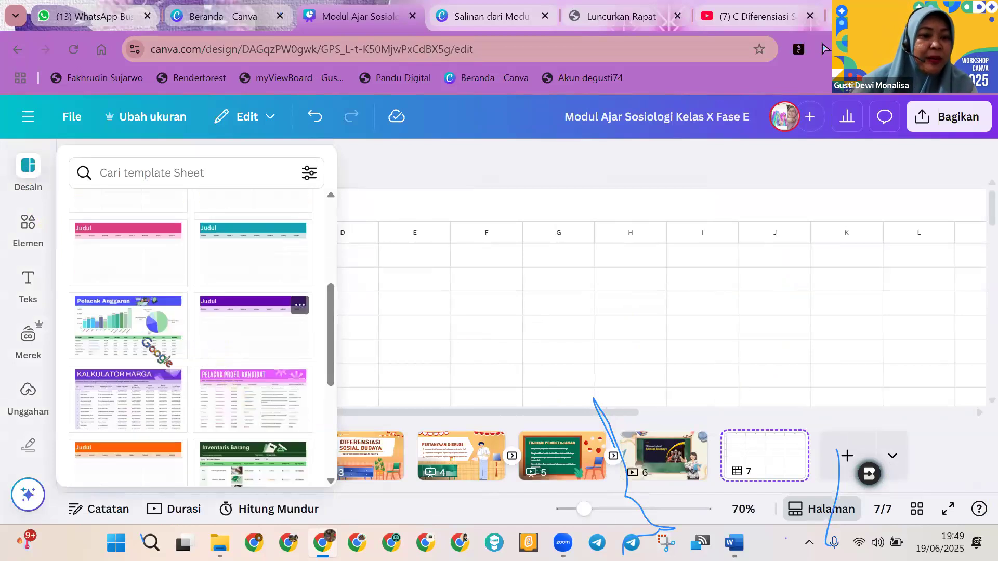
scroll(140, 352, down, 2)
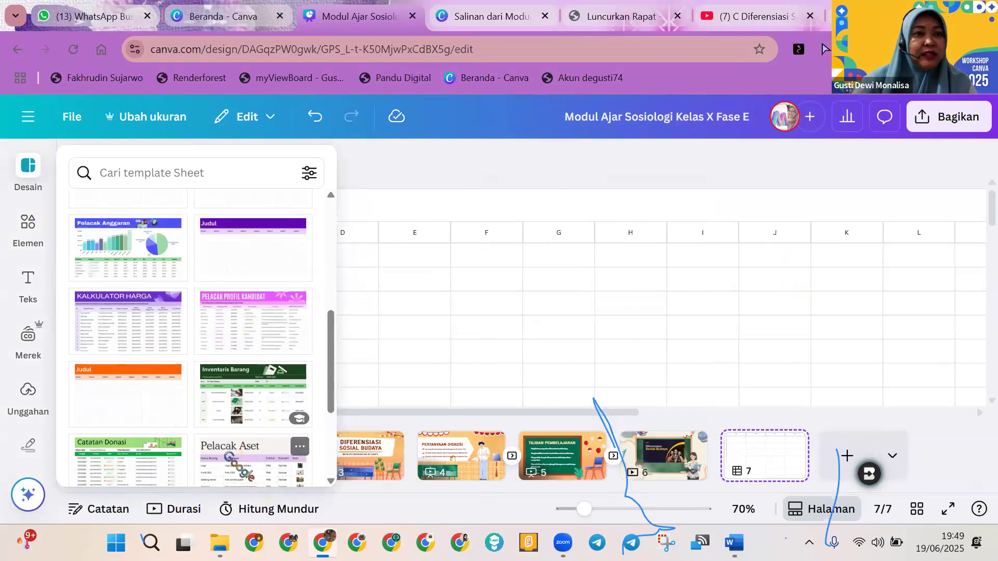
scroll(250, 416, down, 2)
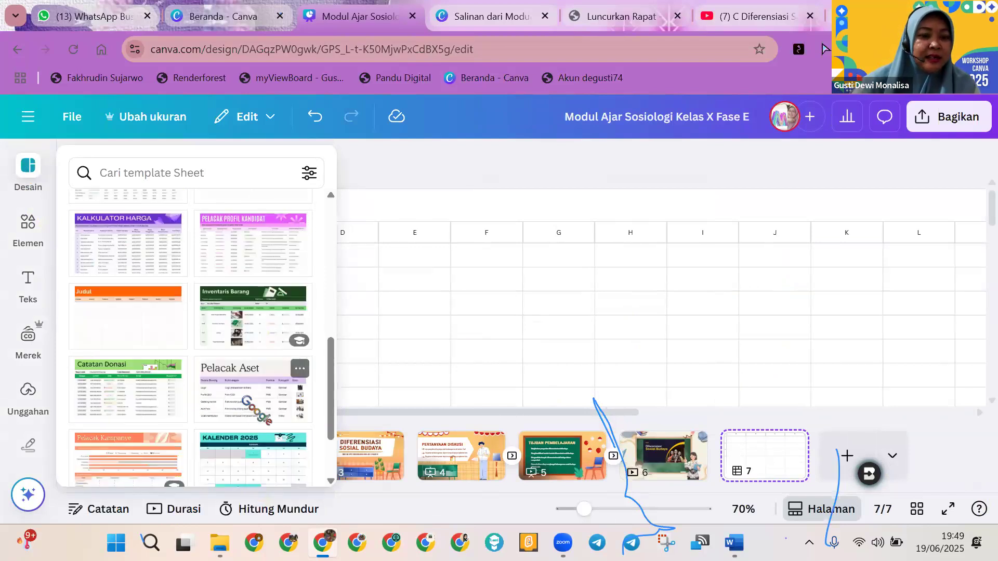
scroll(244, 399, down, 2)
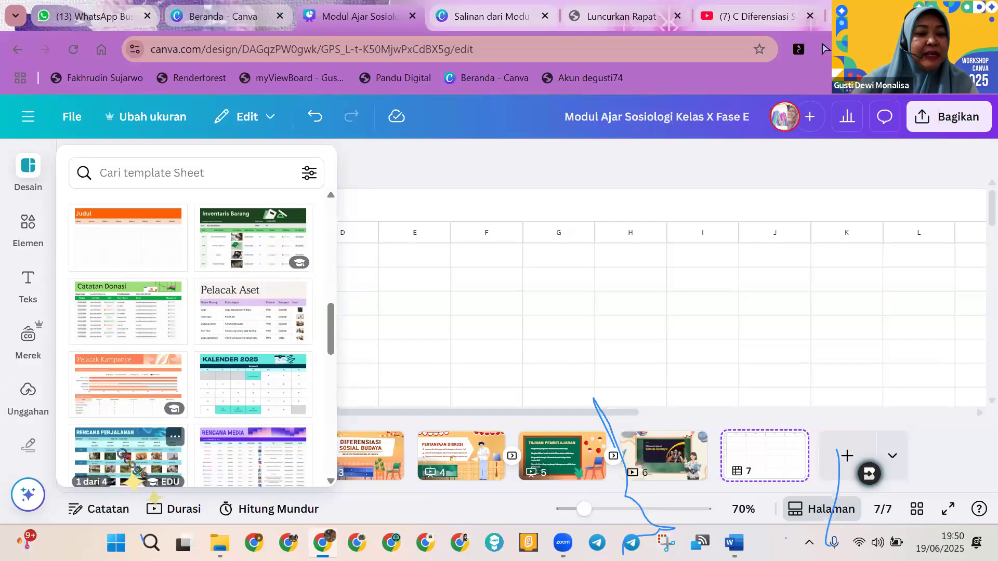
scroll(142, 445, down, 2)
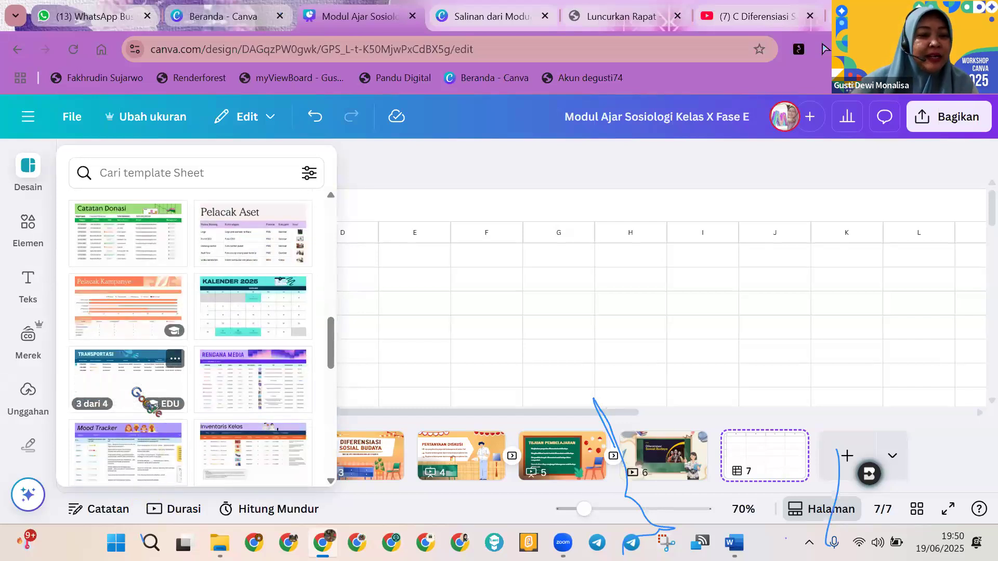
scroll(134, 389, down, 5)
scroll(143, 398, up, 15)
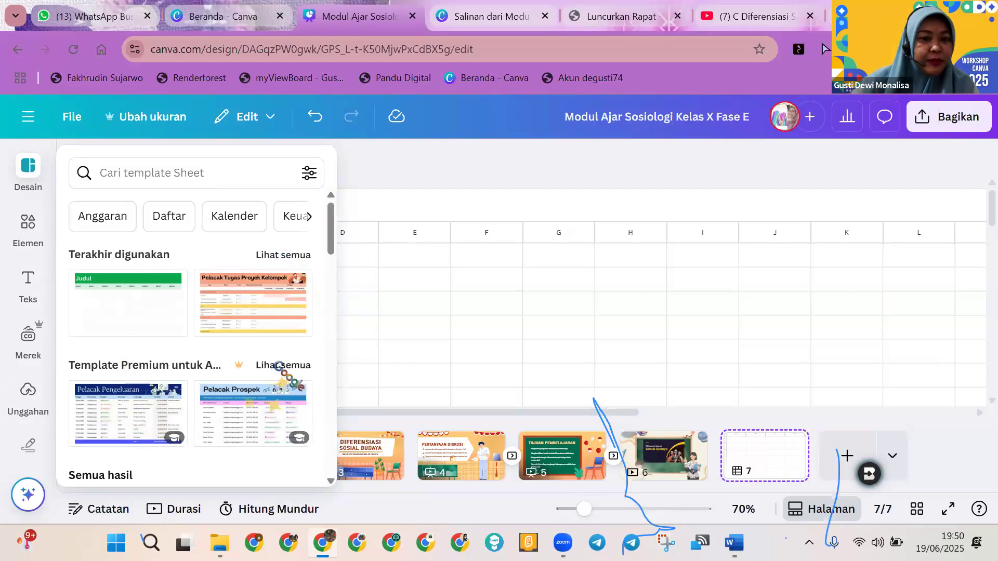
Step: Examine the full "Template Premium untuk Anda" Sheet collection and return to the general Sheet template list
click(280, 365)
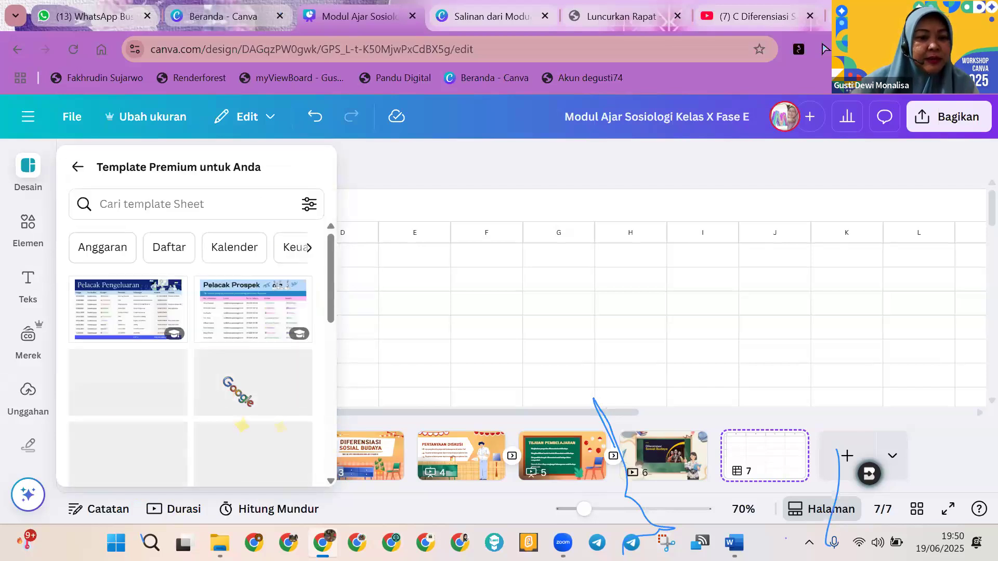
scroll(237, 390, down, 6)
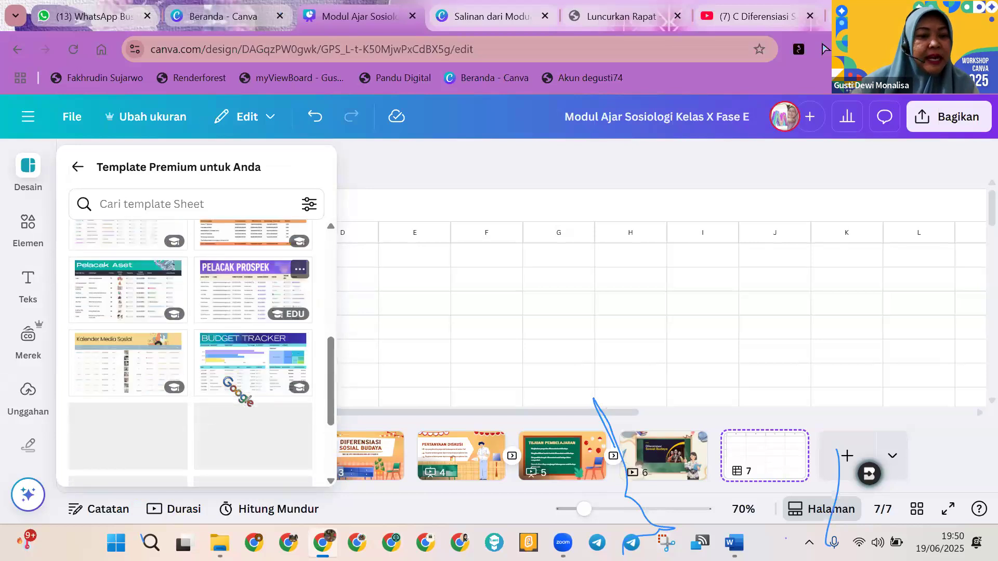
scroll(238, 391, down, 5)
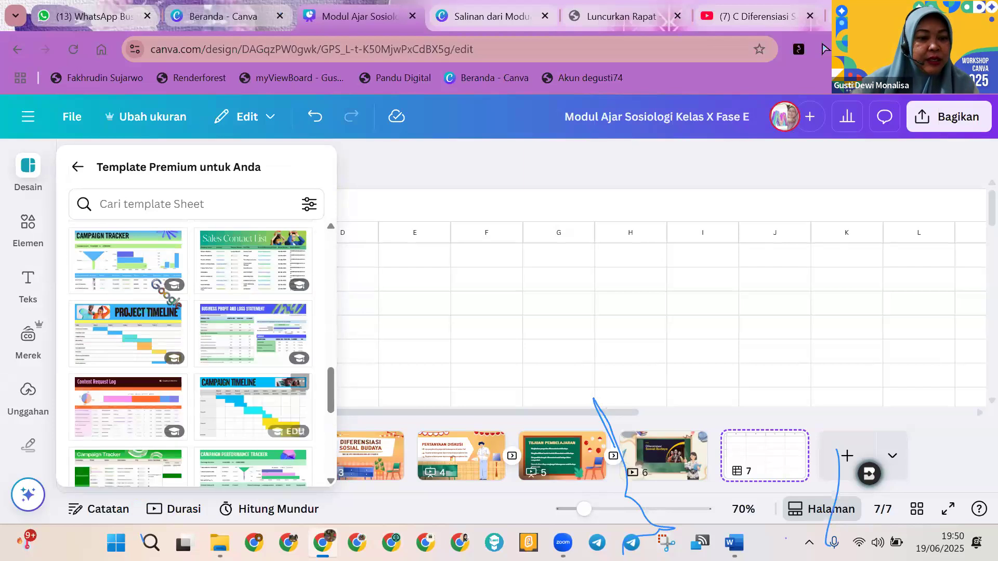
click(77, 167)
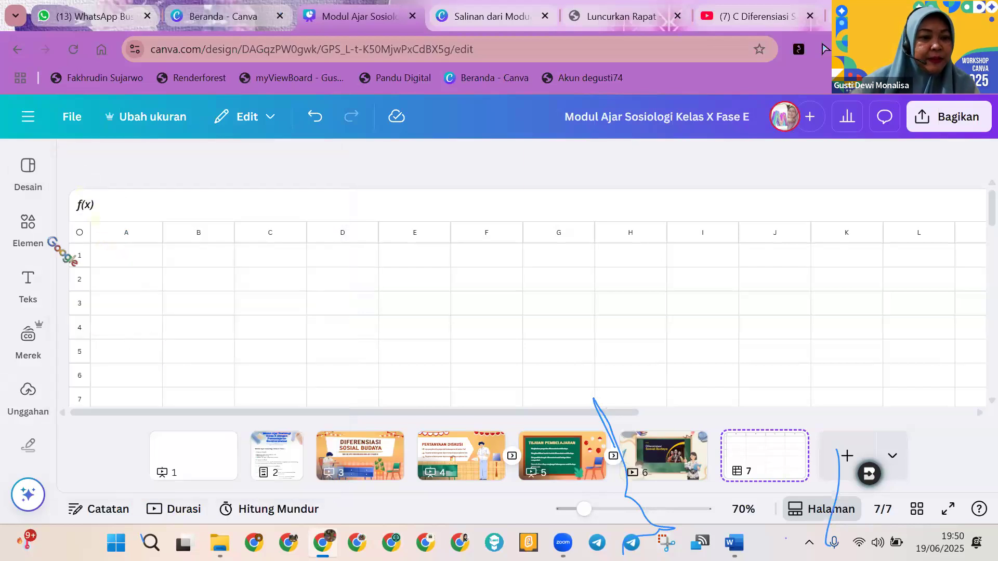
click(31, 174)
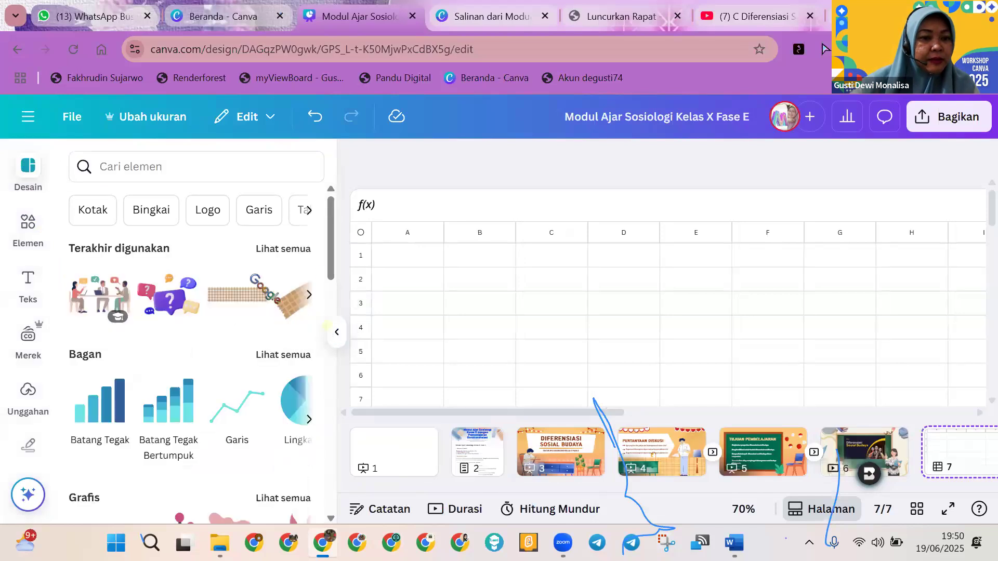
click(423, 302)
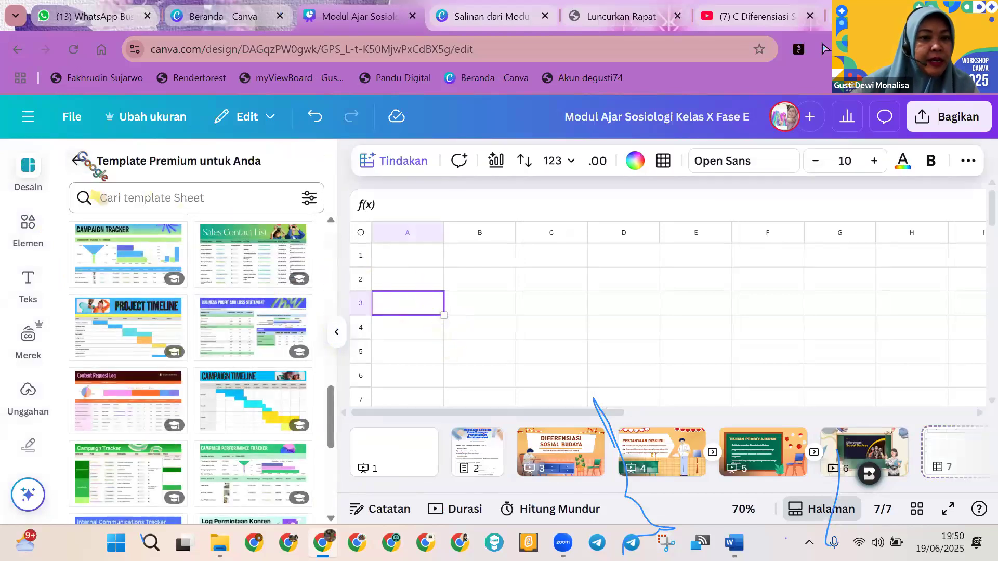
click(76, 159)
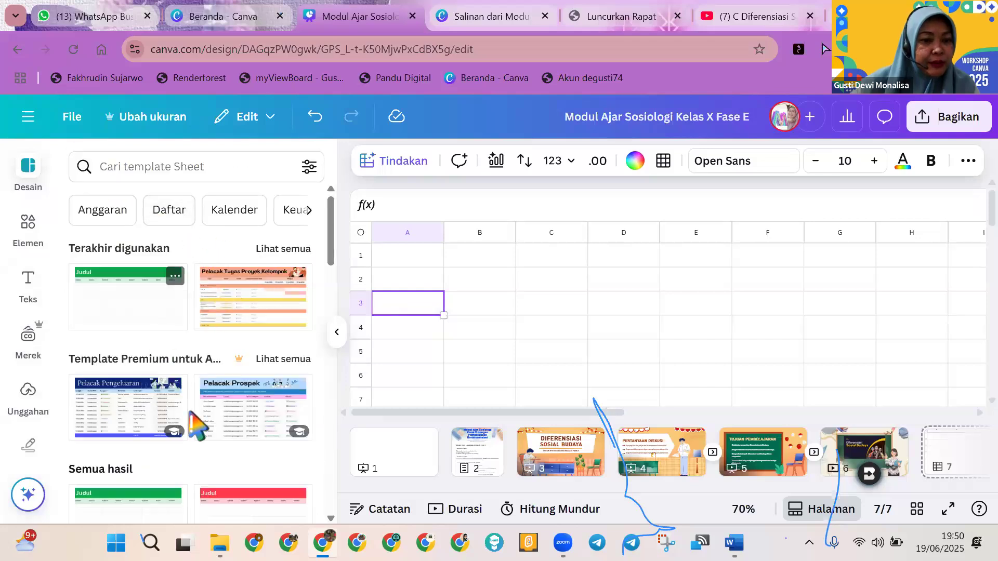
Step: Apply the pink "Lembar Sederhana Klasik Dasar Merah Muda" Sheet template to page 7, overwriting its current content
scroll(196, 419, down, 3)
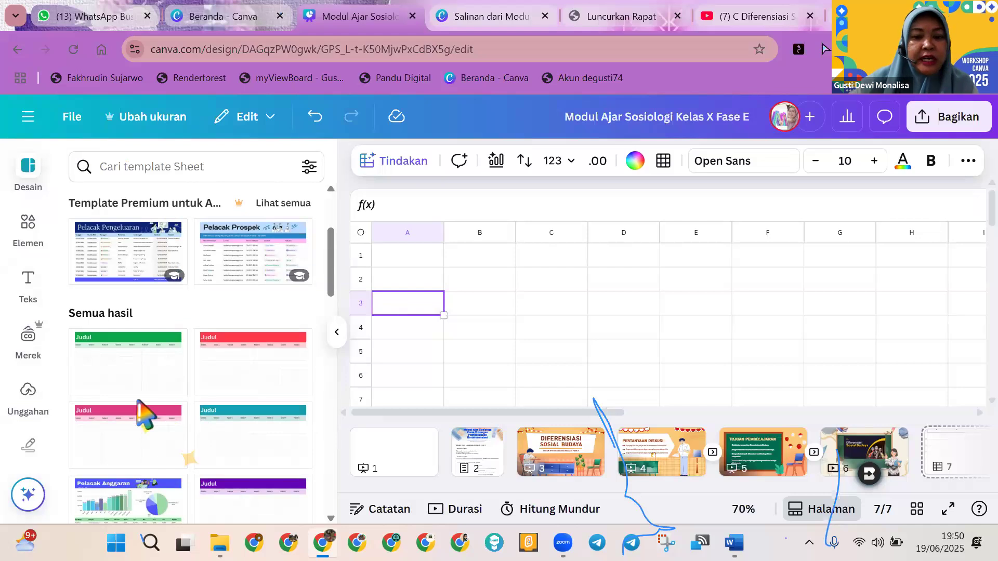
scroll(167, 399, down, 3)
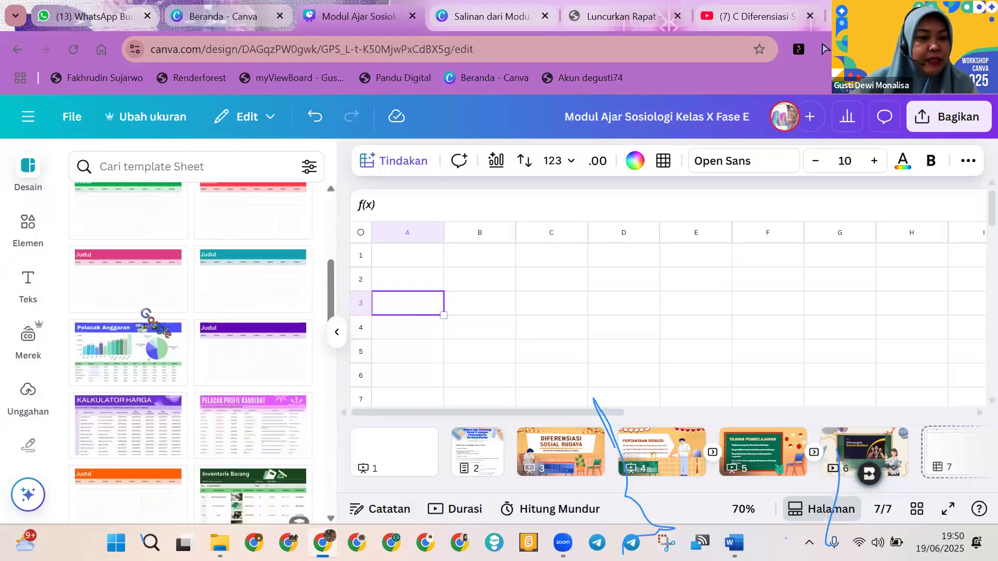
scroll(144, 313, up, 2)
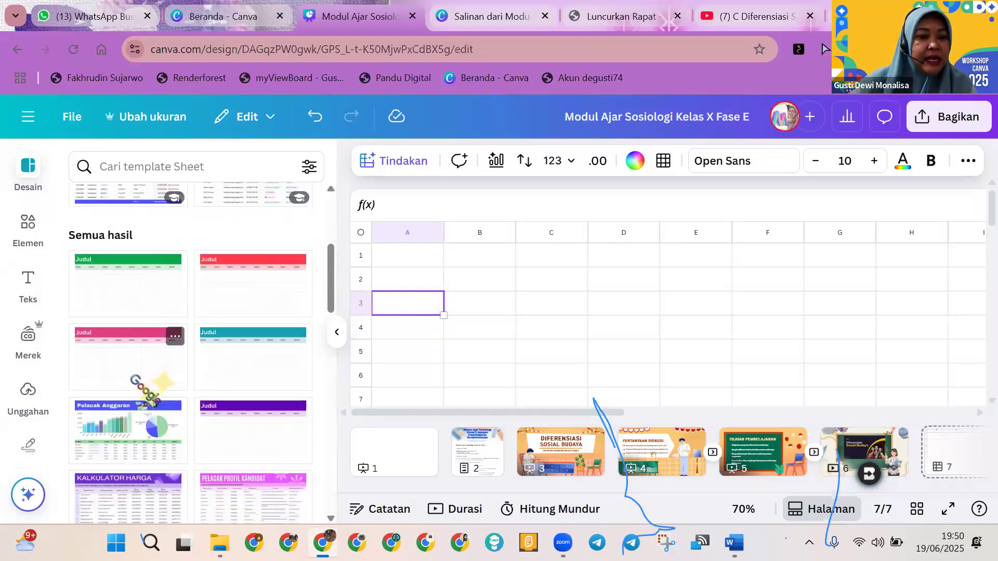
click(140, 370)
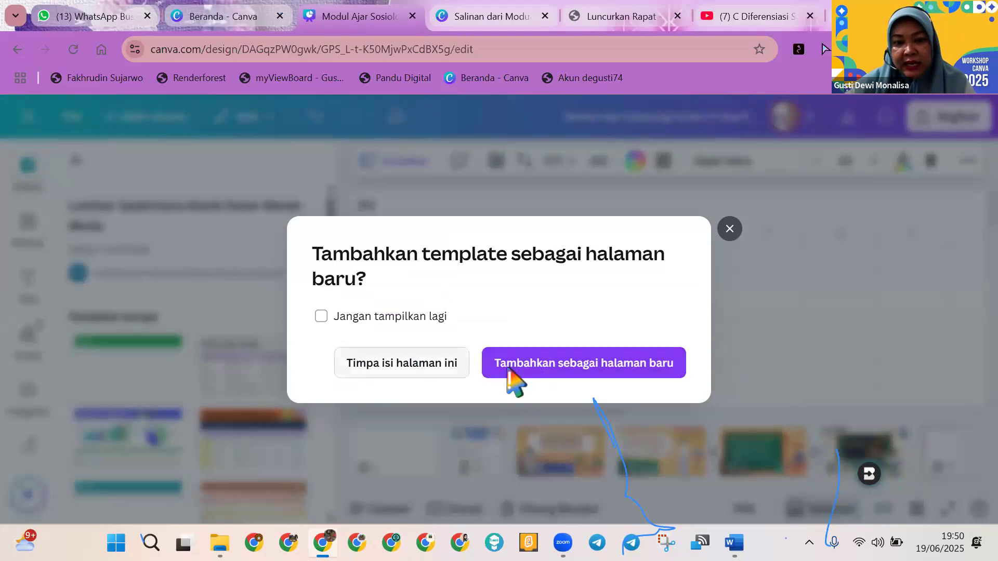
click(436, 362)
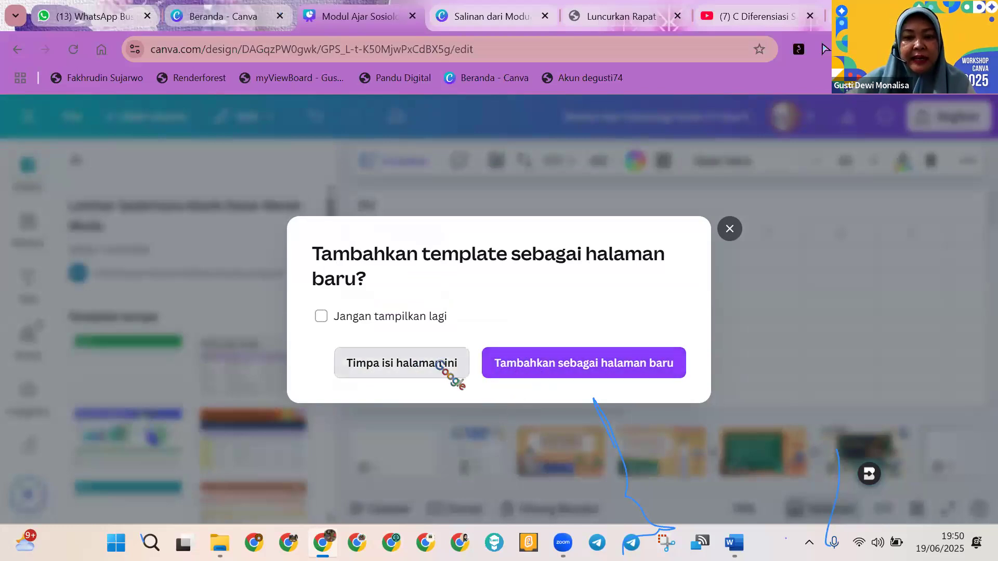
click(434, 364)
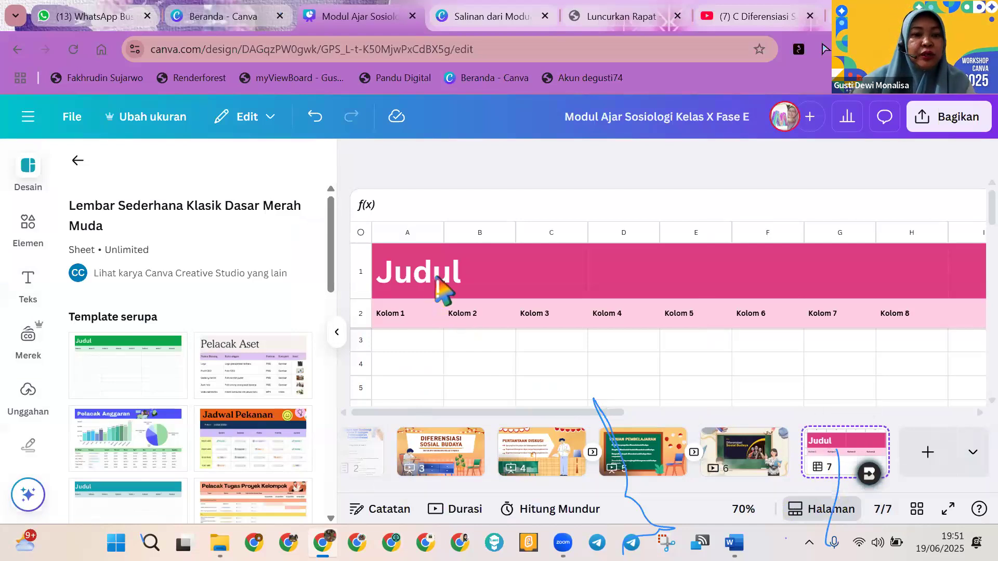
Step: Replace the "Judul" title in cell A1 of the page 7 sheet with "Rubrik Penilaian Tugas"
click(441, 290)
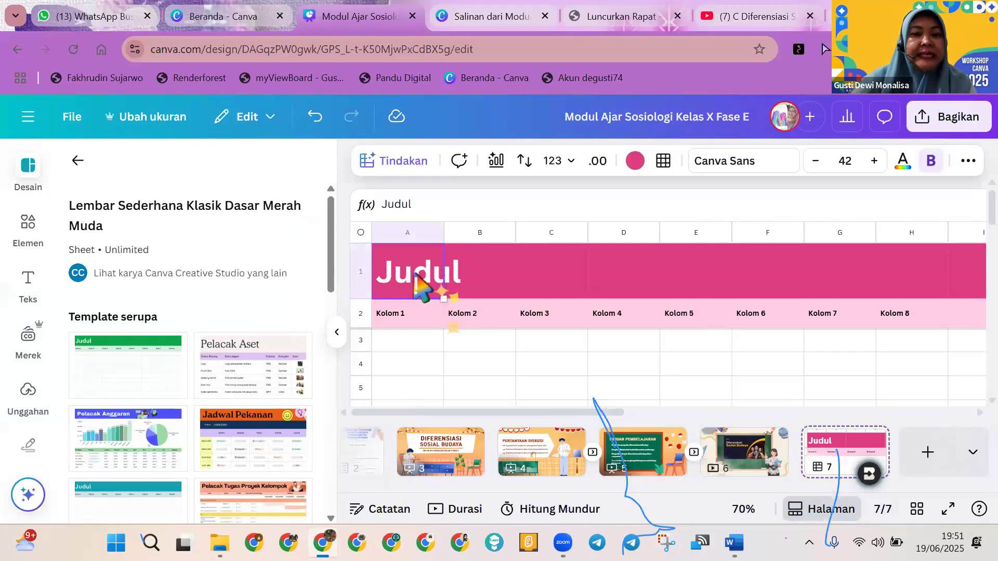
click(426, 209)
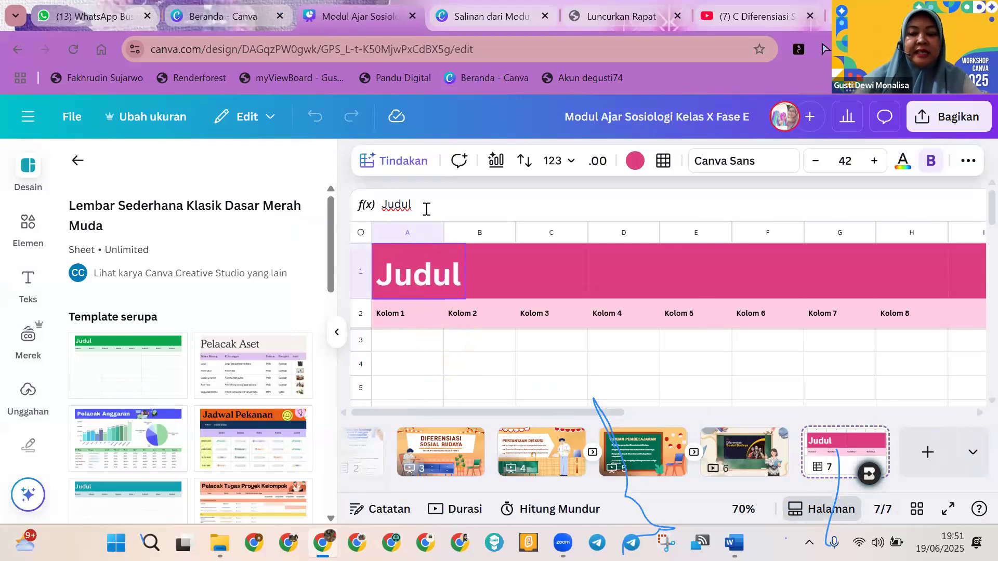
key(BackSpace)
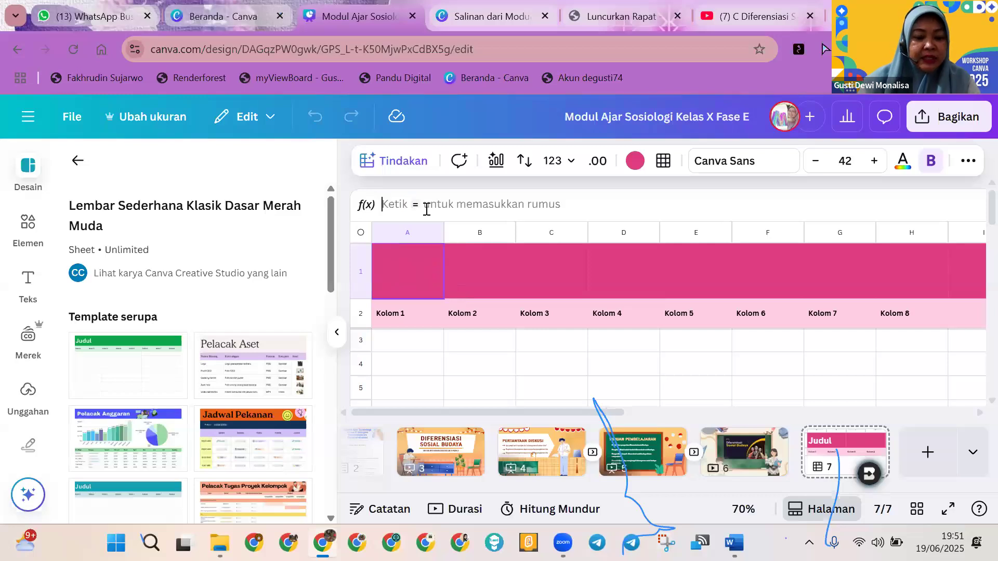
text(R)
text(b)
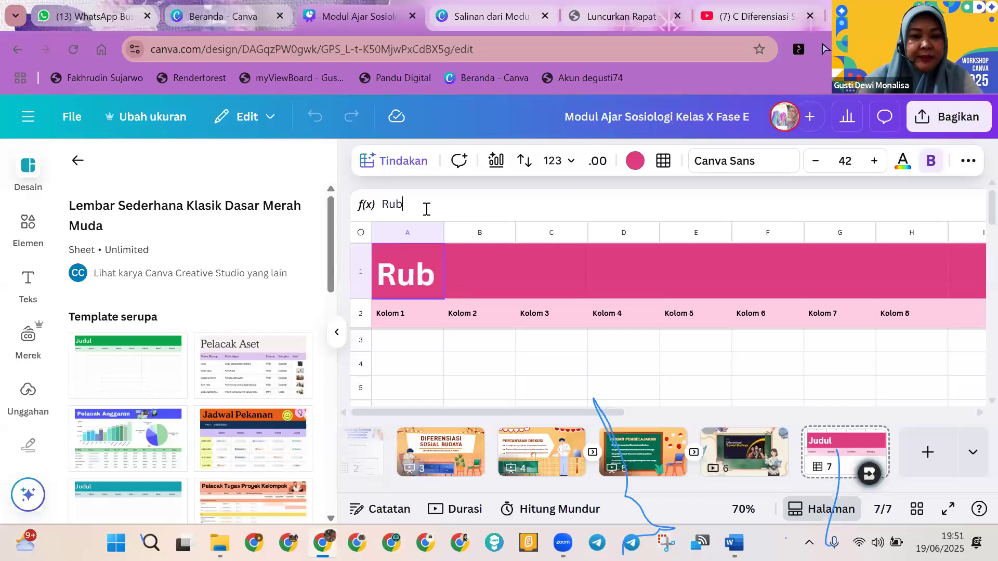
text(rik Pen)
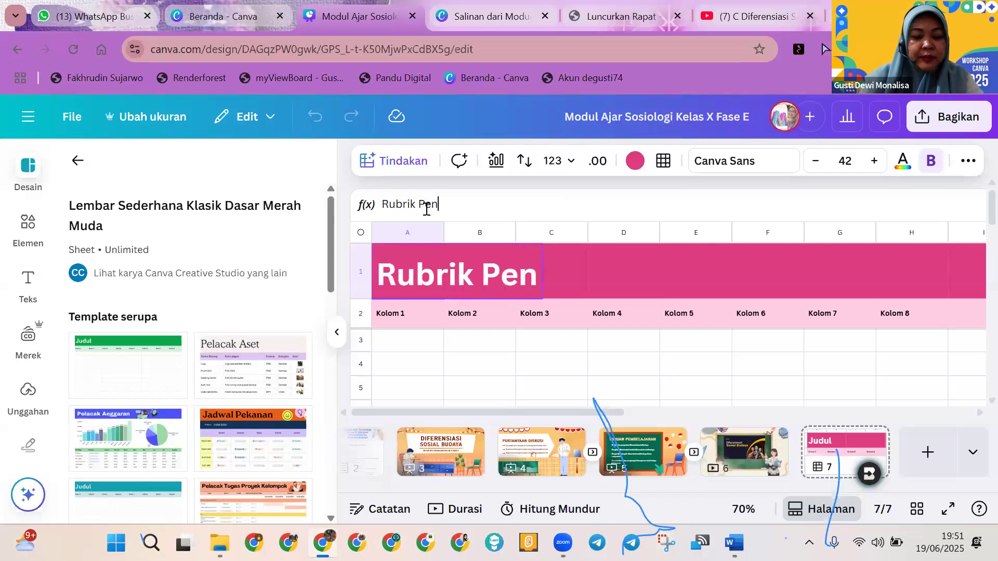
text(ilaian )
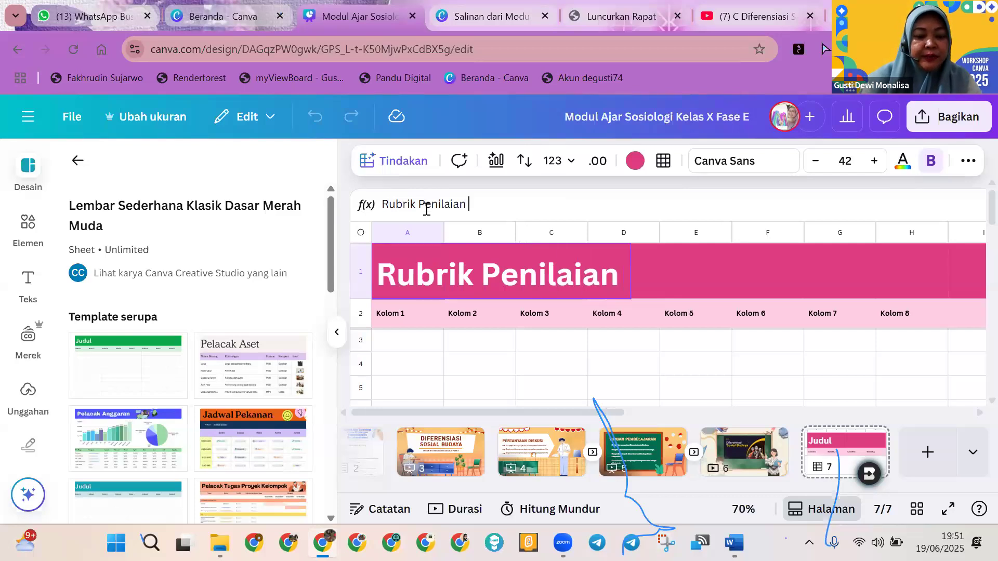
text(Tugas)
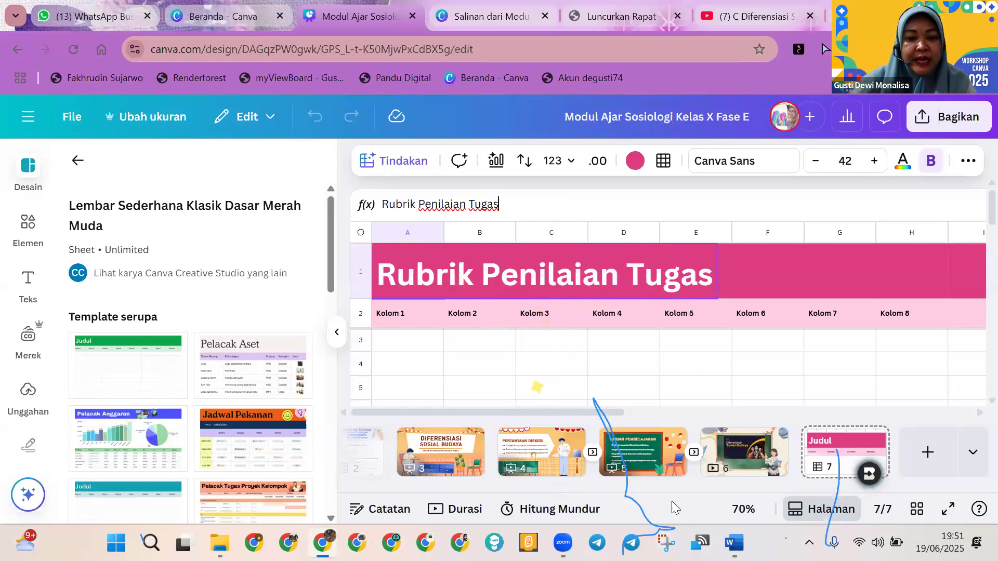
Step: Examine the "Rubrik Penilaian" table under "15. Lembar Kerja Peserta Didik" in the page 2 Doc, including its criteria and rating levels
drag(580, 486, 482, 488)
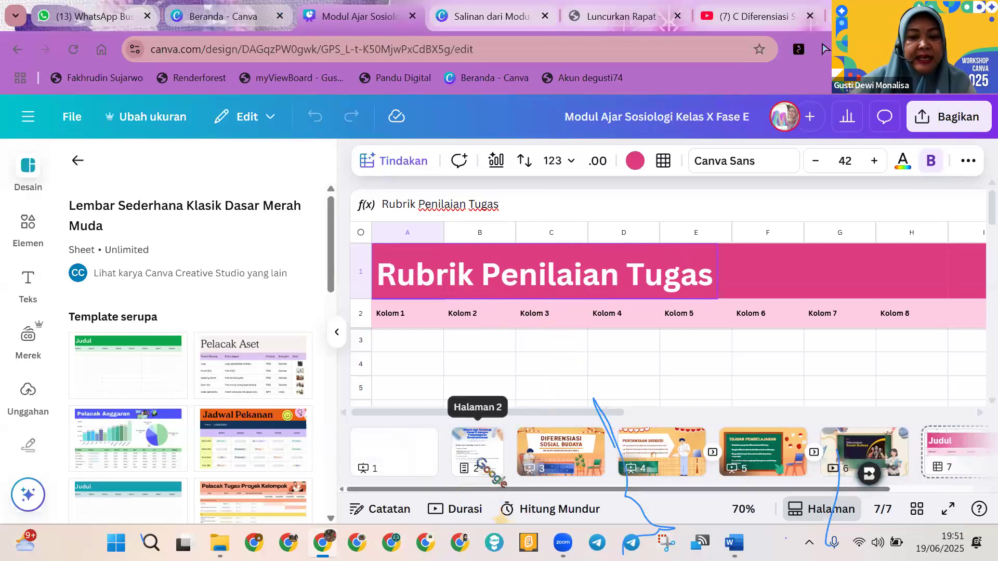
click(478, 460)
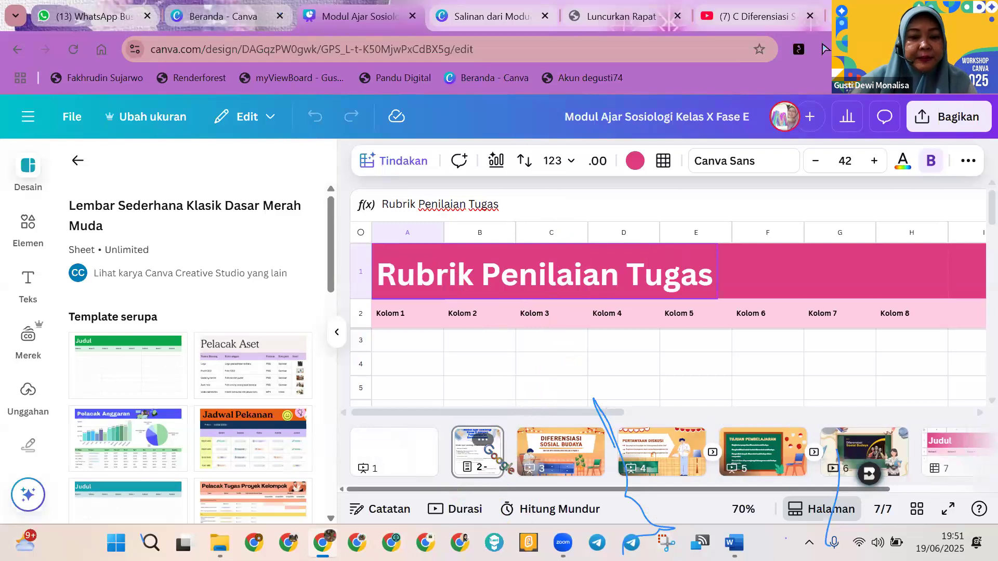
click(483, 466)
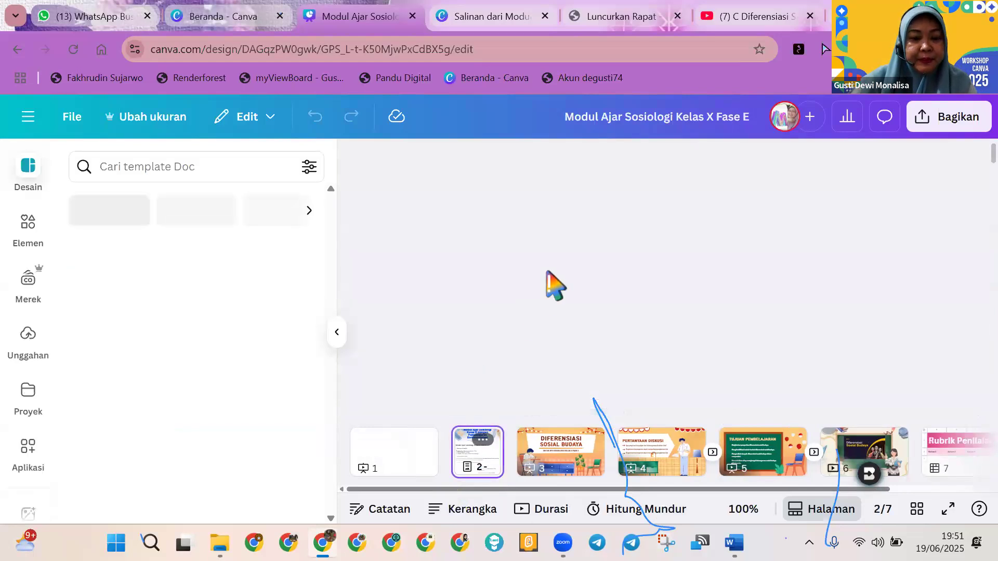
scroll(624, 320, down, 20)
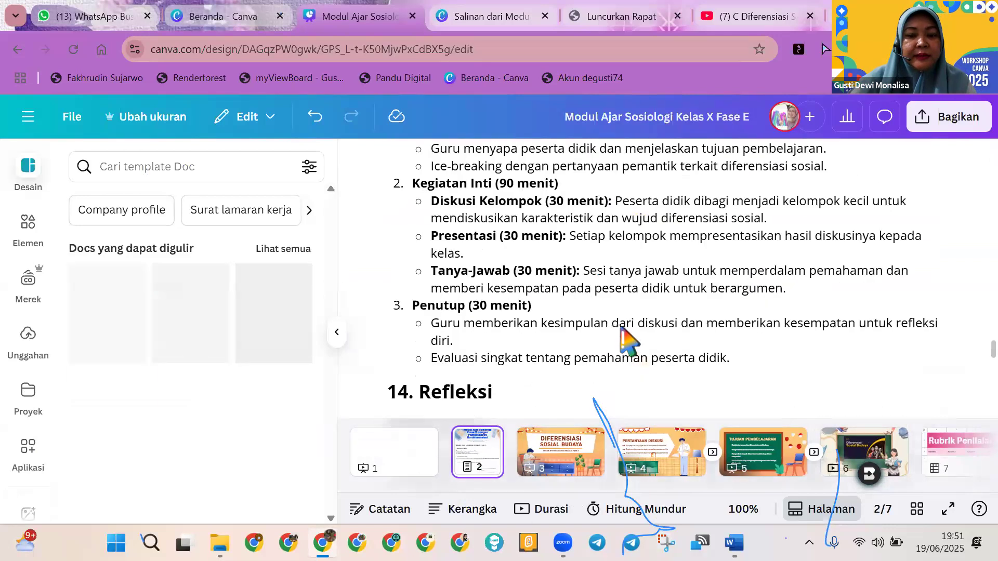
scroll(629, 341, down, 4)
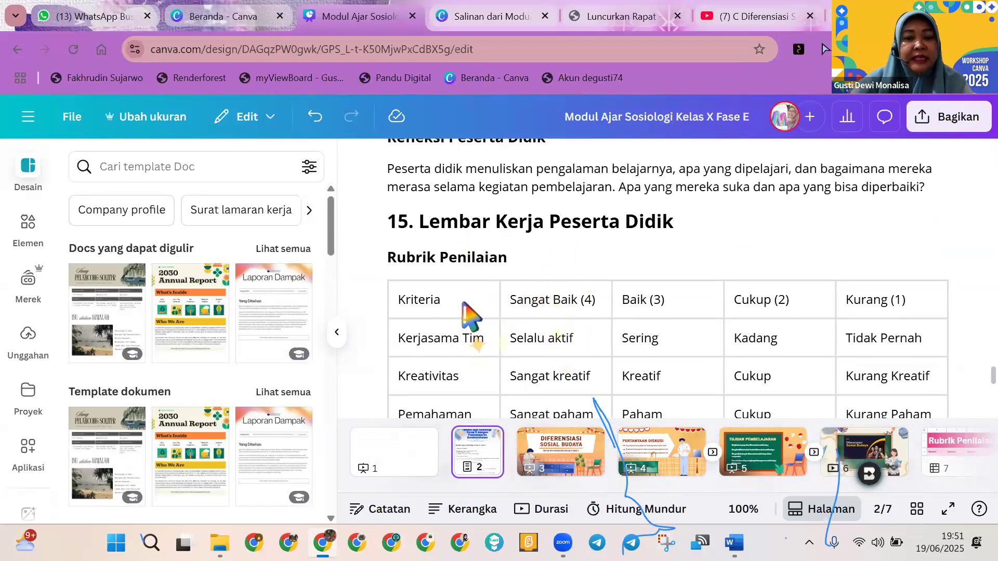
scroll(470, 316, down, 2)
scroll(470, 316, up, 10)
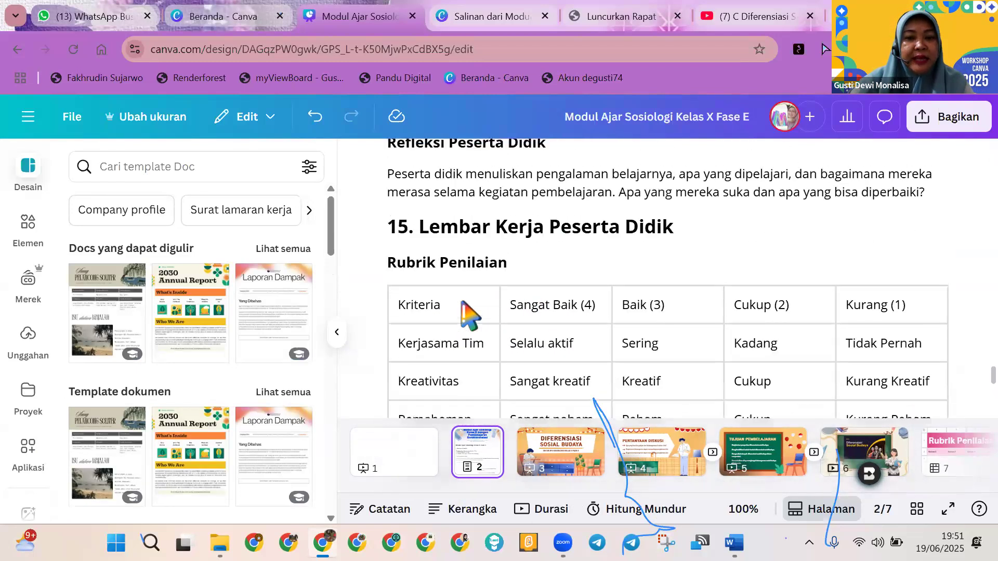
scroll(468, 317, up, 2)
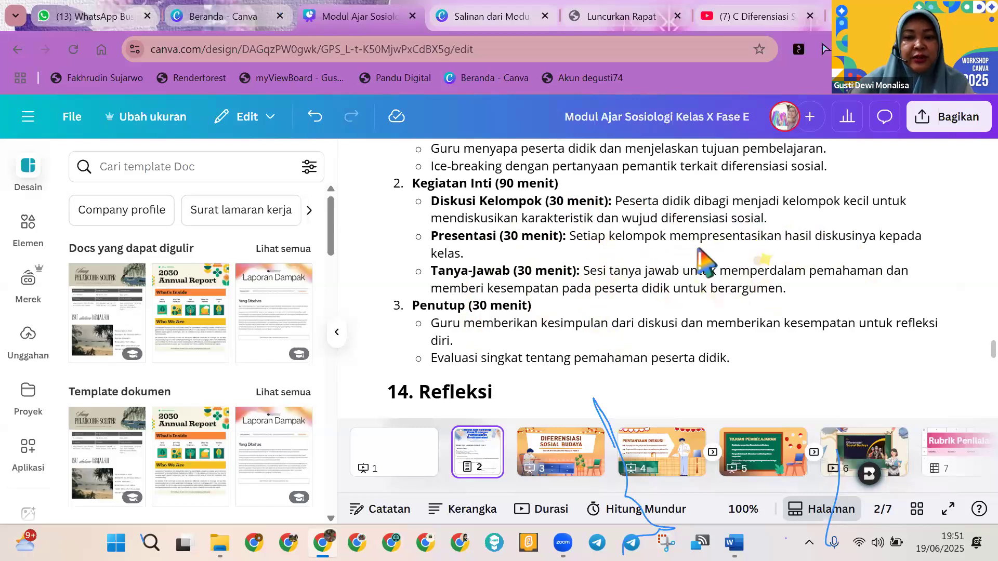
scroll(685, 293, down, 9)
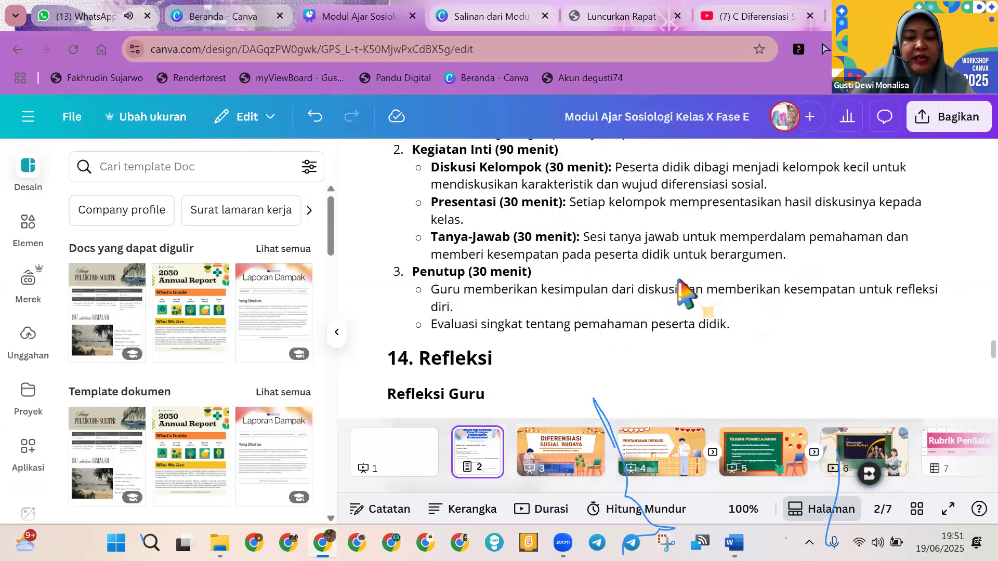
scroll(685, 292, down, 3)
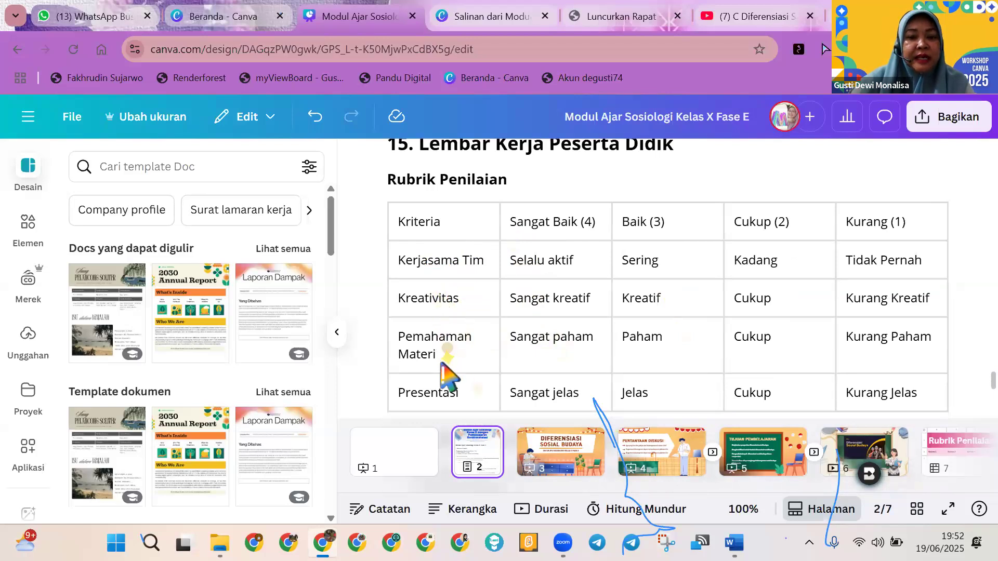
scroll(449, 382, down, 2)
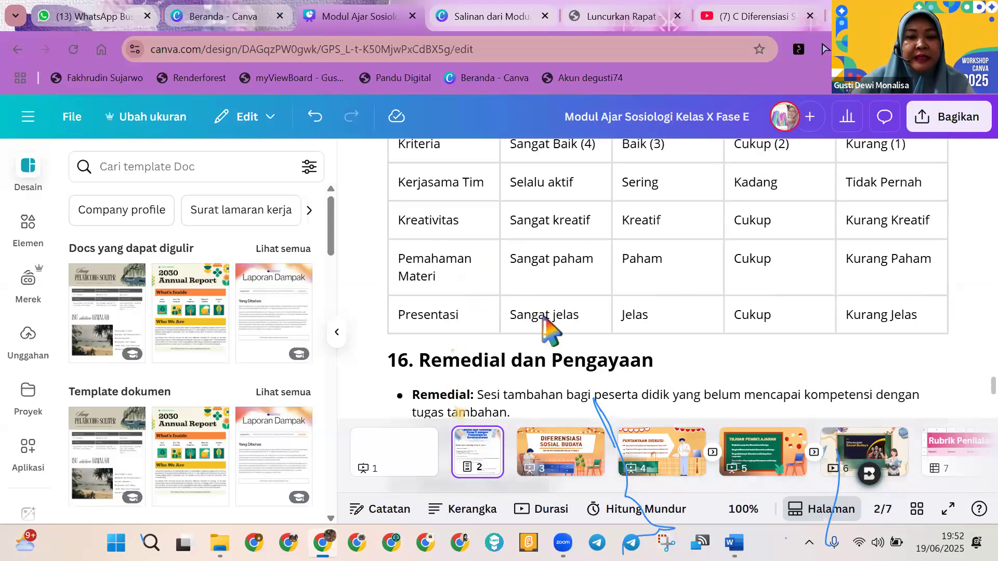
scroll(546, 325, up, 2)
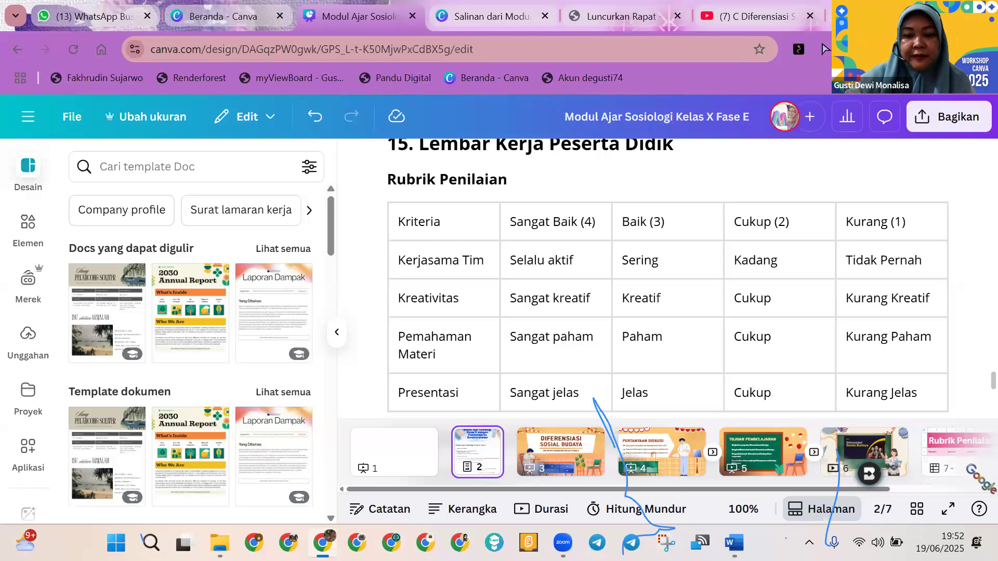
Step: On the page 7 sheet, replace the "Kolom 1" heading in cell A2 with "Kelompok" and set its font size to 12
click(971, 471)
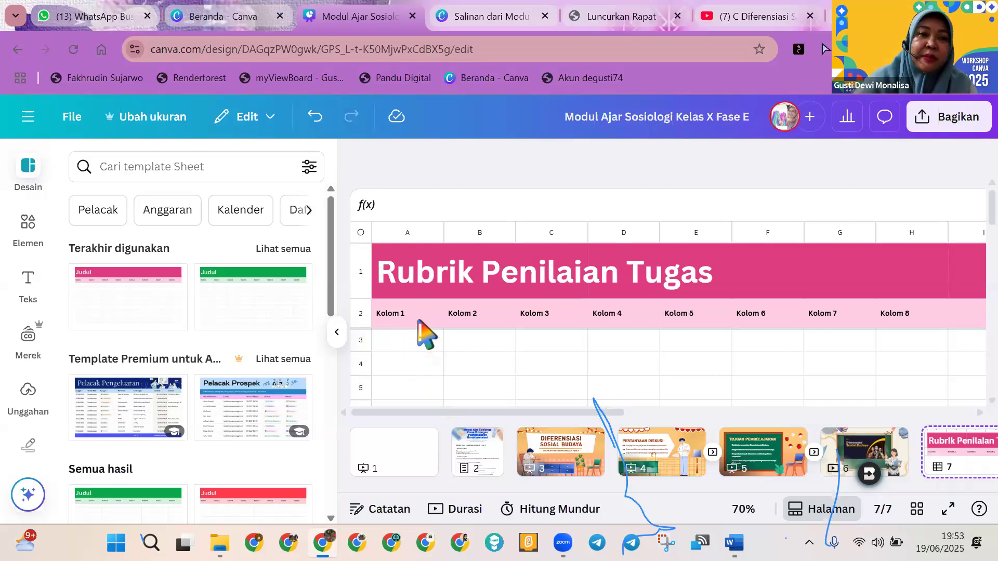
click(413, 321)
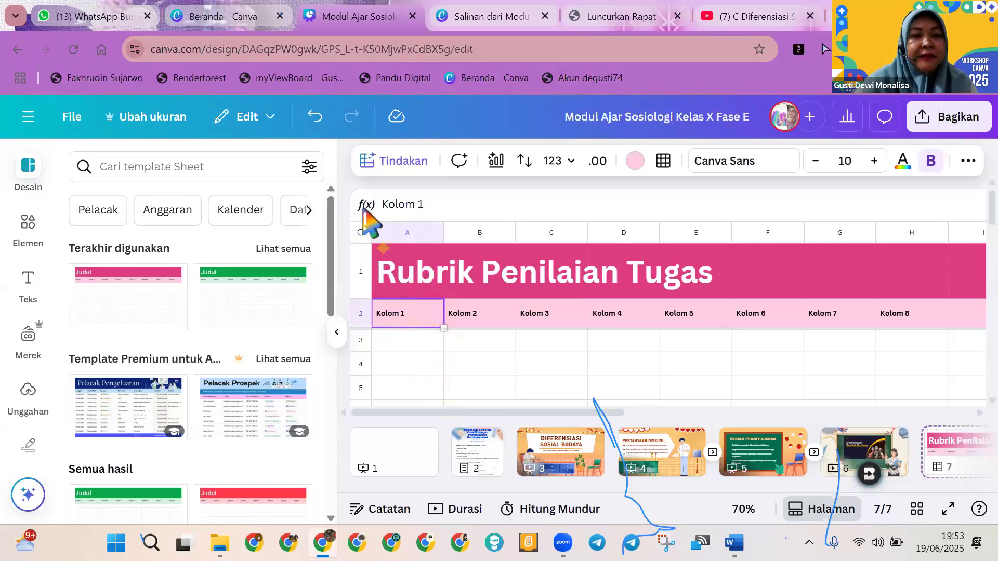
click(427, 205)
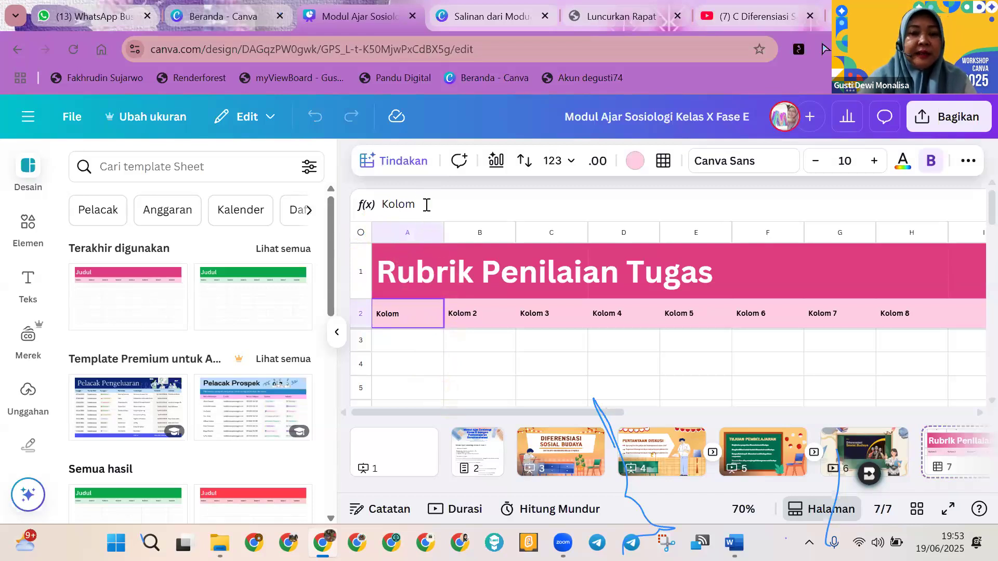
text(Kelom)
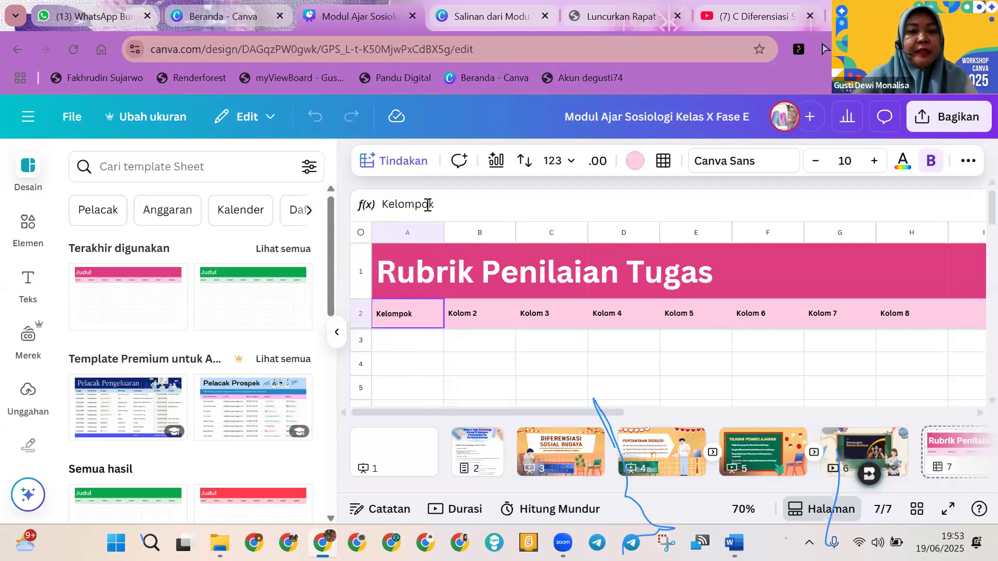
click(876, 161)
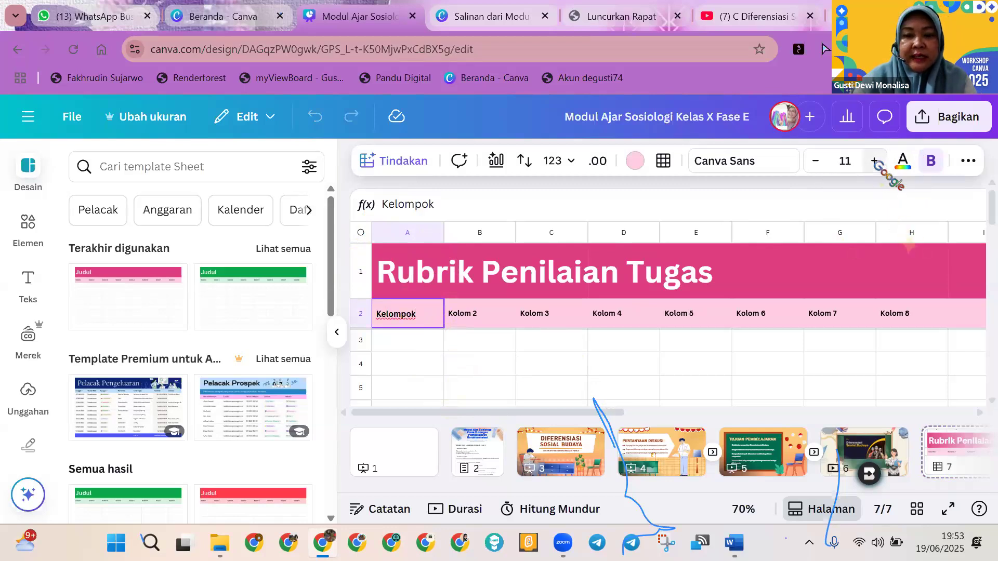
click(875, 161)
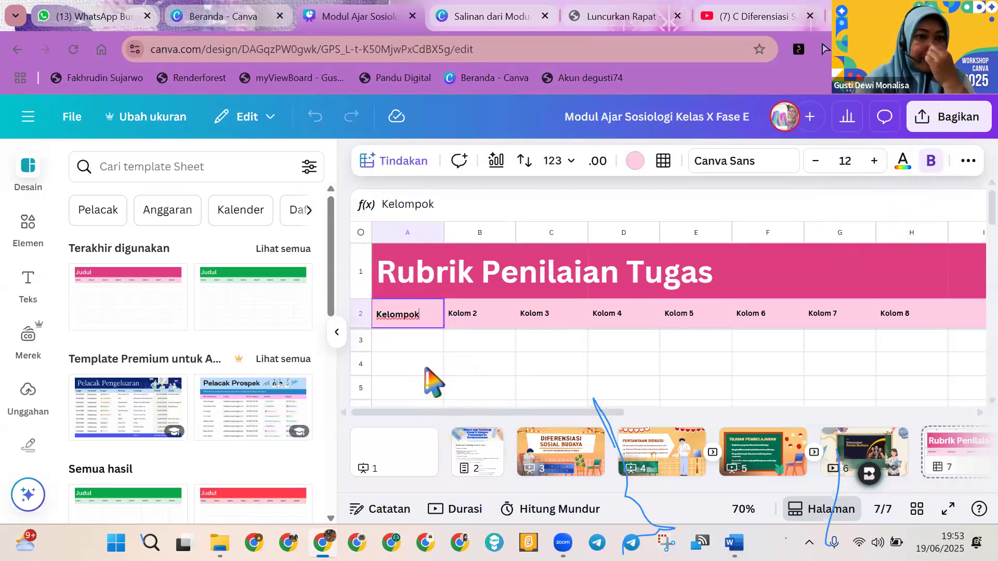
Step: Replace the "Kolom 2" heading in cell B2 with "Link Karya"
click(489, 320)
click(489, 320)
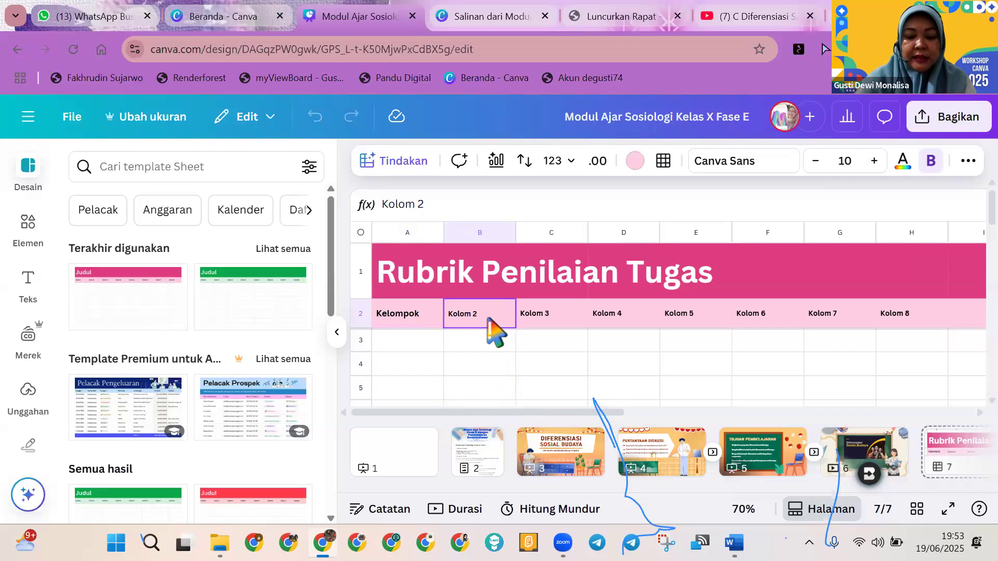
key(BackSpace)
key(BackSpace)
key(BackSpace)
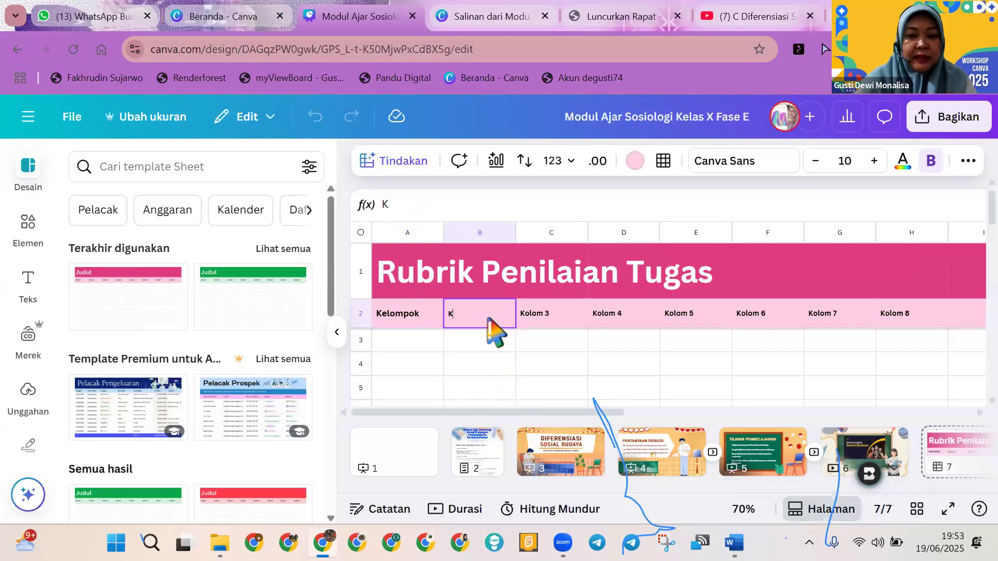
key(BackSpace)
text(Link Kary)
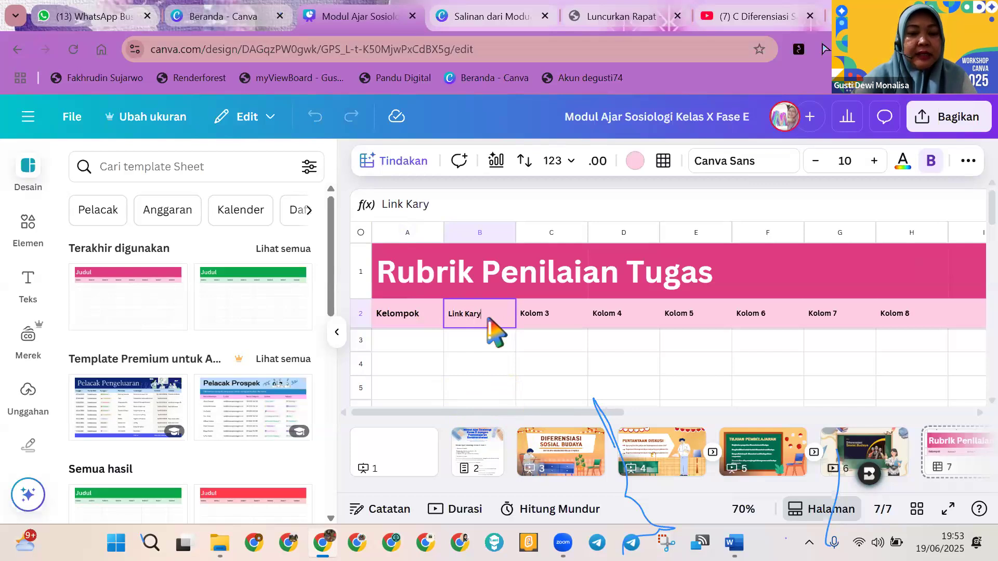
text(a)
click(490, 358)
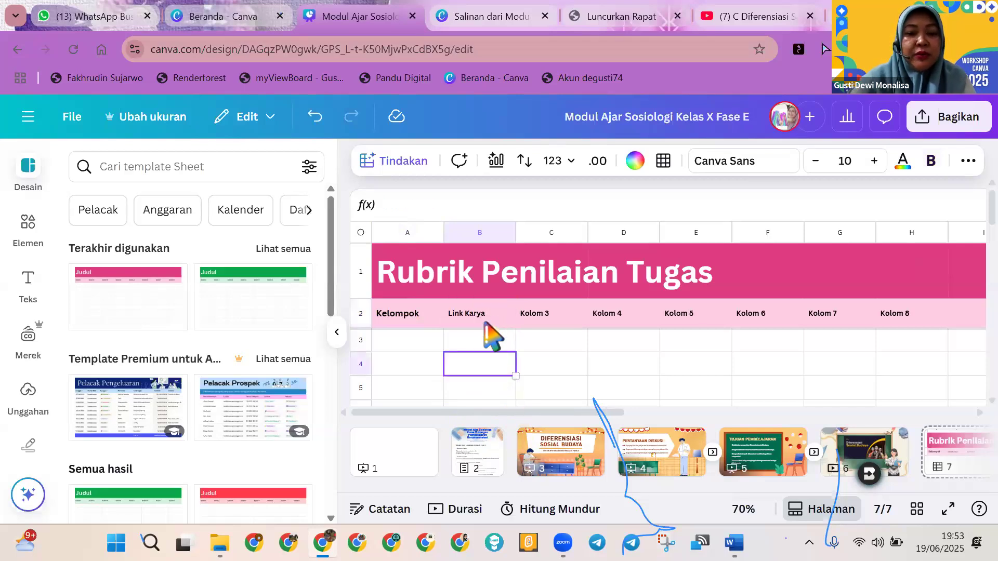
Step: Set the font size of the heading in cell B2 to 12
click(487, 314)
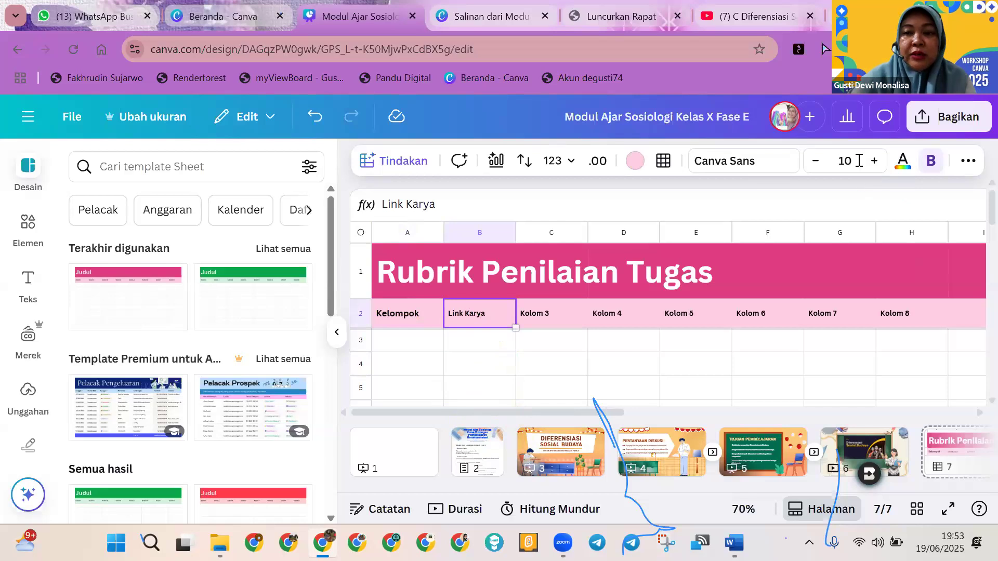
click(875, 161)
click(875, 161)
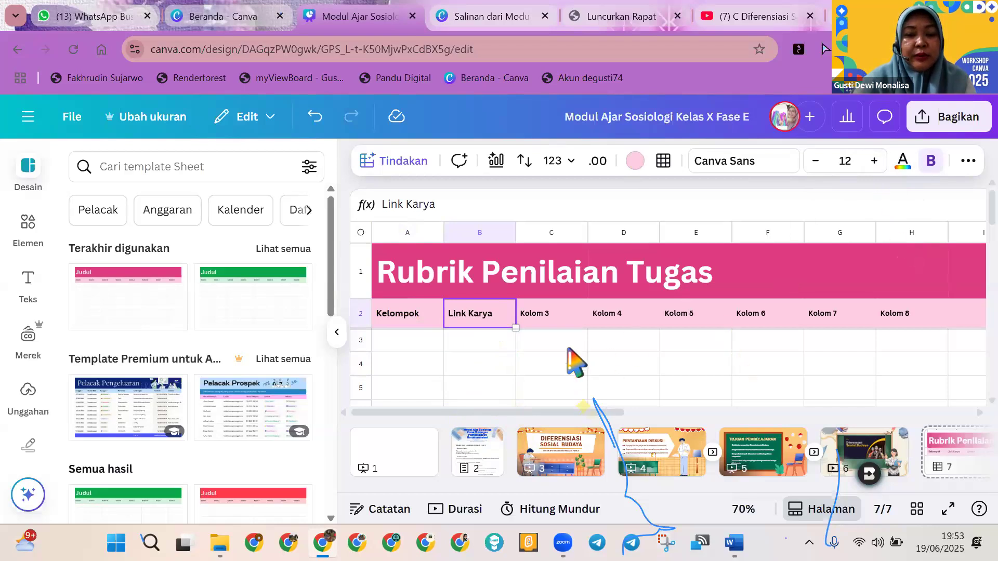
click(546, 338)
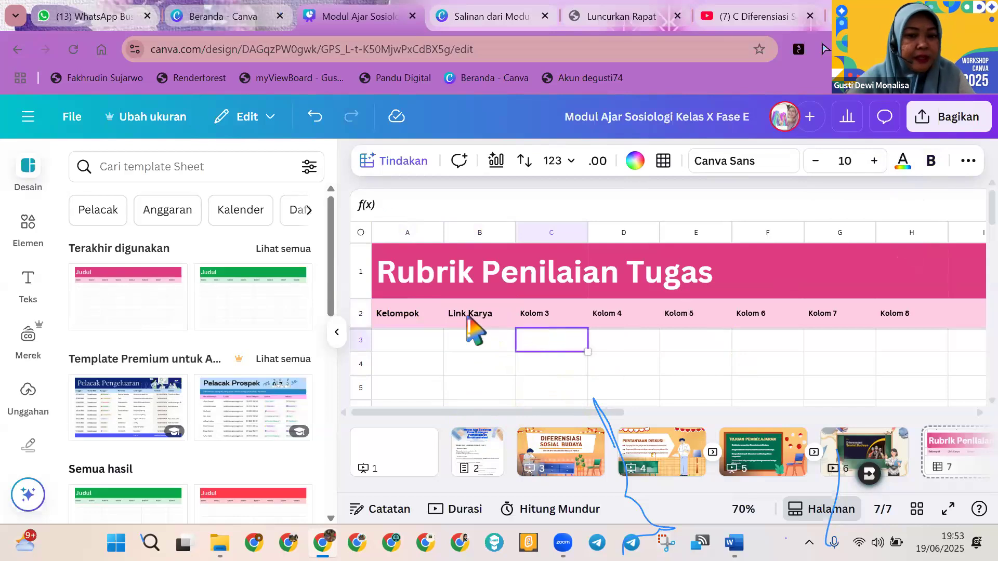
click(490, 316)
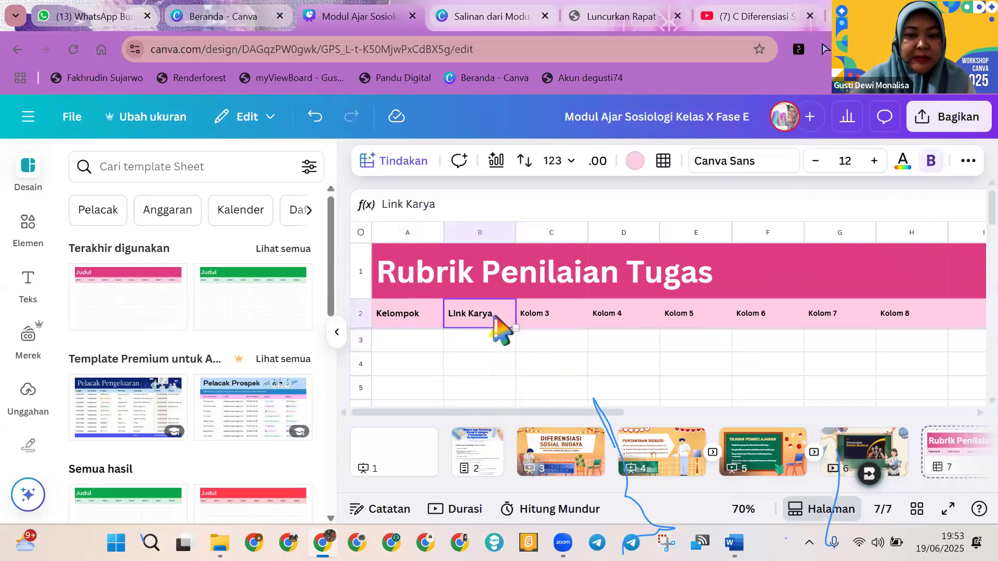
double_click(503, 317)
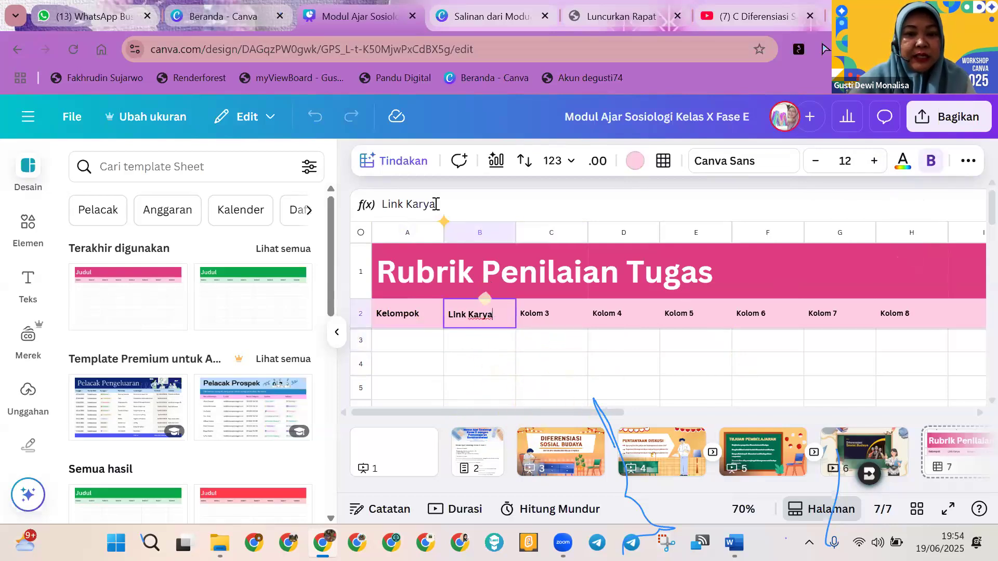
drag(494, 317, 448, 317)
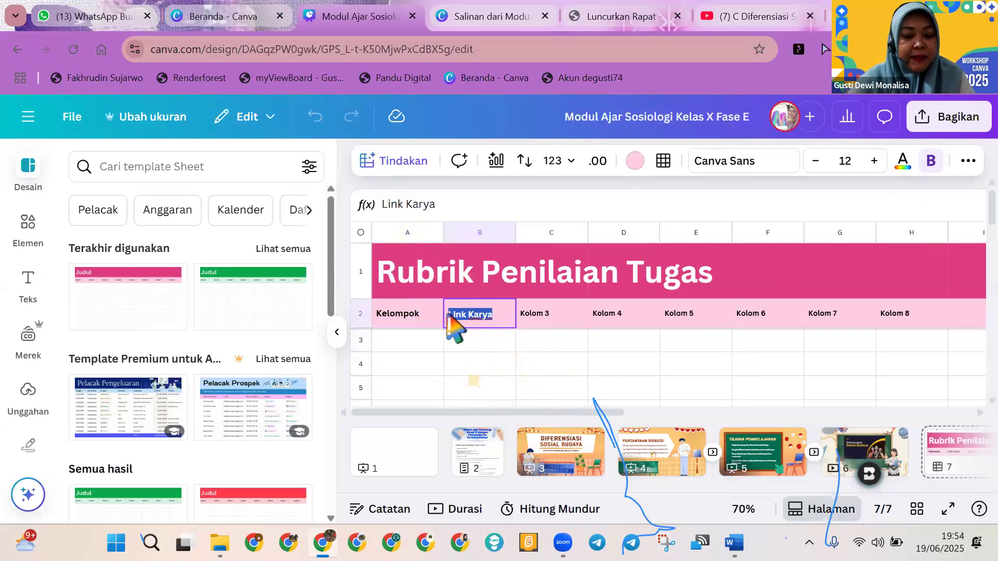
click(552, 317)
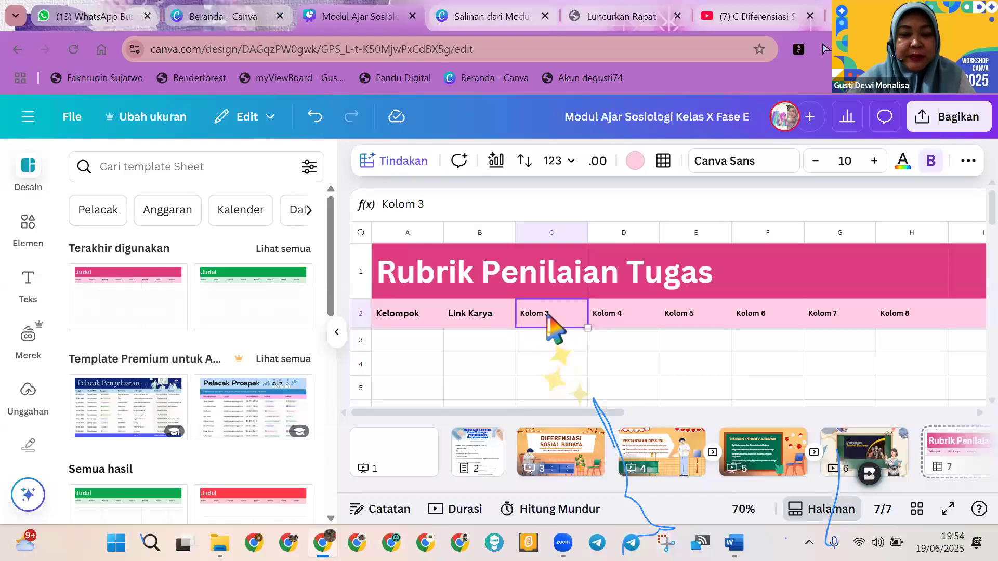
double_click(492, 316)
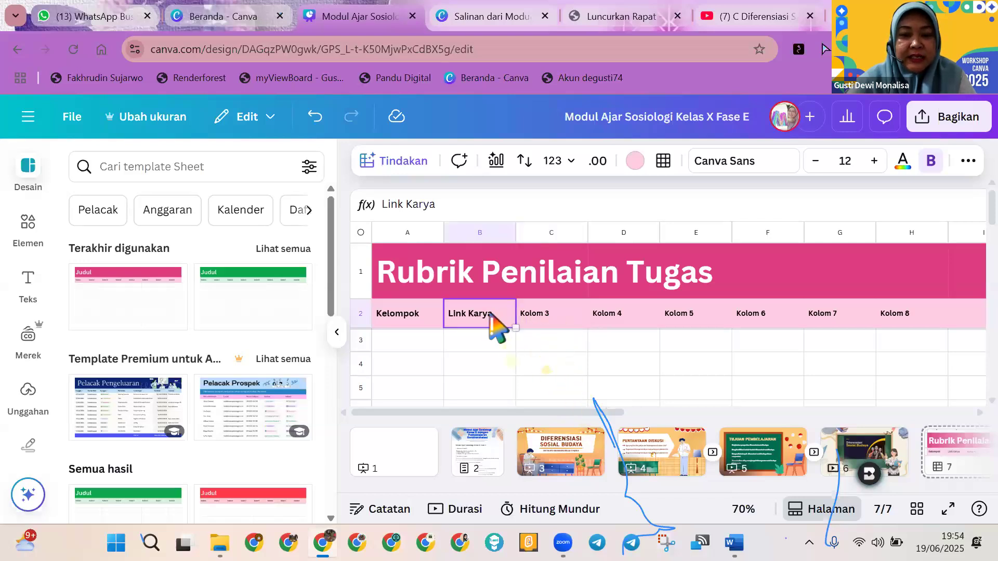
drag(500, 316, 443, 311)
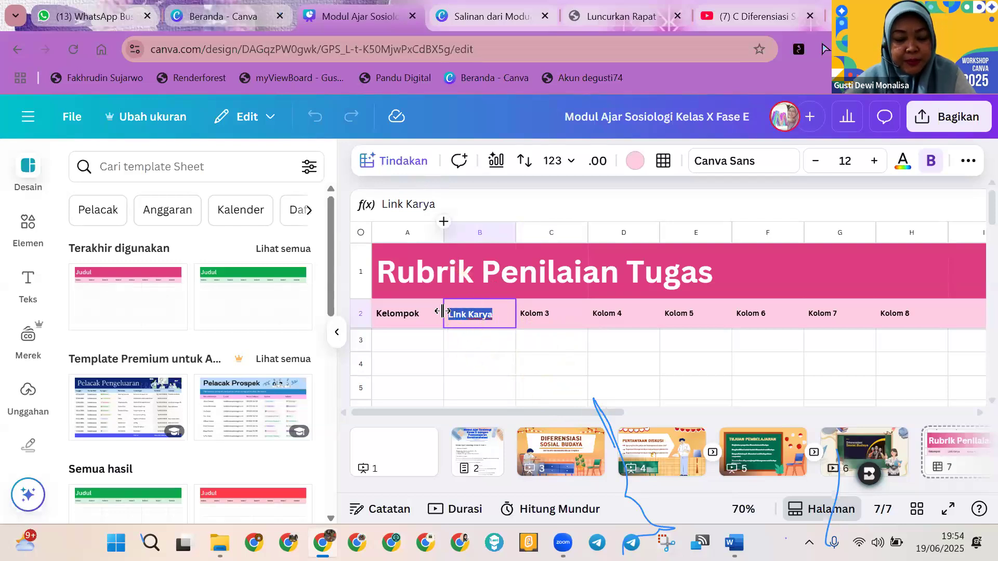
Step: Replace the "Kolom 3" heading in cell C2 with "Link Karya"
double_click(556, 316)
drag(554, 315, 519, 315)
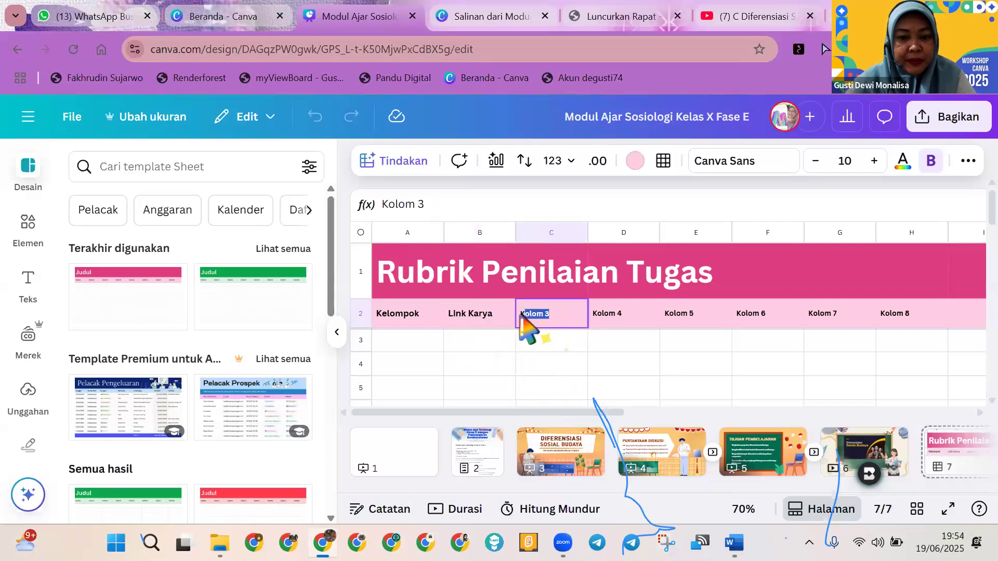
text(Link Karya)
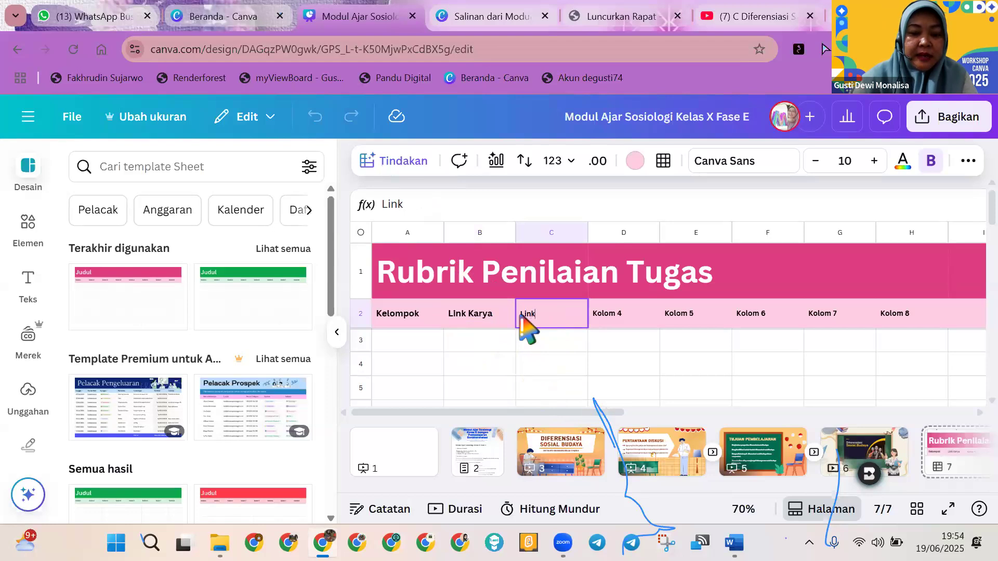
Step: Replace the heading text in cell B2 with "Kriteria"
click(493, 319)
drag(490, 318, 449, 320)
text(Kriteria)
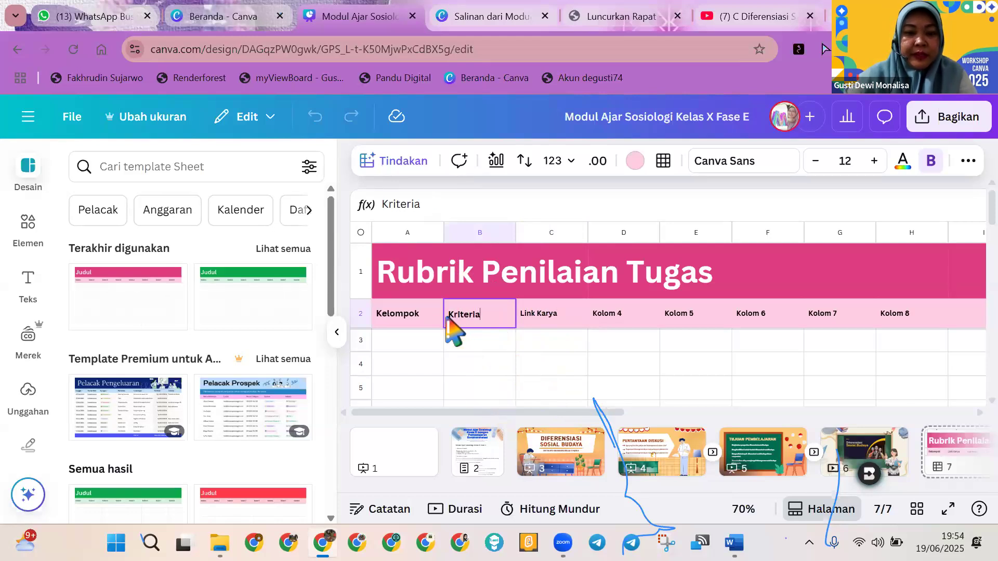
Step: Set the font size of the "Link Karya" heading in cell C2 to 12
click(574, 320)
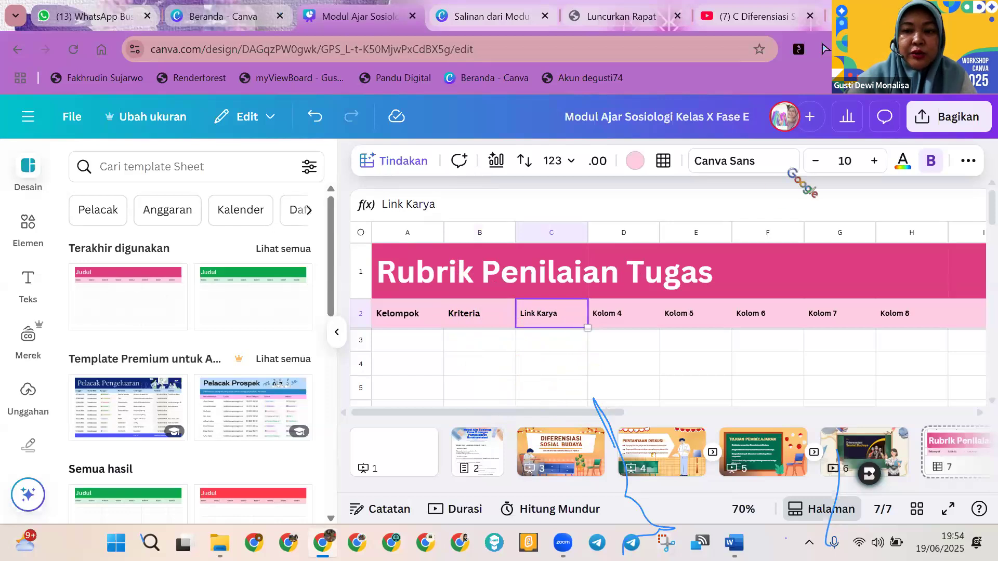
click(874, 161)
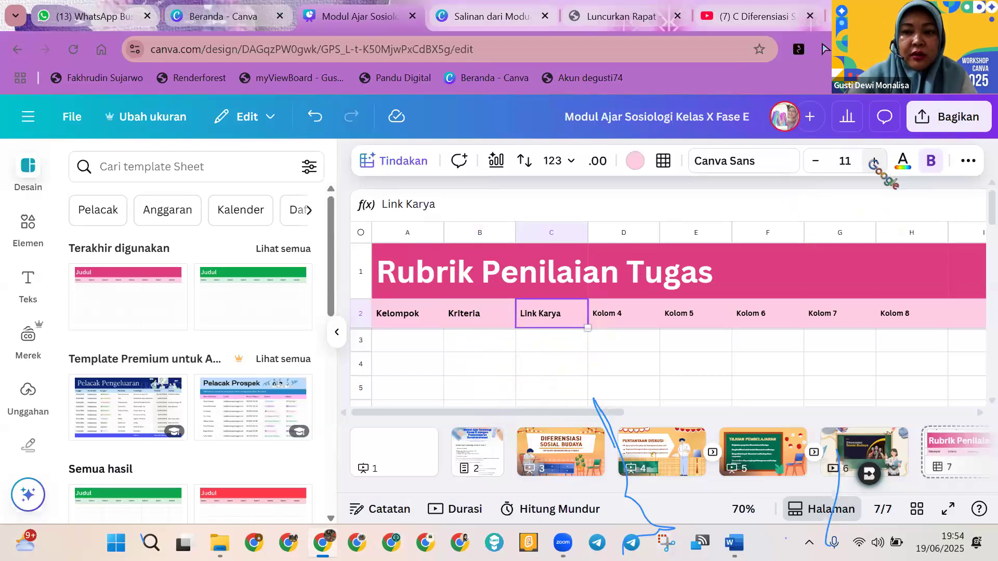
click(874, 161)
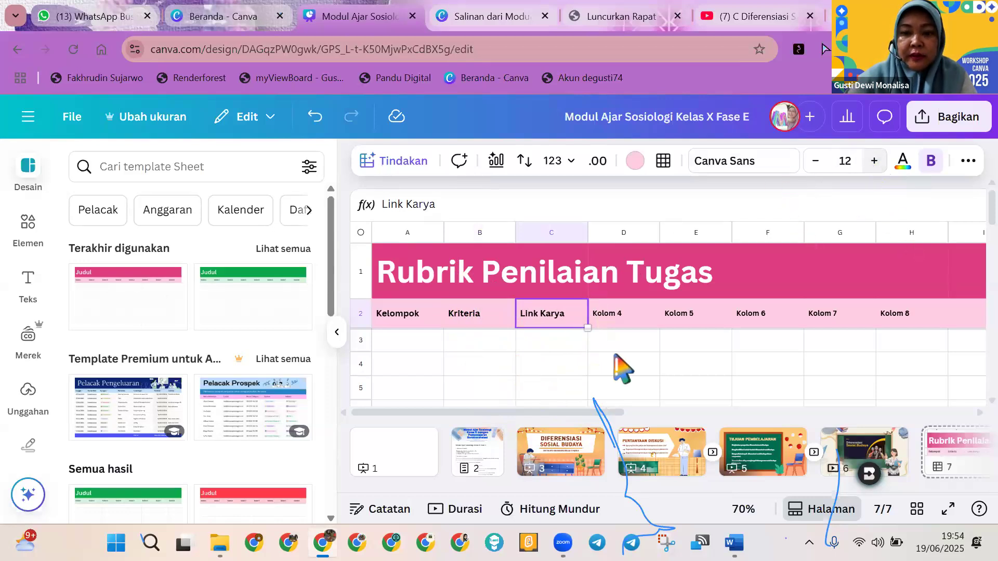
Step: Examine the column layout of the Rubrik Penilaian sheet in the copied module design and return to the Rubrik Penilaian Tugas sheet
click(629, 314)
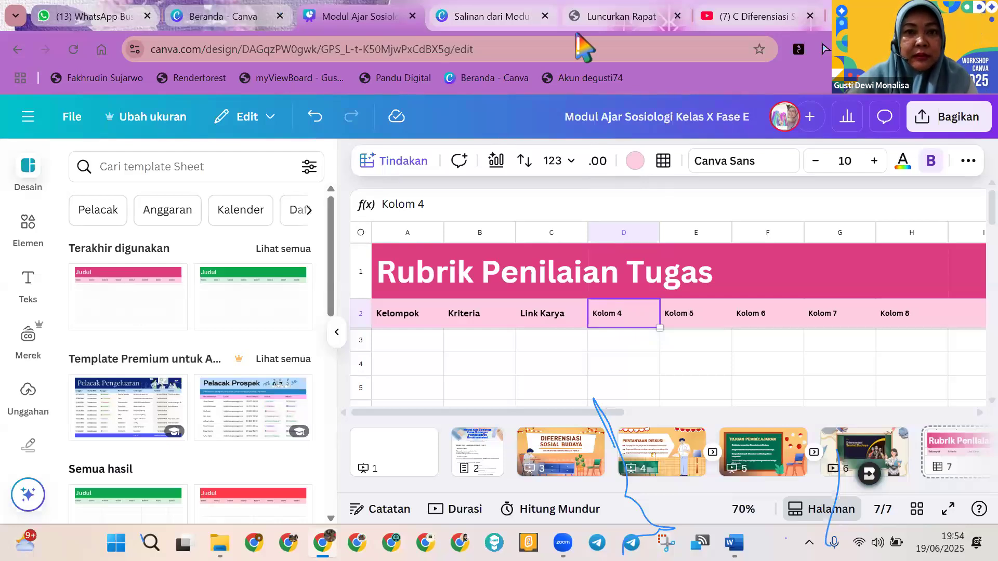
click(476, 15)
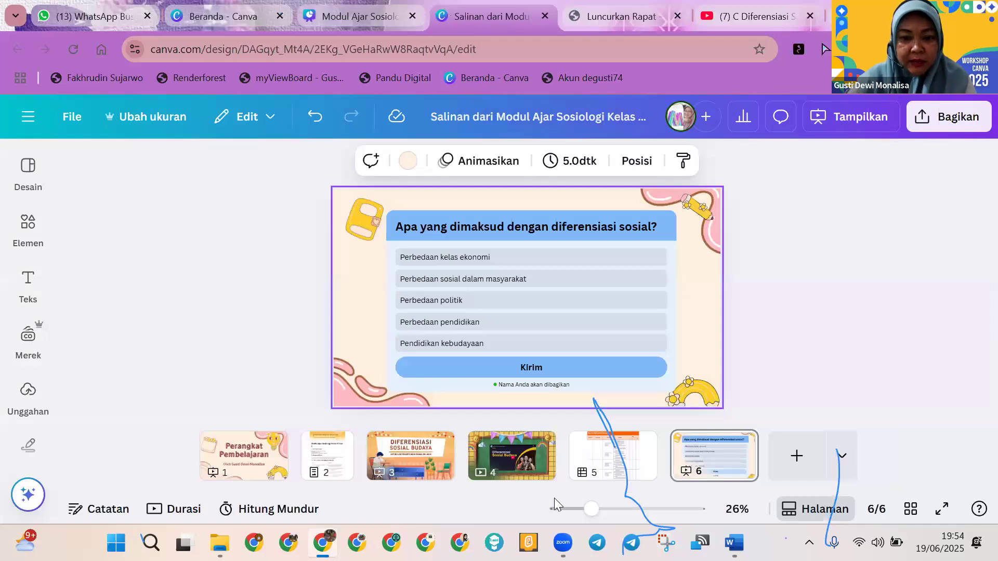
click(591, 452)
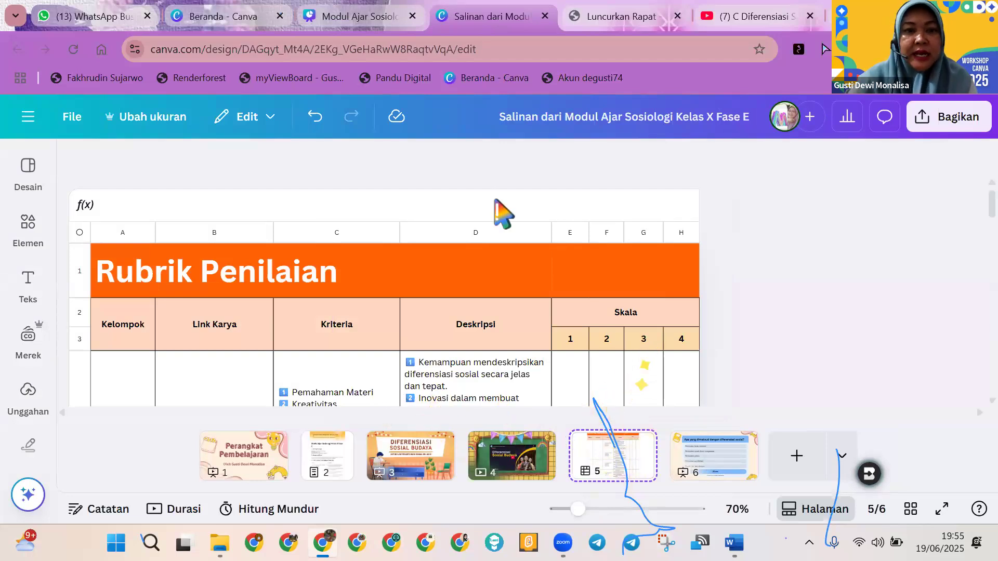
click(352, 12)
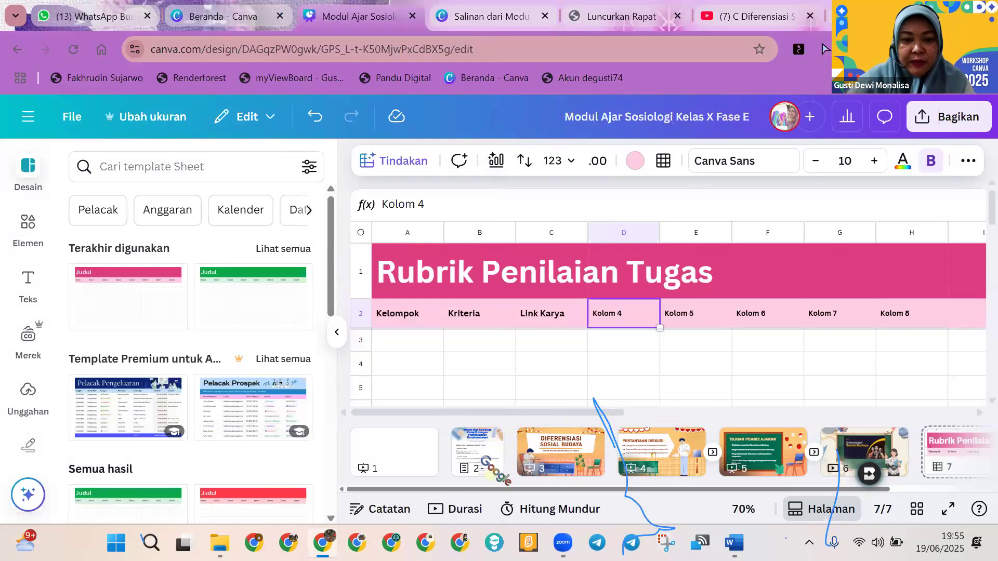
click(979, 466)
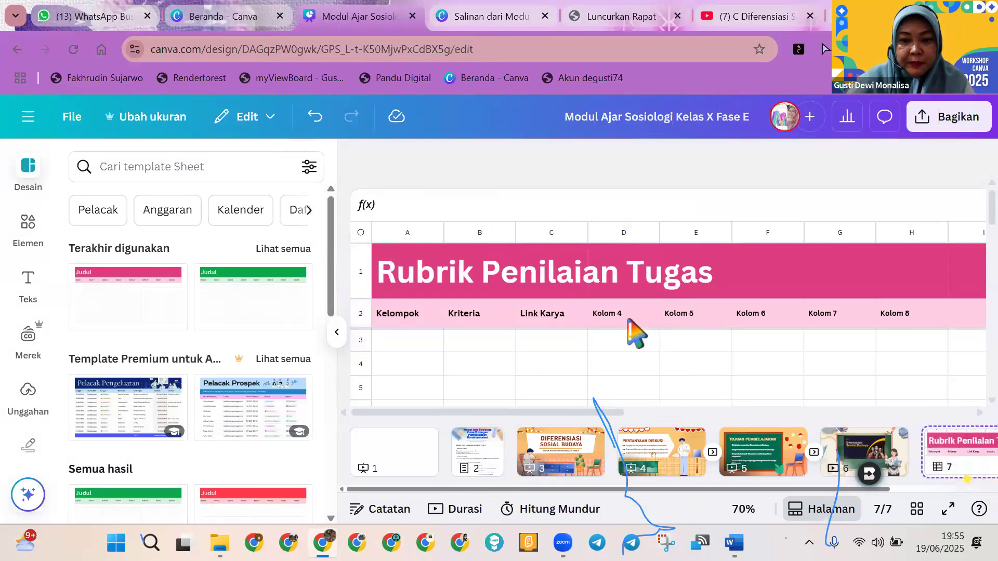
Step: Replace the Kolom 4 heading in cell D2 with "Skala" and set its font size to 12
click(630, 323)
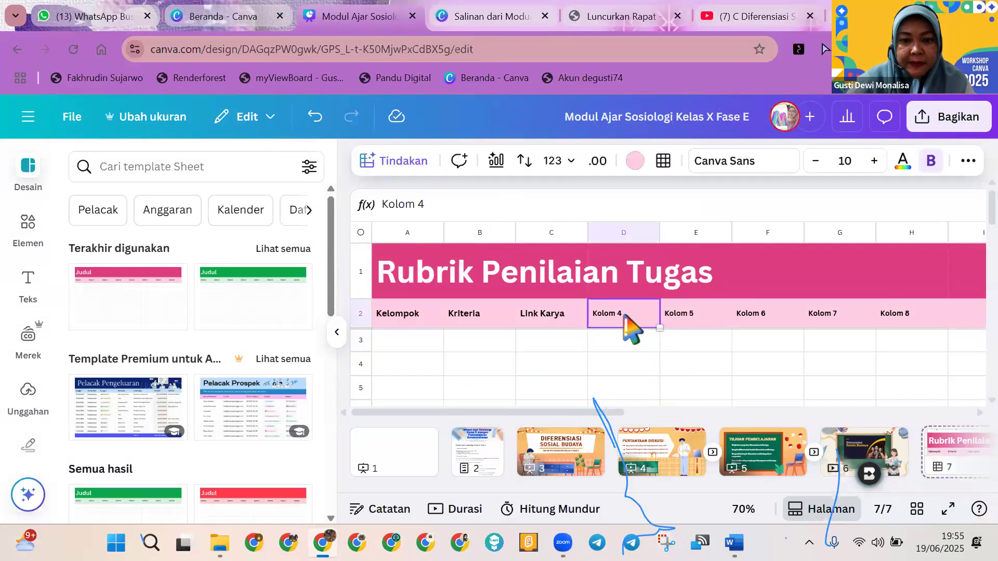
double_click(616, 323)
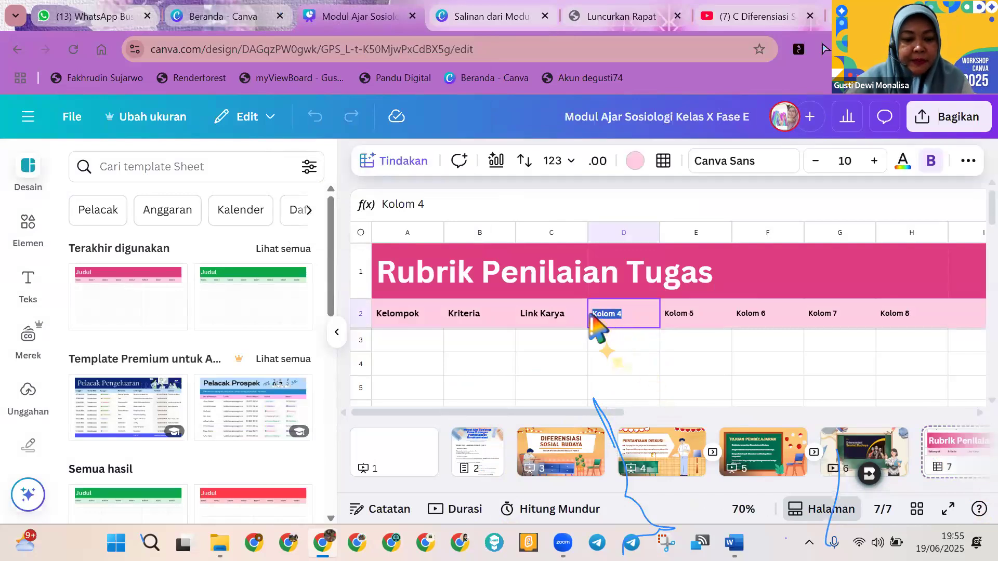
key(BackSpace)
text(Skala)
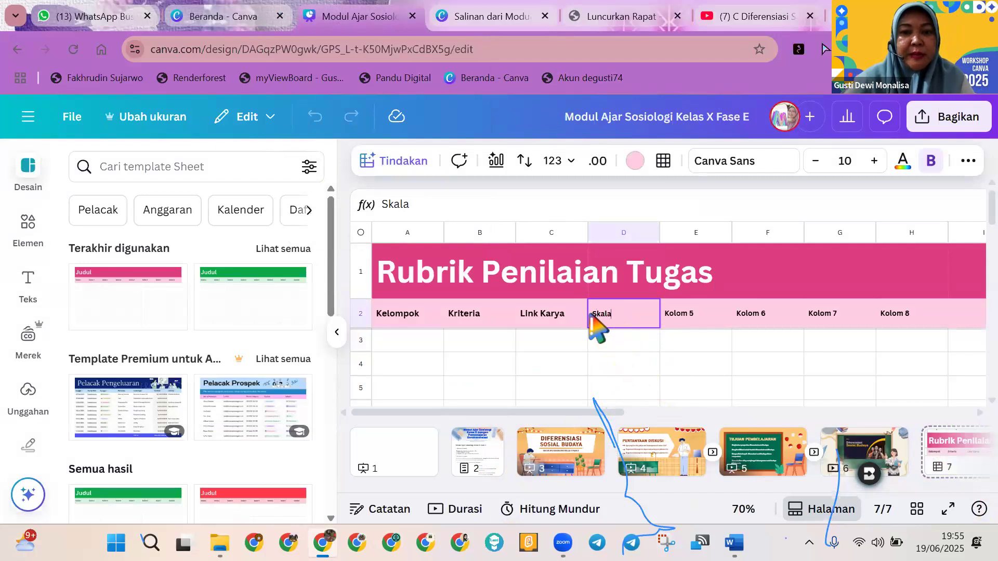
click(875, 160)
click(875, 162)
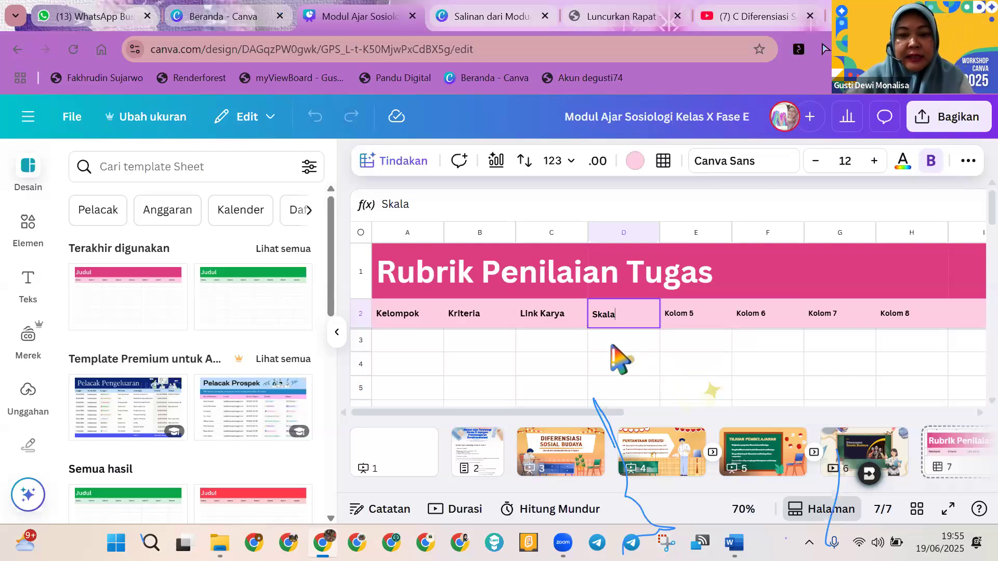
key(Return)
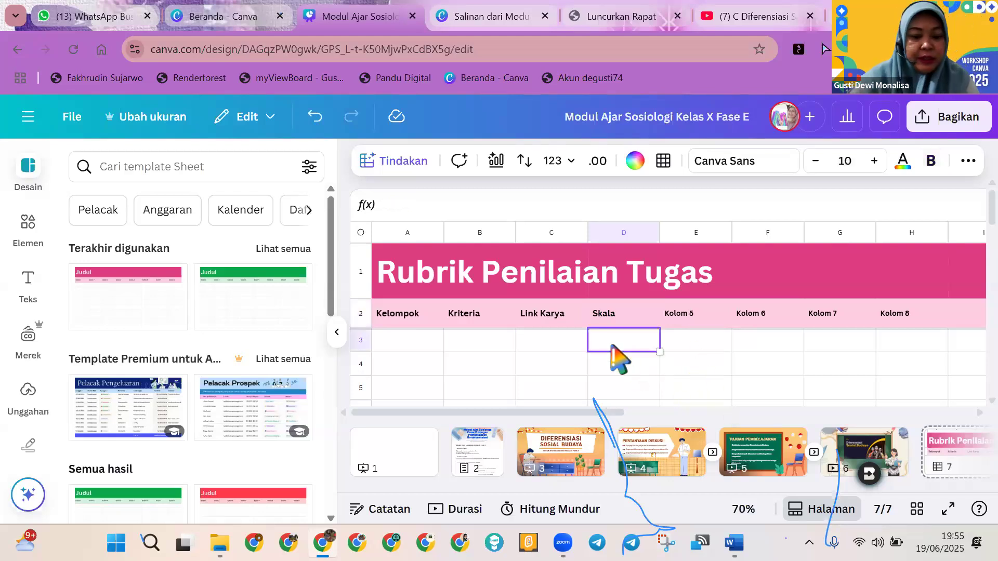
Step: Enter the scale labels "SB (4)", "B (3)", "C (2)" and "K (1)" in cells D3 through G3
text(SB (4)
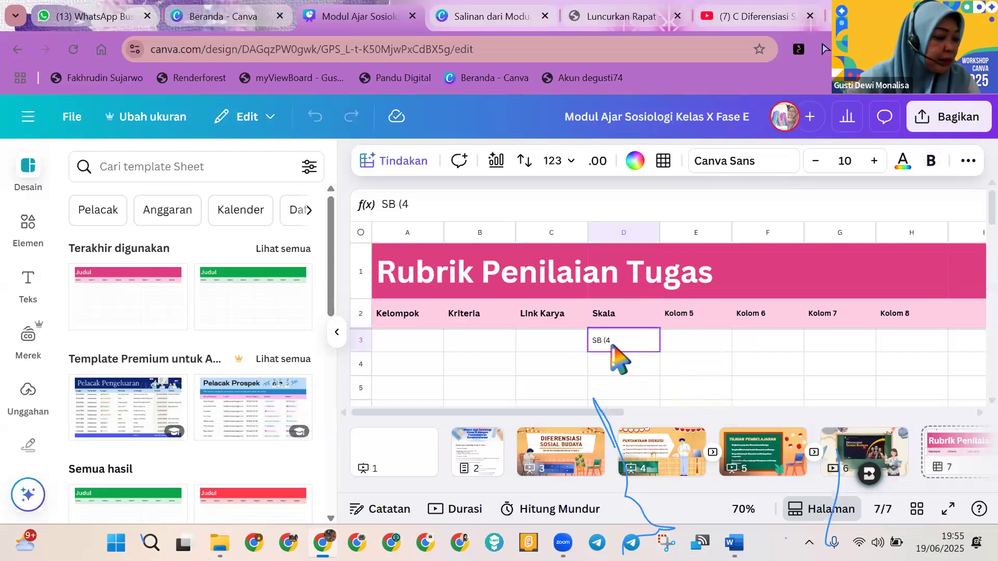
click(710, 355)
text(B (3)
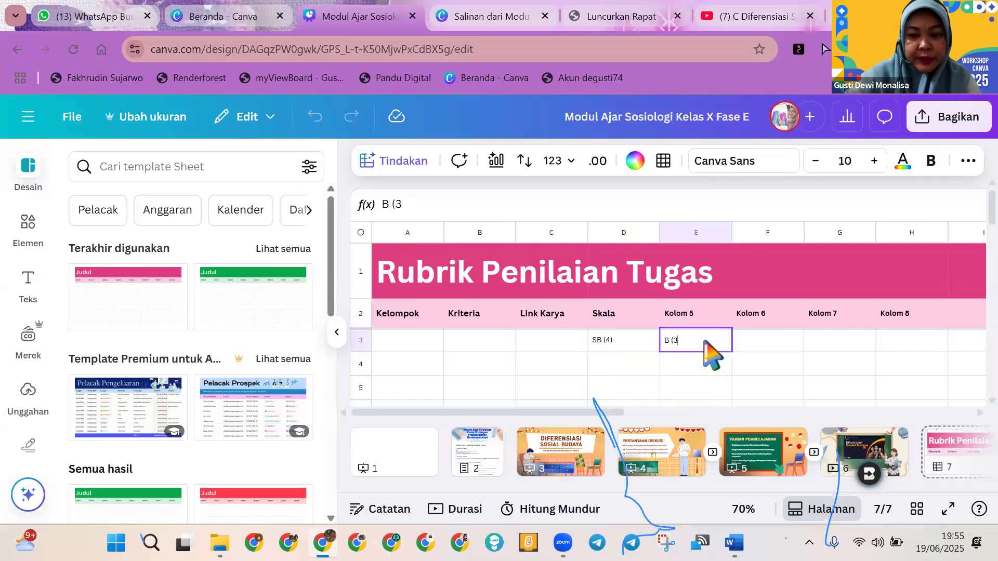
click(752, 343)
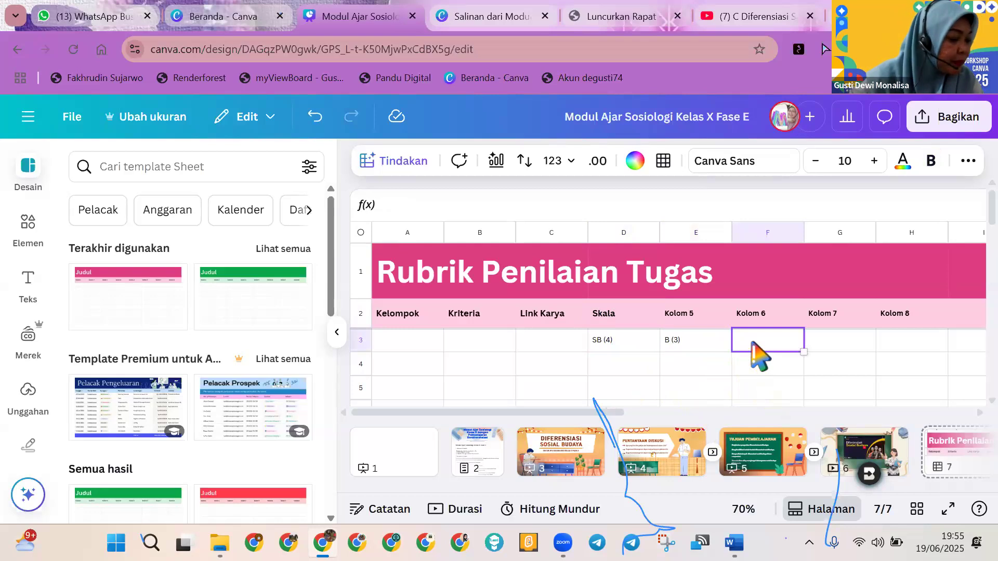
text(C (2)
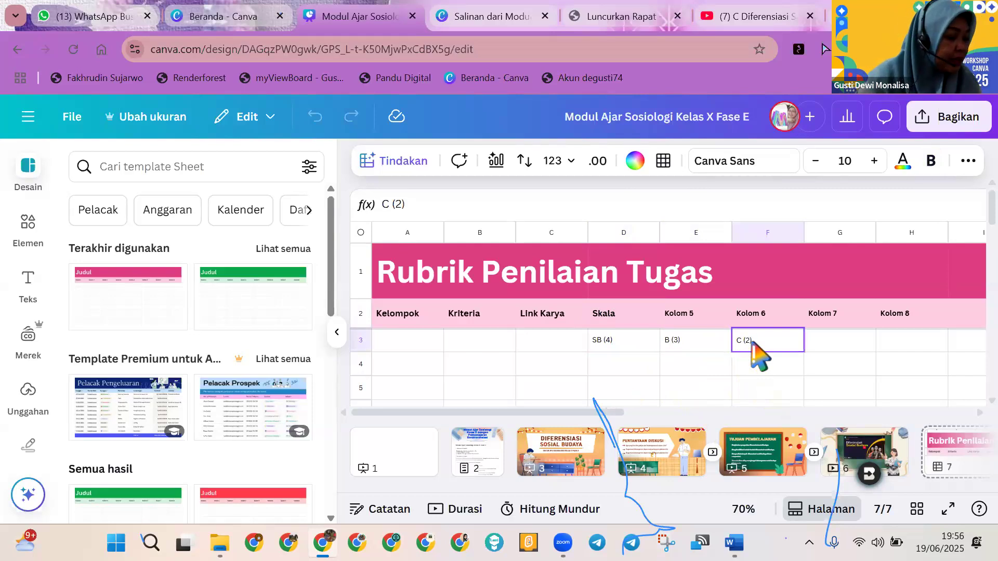
click(849, 341)
text(K (1)
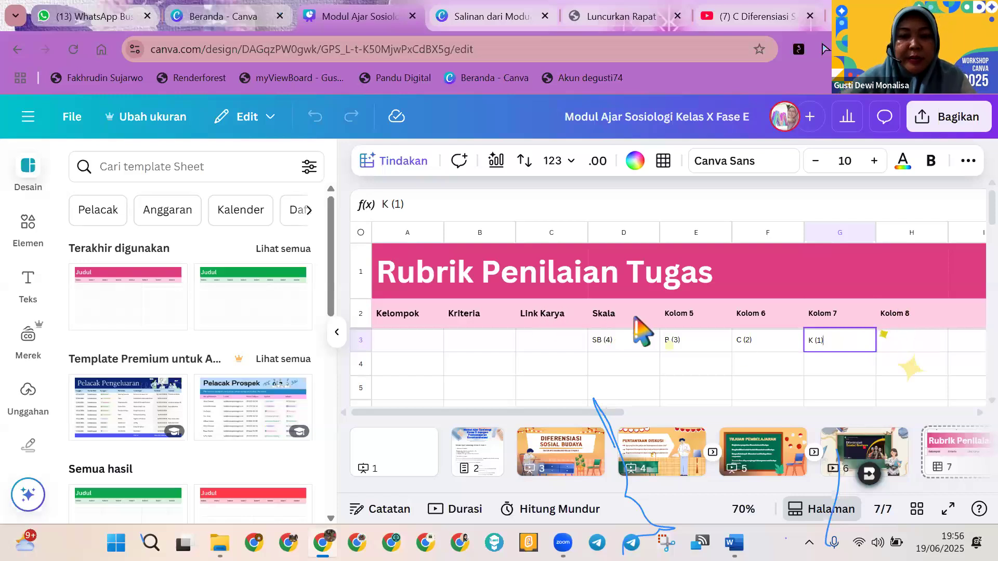
Step: Set the scale labels in cells D3 through G3 to font size 12 and centre them horizontally
click(602, 347)
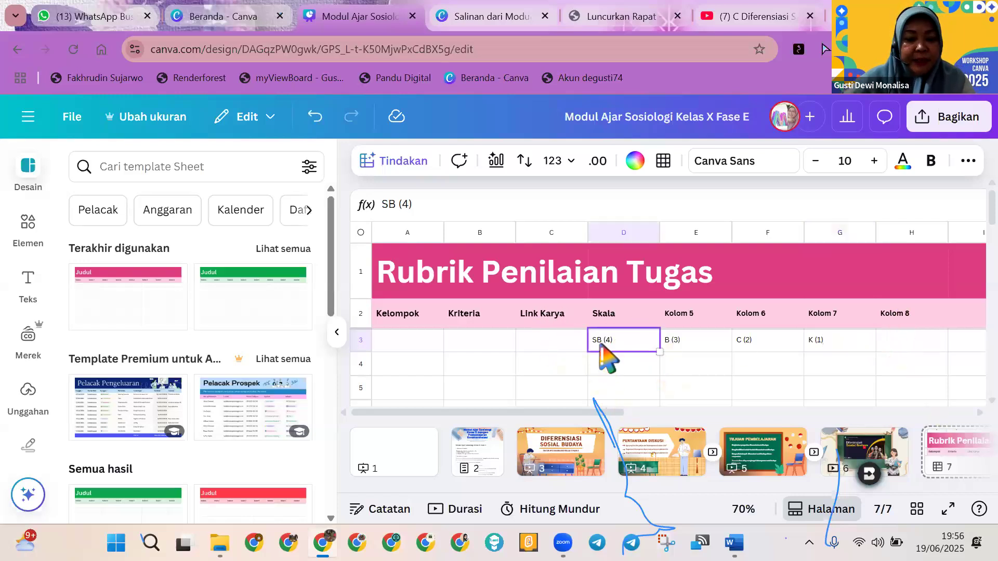
key(shift+Right)
key(shift+Right)
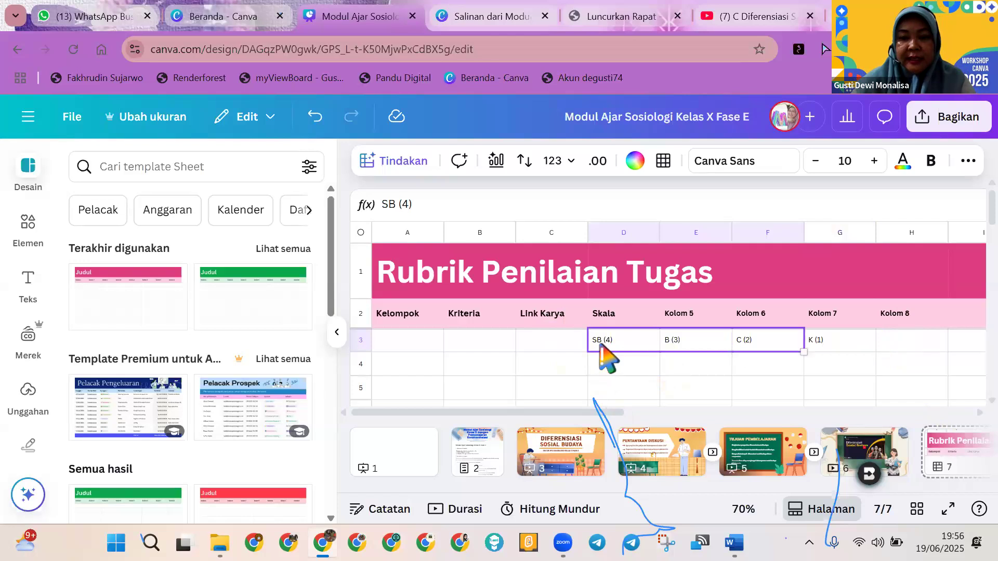
key(shift+Right)
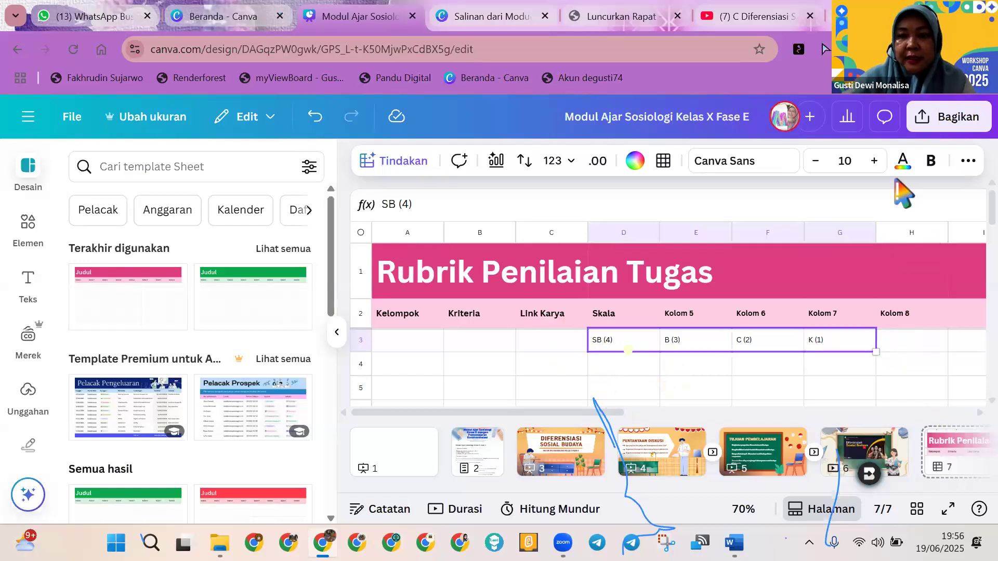
click(875, 162)
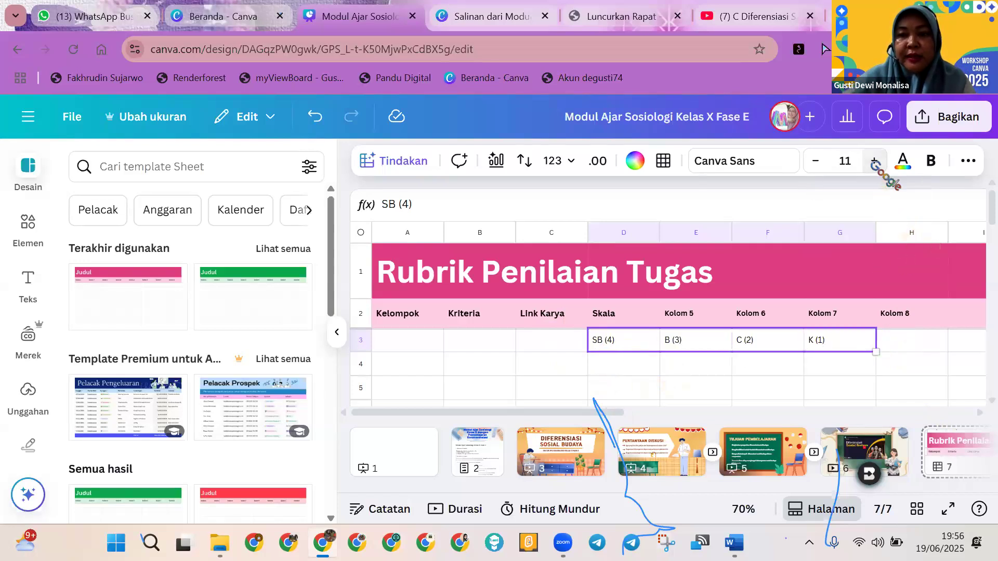
click(875, 163)
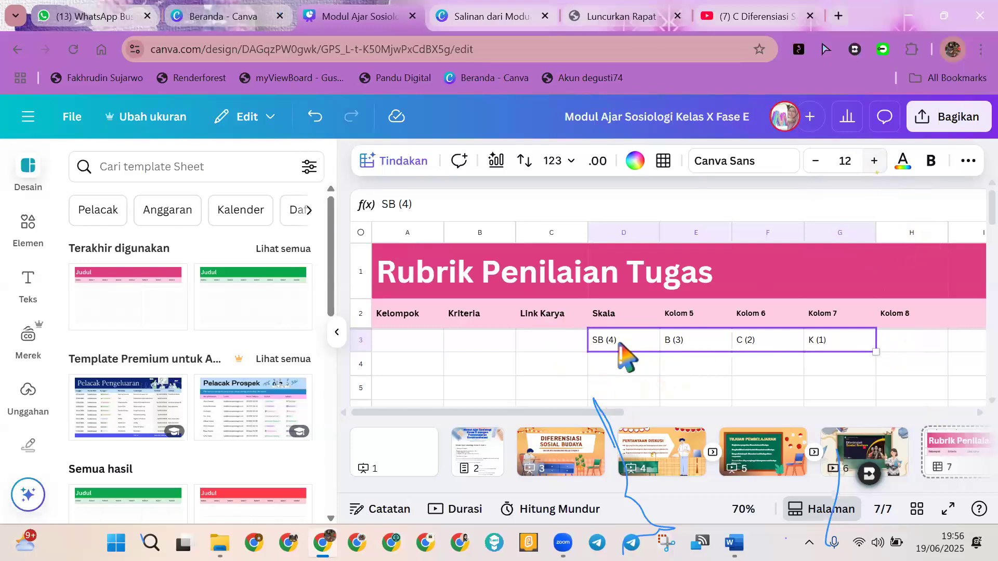
click(967, 161)
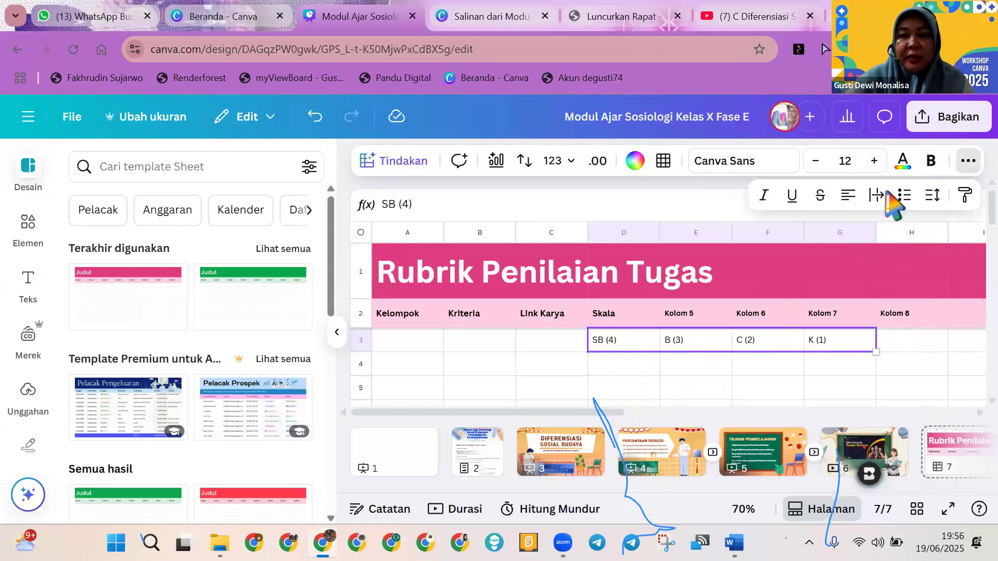
click(849, 196)
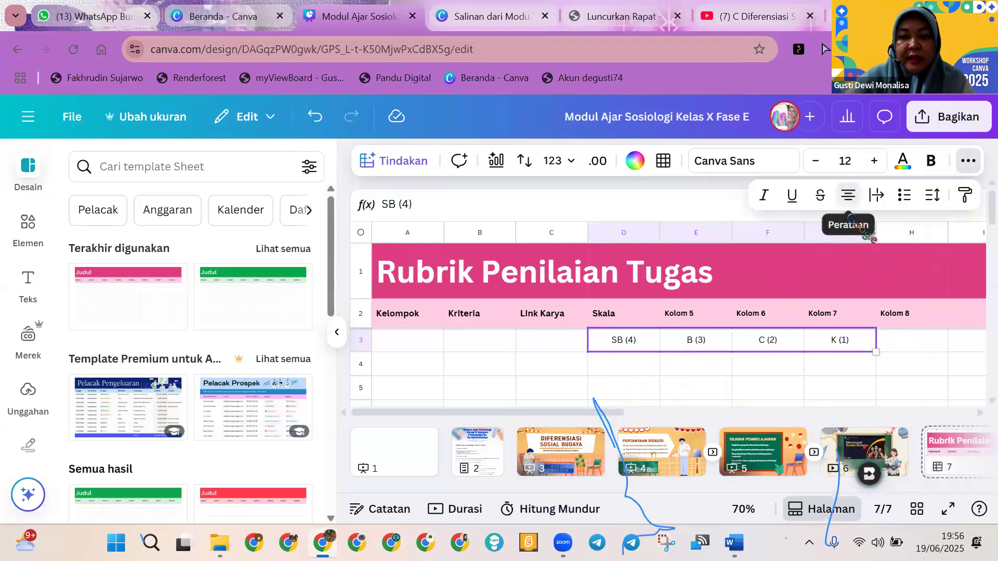
click(726, 390)
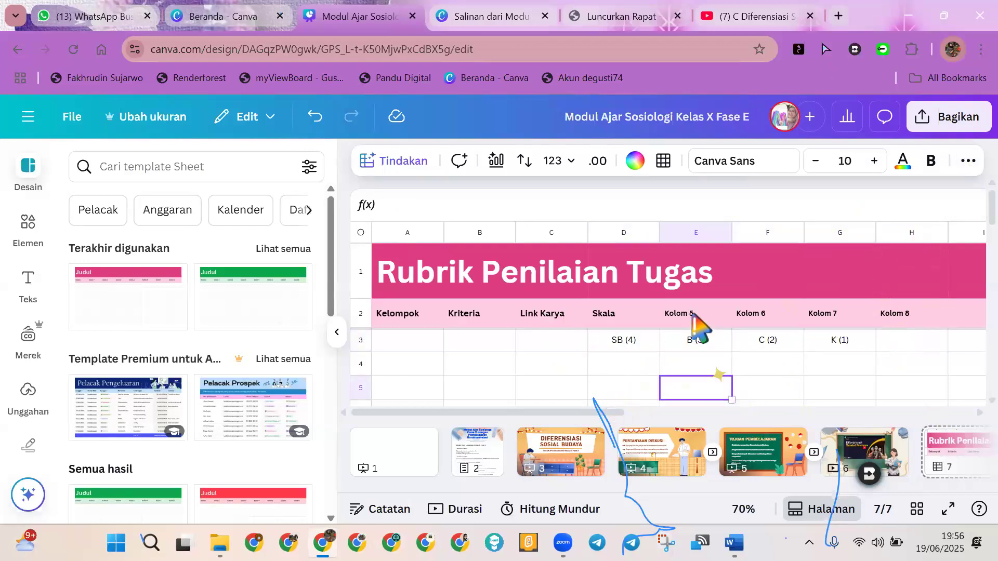
Step: Clear the placeholder headings Kolom 5 through Kolom 8 from cells E2 to H2
click(693, 314)
click(436, 208)
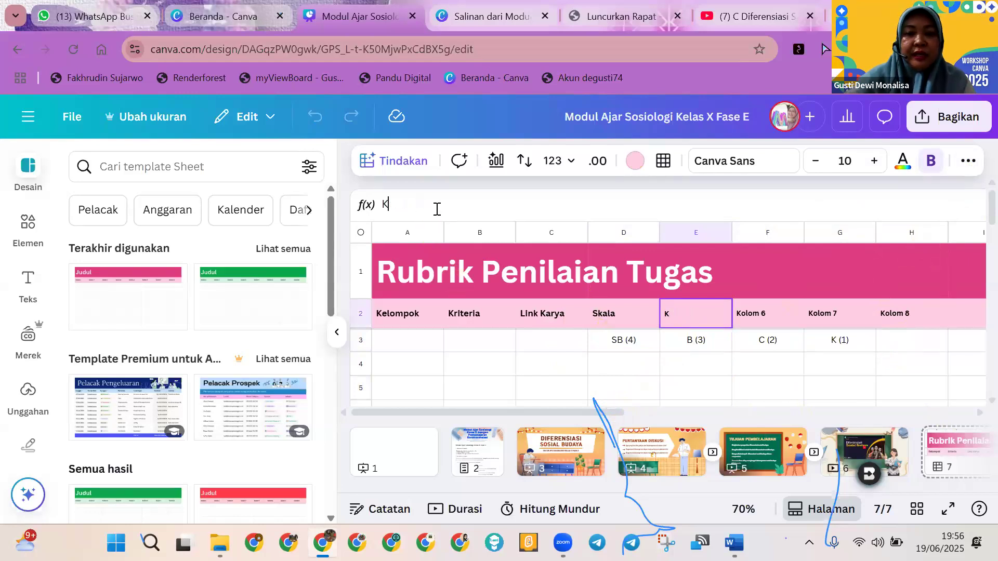
key(BackSpace)
click(768, 325)
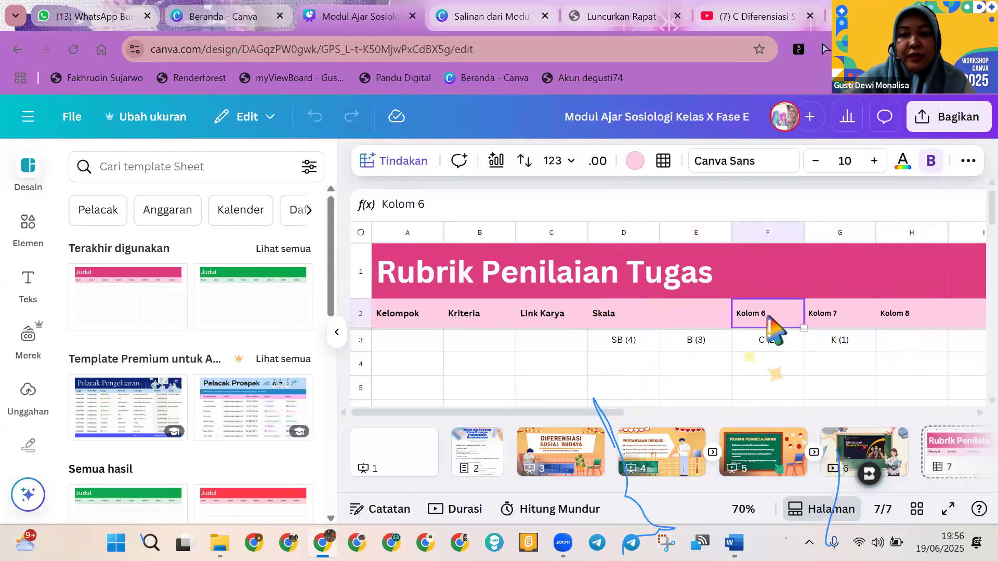
click(769, 319)
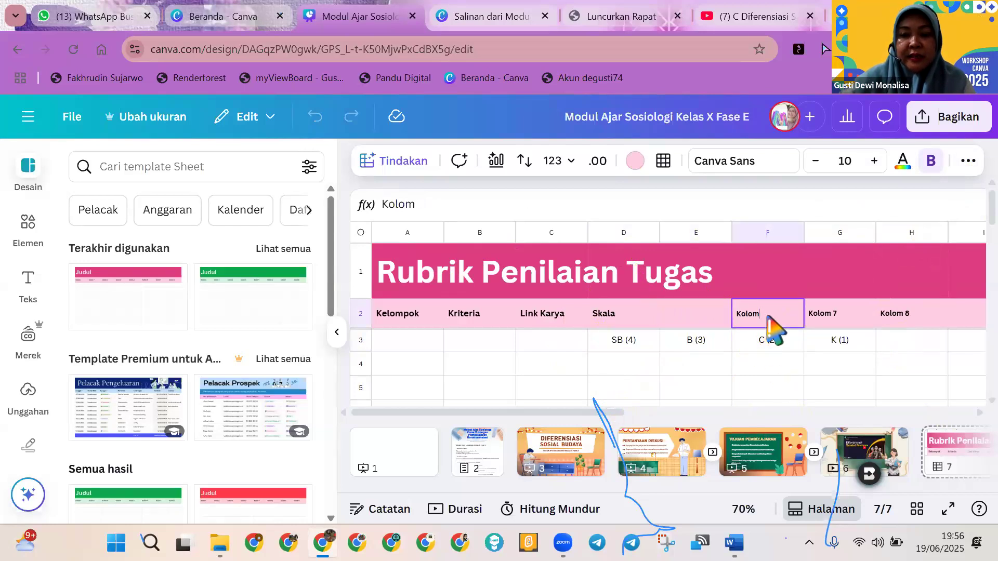
key(BackSpace)
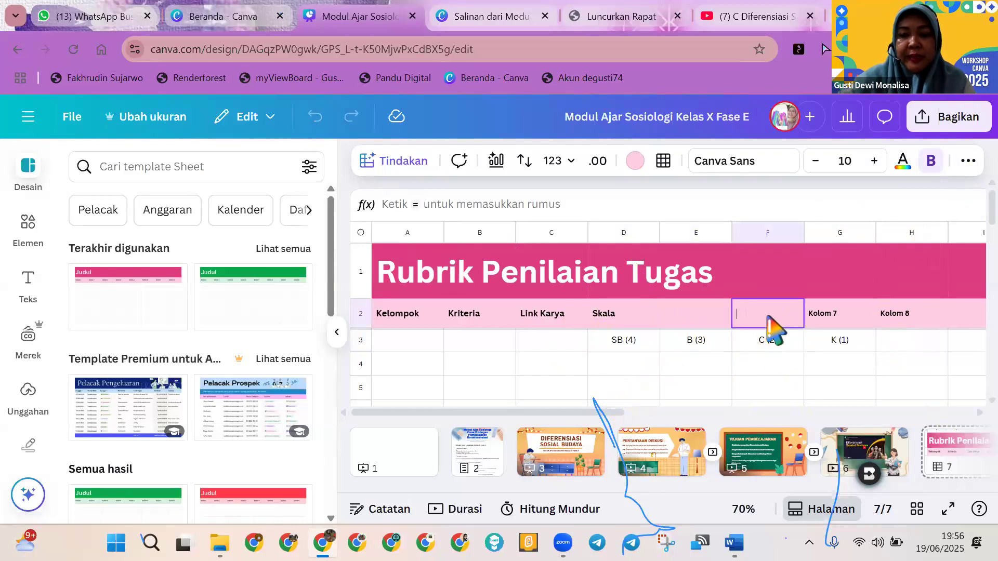
click(842, 315)
click(843, 315)
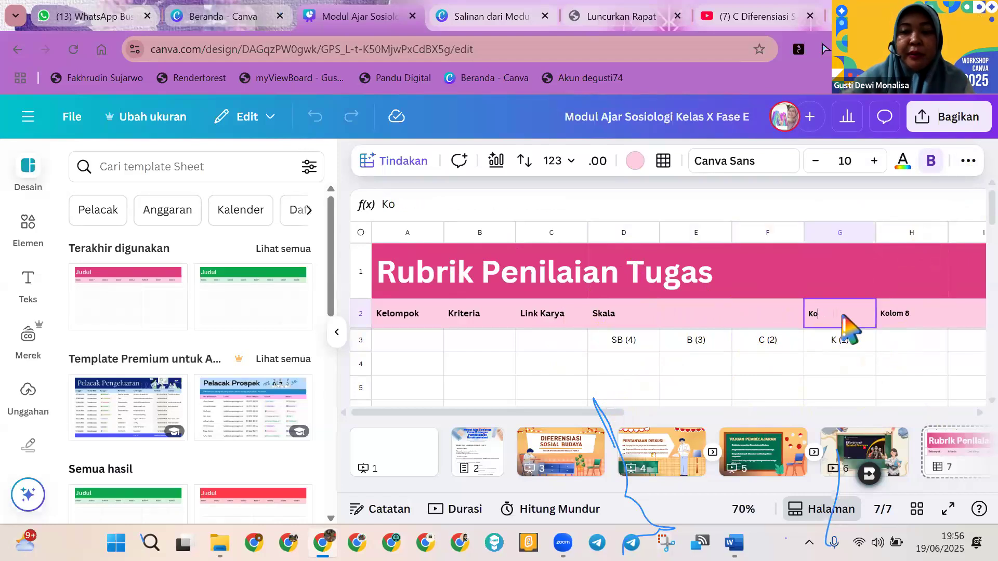
key(BackSpace)
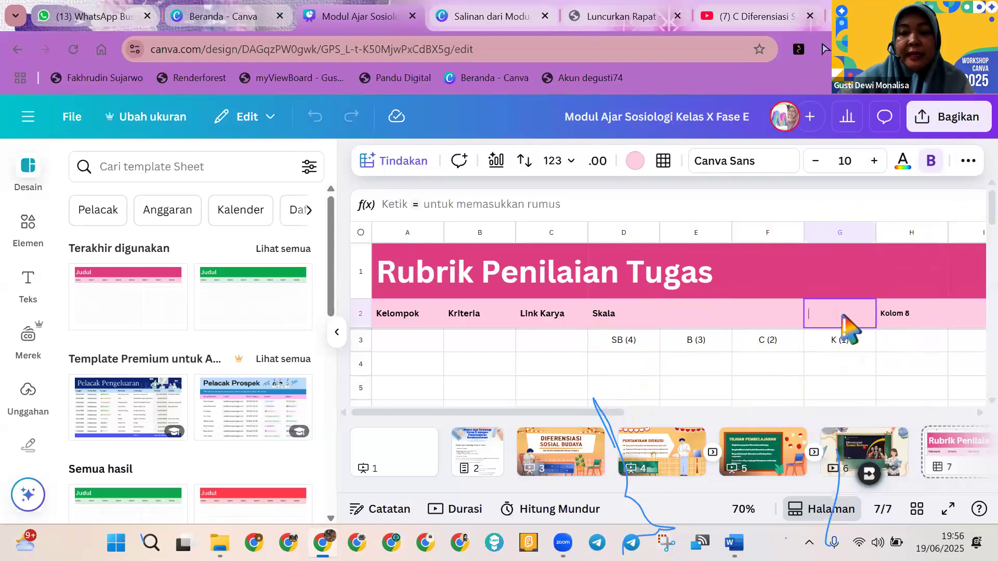
click(928, 318)
click(930, 319)
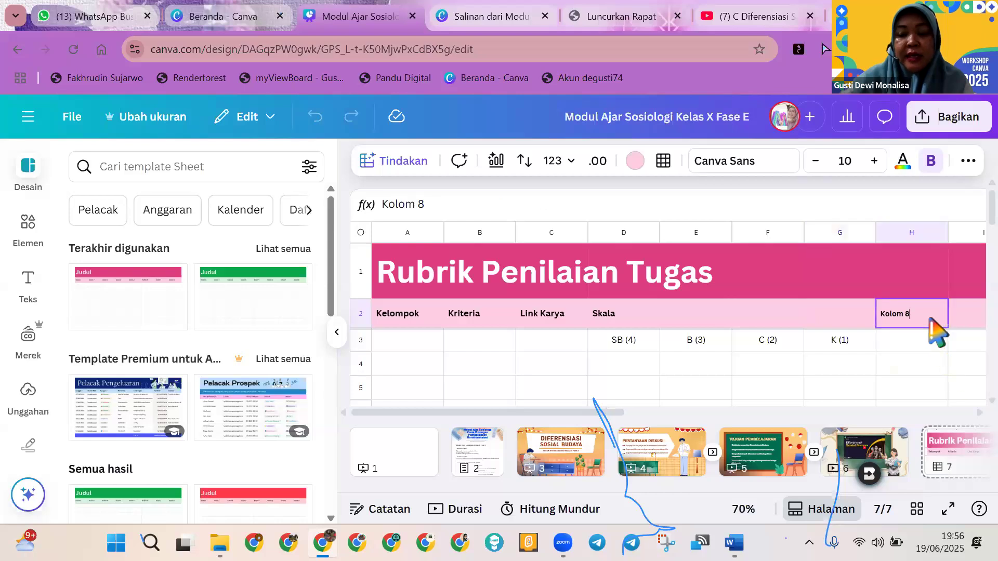
key(BackSpace)
key(BackSpace)
key(BackSpace)
key(BackSpace)
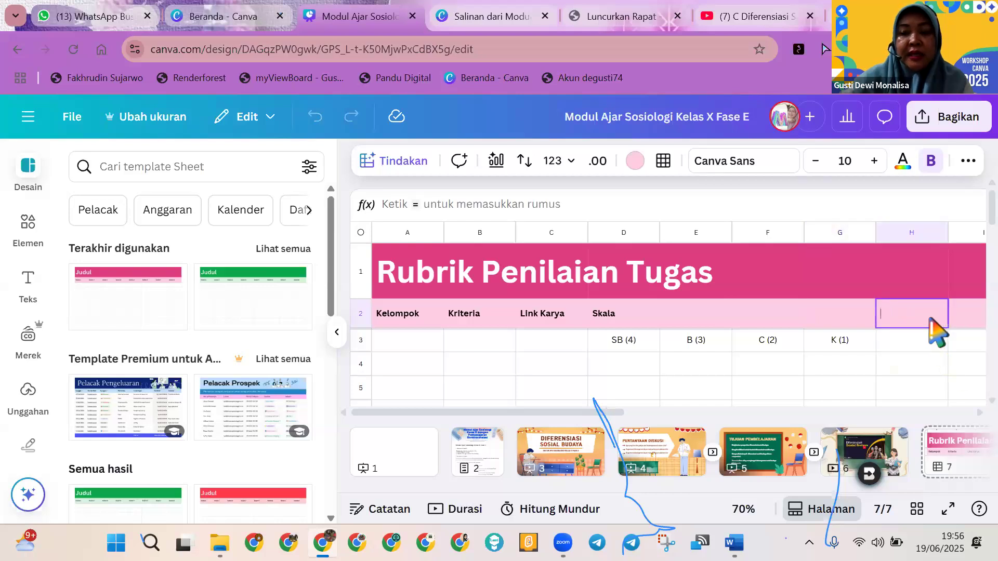
Step: Try centring the Skala heading across cells D2 to G2 using horizontal alignment and the different text wrapping options
click(620, 323)
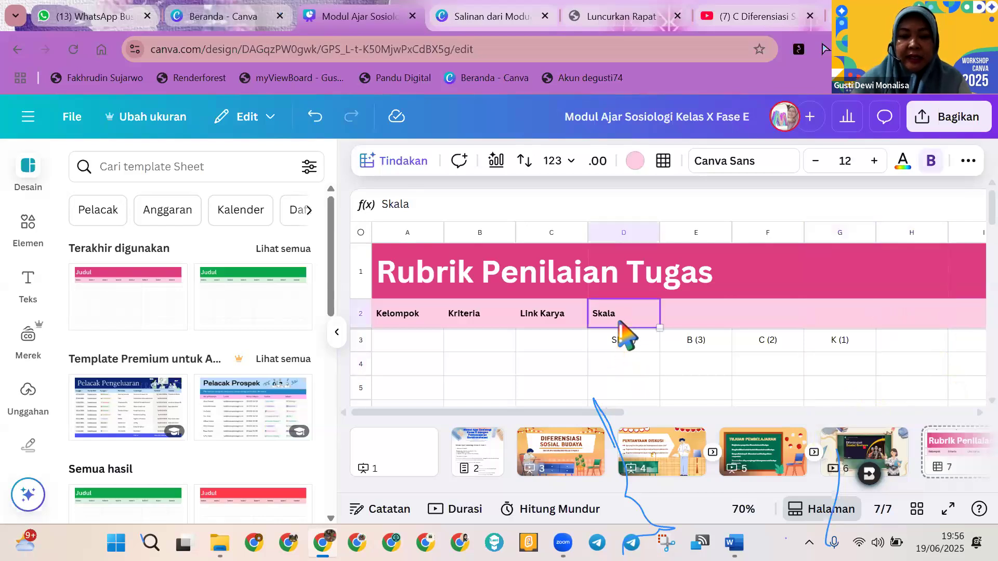
key(shift+Right)
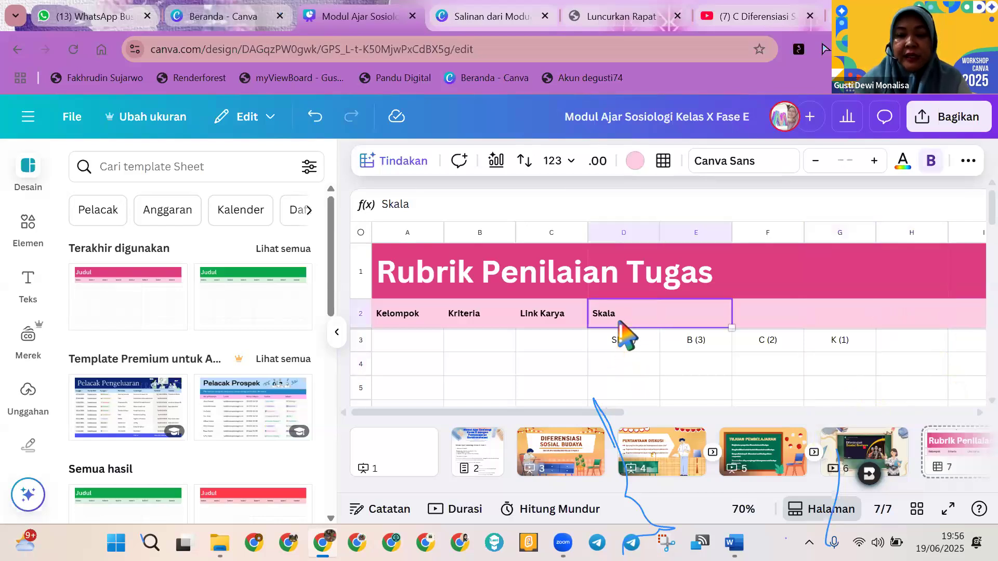
key(shift+Right)
key(shift+Right)
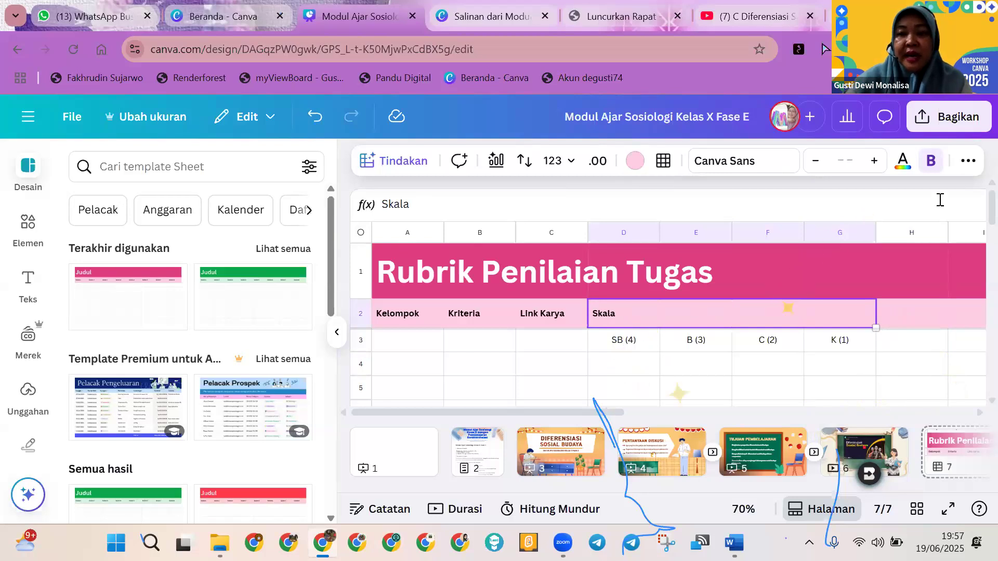
click(968, 161)
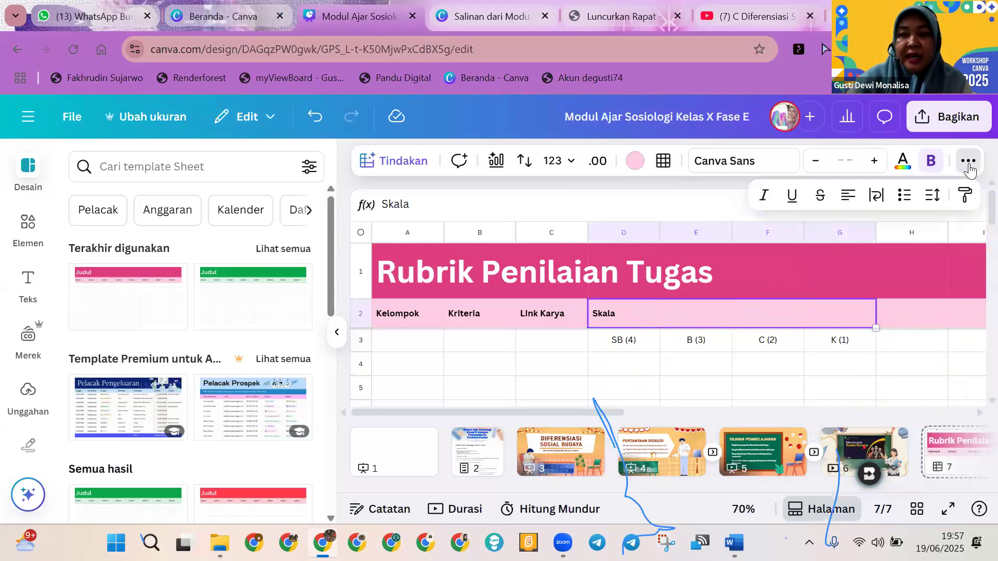
click(876, 196)
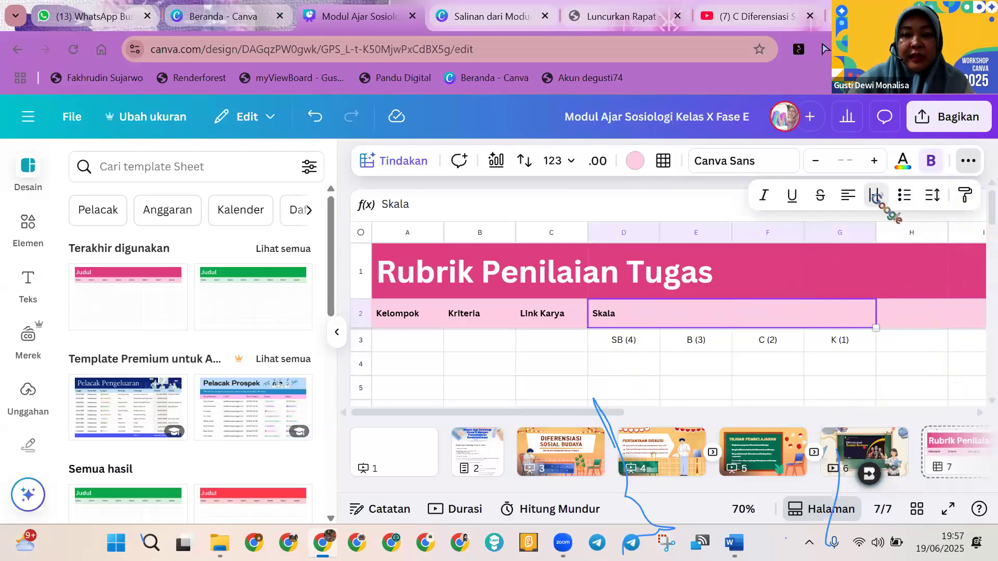
click(848, 196)
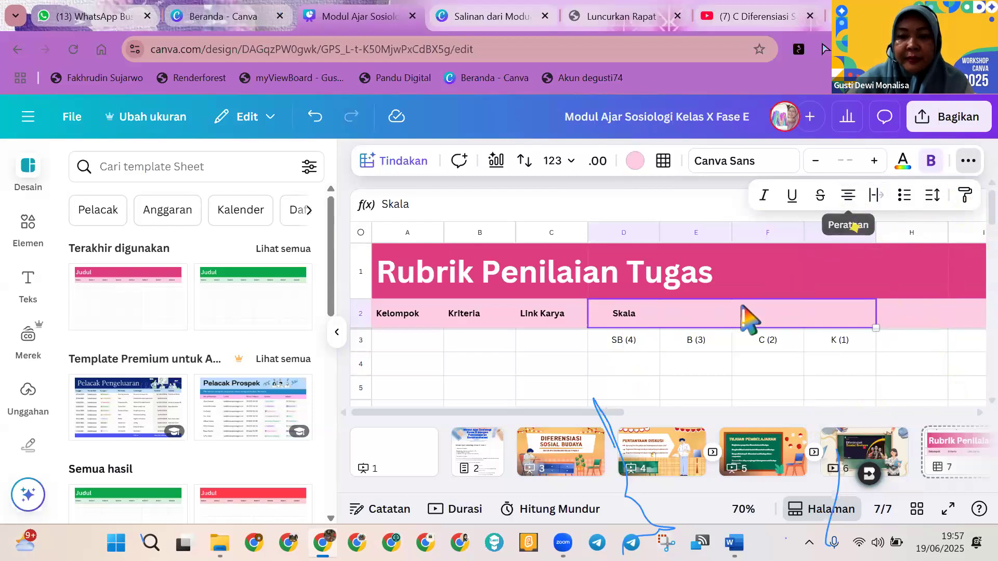
click(877, 196)
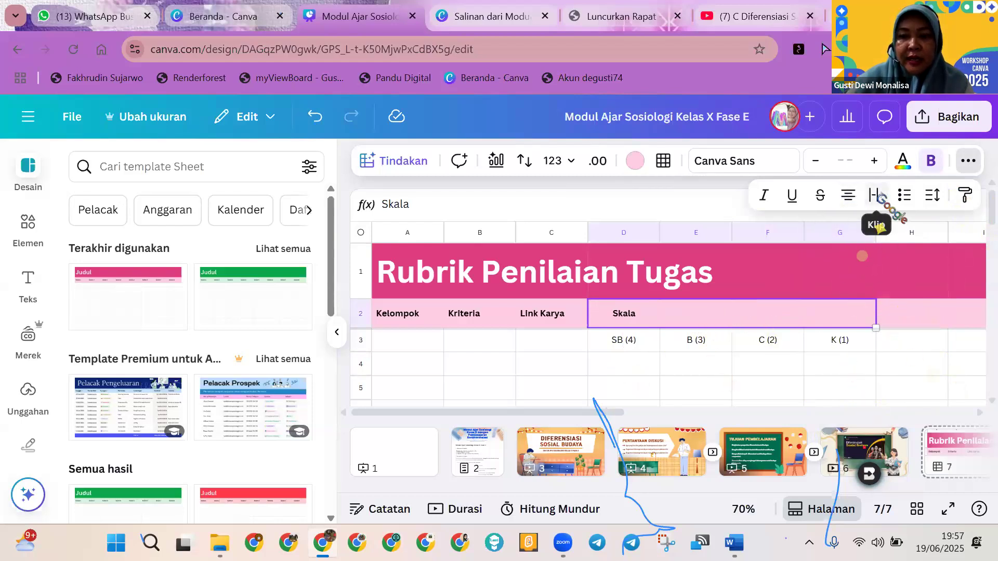
click(876, 196)
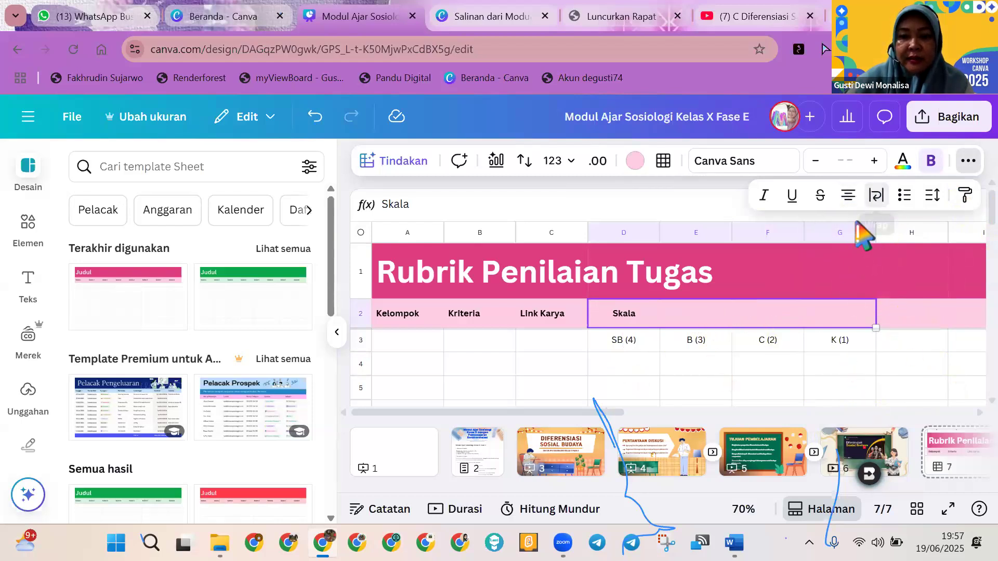
click(879, 196)
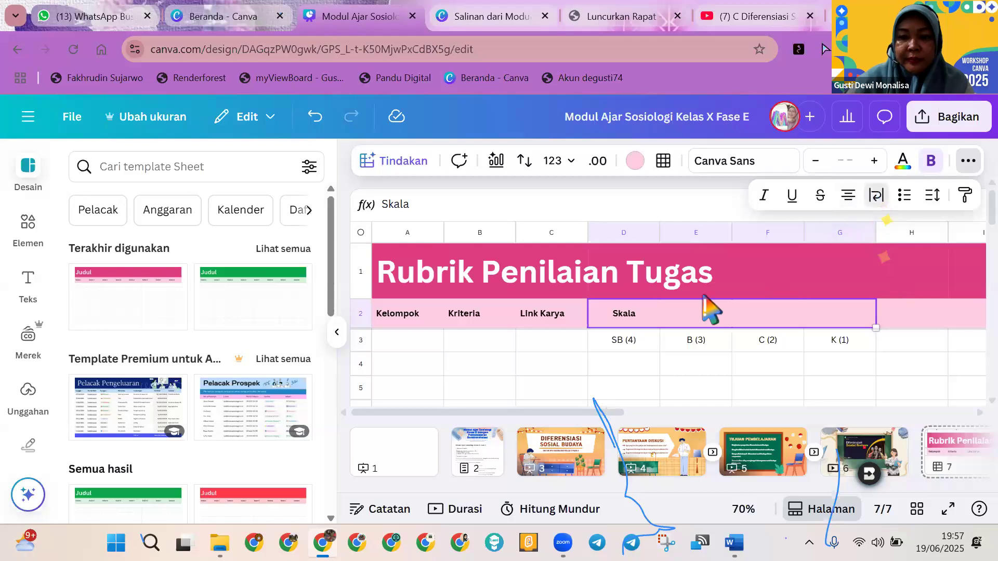
Step: Set the text wrapping of cells D2 to G2 back to Wrap
click(643, 315)
key(Down)
key(Down)
key(Up)
key(Up)
key(shift+Right)
key(shift+Right)
key(shift+Right)
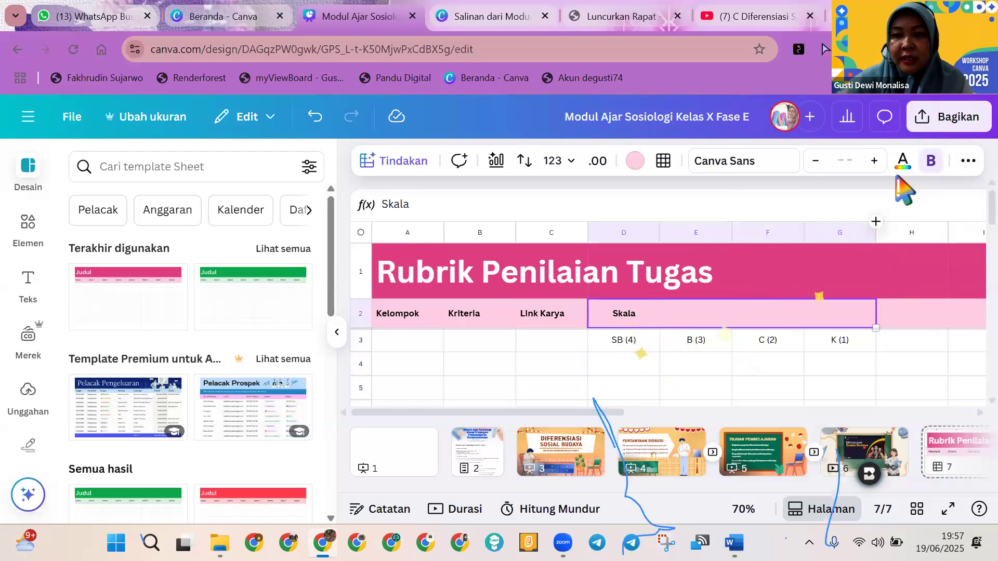
click(967, 161)
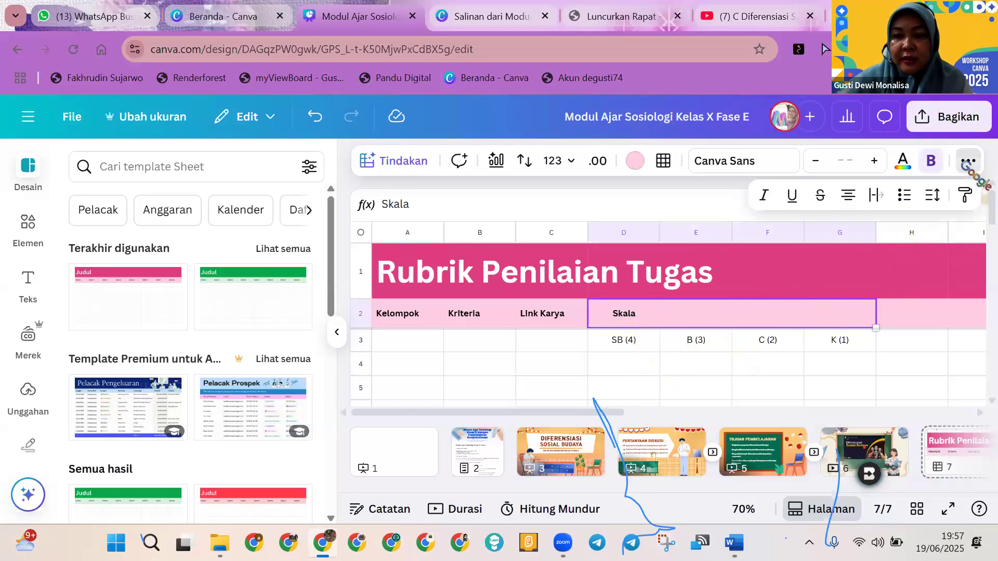
click(876, 196)
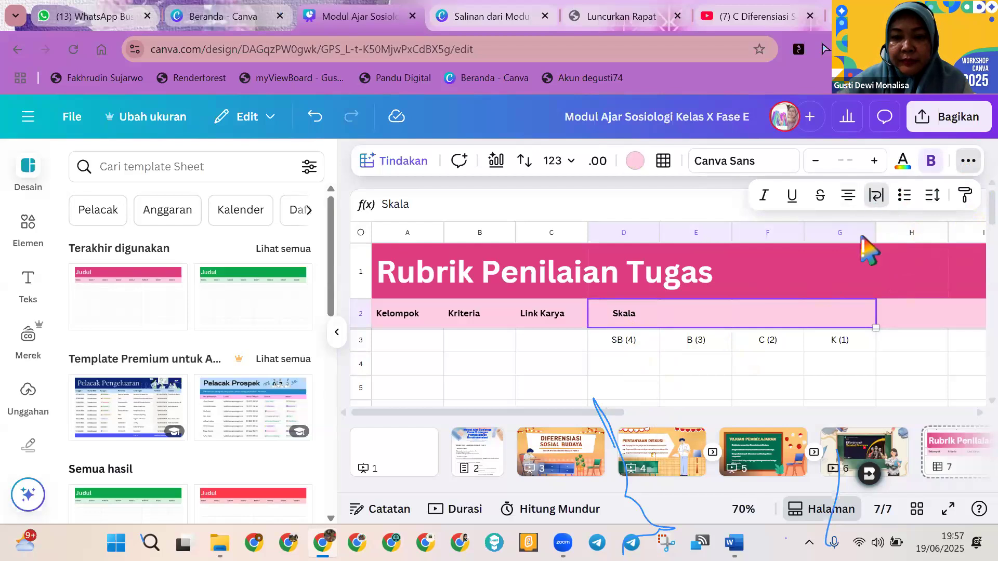
Step: Return the Skala heading in cell D2 to left alignment
click(630, 317)
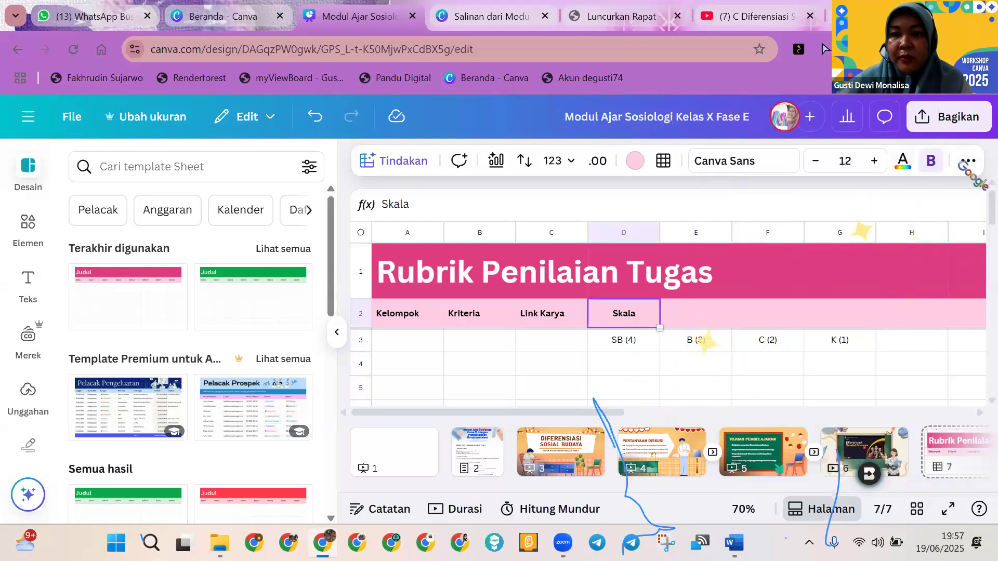
click(968, 161)
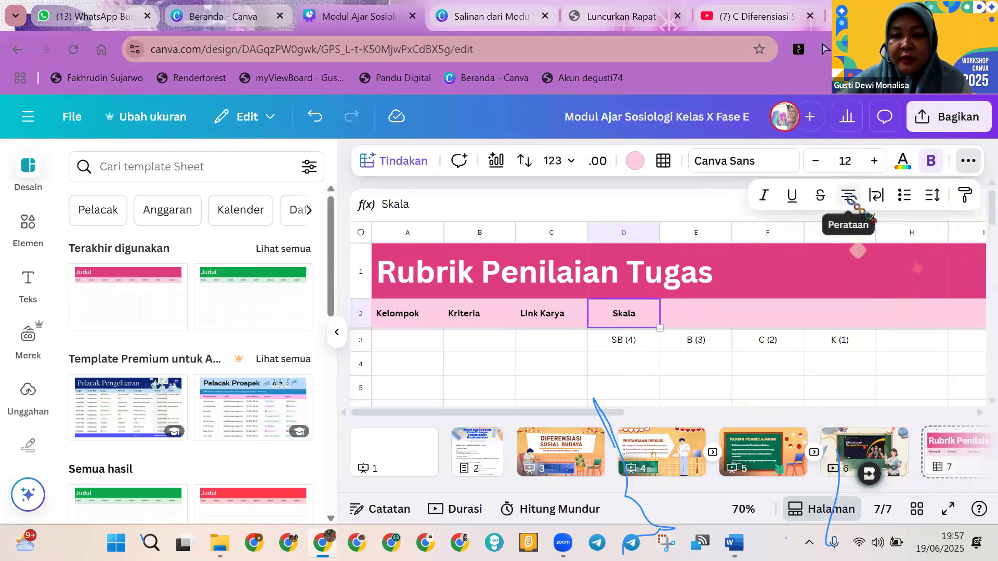
click(848, 195)
Step: Merge cells D2 through G2 into one cell holding the Skala heading
click(627, 319)
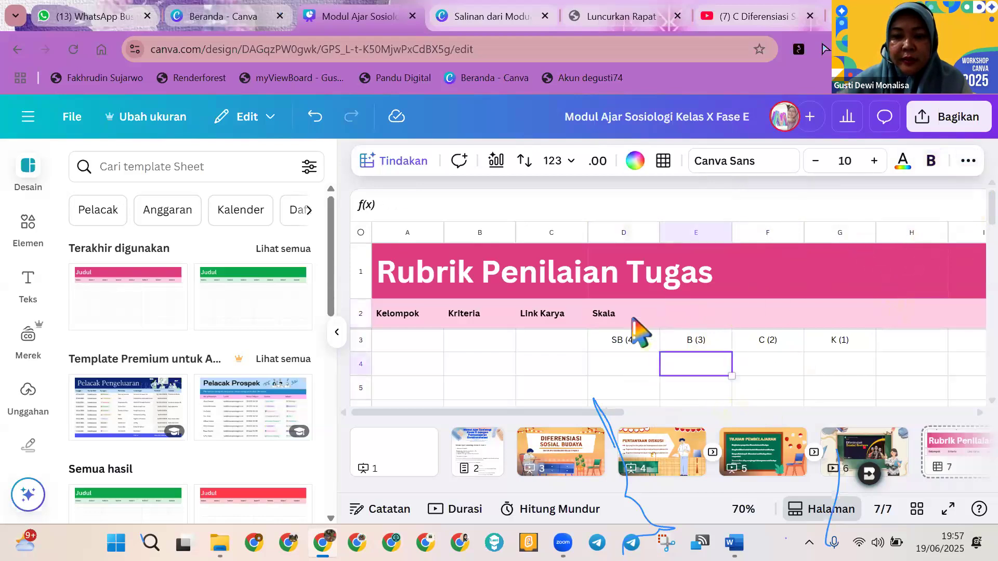
key(shift+Right)
key(shift+Right)
key(shift+Right)
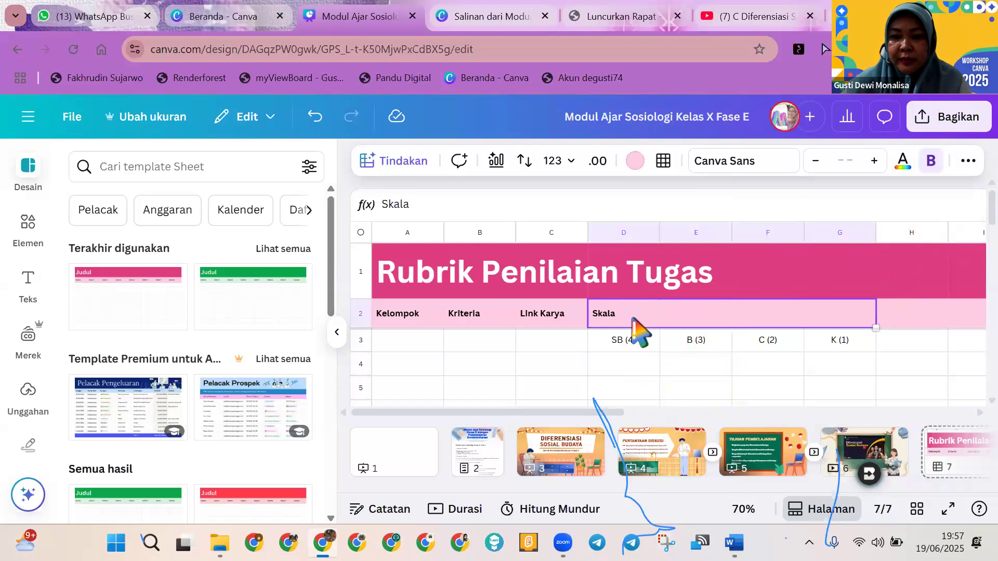
click(968, 161)
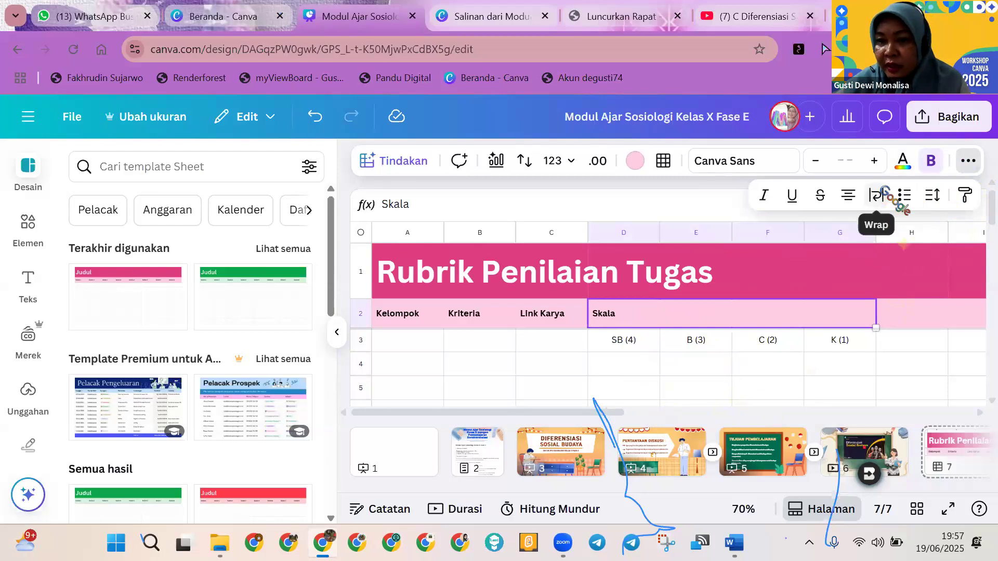
right_click(634, 316)
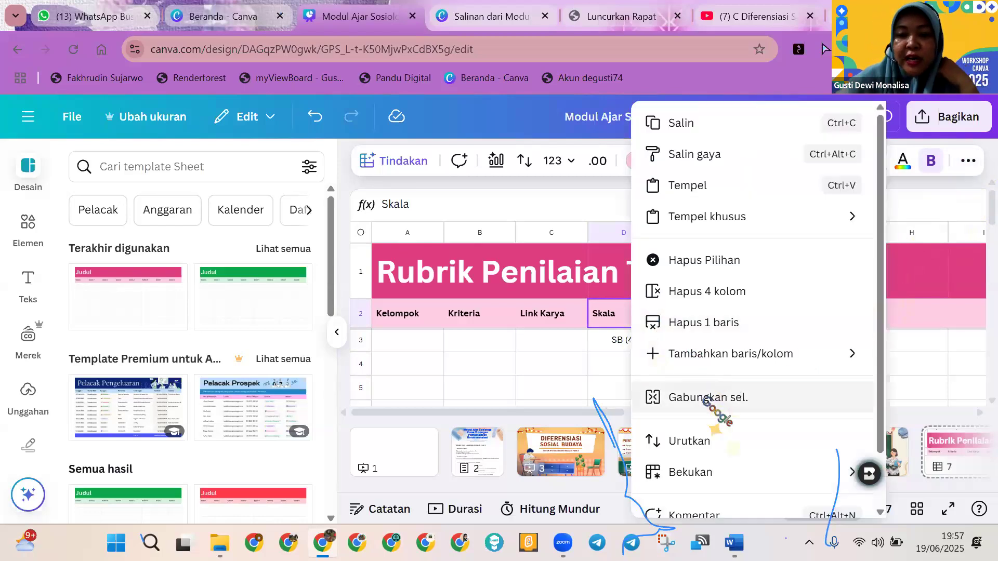
click(706, 400)
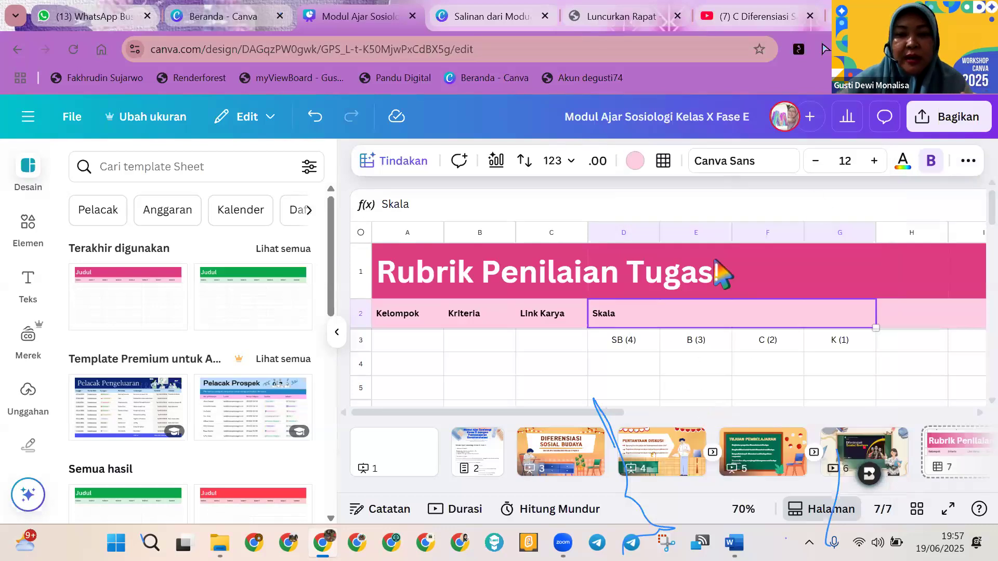
Step: Centre the Skala heading horizontally in the merged cell D2 to G2
click(968, 160)
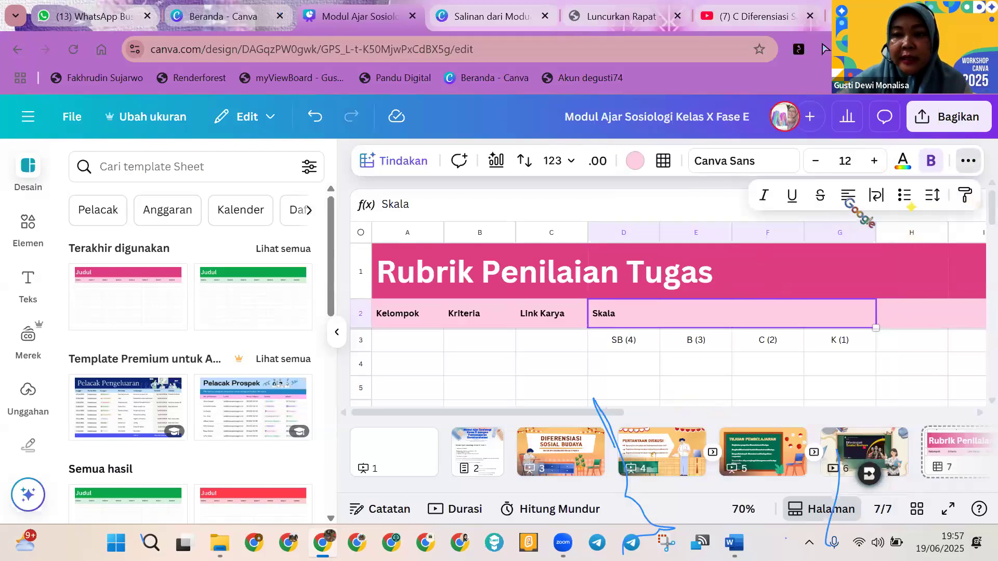
click(848, 194)
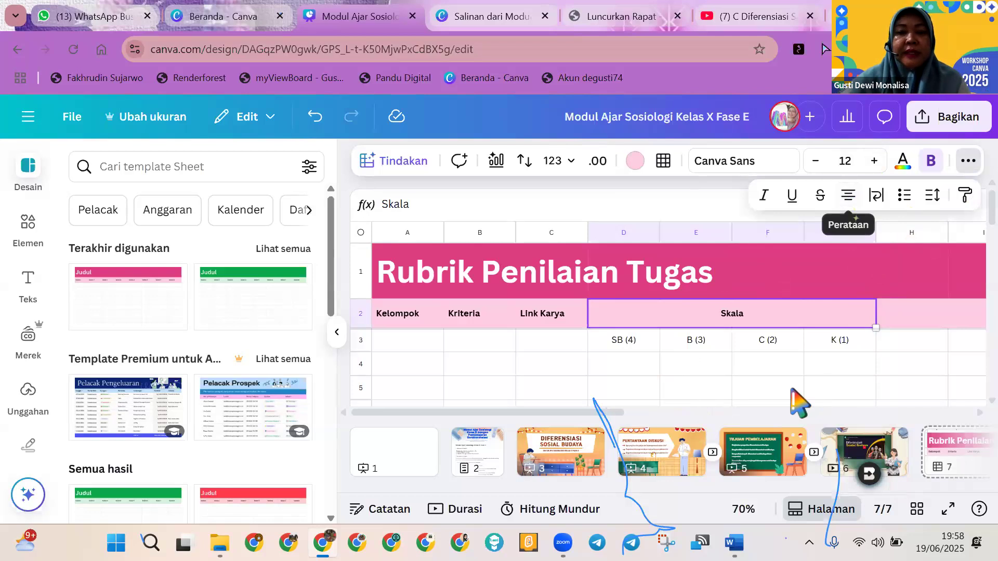
click(792, 390)
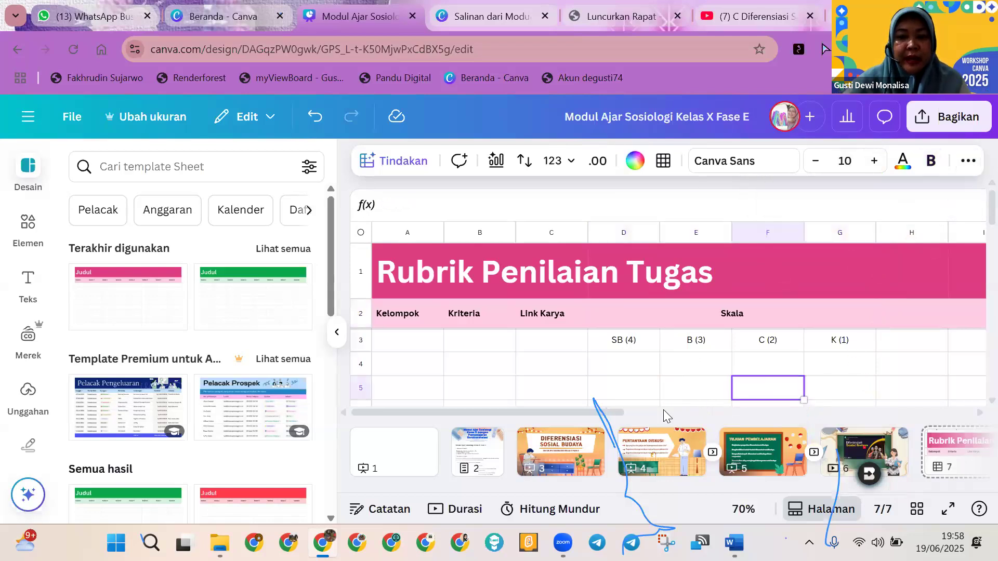
Step: Try to merge the Kelompok heading cell A2 with cell A3 and dismiss the resulting notice
click(422, 314)
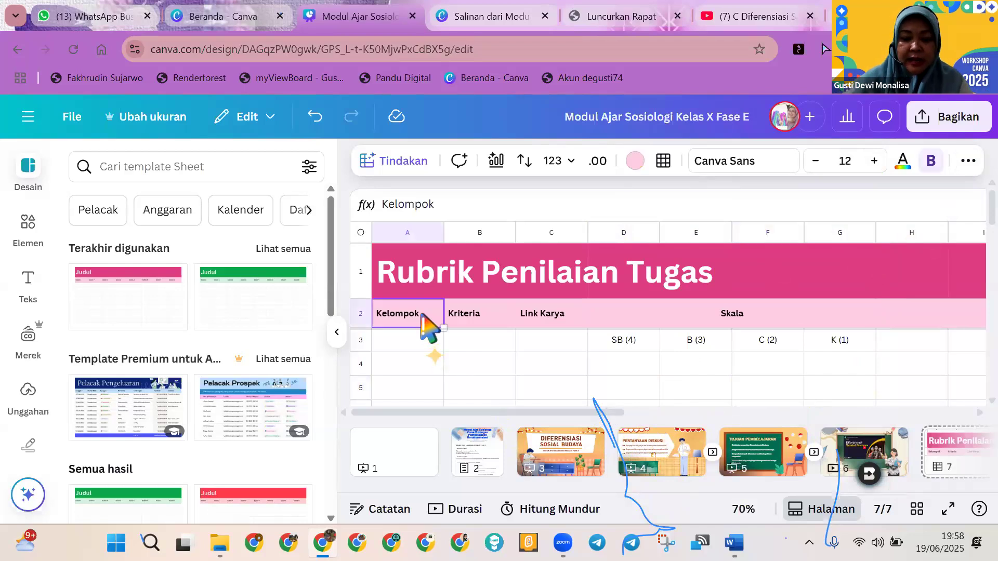
key(shift+Down)
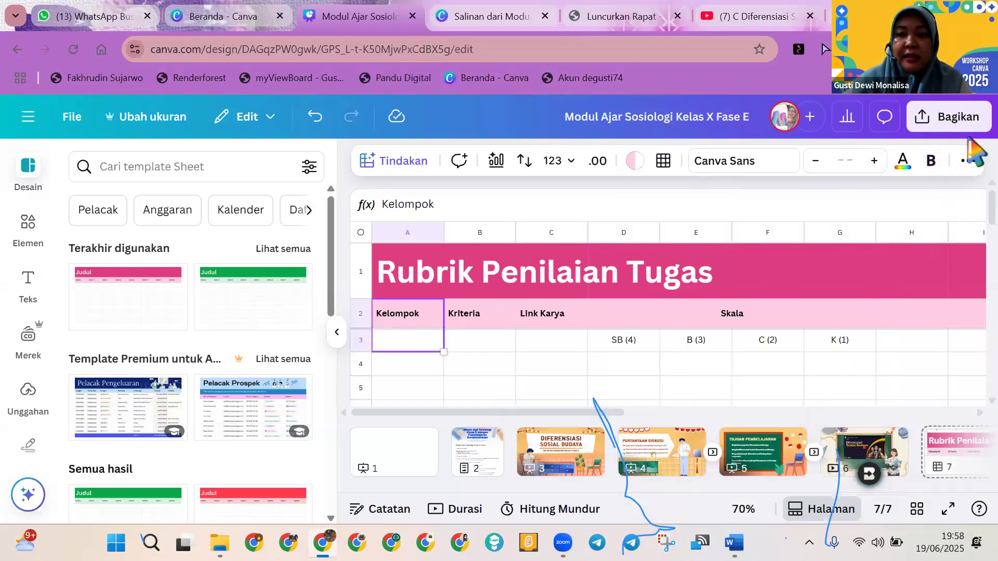
right_click(419, 336)
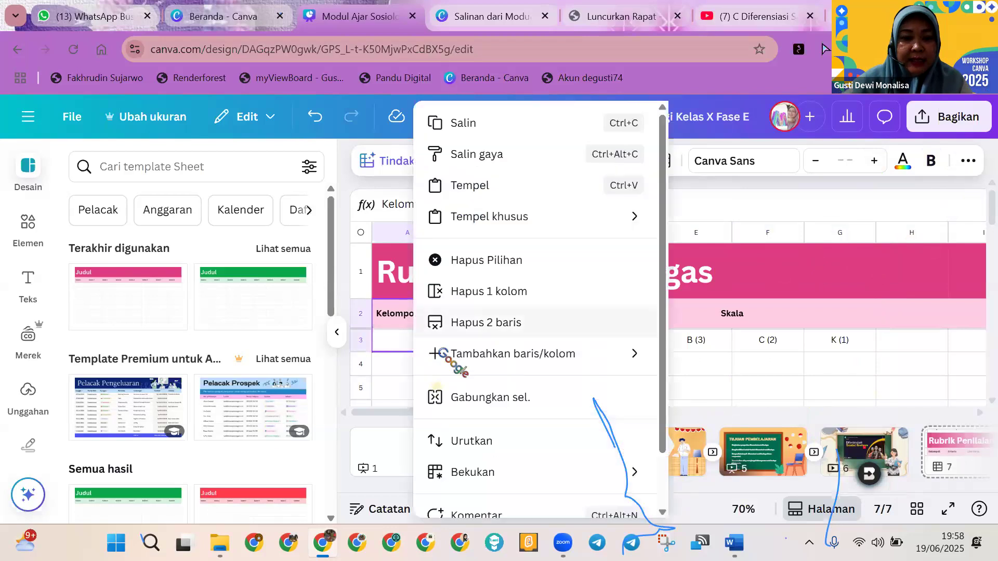
click(488, 402)
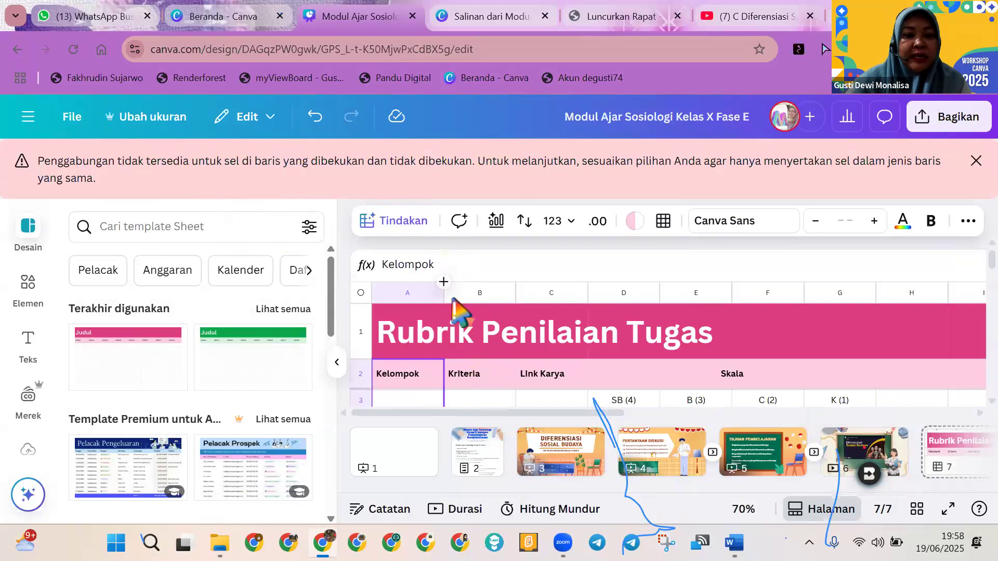
scroll(454, 311, down, 3)
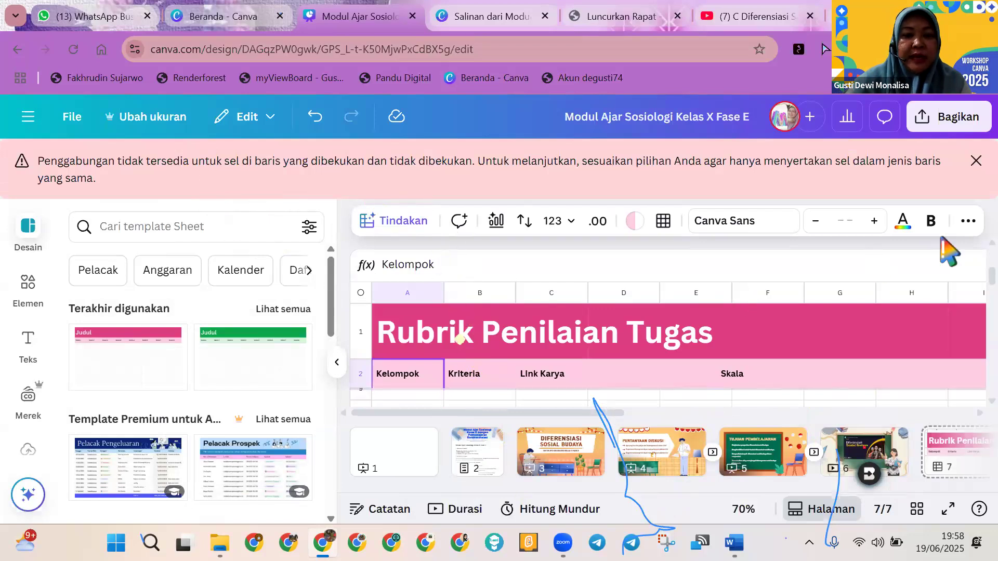
click(975, 163)
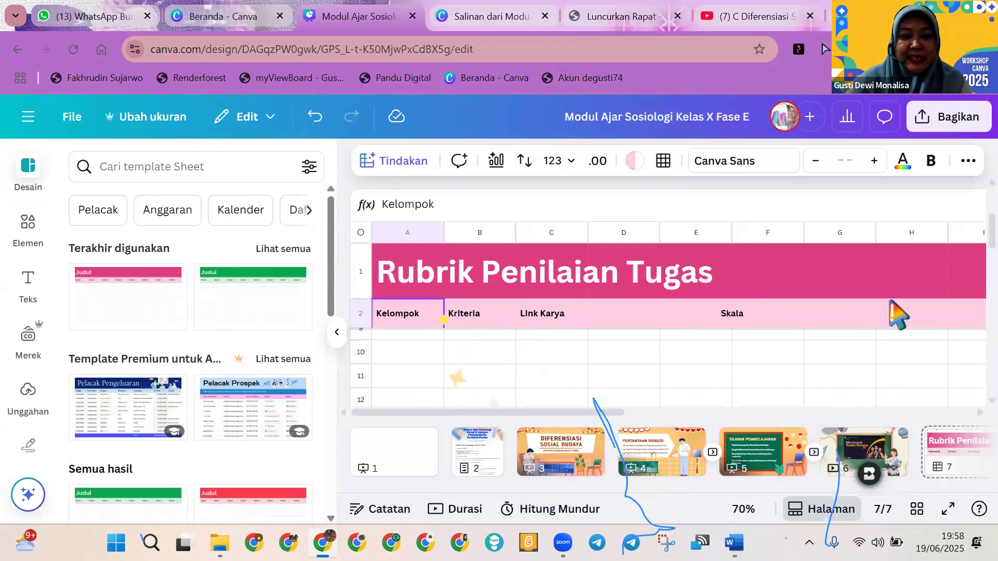
scroll(691, 318, up, 3)
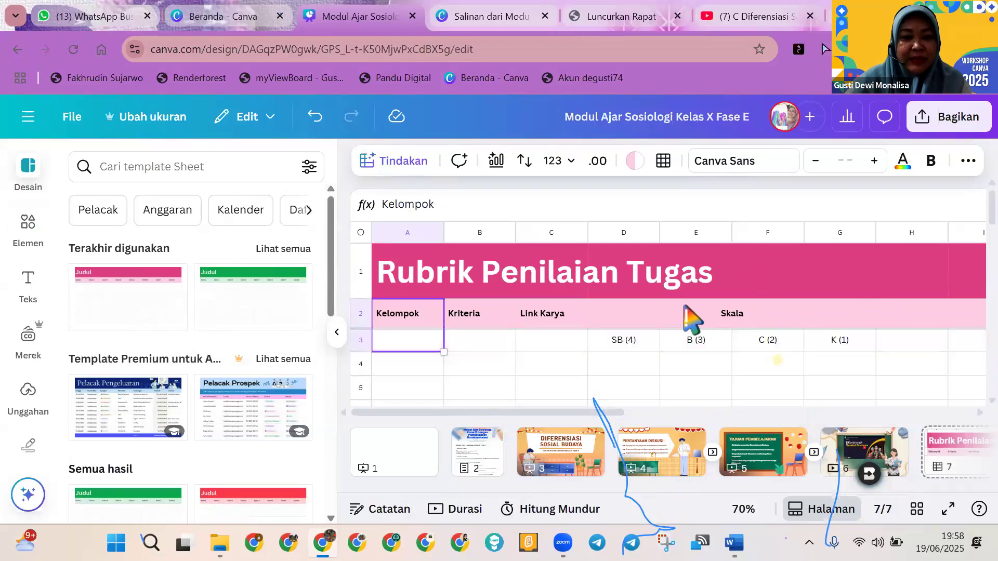
Step: Unfreeze the sheet's frozen header rows
right_click(421, 326)
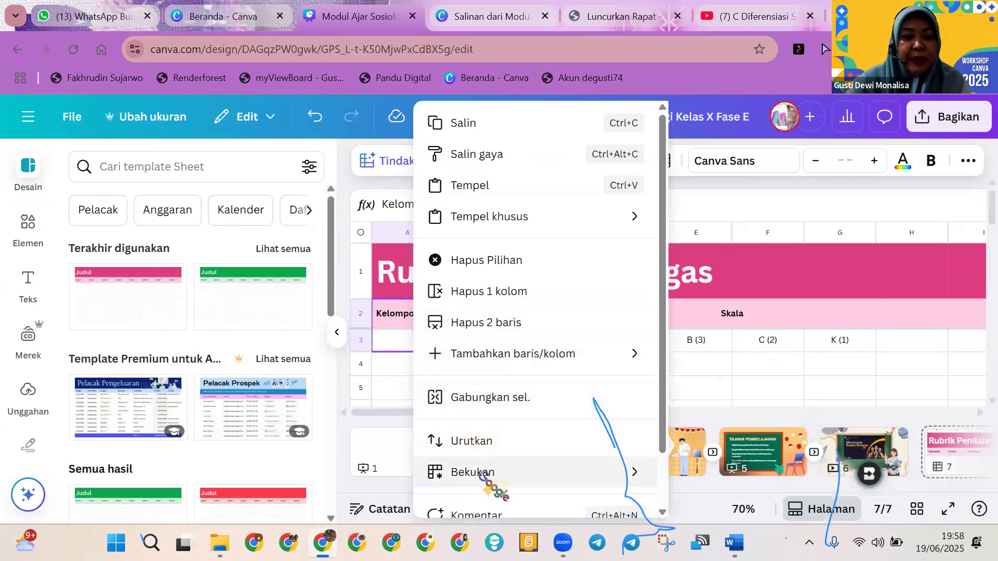
mouse_move(497, 476)
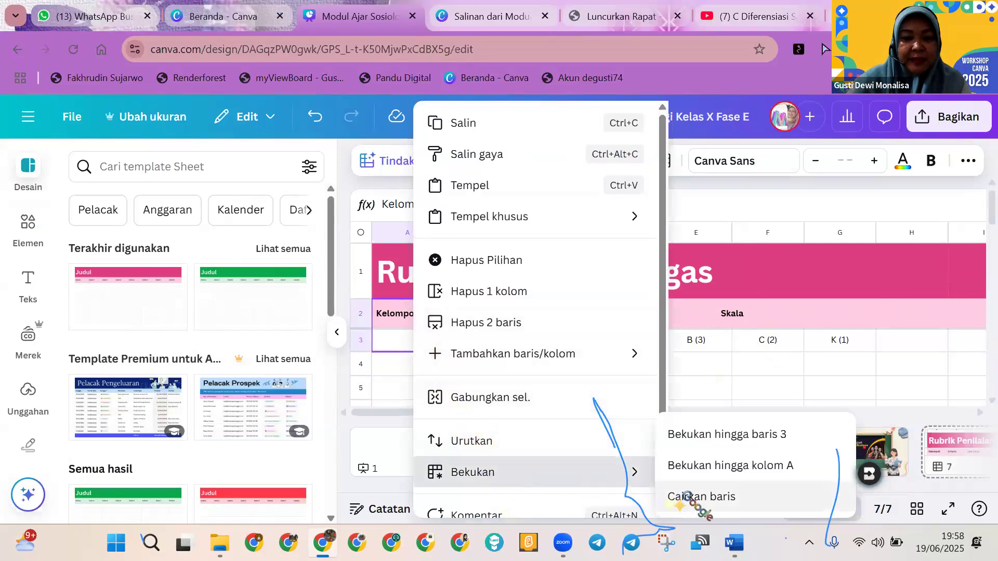
click(686, 496)
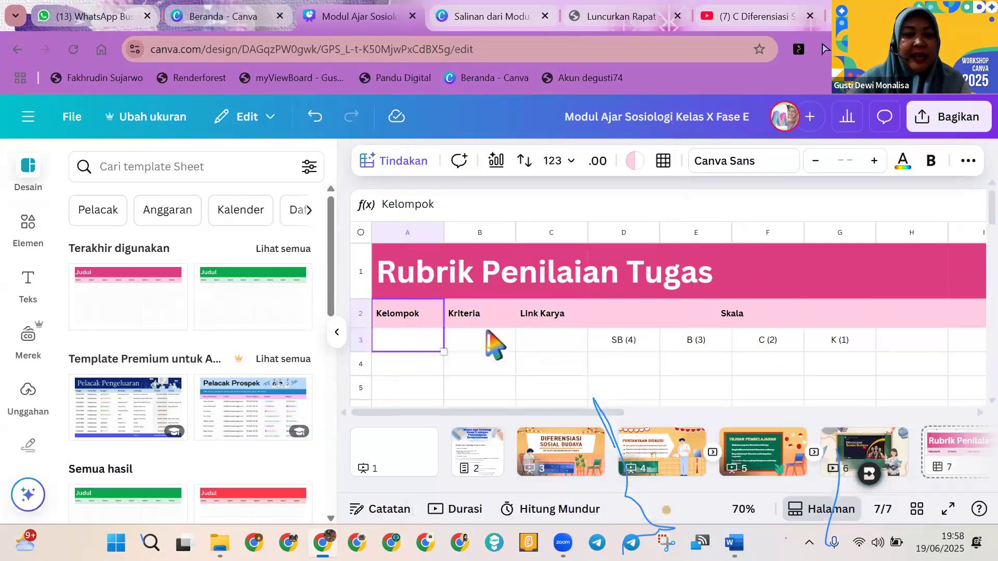
Step: Merge the Kelompok heading cell A2 with cell A3 into one cell
click(447, 335)
click(439, 323)
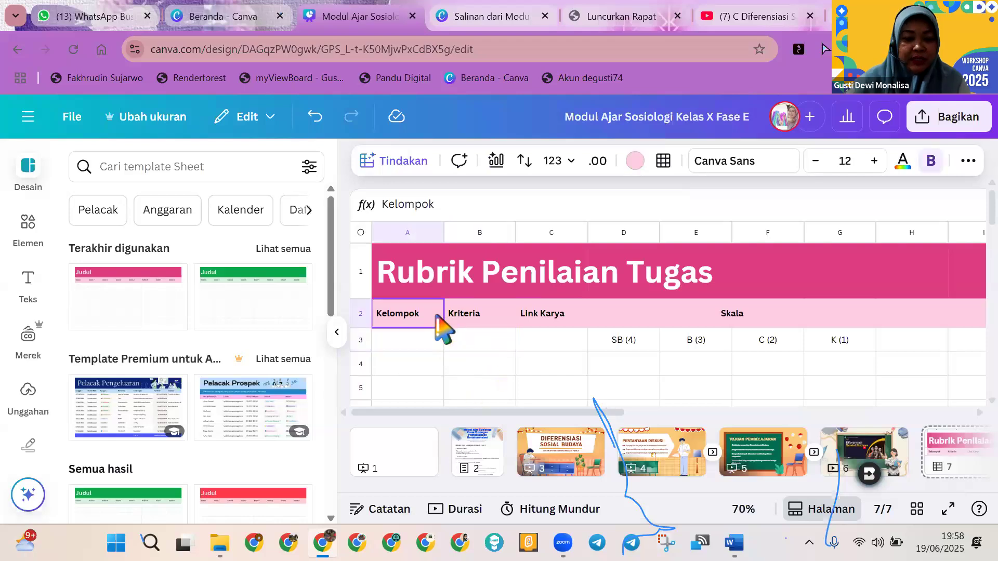
click(441, 333)
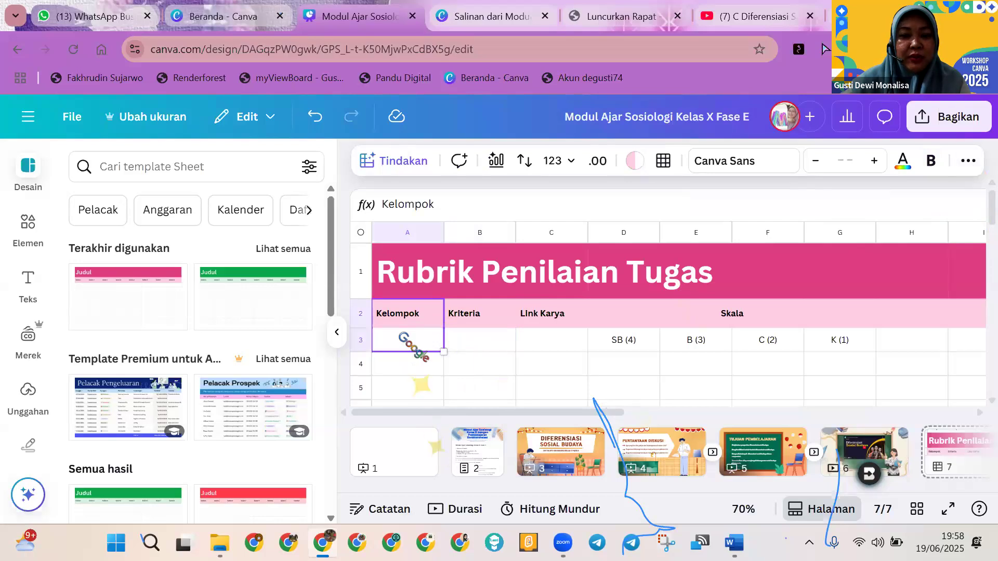
right_click(403, 338)
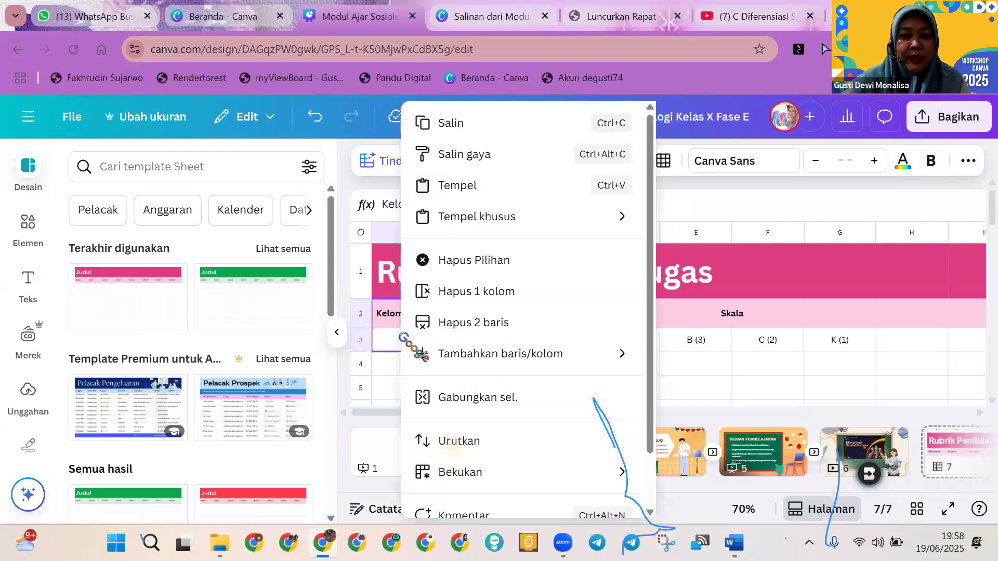
click(467, 401)
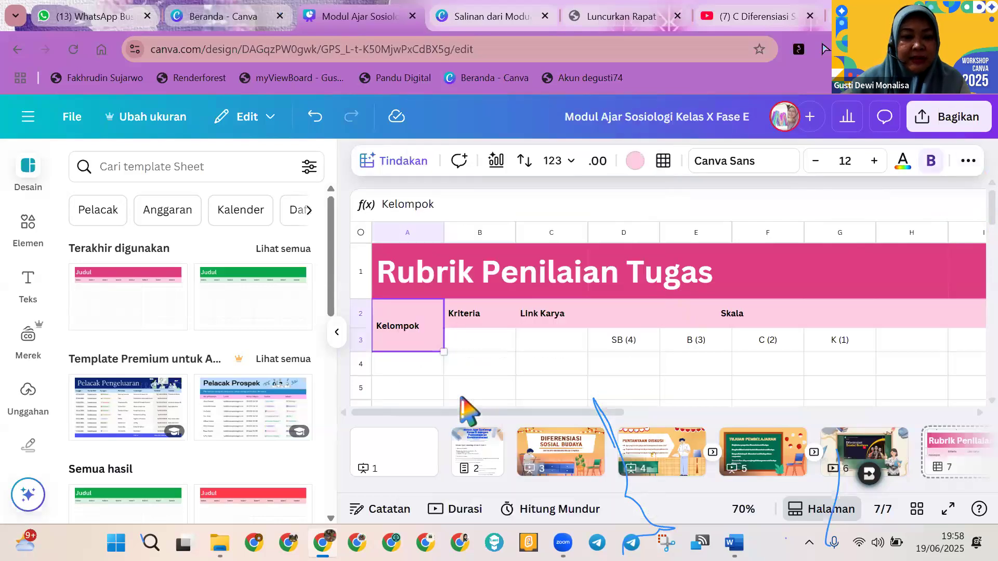
Step: Merge the Kriteria heading cell B2 with cell B3 into one cell
click(491, 324)
drag(490, 324, 491, 330)
right_click(492, 326)
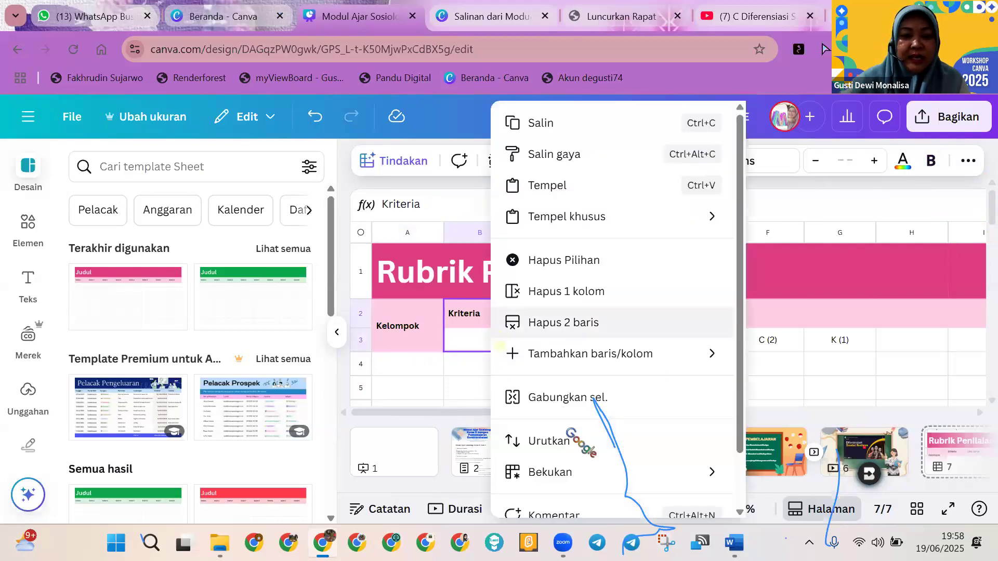
click(562, 408)
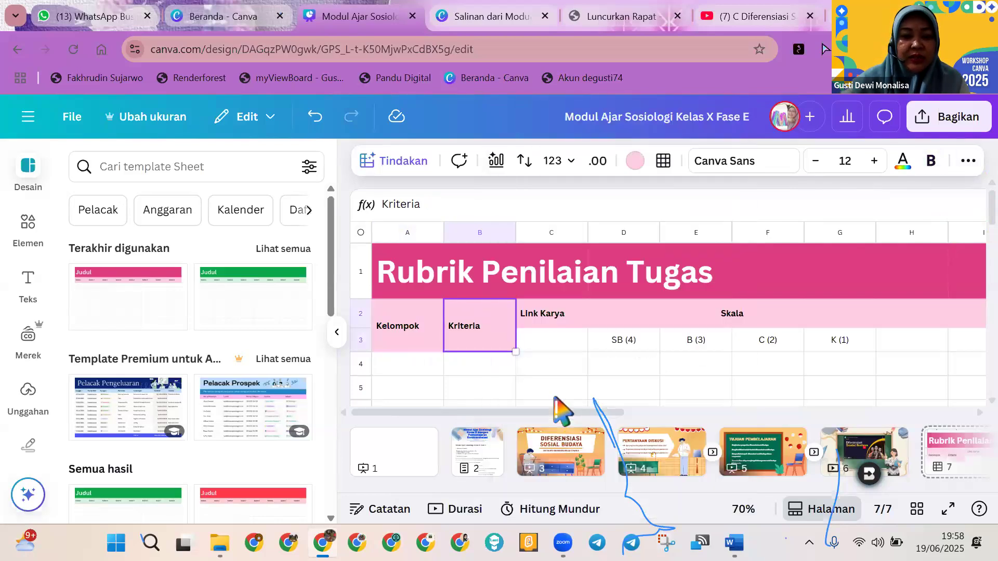
Step: Merge the Link Karya heading cell C2 with cell C3 into one cell
click(563, 322)
key(shift+Down)
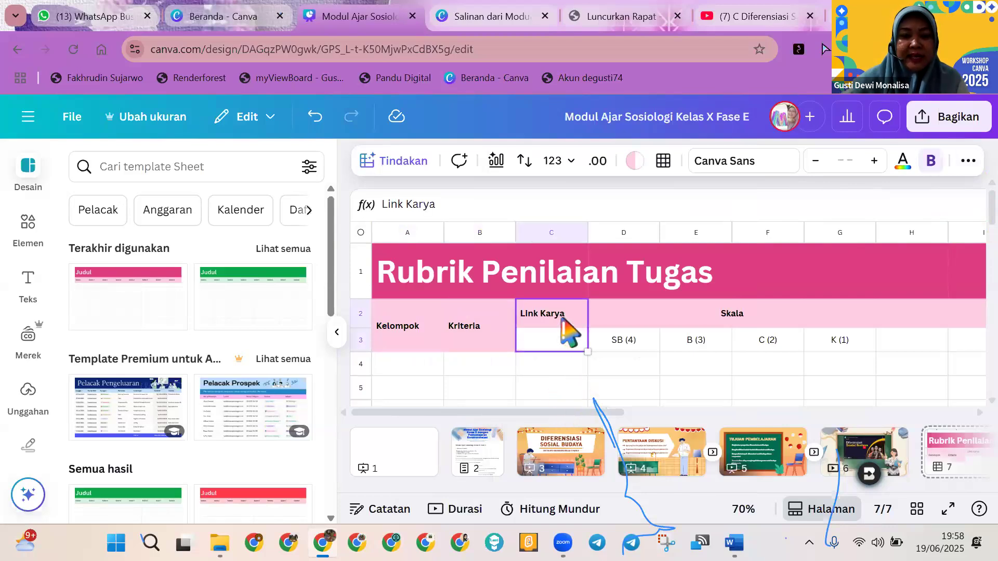
right_click(603, 345)
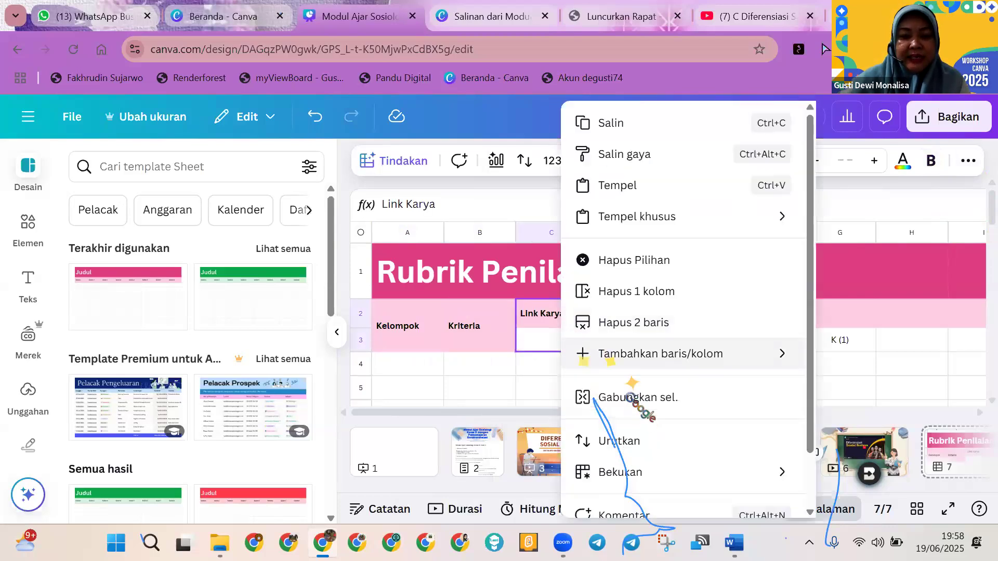
click(636, 395)
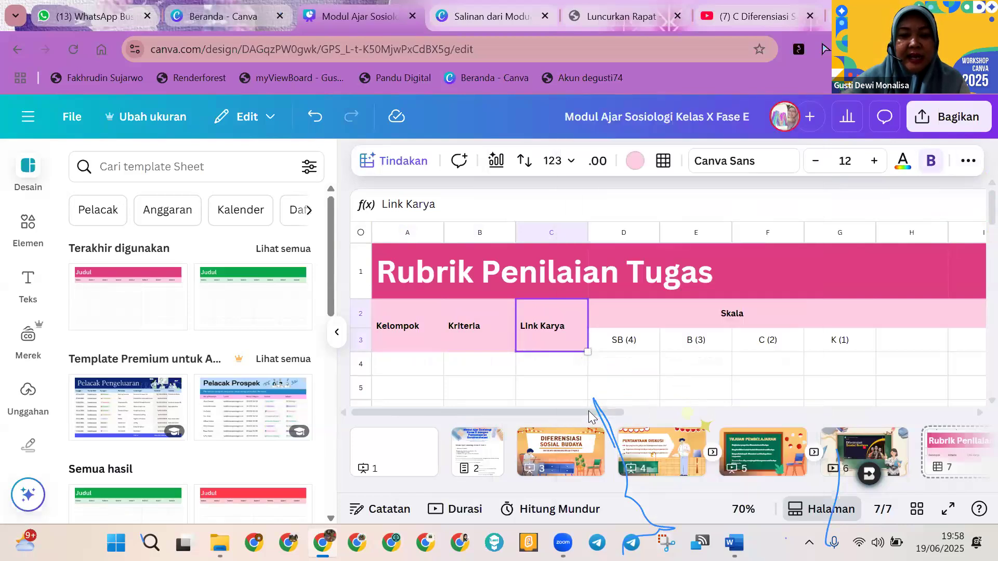
drag(620, 414, 559, 414)
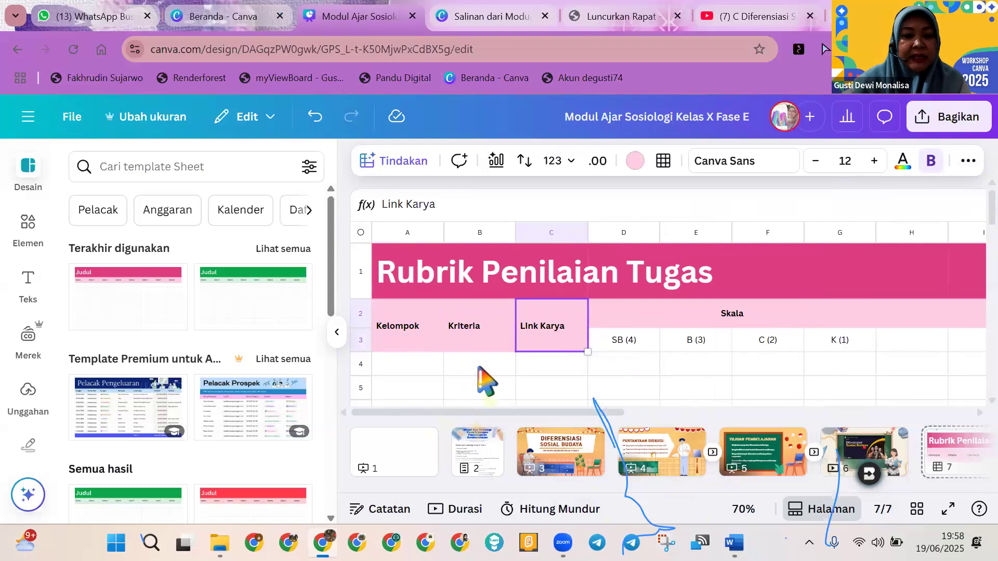
Step: Centre the Kelompok and Kriteria headings horizontally in their merged cells
click(423, 343)
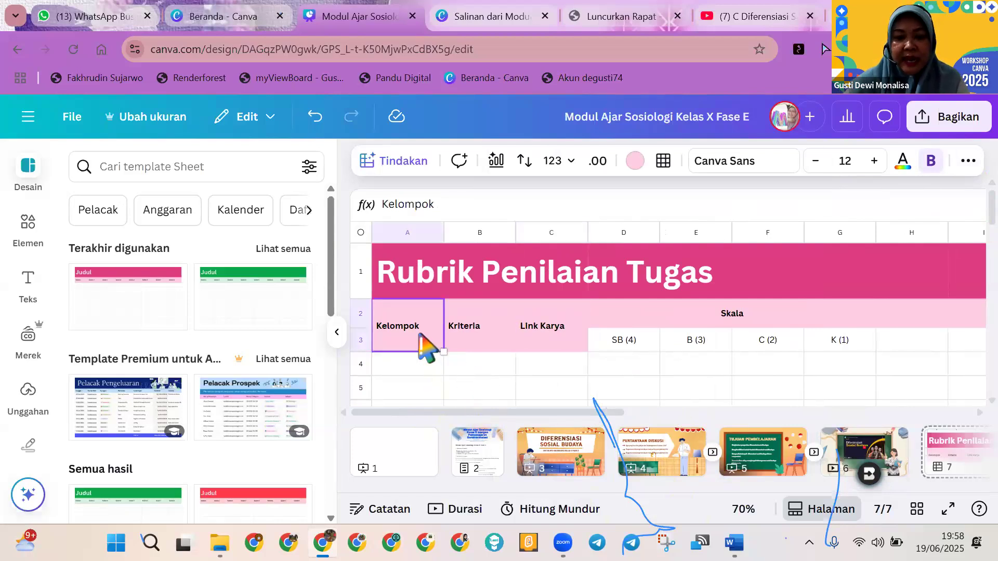
key(shift+Right)
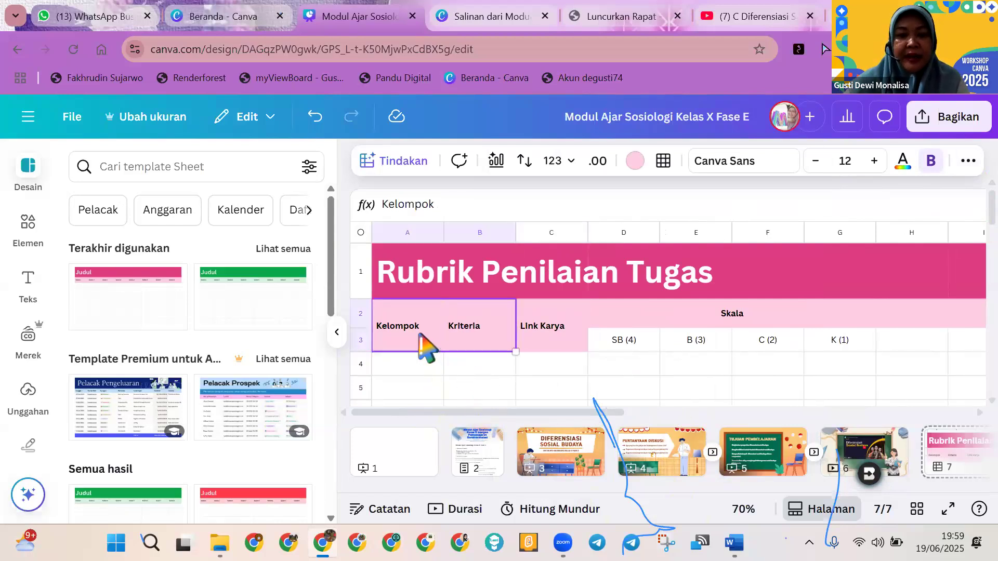
click(968, 161)
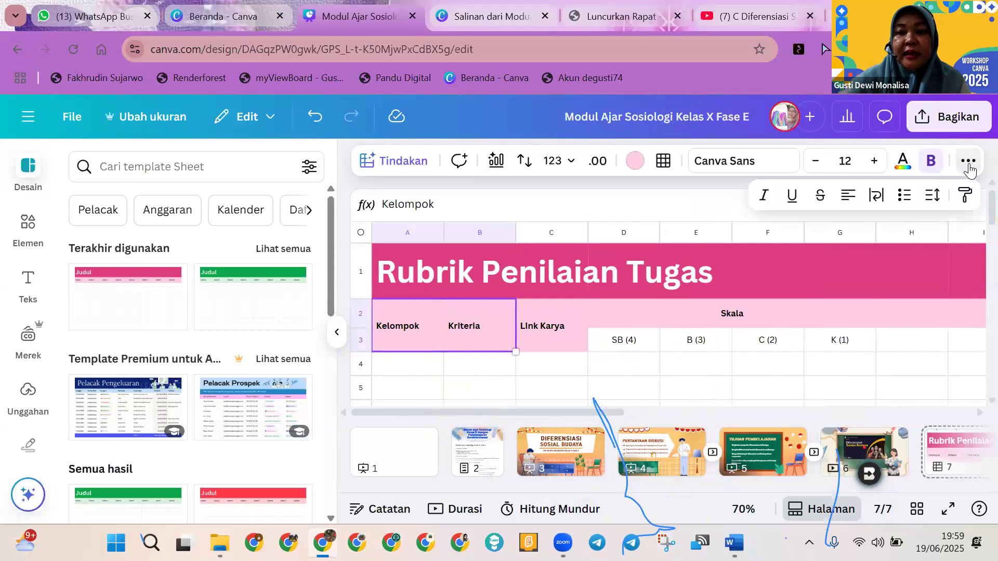
click(849, 195)
Step: Enter the criteria Kerjasama Tim in cell B4 and Kreativitas in cell B5
click(479, 364)
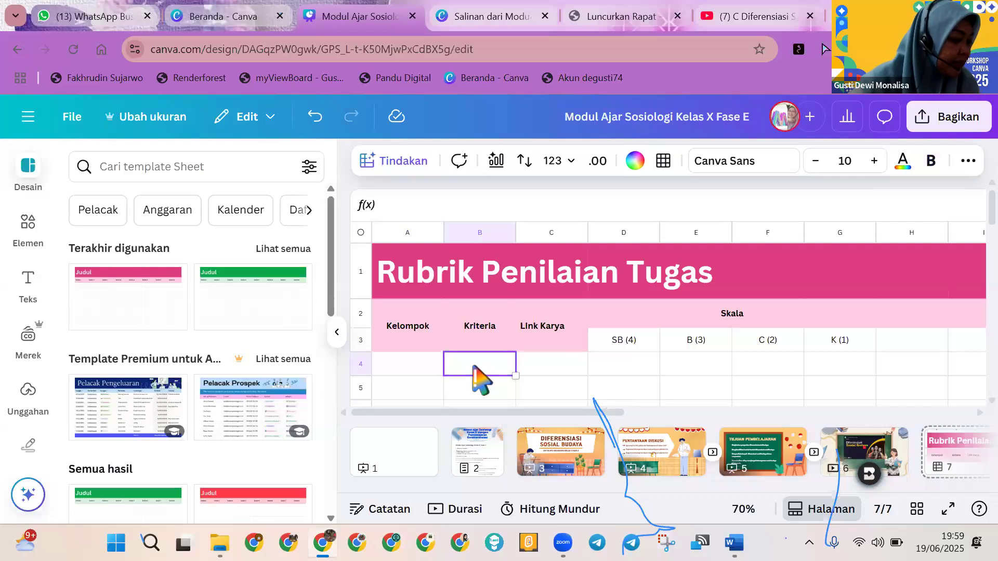
double_click(474, 367)
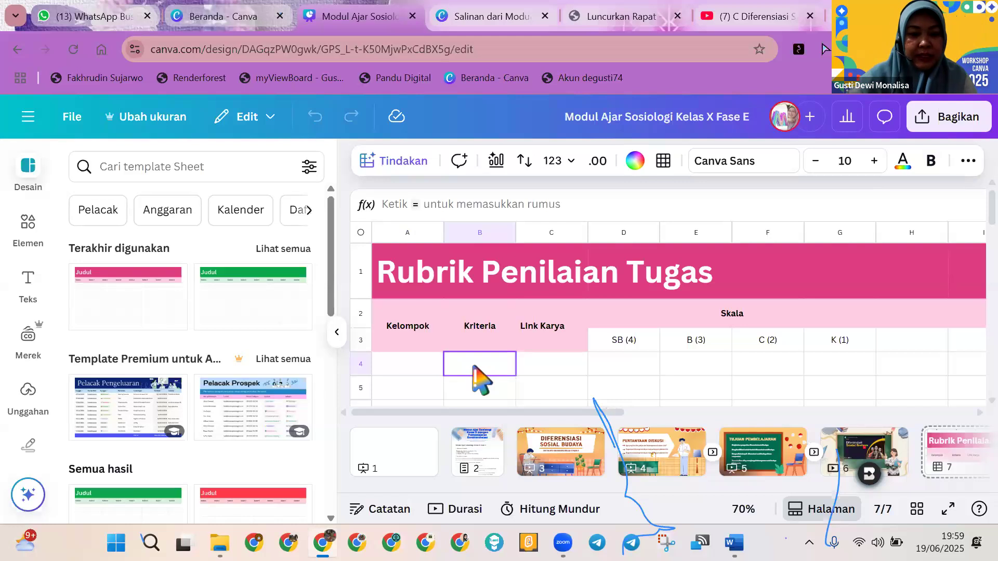
text(Kerjasama Tim)
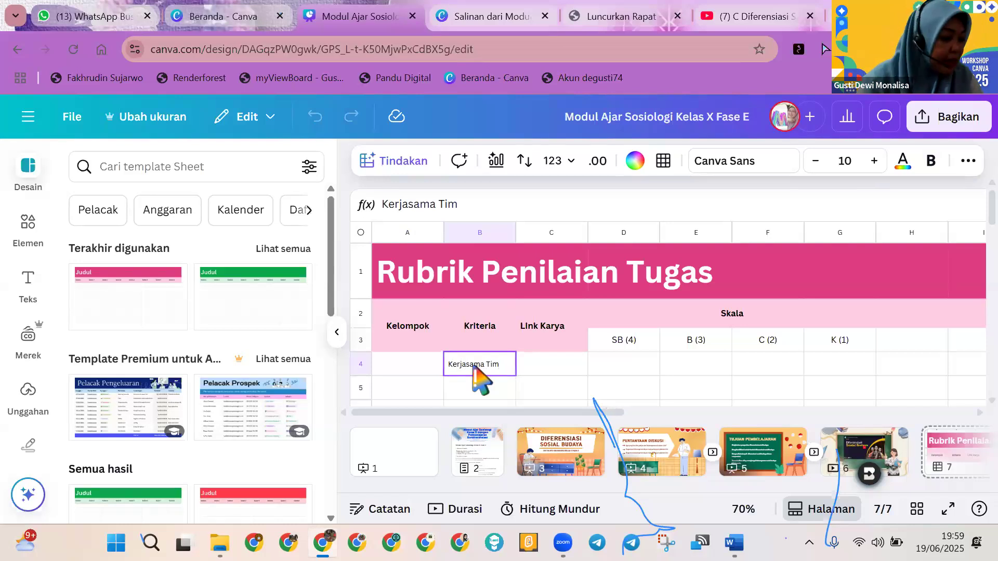
key(Return)
text(Kreativitas)
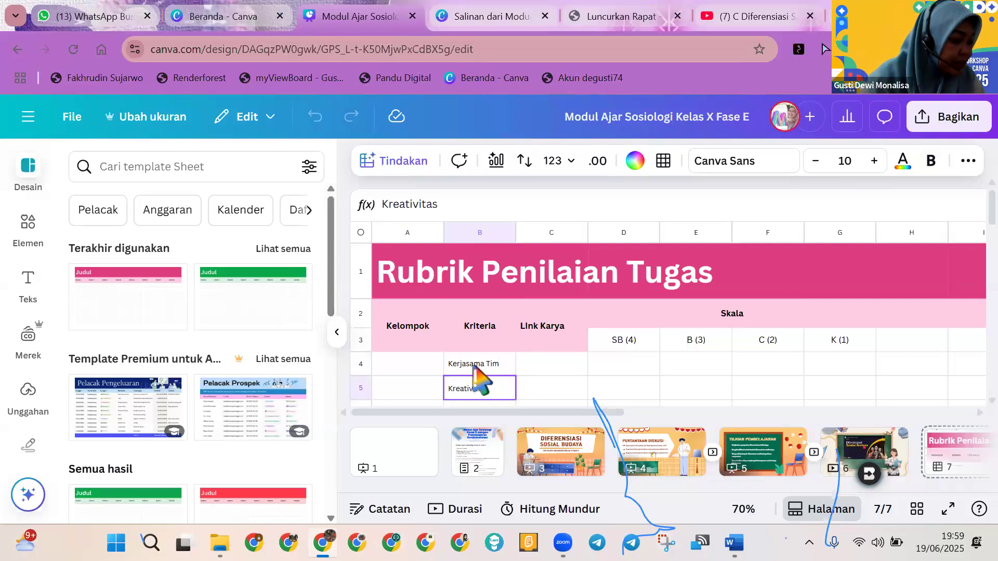
Step: Enter the criteria Pemahaman Materi in cell B6 and Presentasi in cell B7
key(Return)
text(Pemeh)
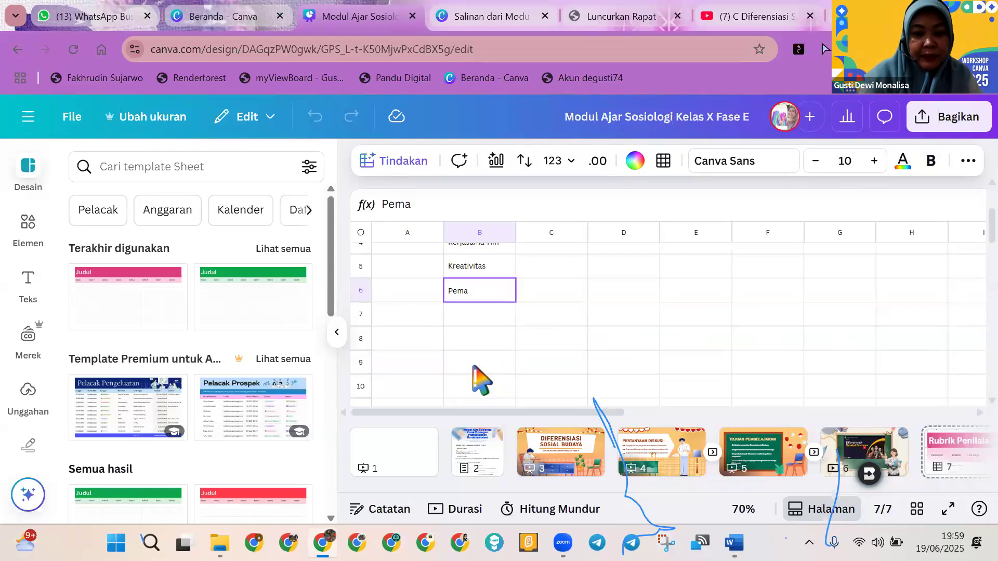
text(aman Mater)
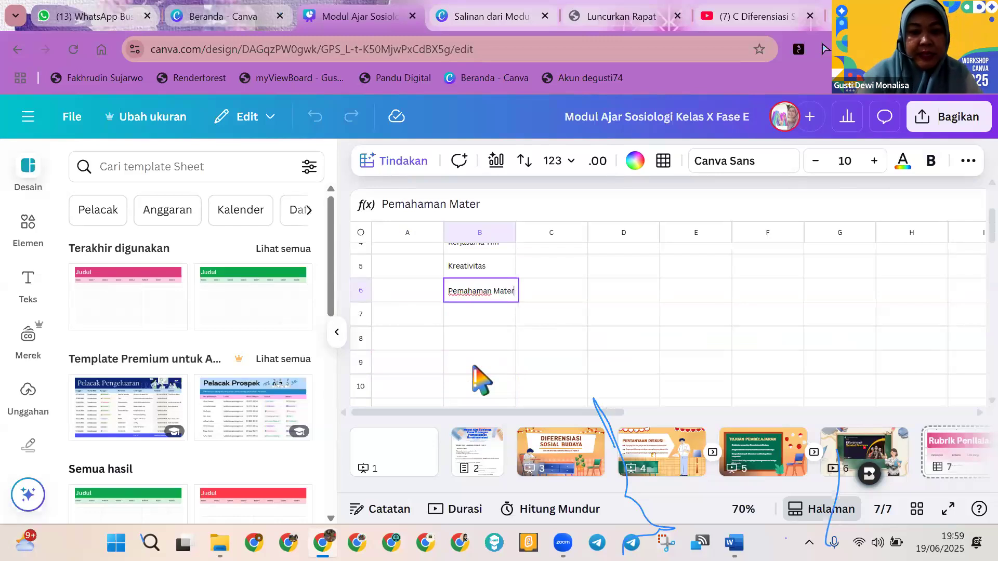
text(i)
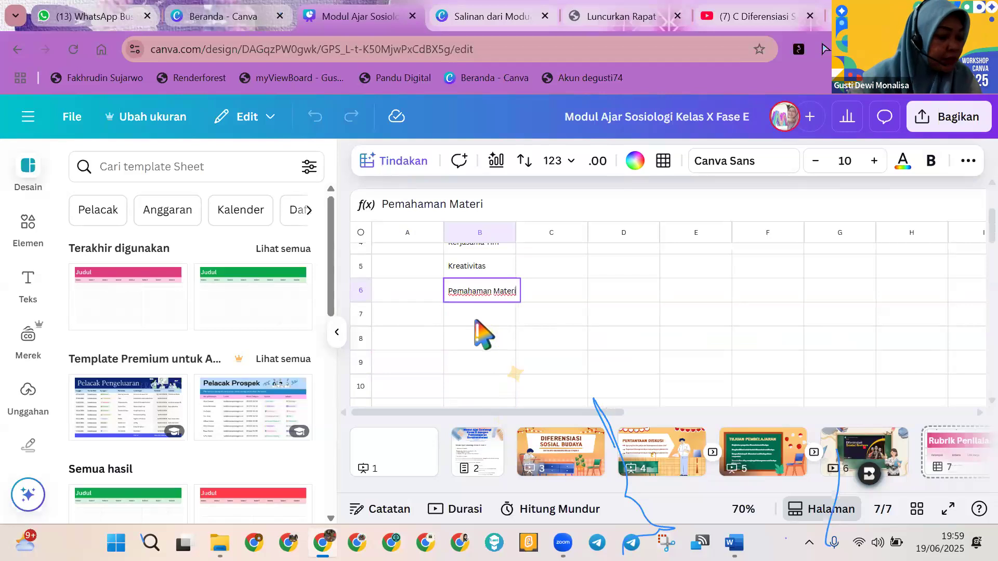
key(Return)
text(Present)
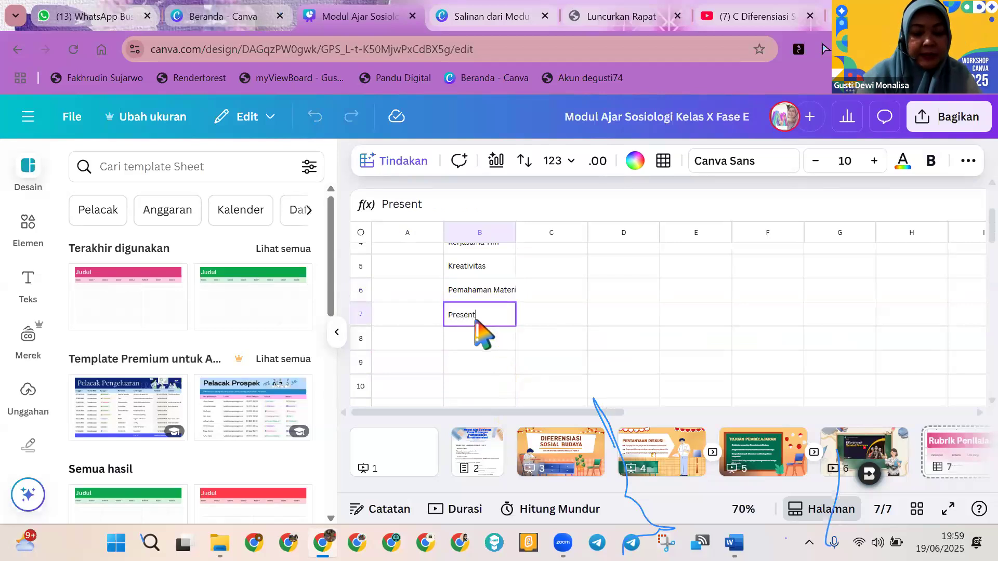
text(asi)
click(641, 265)
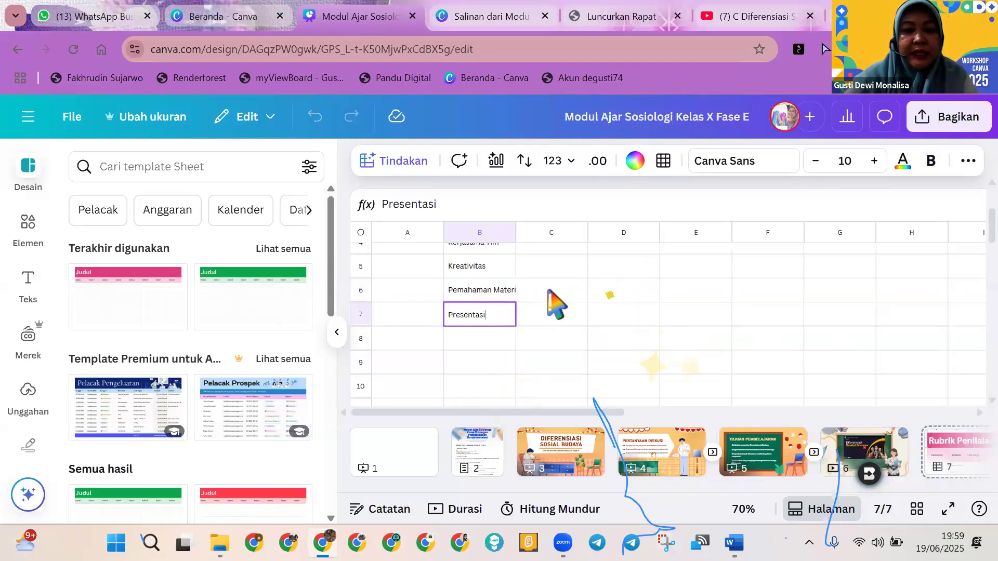
Step: Widen column B slightly and set the font size of the four criteria in B4 to B7 to 12
scroll(547, 310, up, 3)
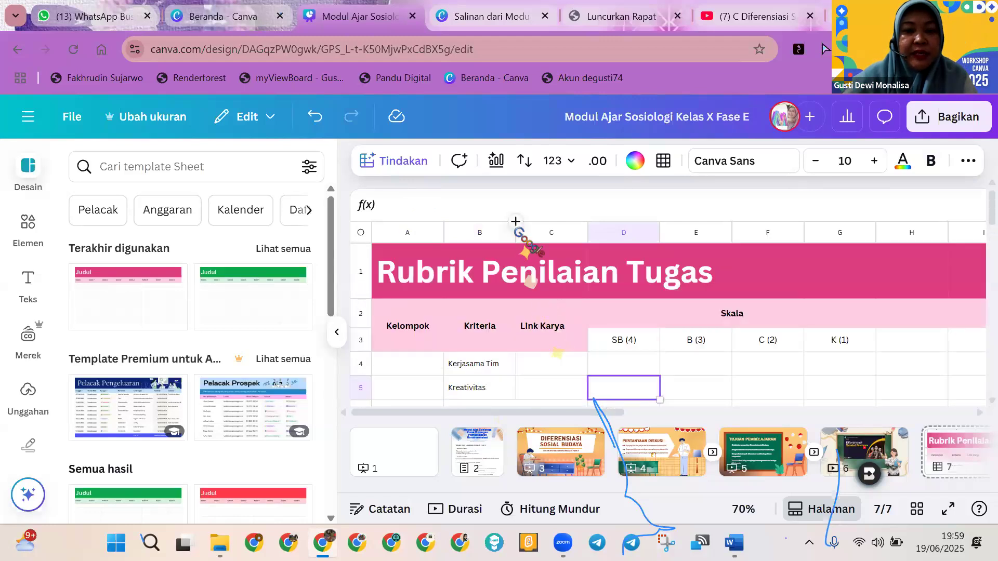
drag(515, 237, 535, 253)
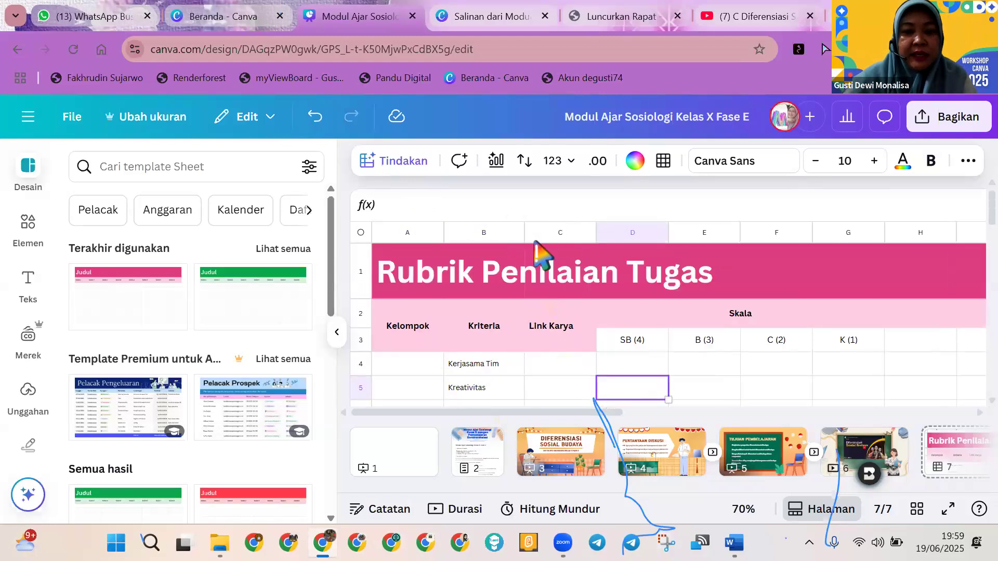
scroll(589, 327, down, 3)
scroll(773, 367, up, 2)
click(514, 292)
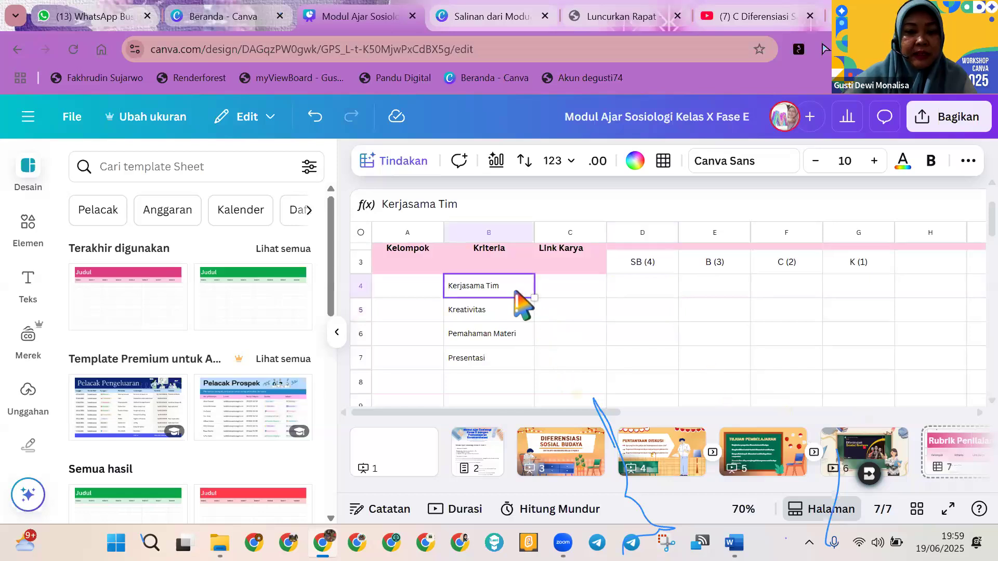
key(shift+Down)
key(shift+Down)
key(shift+Down)
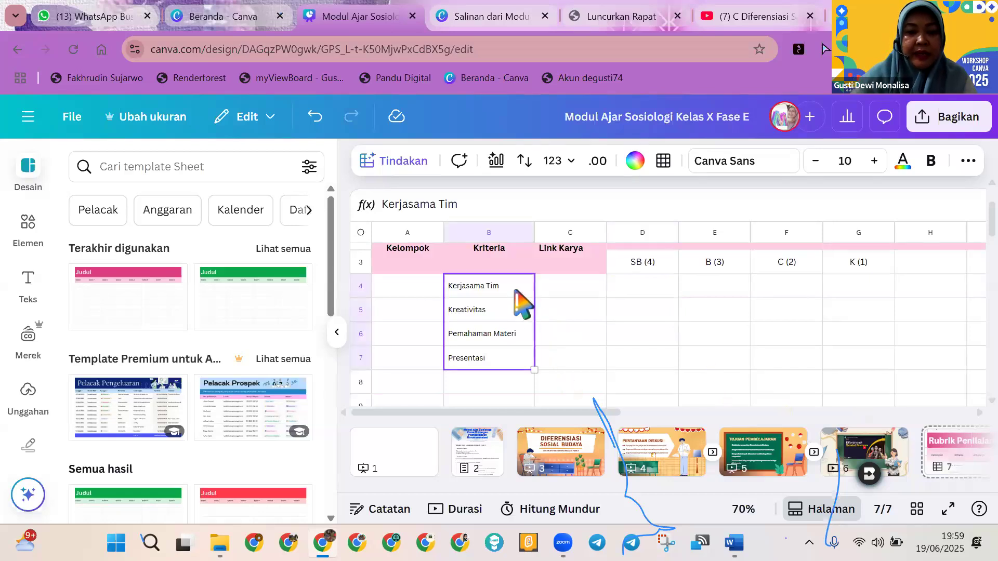
click(873, 161)
click(874, 161)
drag(581, 417, 718, 408)
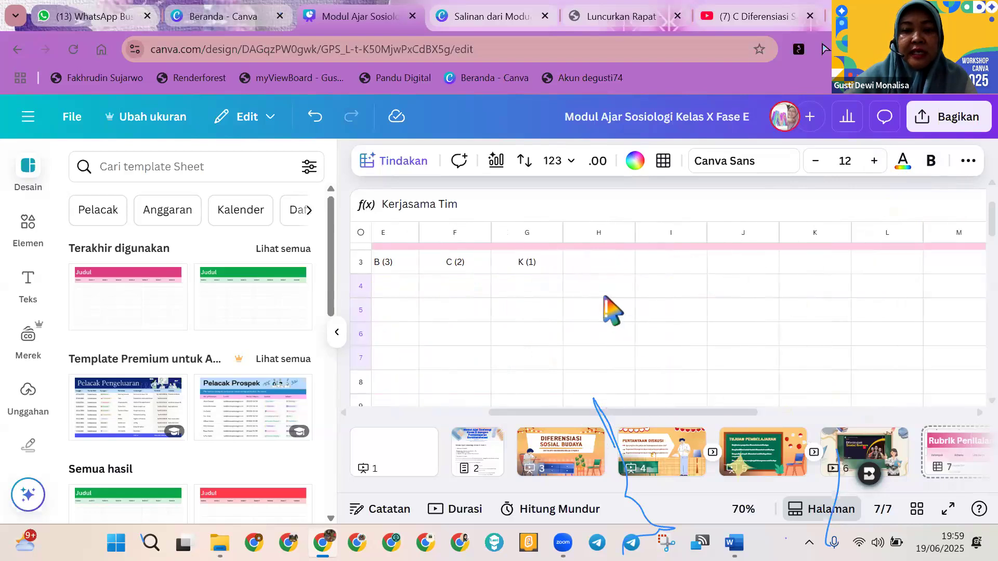
scroll(613, 311, up, 3)
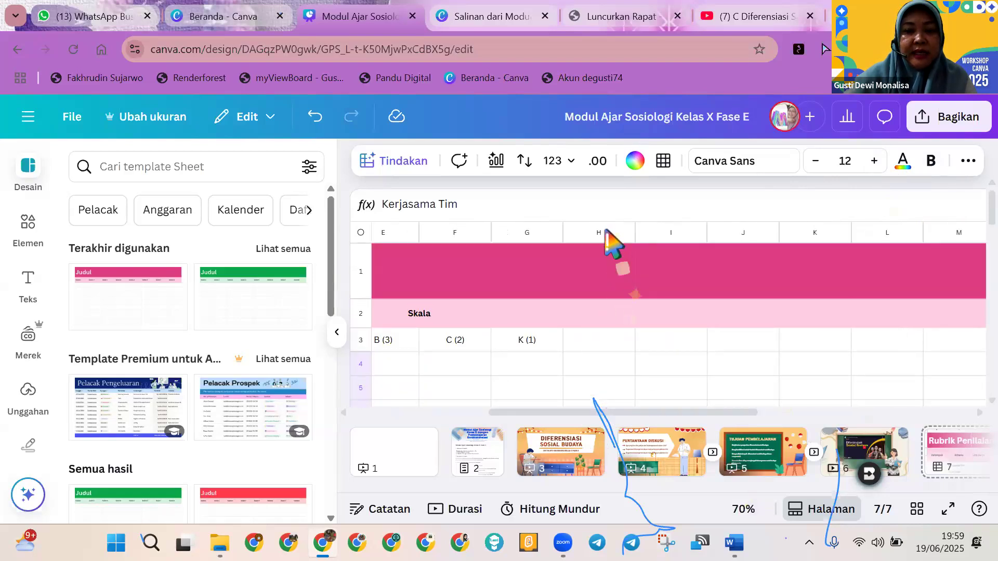
click(604, 230)
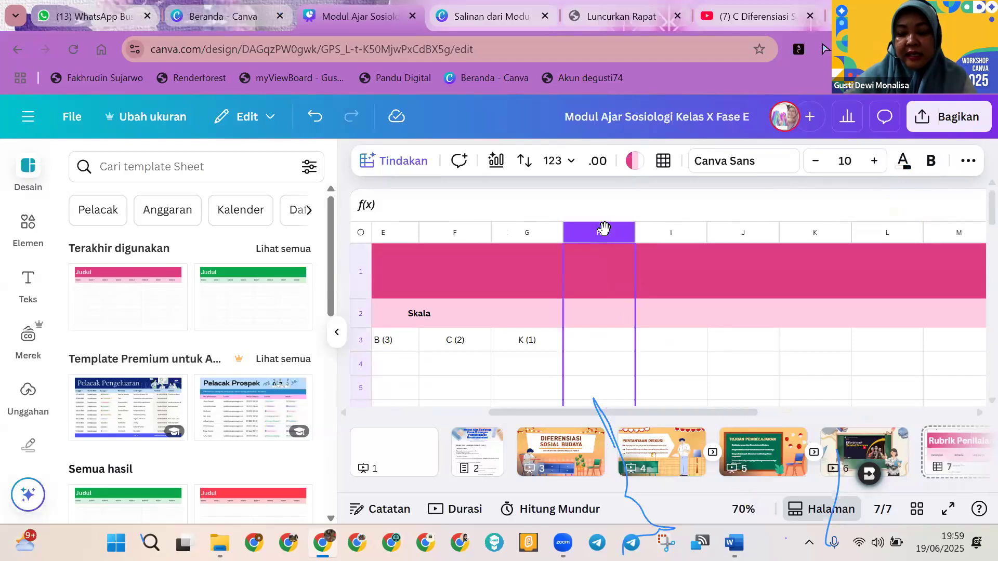
key(shift+Right)
key(shift+Right)
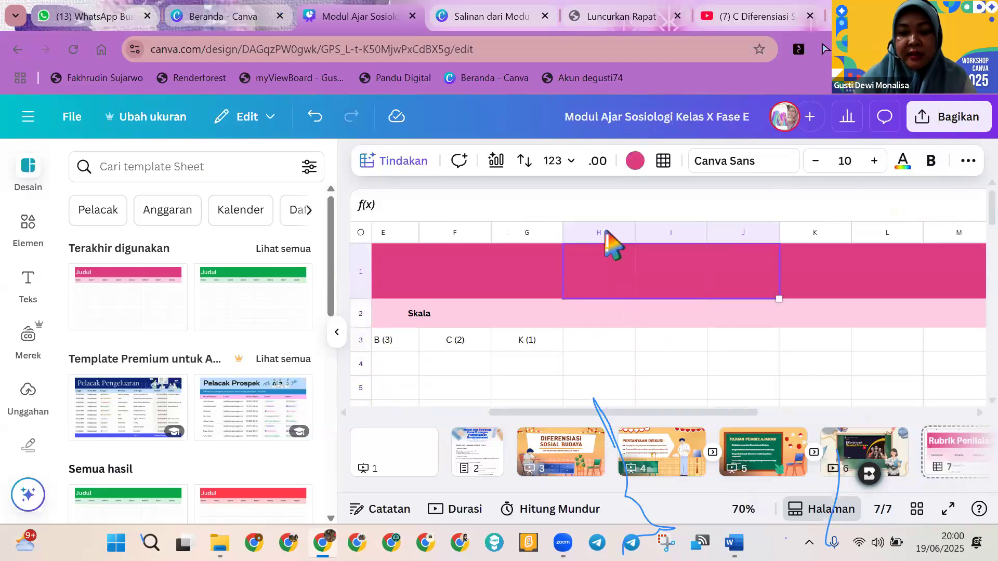
key(shift+Down)
key(shift+Down)
key(shift+Down)
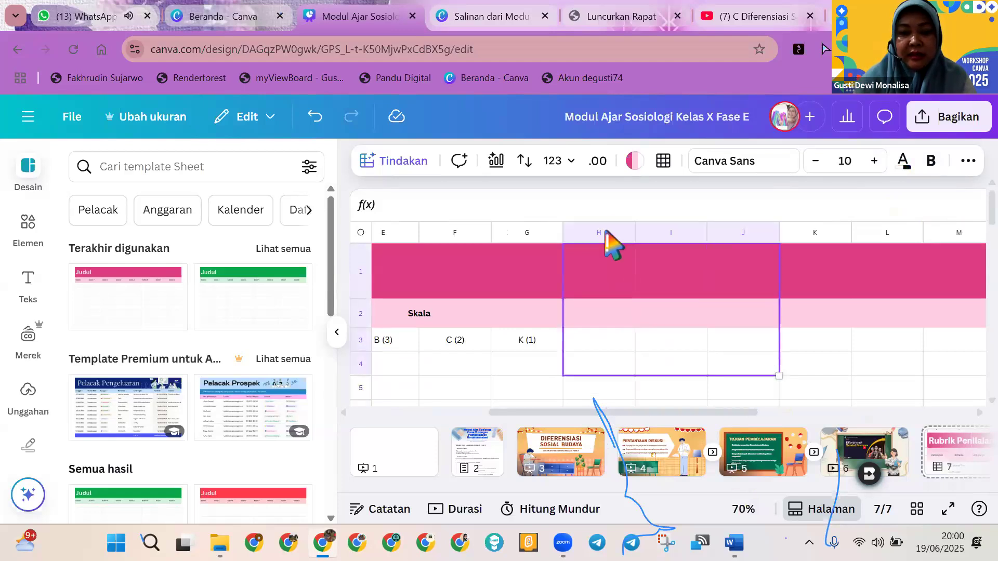
key(shift+Down)
key(shift+Down)
key(shift+Right)
key(shift+Right)
key(shift+Right)
key(shift+Right)
key(shift+Right)
key(shift+Right)
key(shift+Right)
key(shift+Right)
key(shift+Right)
key(shift+Right)
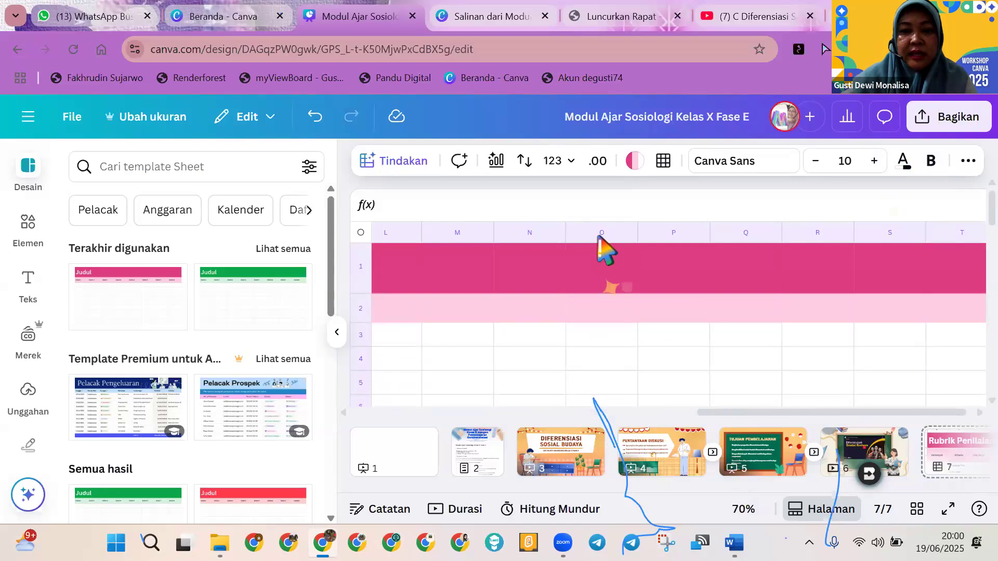
right_click(597, 236)
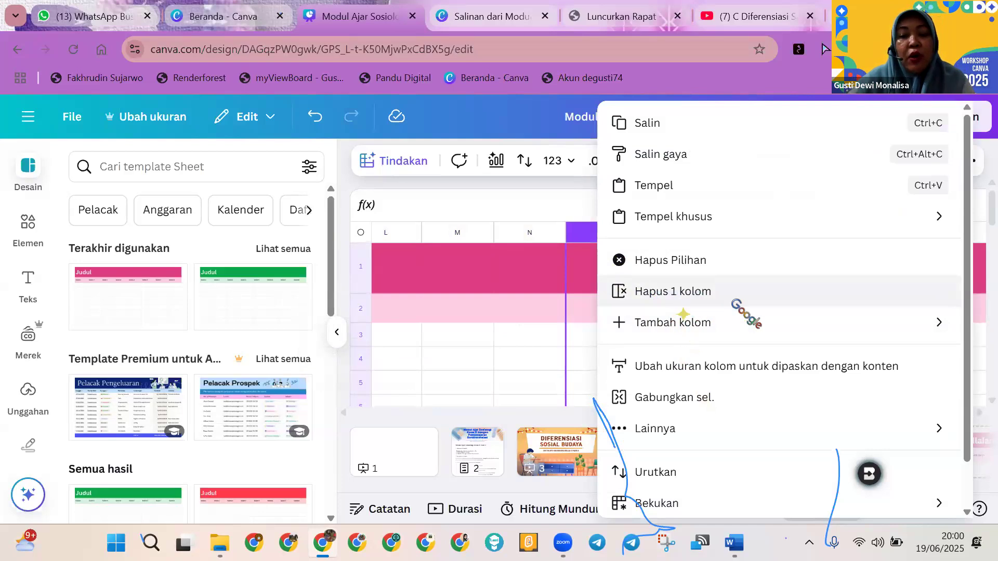
click(596, 332)
Step: Delete the empty column H beside the K (1) scale column
drag(742, 413, 517, 411)
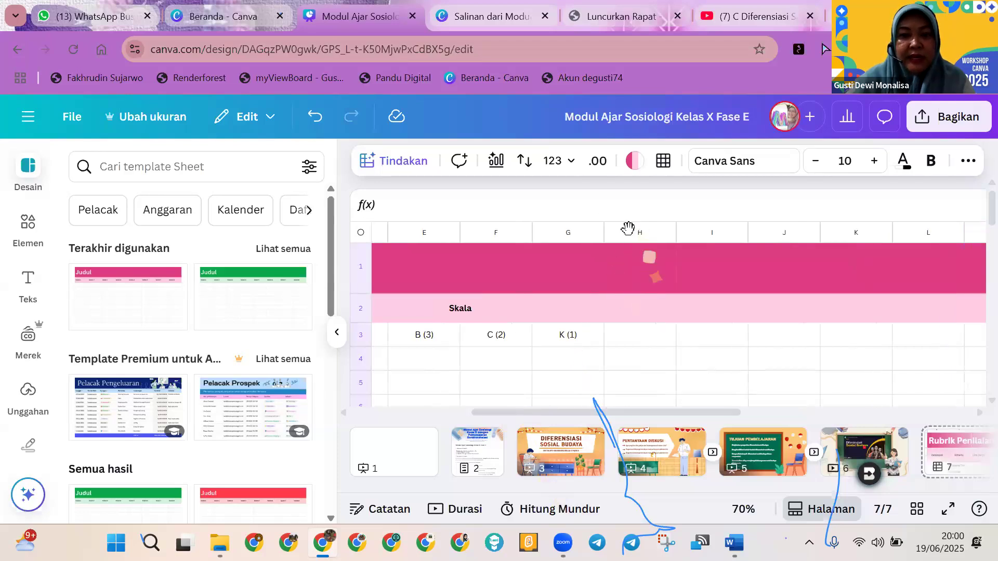
click(628, 230)
right_click(631, 234)
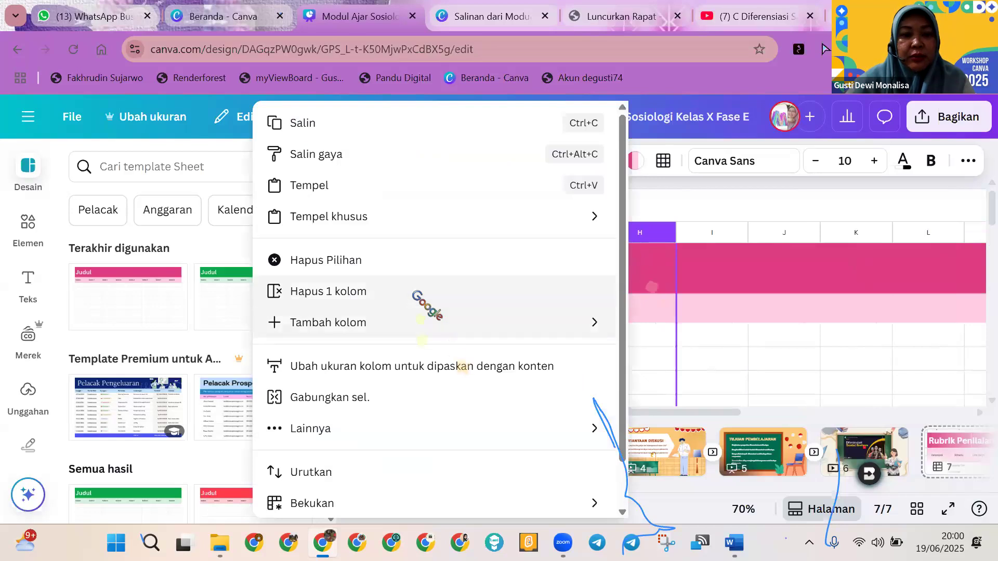
click(659, 287)
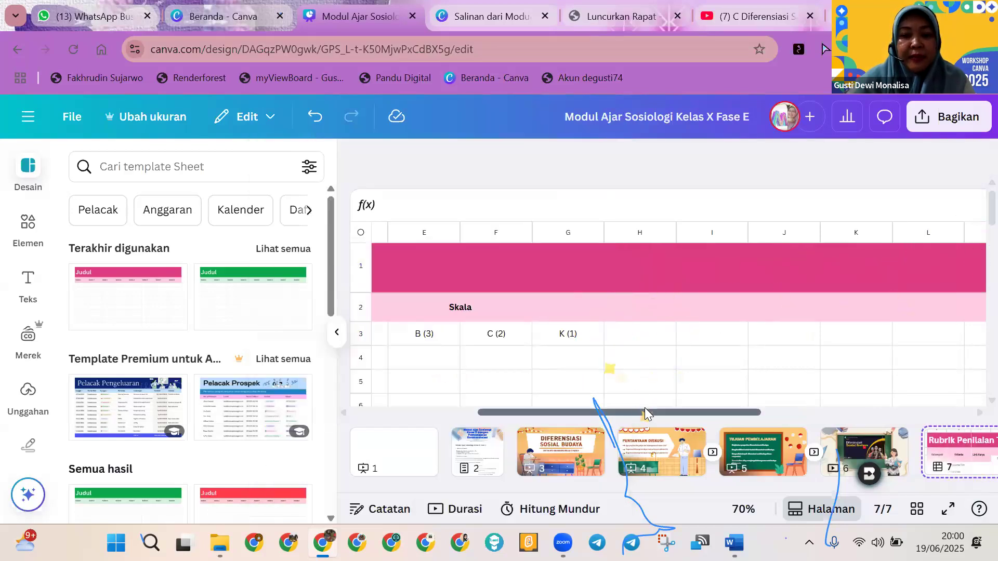
Step: Apply black borders to all cells of the rubric table, from the Kelompok heading in A2 through G7
drag(582, 412, 469, 411)
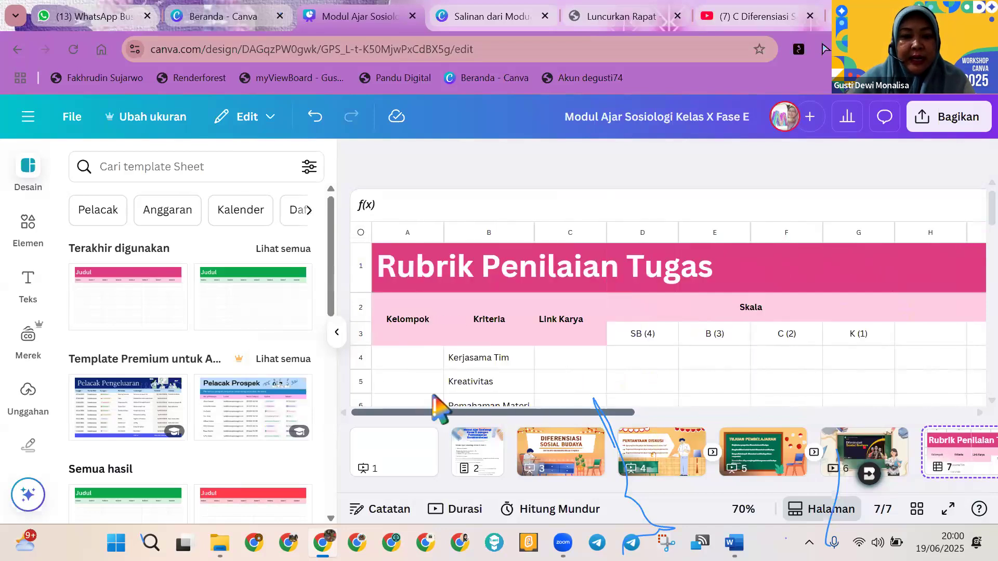
click(391, 318)
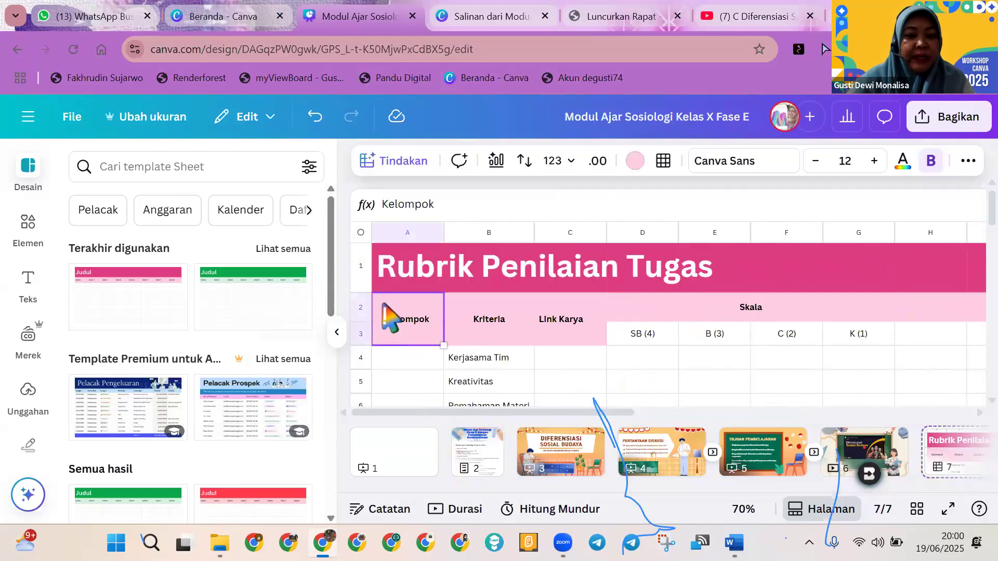
key(shift+Right)
key(shift+Right)
key(shift+Right)
key(shift+Right)
key(shift+Right)
key(shift+Right)
key(shift+Right)
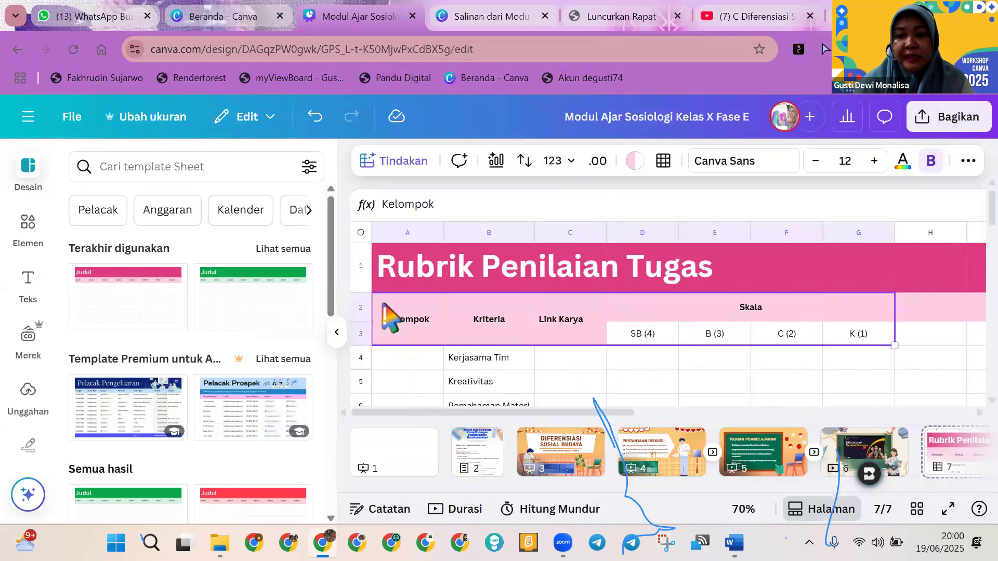
key(shift+Left)
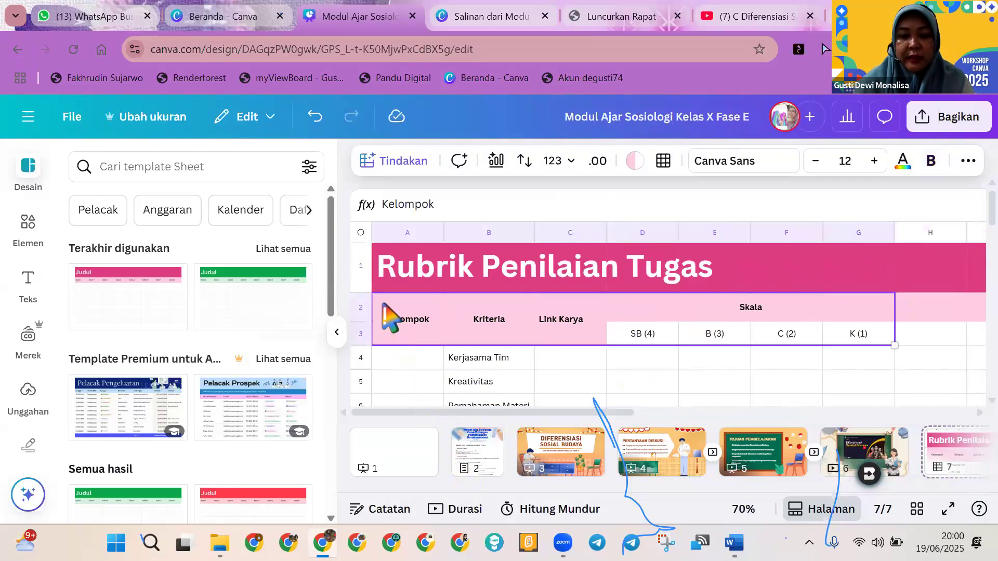
key(shift+Down)
key(shift+Down)
key(shift+Down)
key(shift+Down)
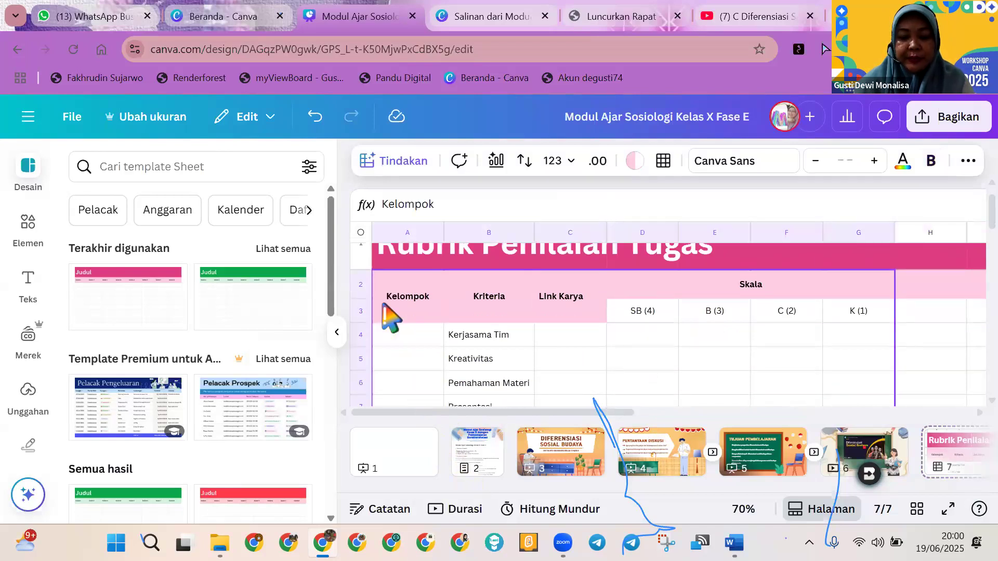
key(shift+Down)
key(shift+Up)
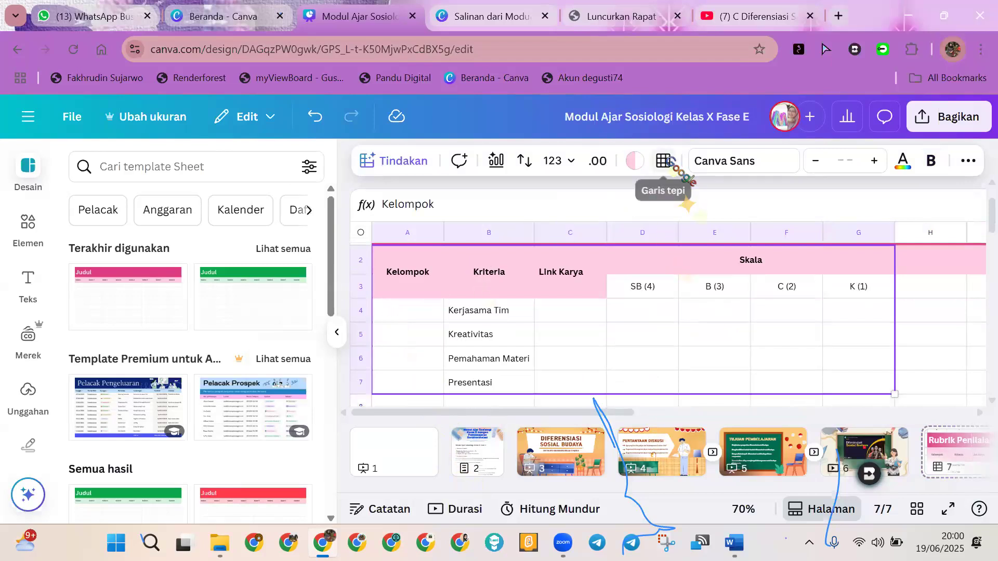
click(664, 162)
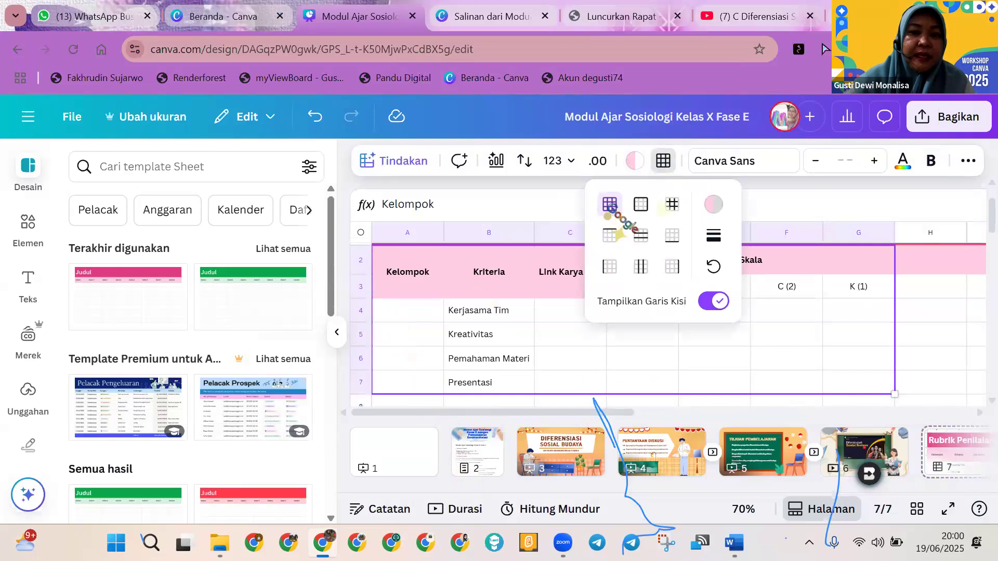
click(713, 204)
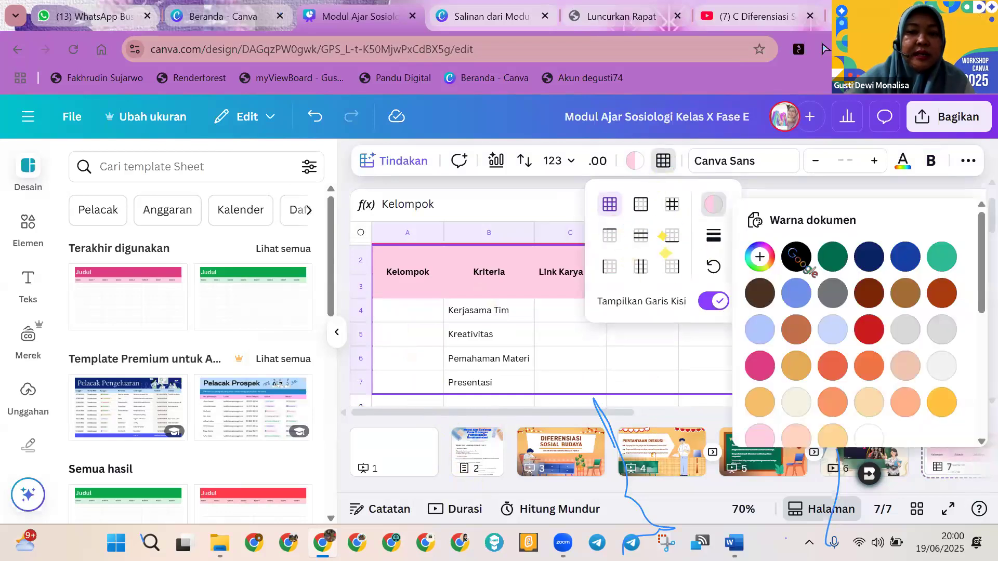
click(796, 257)
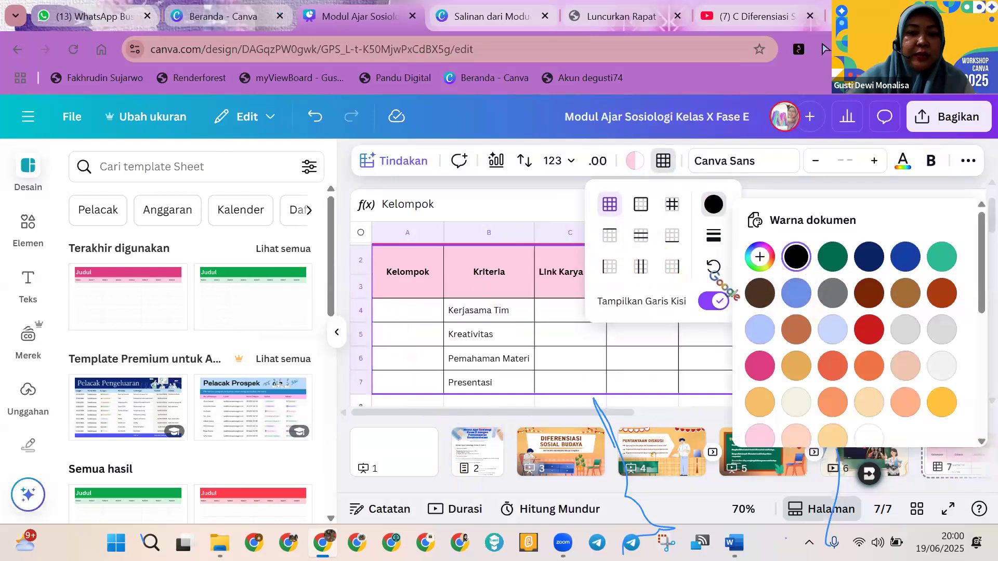
click(577, 341)
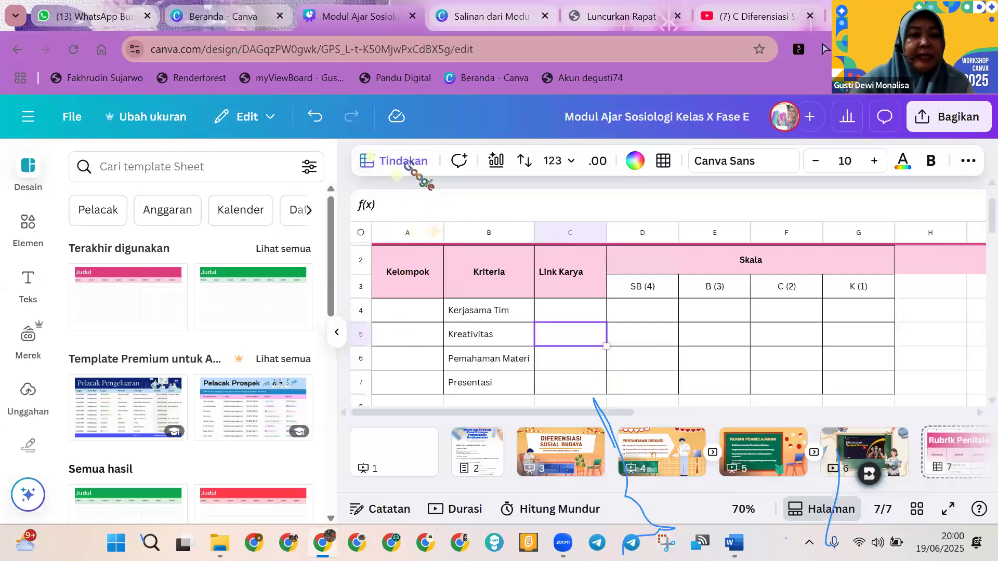
Step: Insert a mention of a collaborator in cell A4 under the Kelompok heading
click(568, 310)
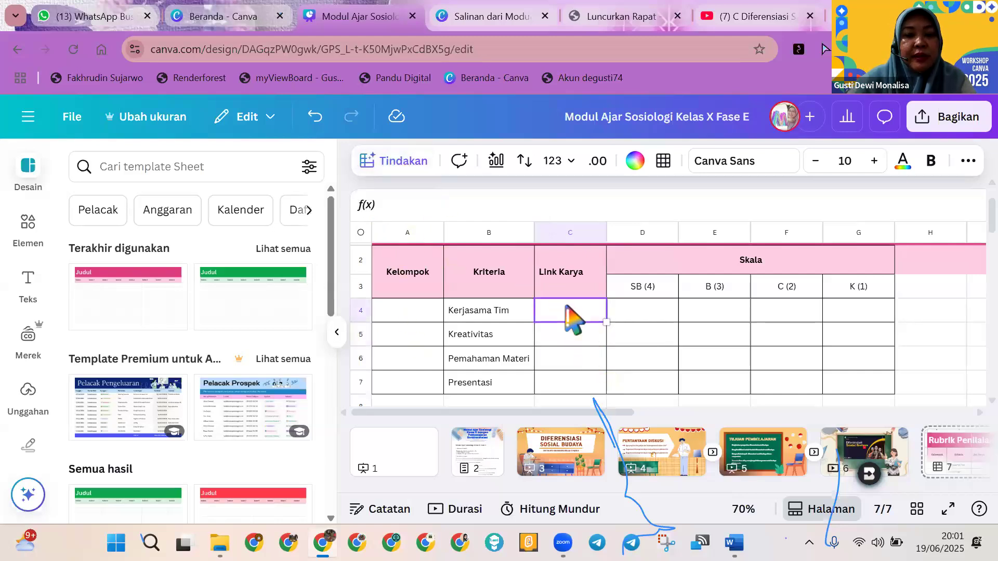
click(427, 322)
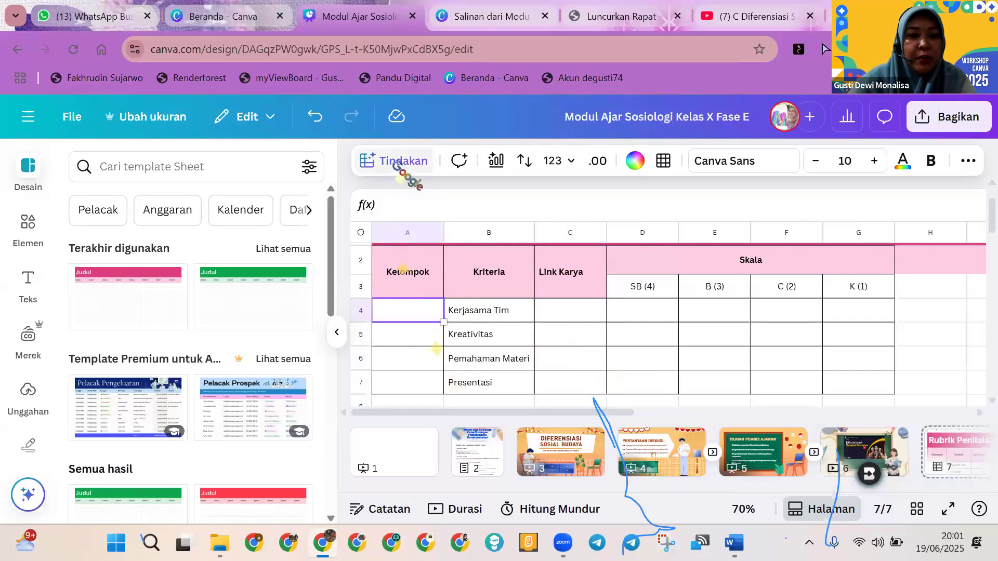
click(396, 162)
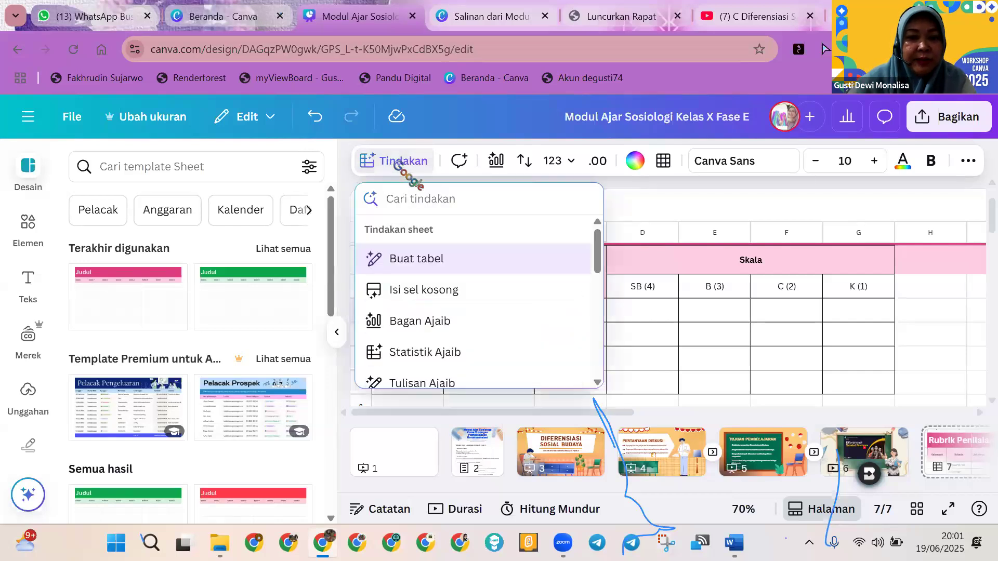
scroll(422, 314, down, 4)
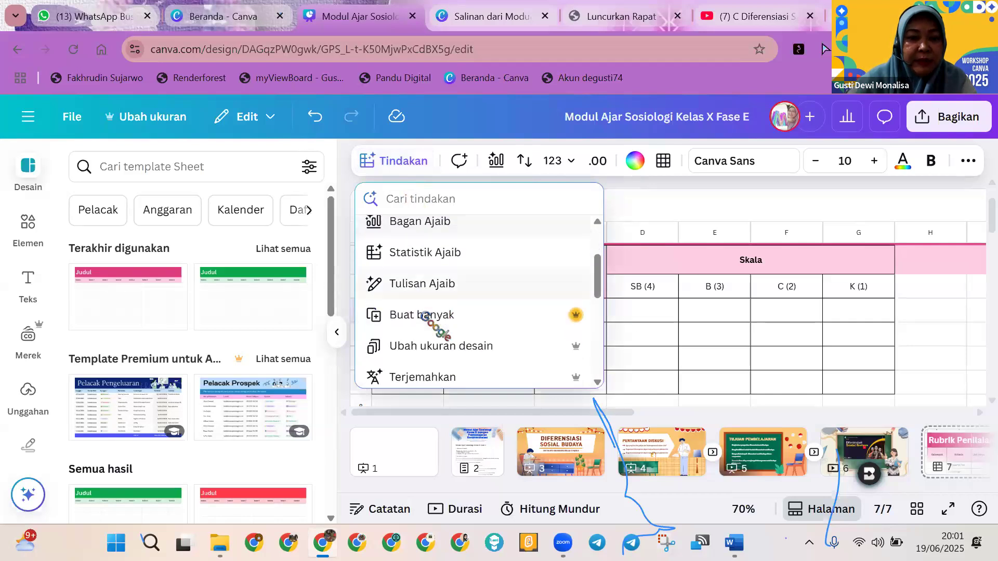
scroll(422, 313, down, 2)
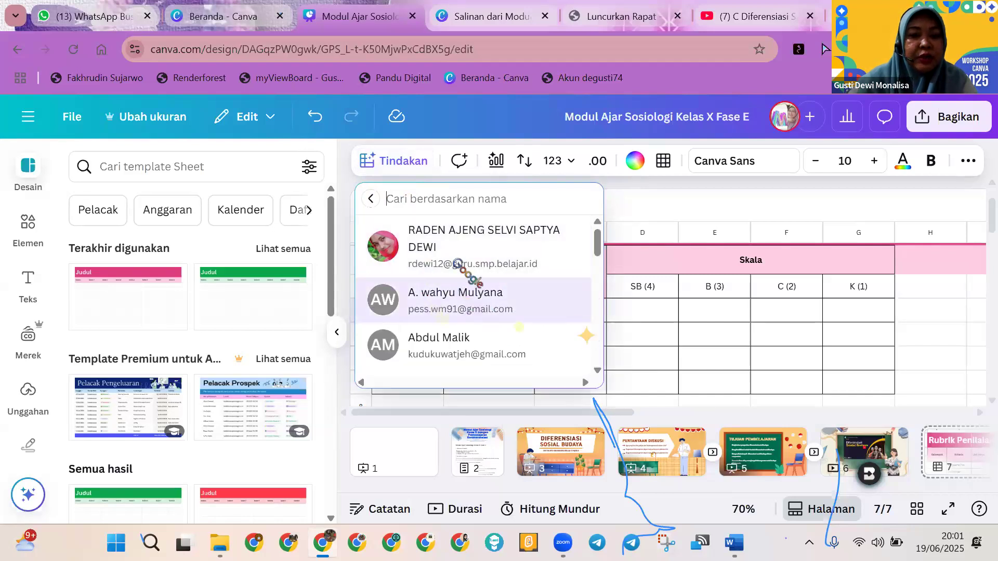
scroll(454, 259, down, 2)
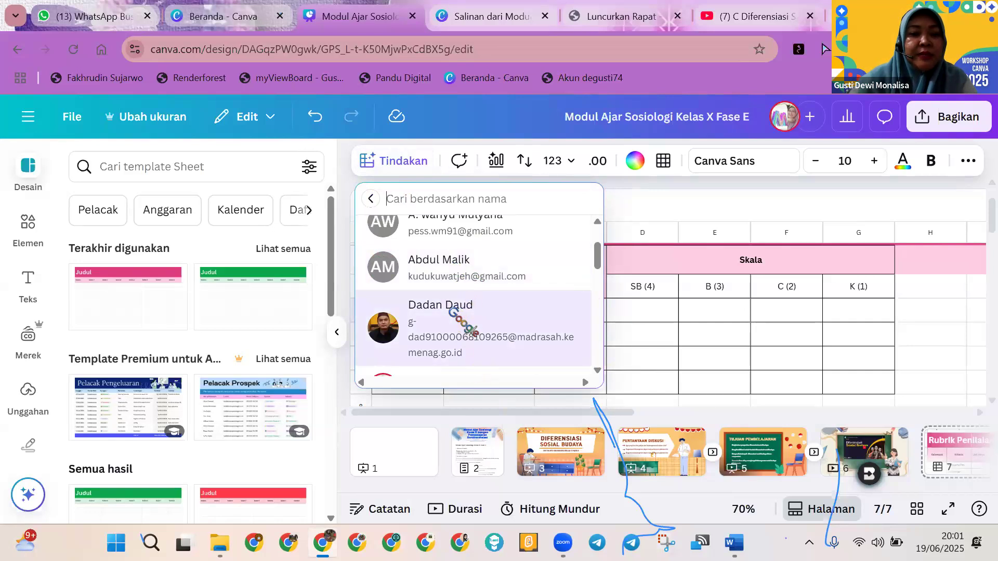
scroll(452, 314, down, 2)
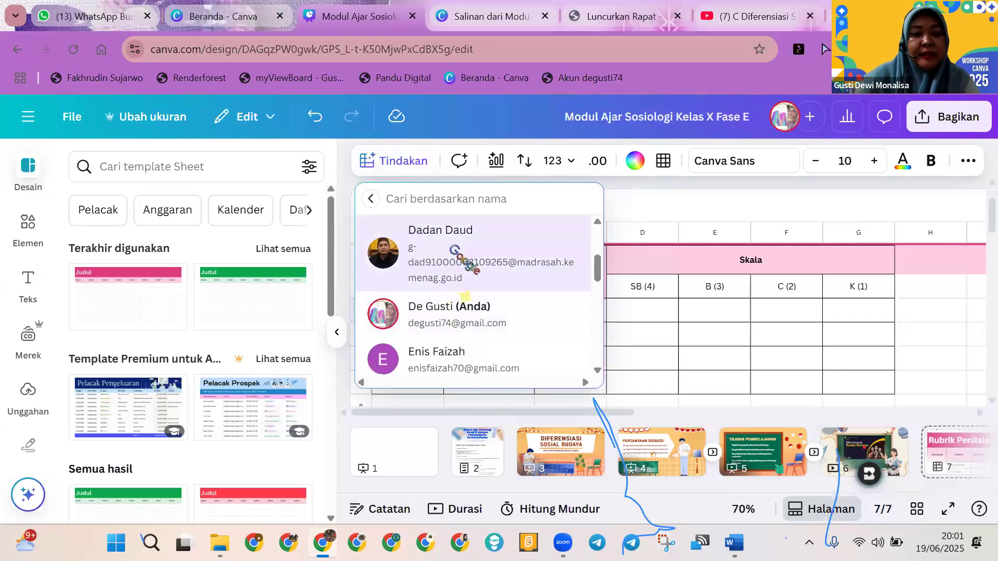
click(456, 254)
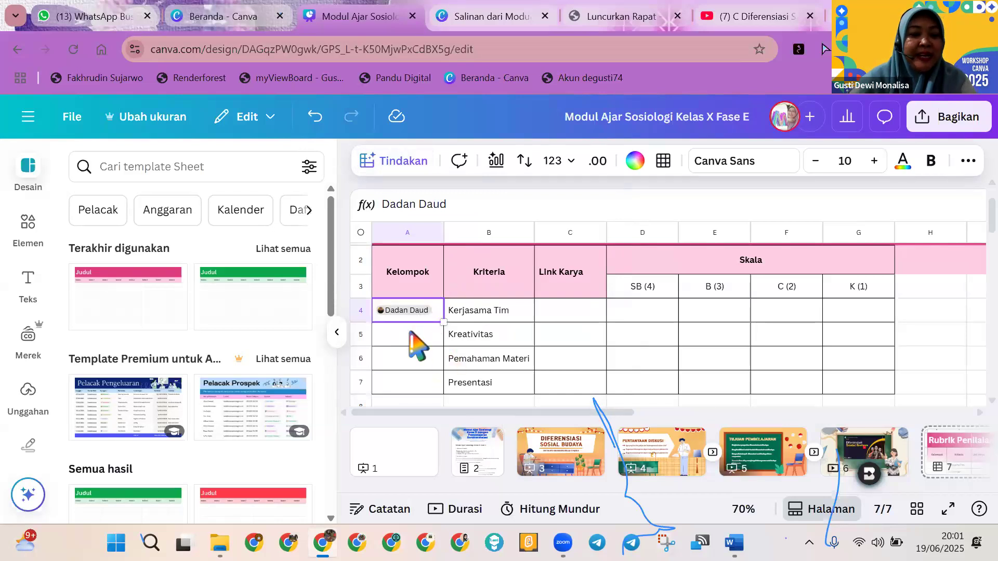
Step: Add one column to the left of the Kriteria column
click(473, 227)
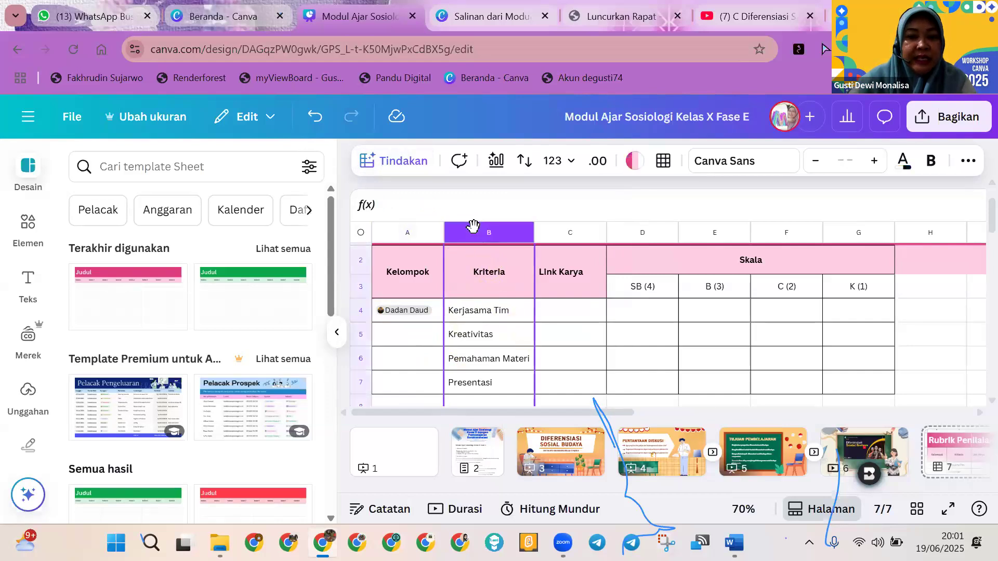
right_click(473, 226)
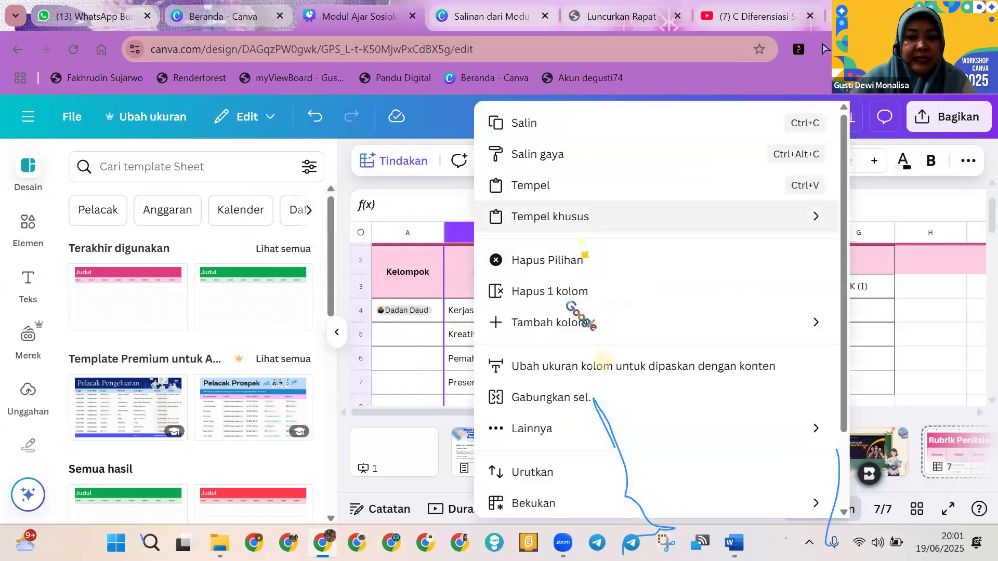
mouse_move(572, 319)
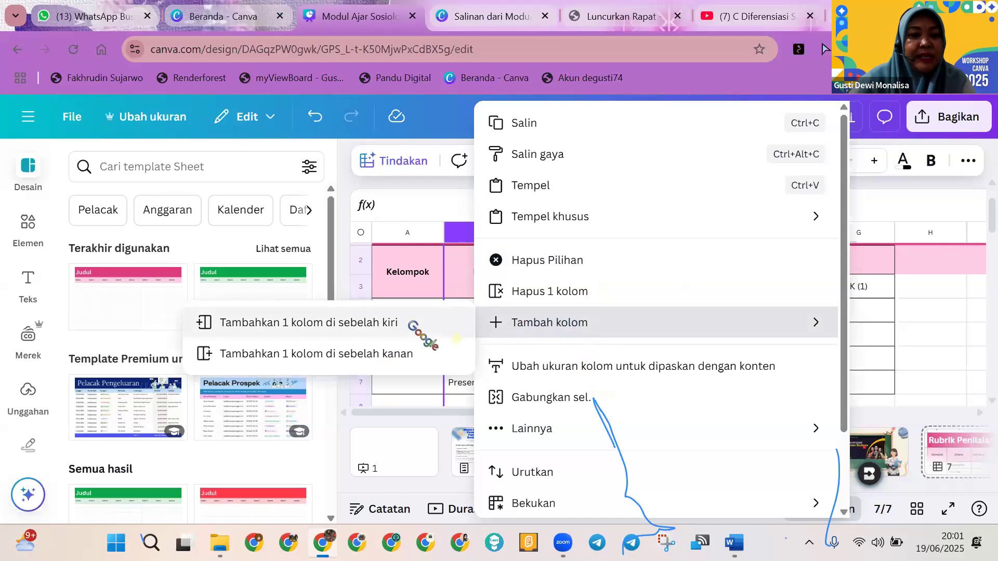
click(411, 325)
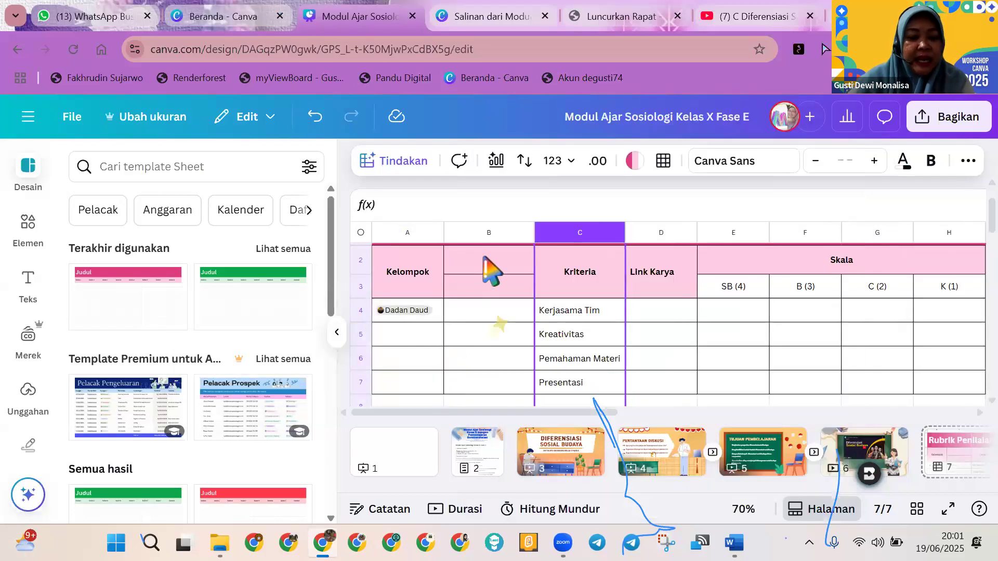
Step: Merge heading cells B2 and B3 of the new column between Kelompok and Kriteria
click(491, 271)
key(shift+Down)
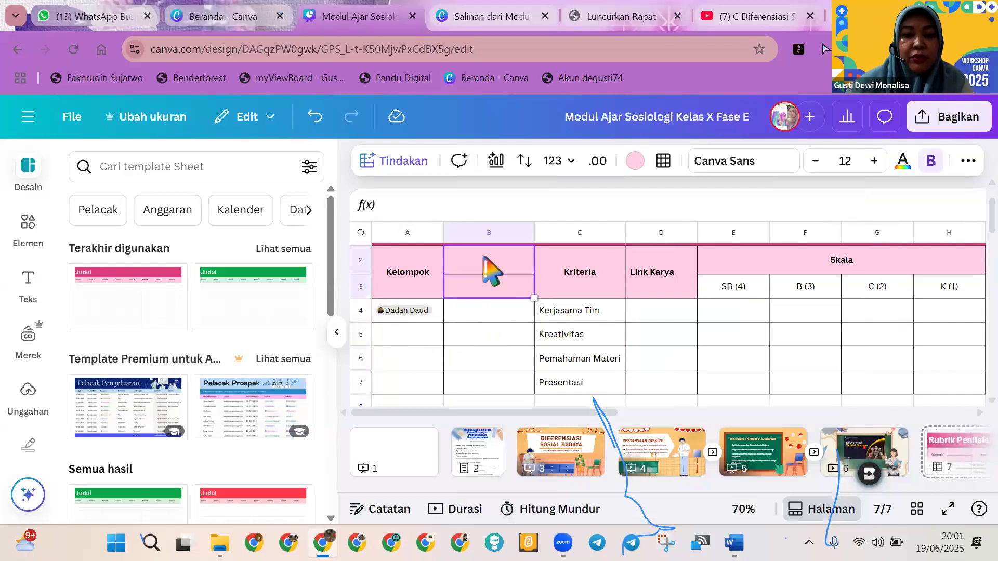
right_click(490, 271)
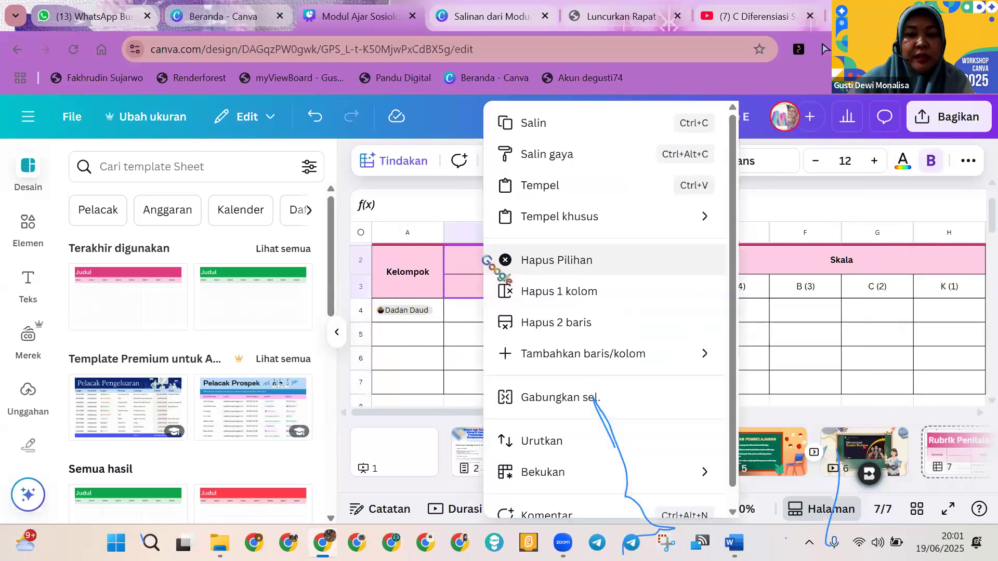
click(597, 398)
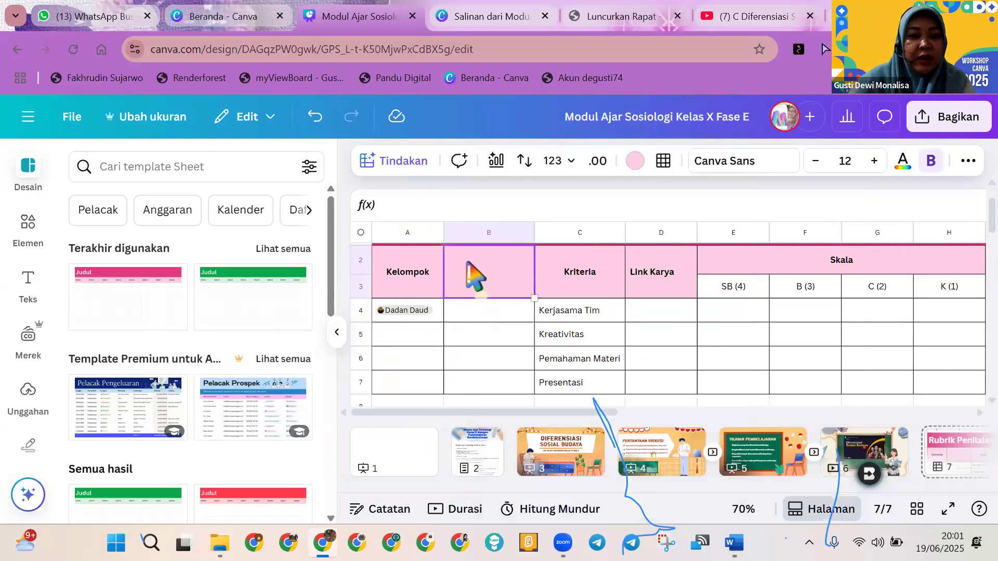
Step: Try inserting a date field in the merged heading cell between Kelompok and Kriteria, and undo the insertion
click(403, 161)
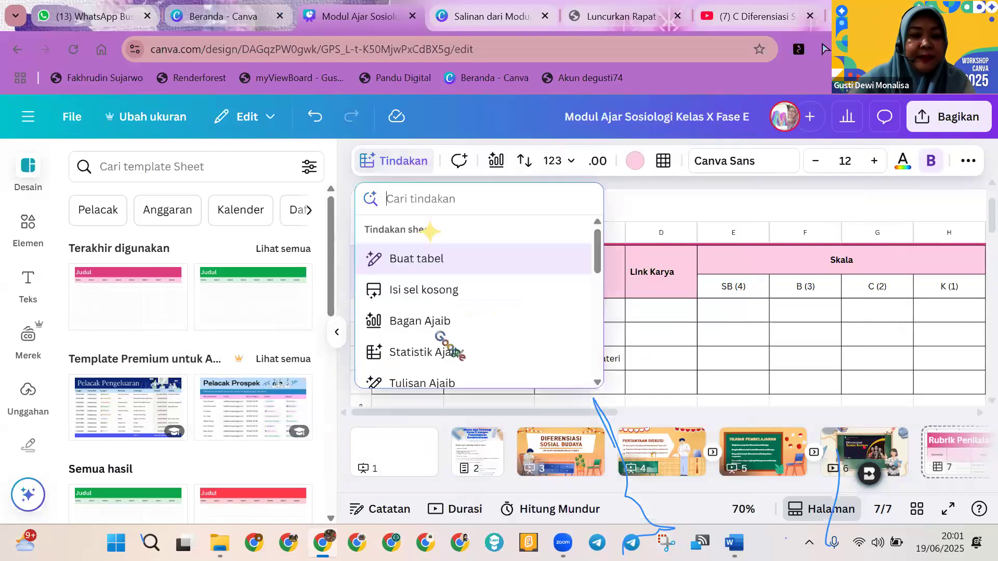
scroll(438, 336, down, 3)
scroll(448, 327, down, 2)
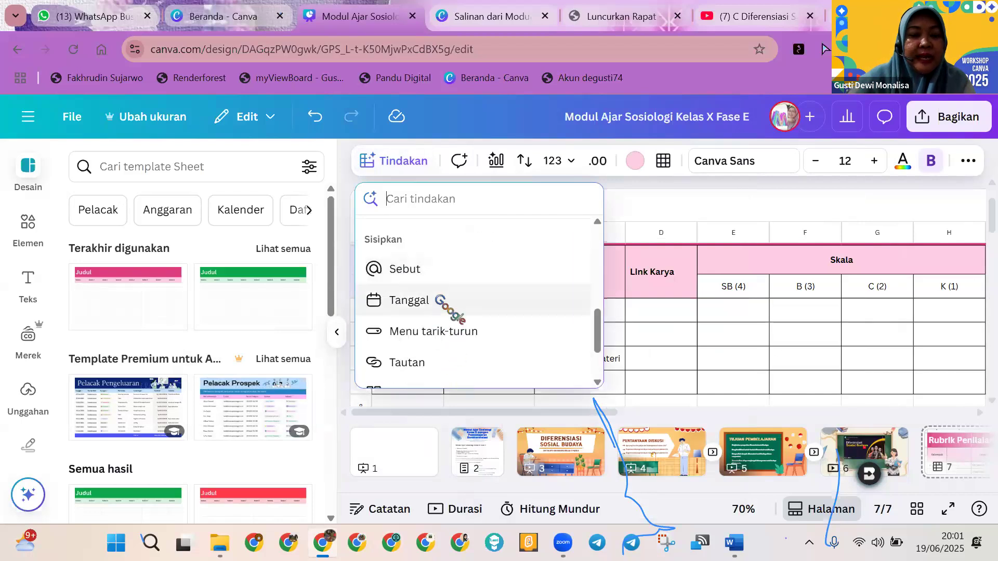
click(439, 304)
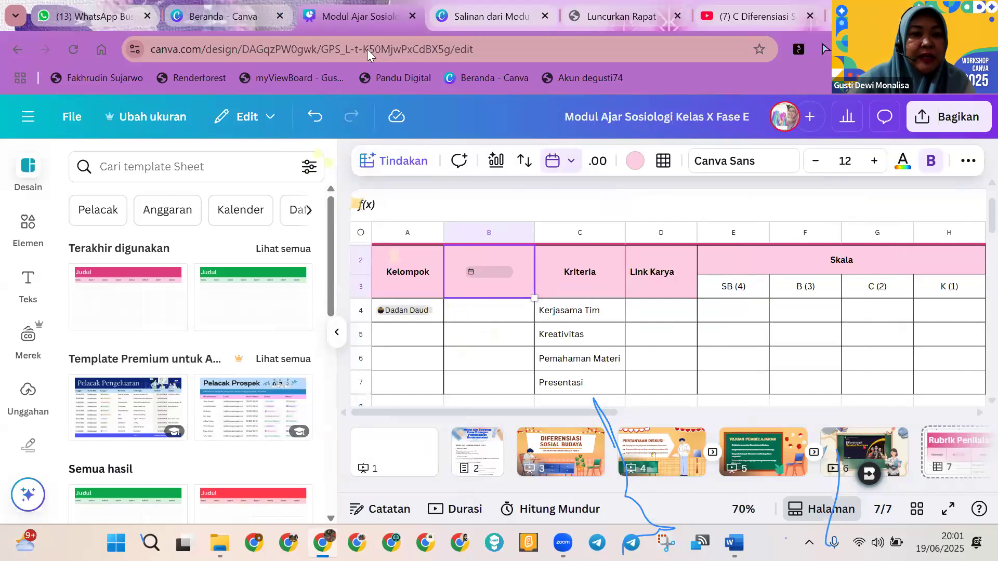
click(315, 116)
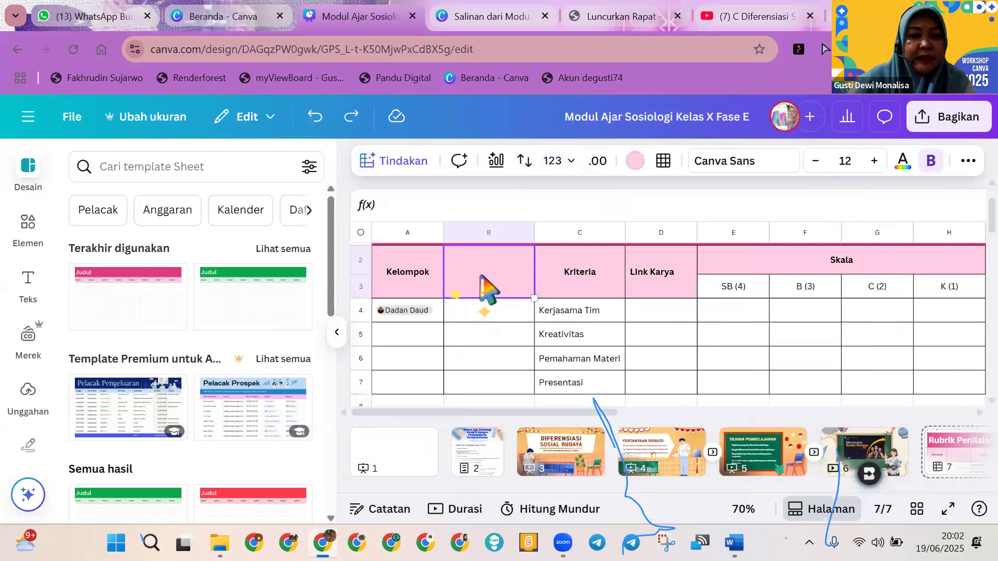
Step: Enter the heading Tanggal Pengumpulan in the merged cell between Kelompok and Kriteria
double_click(488, 287)
text(Tangga)
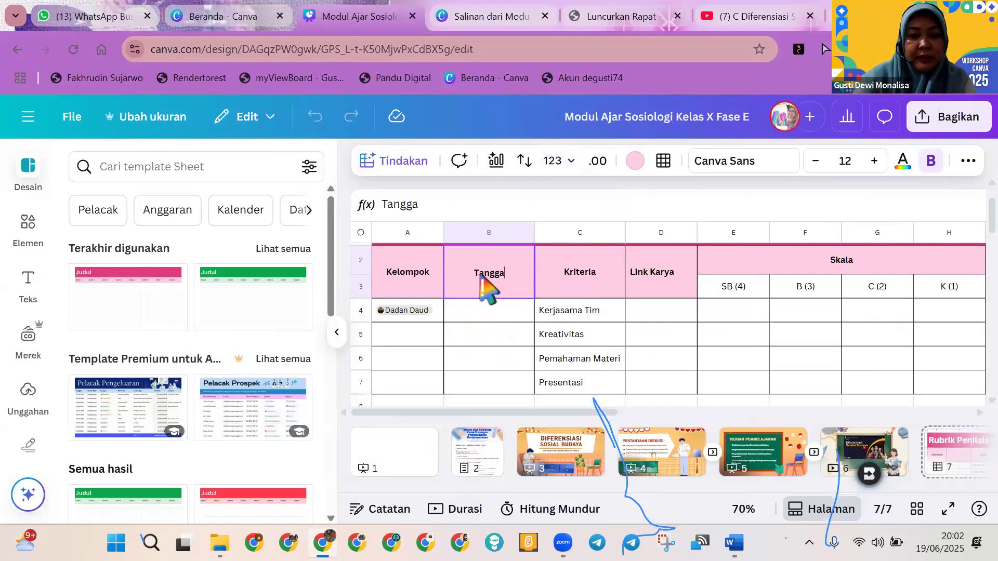
text(l Pengumpulan)
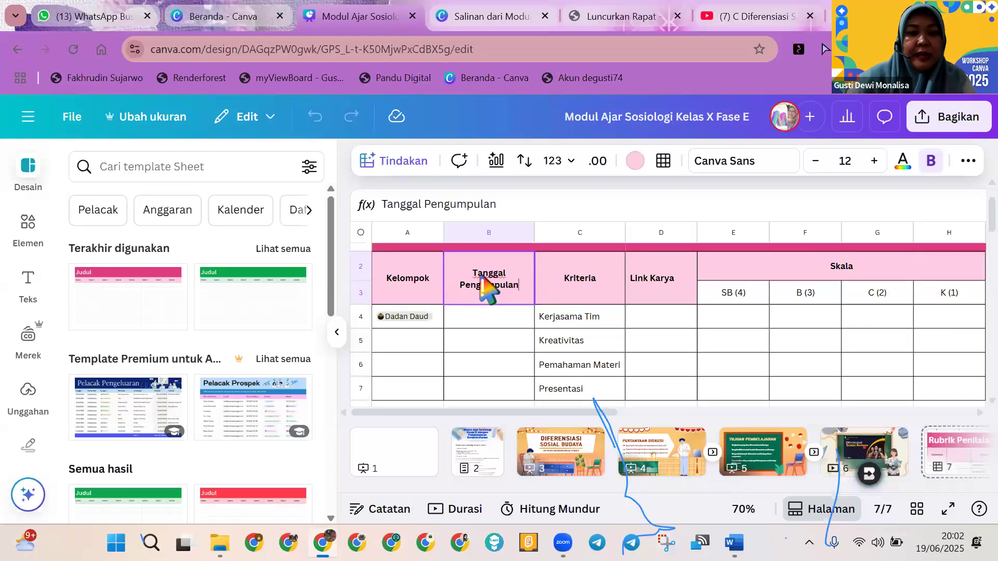
click(498, 316)
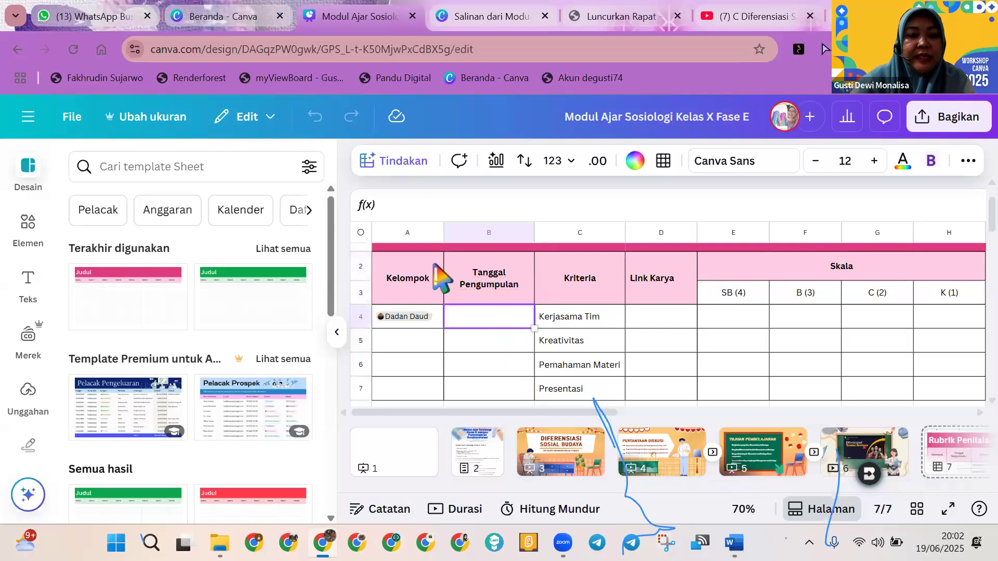
Step: Insert a date field in the cell directly below the Tanggal Pengumpulan heading, in the Kerjasama Tim row
key(slash)
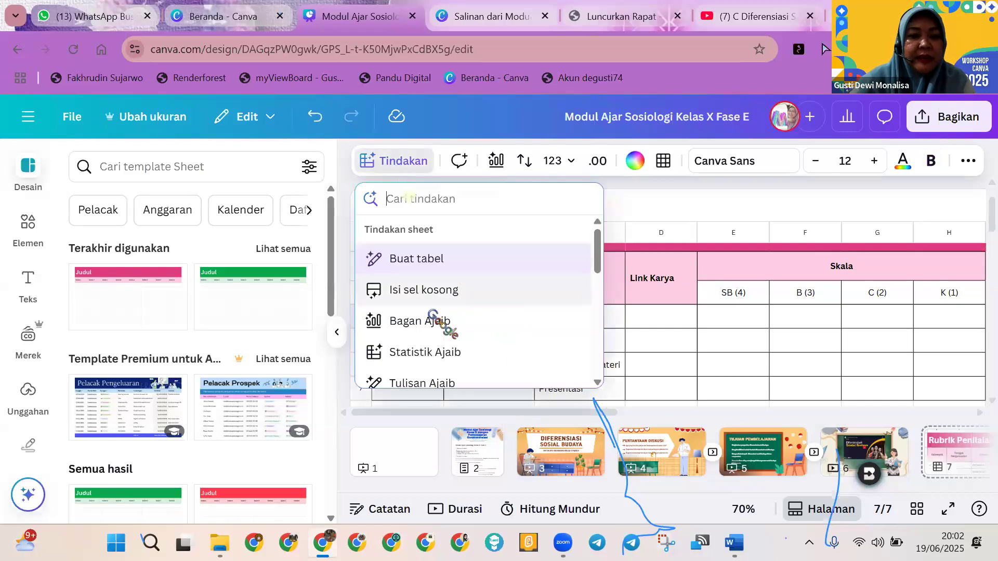
scroll(437, 325, down, 5)
scroll(432, 315, down, 2)
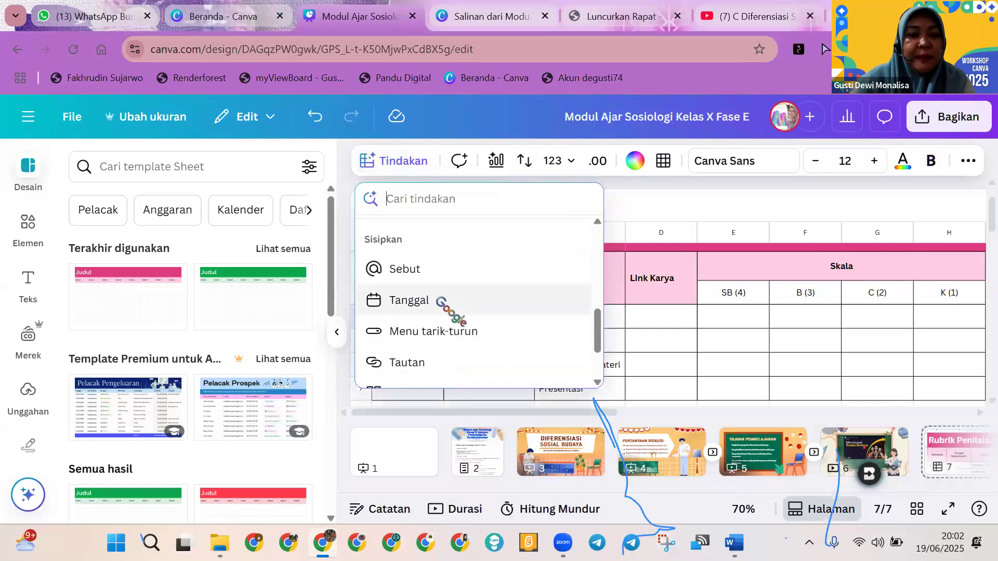
click(444, 309)
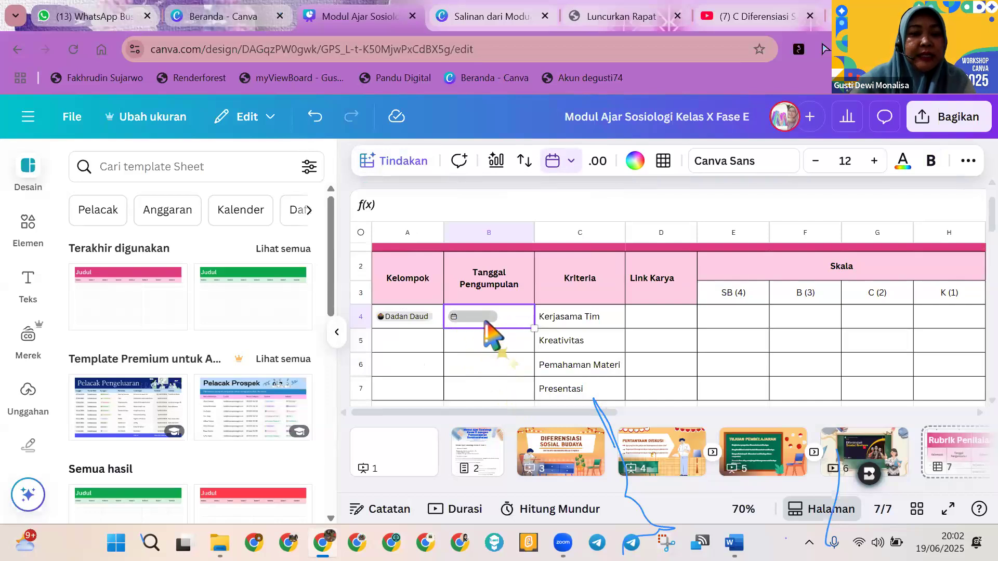
Step: Look over the rubric table from the group and date columns across to the Skala columns, and down past the Presentasi row
scroll(413, 359, down, 3)
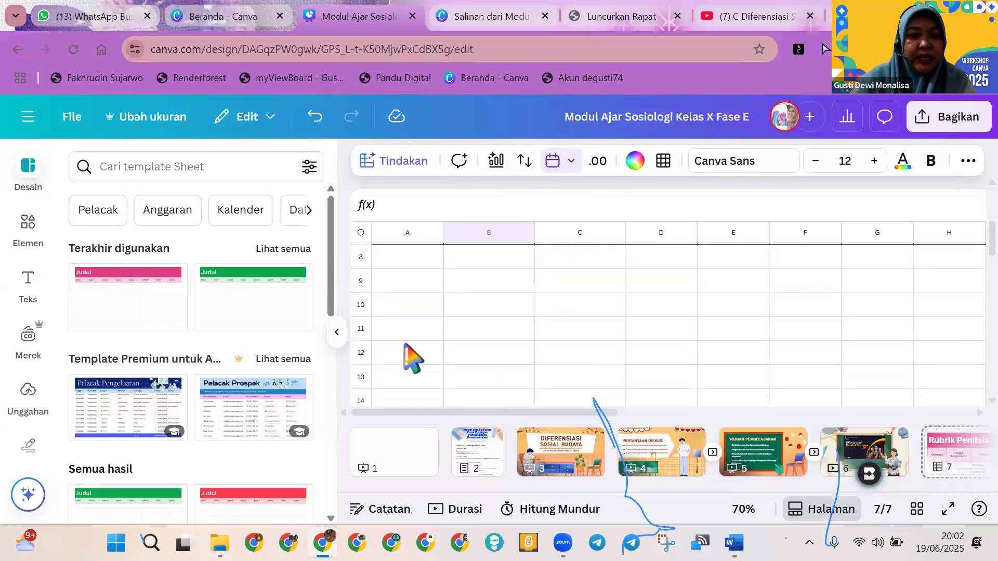
scroll(413, 359, up, 3)
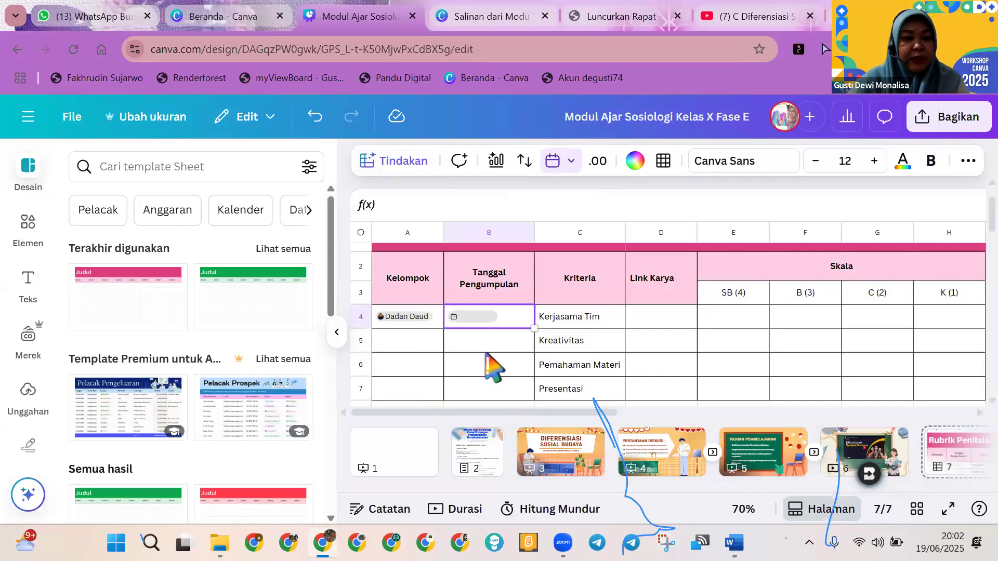
scroll(521, 425, right, 5)
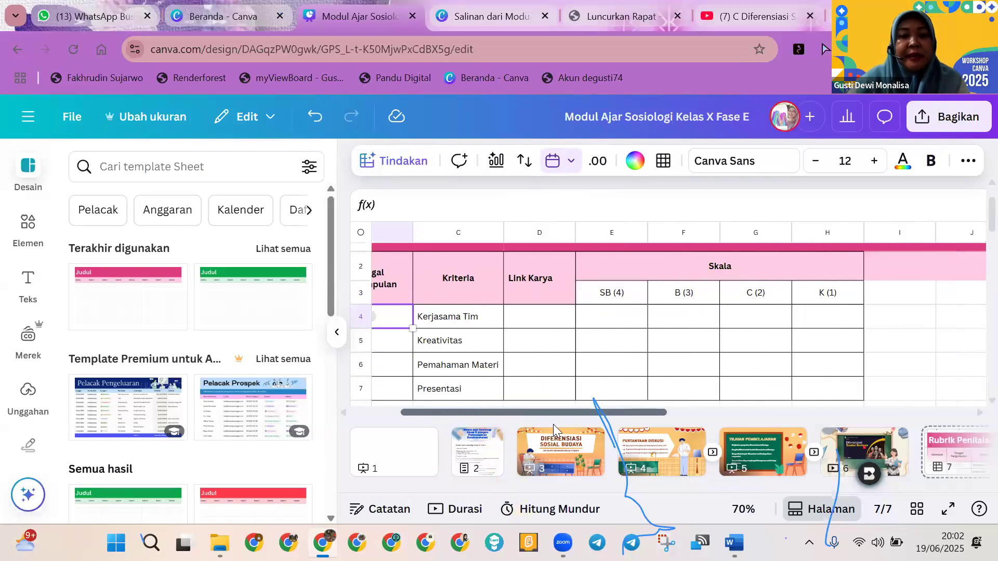
scroll(598, 395, left, 5)
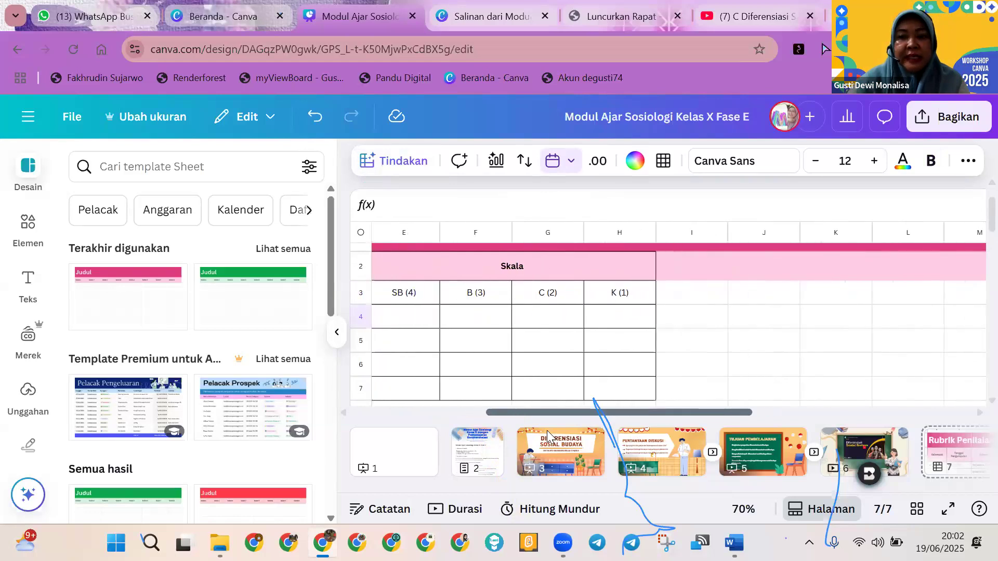
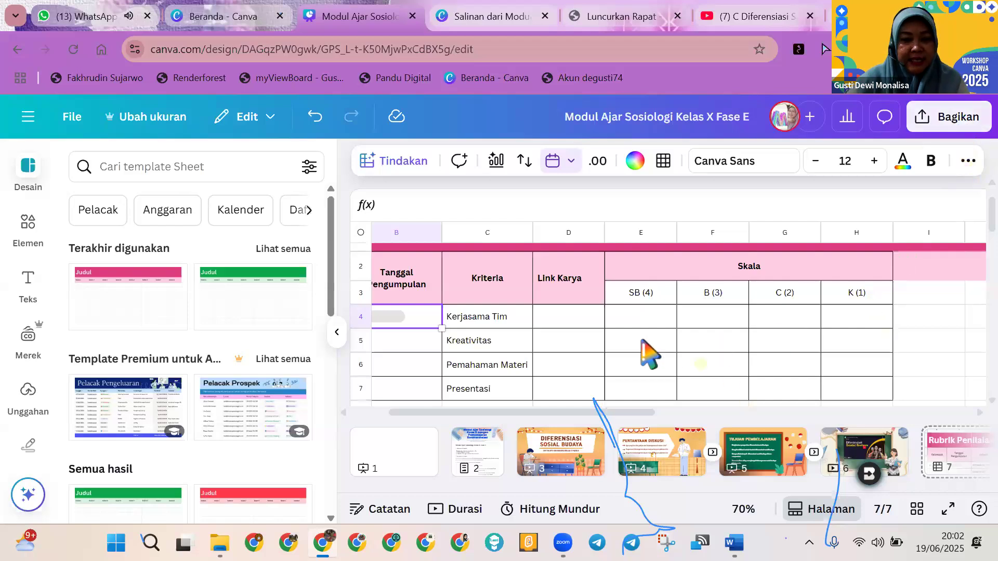
scroll(650, 353, down, 2)
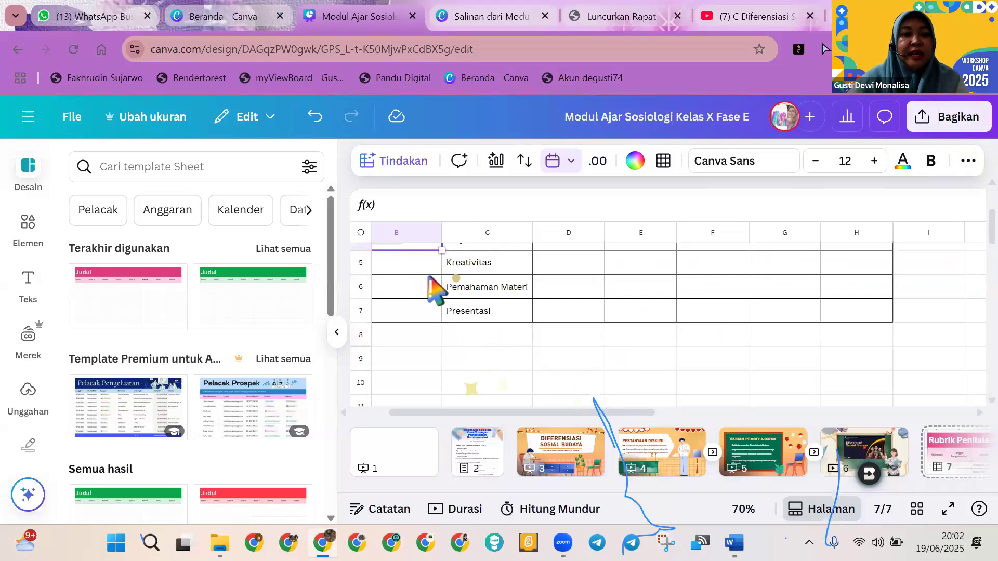
scroll(439, 296, up, 2)
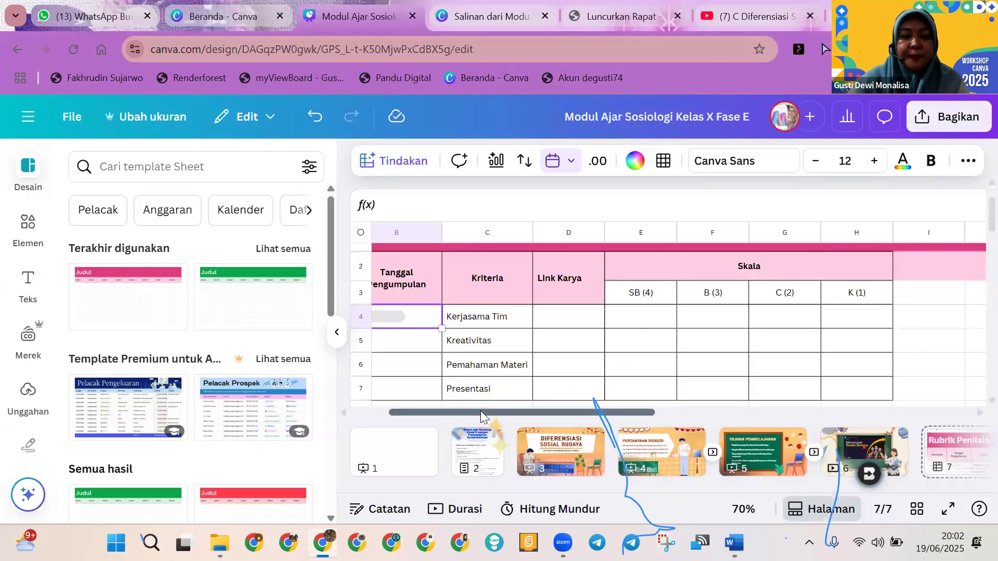
scroll(514, 418, right, 3)
scroll(538, 422, right, 3)
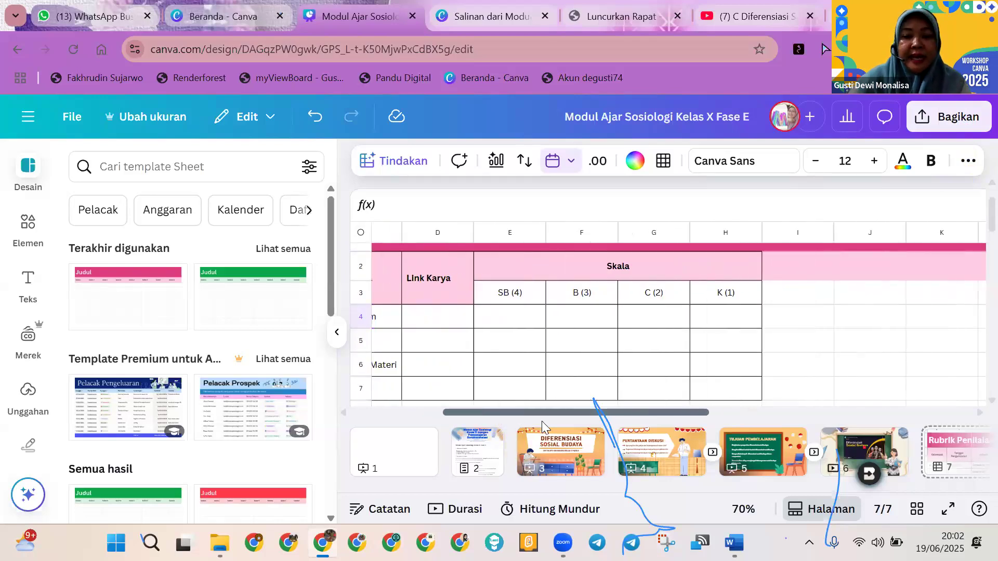
Step: Add a blank presentation page after the rubric sheet and bring up the text options for it
scroll(623, 452, right, 3)
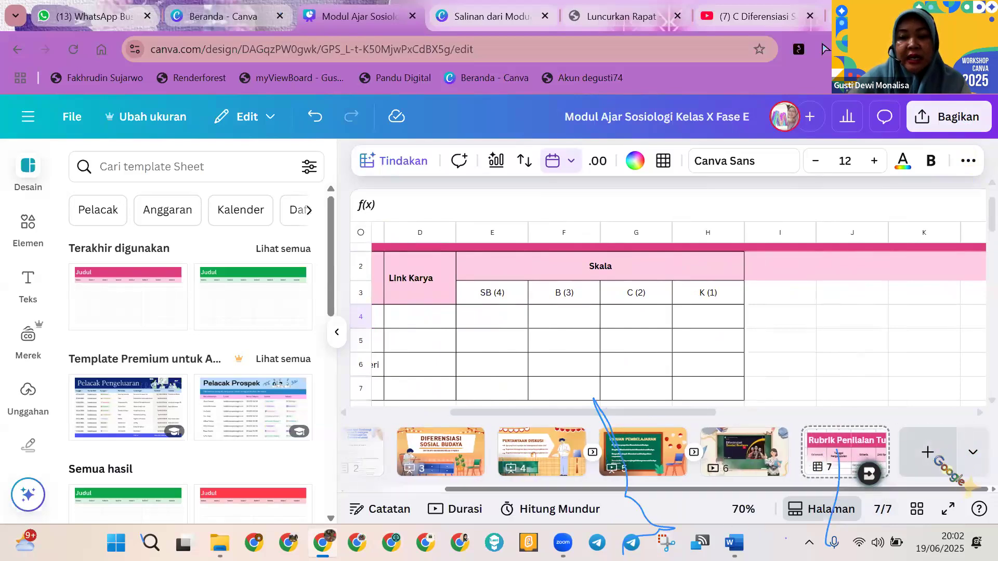
click(973, 459)
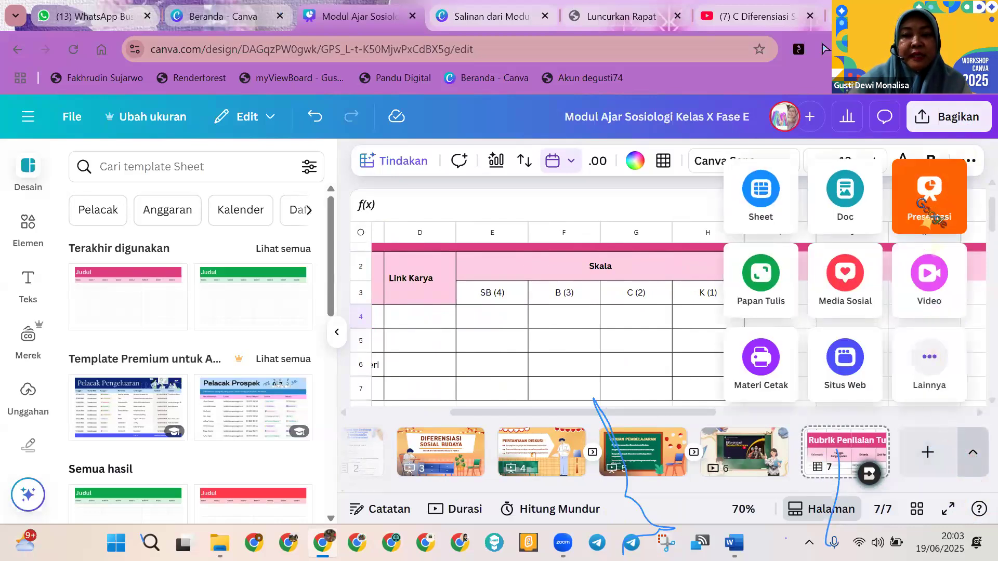
click(921, 204)
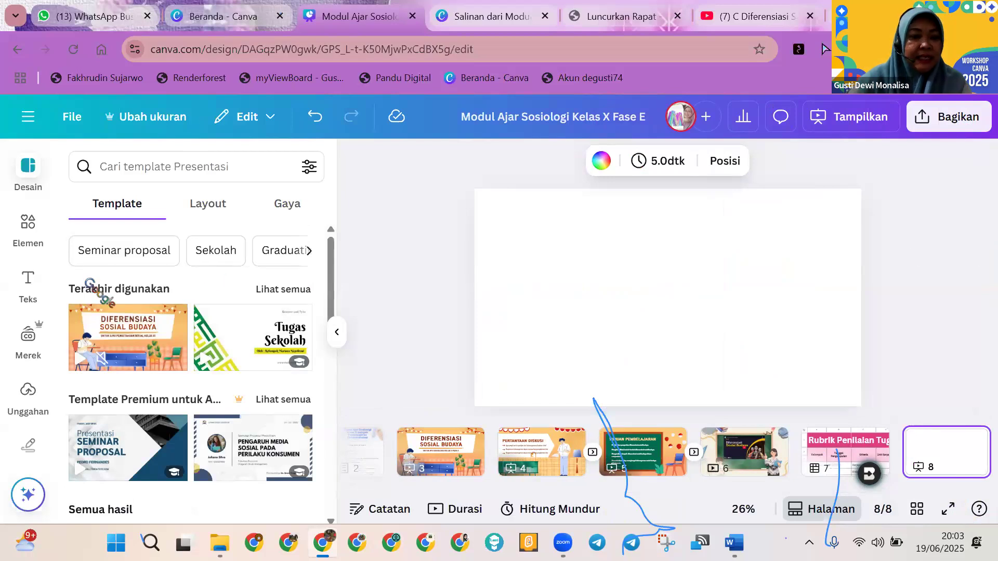
click(29, 283)
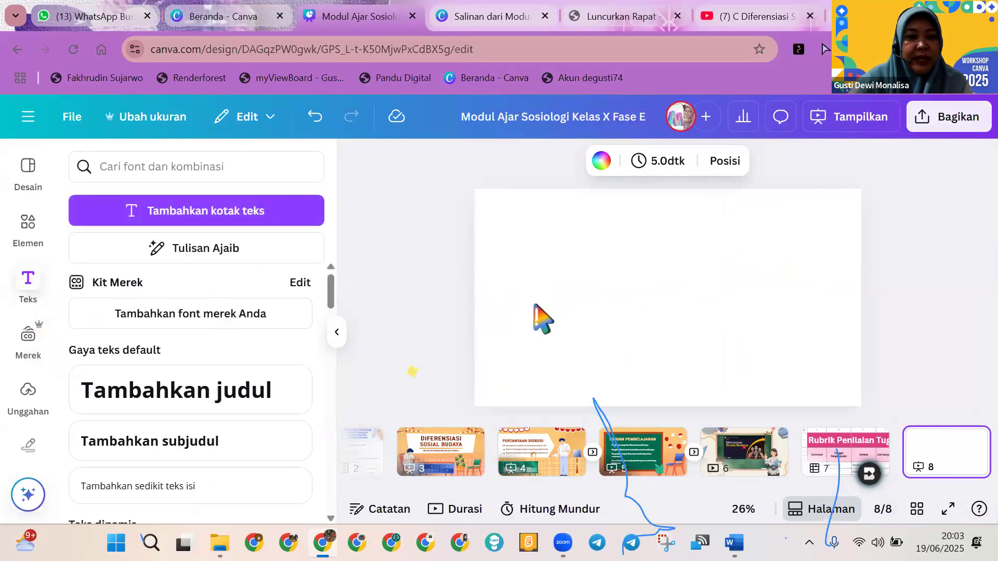
click(578, 298)
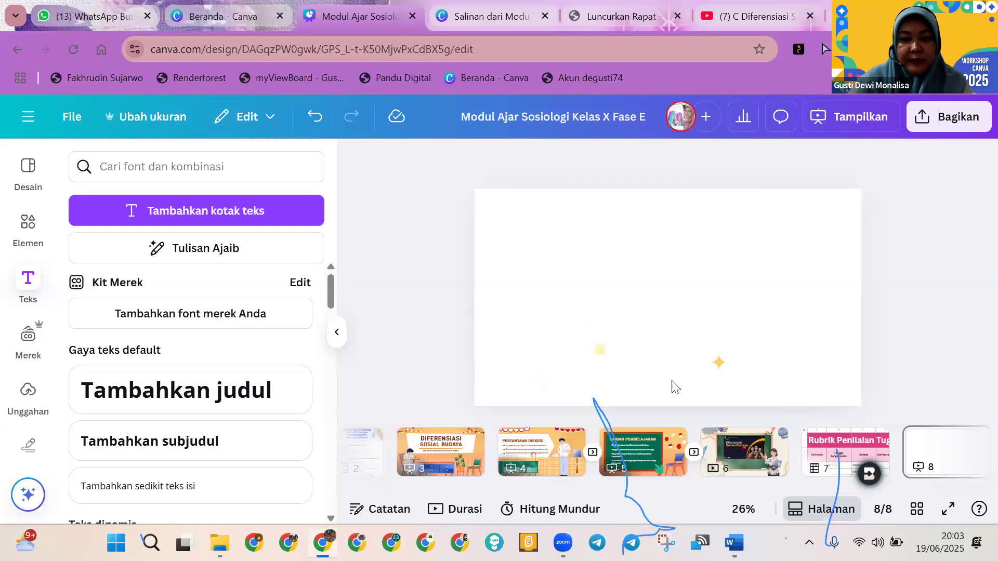
Step: Check the background colour of page 3 and apply the same orange gradient as the background of blank page 8
click(471, 457)
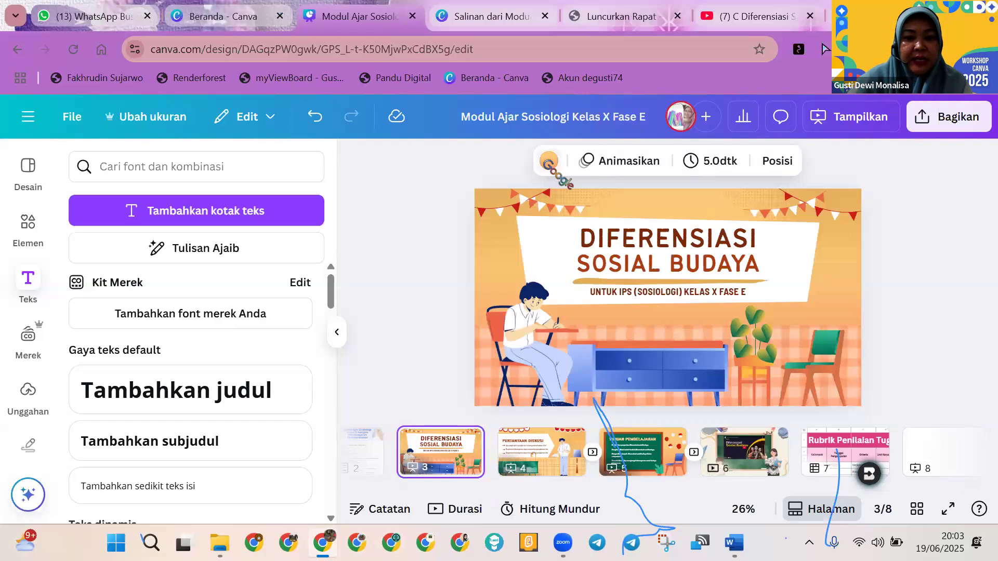
click(547, 160)
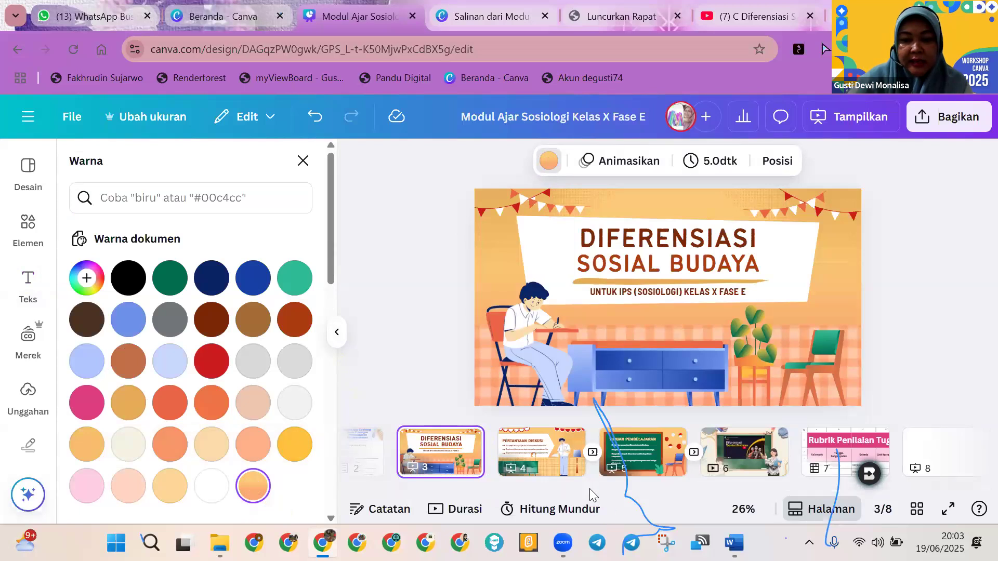
scroll(814, 451, right, 3)
click(831, 452)
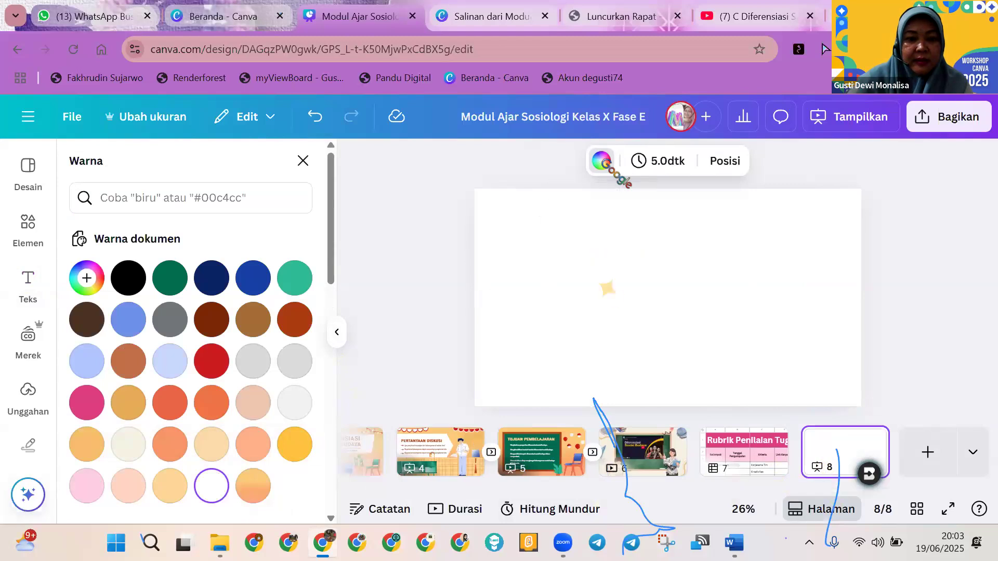
click(602, 160)
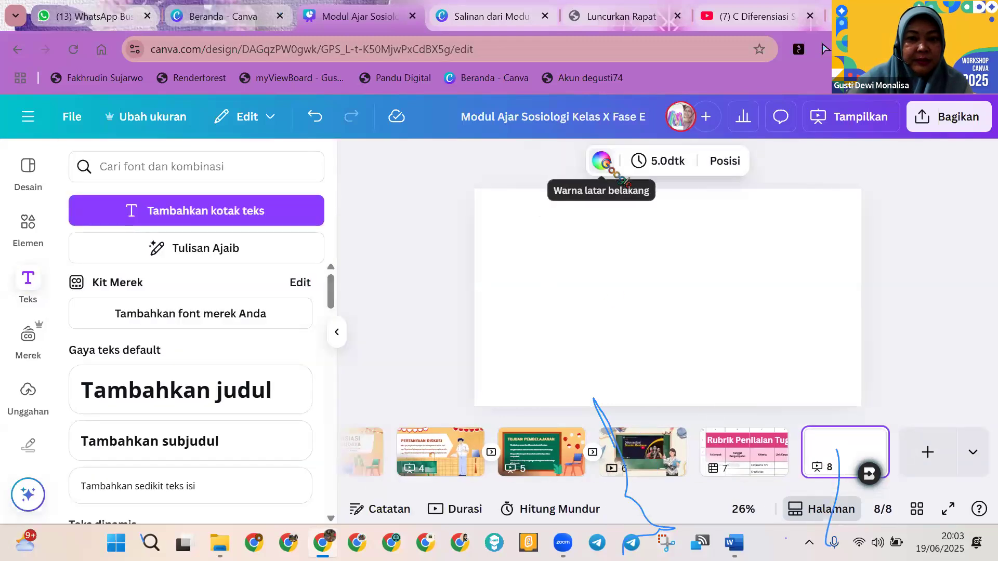
click(602, 160)
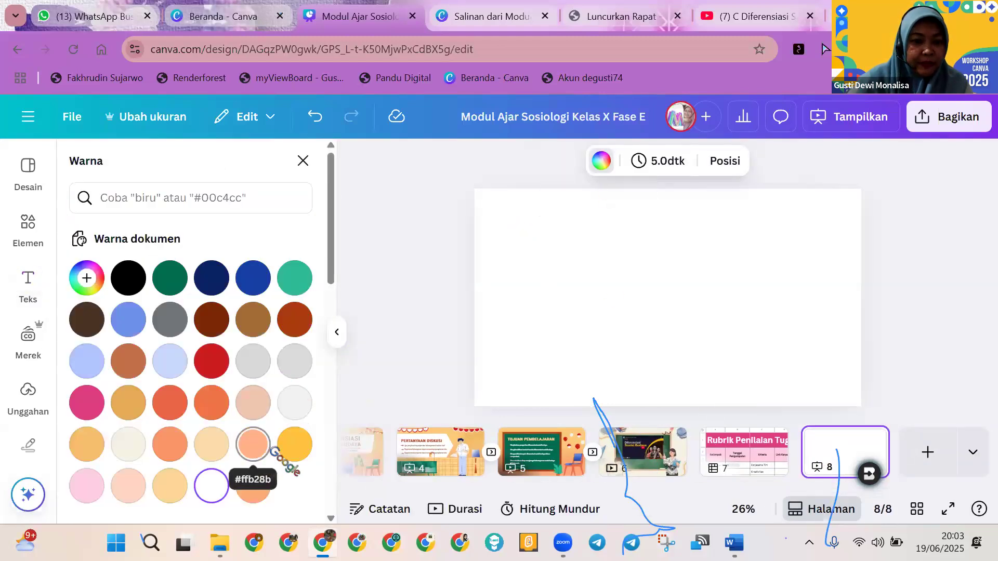
click(255, 486)
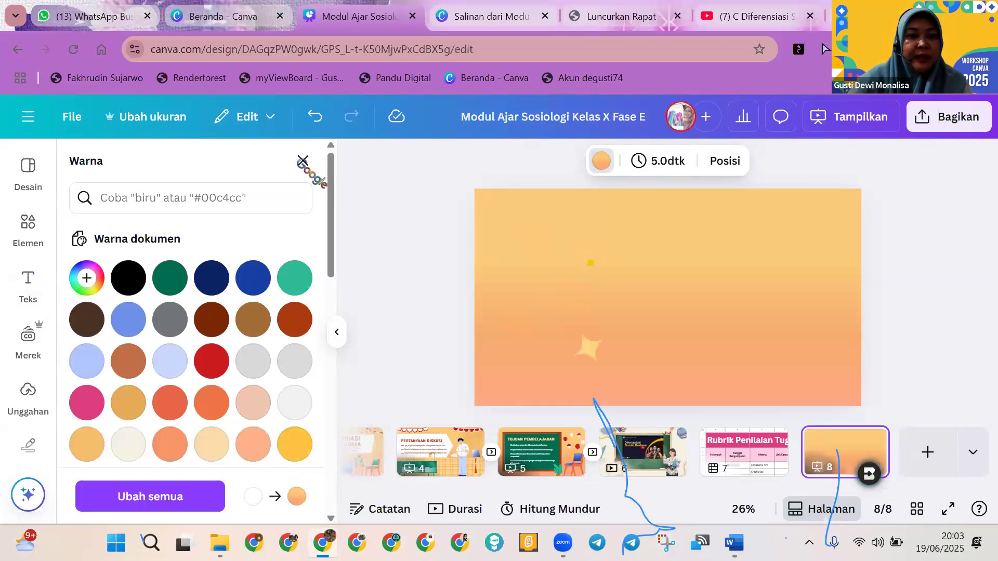
click(303, 160)
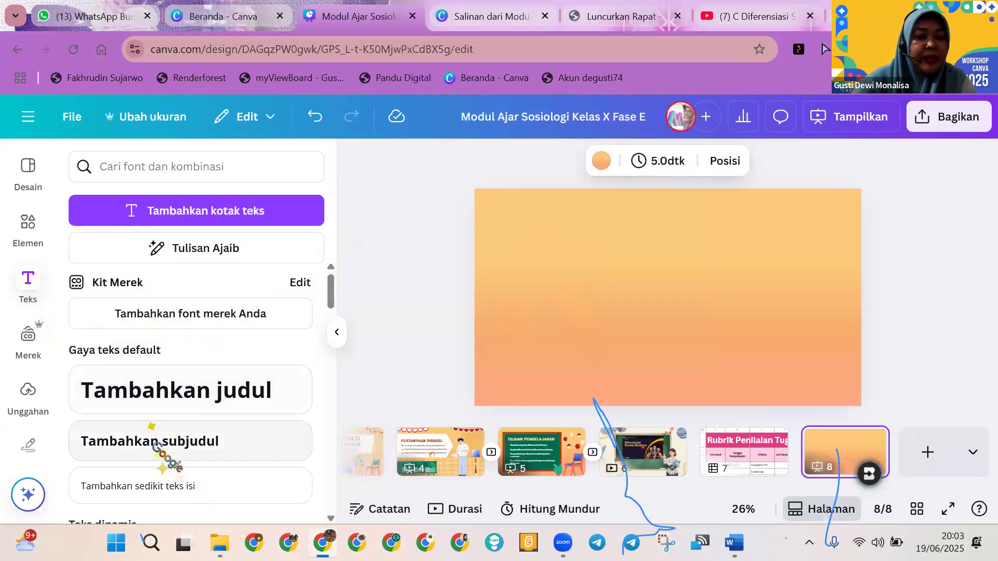
Step: Add a subheading text box to page 8 with the text Diferensiasi Sosial Budaya
click(154, 441)
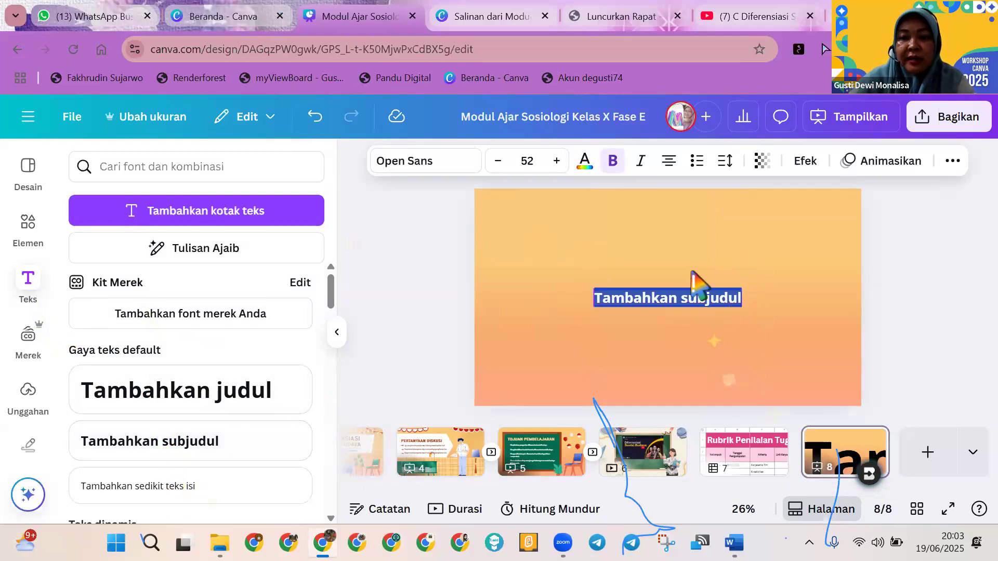
click(458, 285)
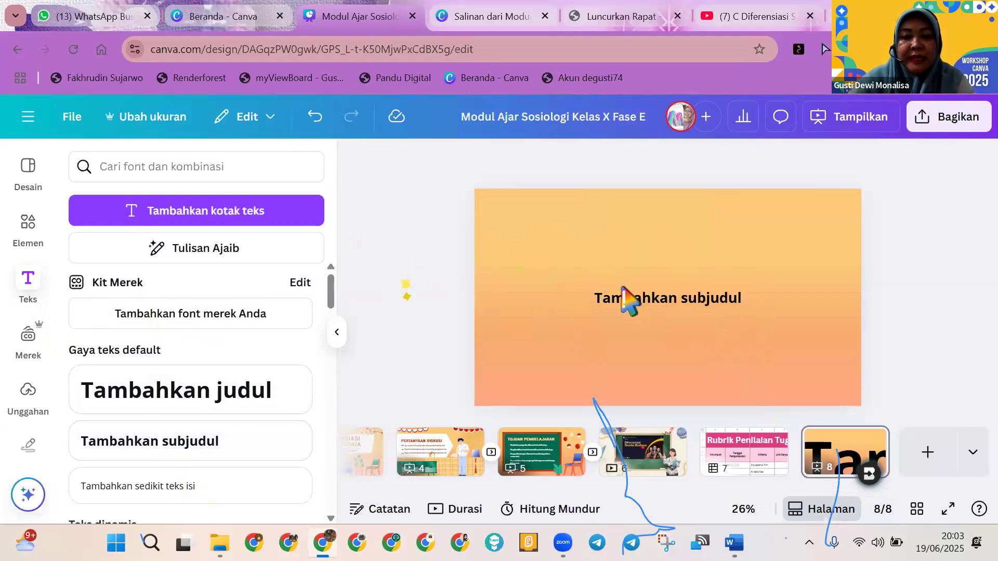
double_click(625, 302)
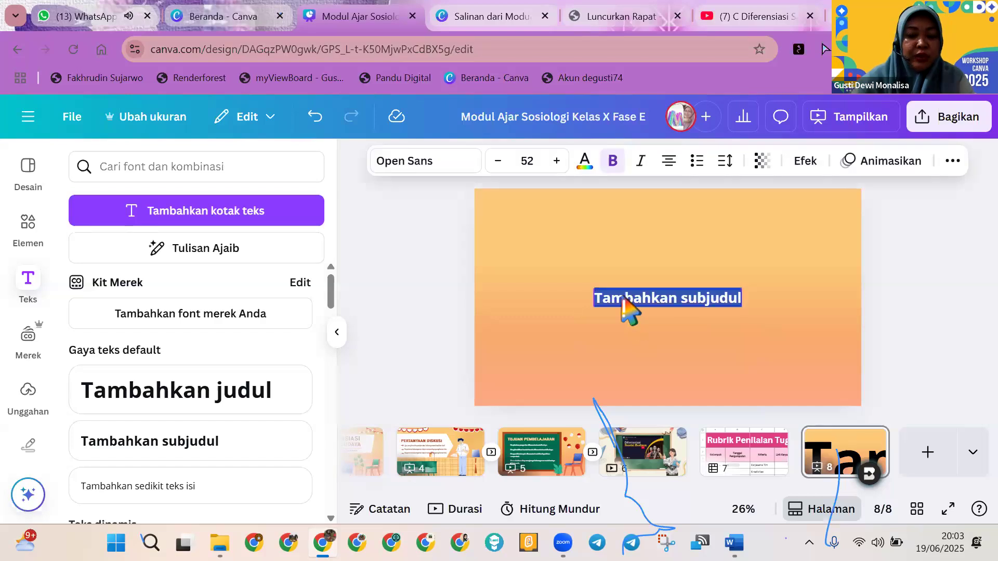
text(Dife)
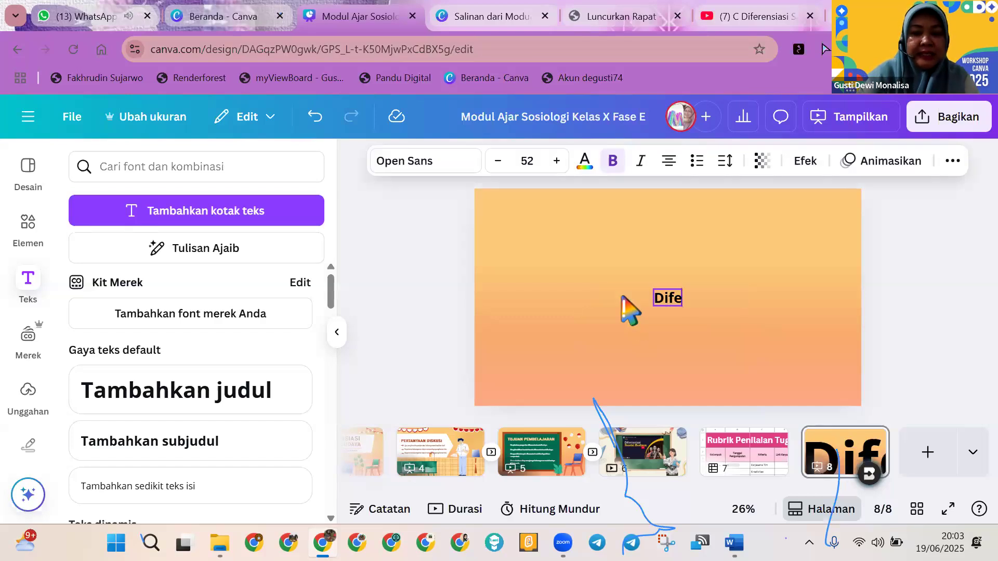
text(rensiasi)
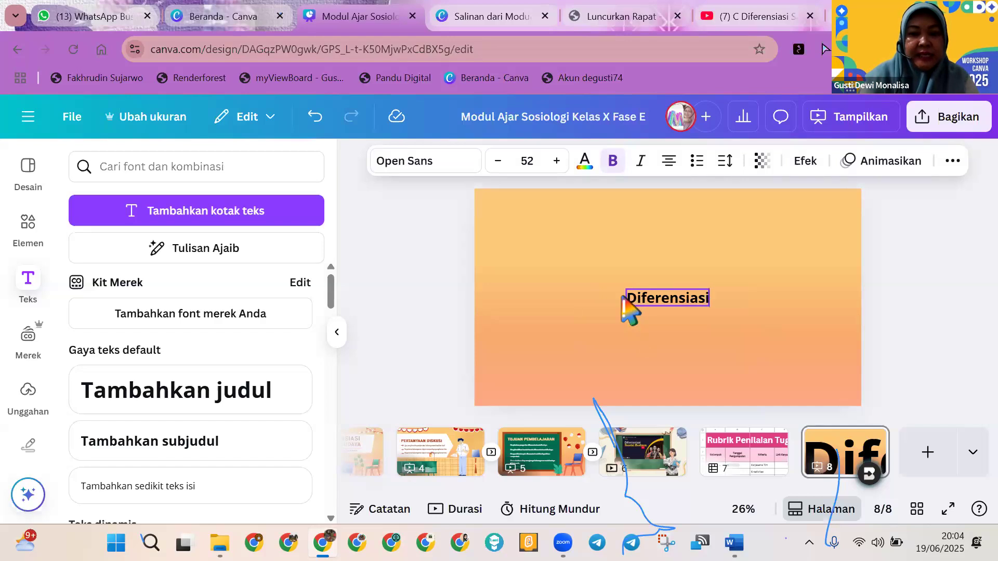
text( Sosial Budaya)
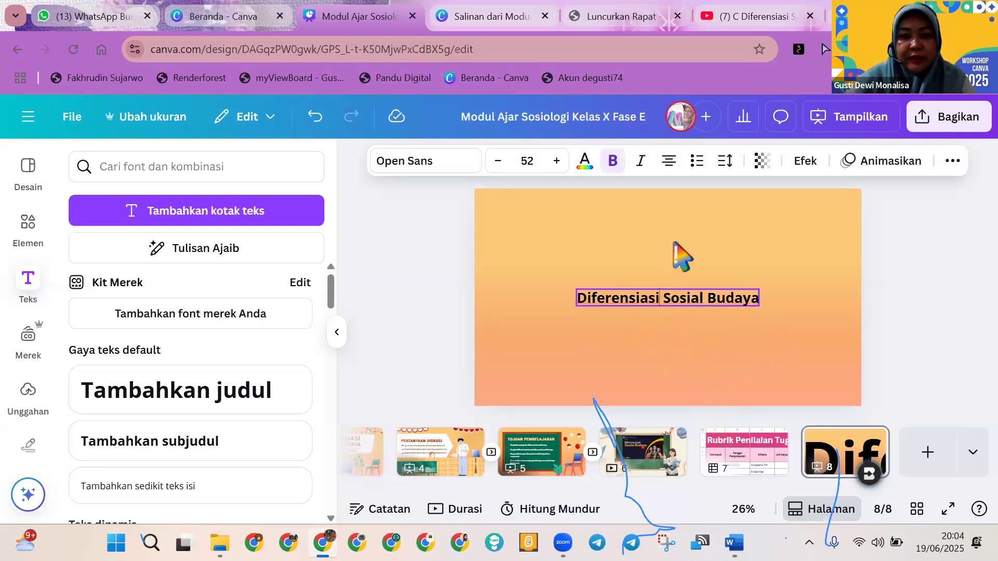
click(428, 293)
click(599, 301)
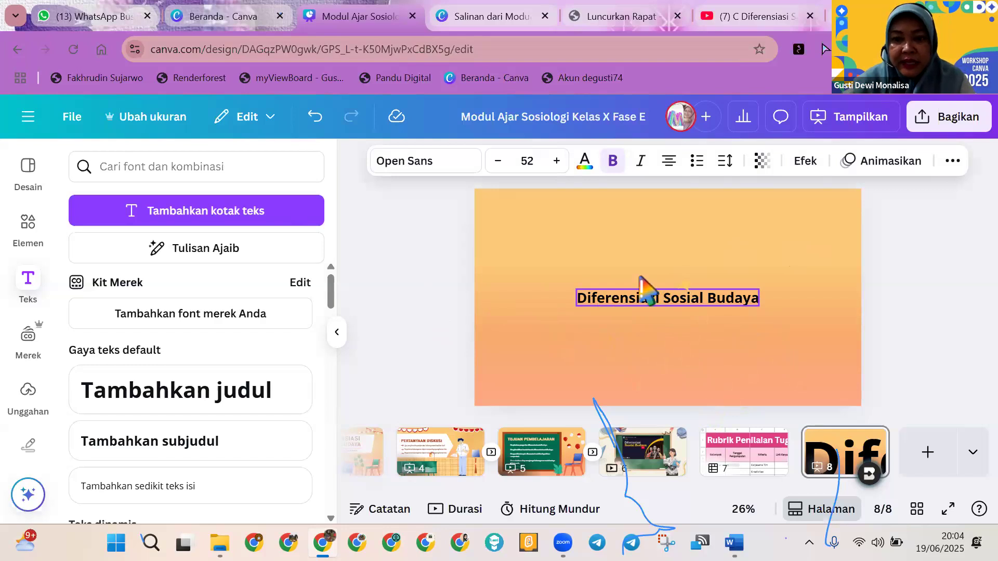
click(942, 299)
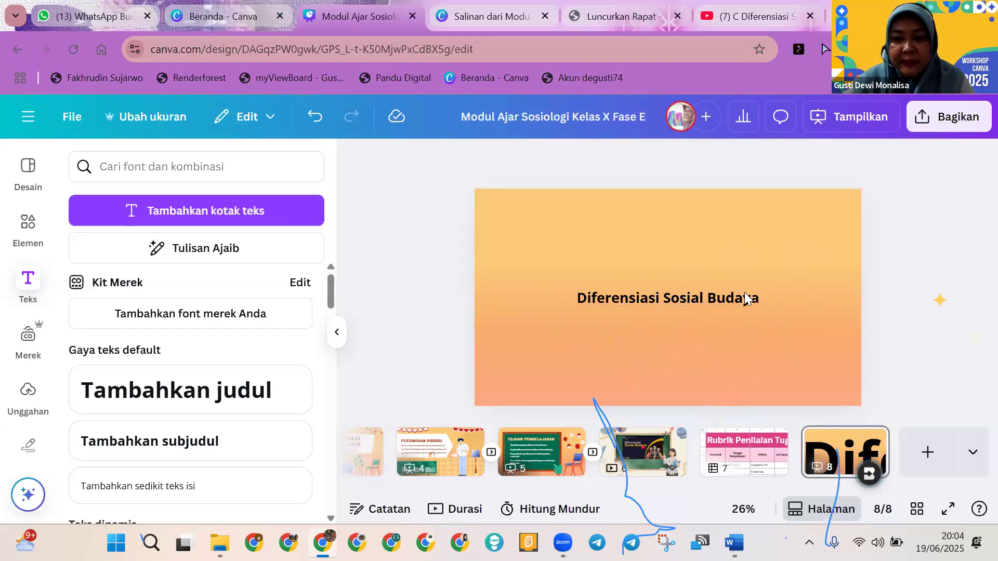
click(738, 298)
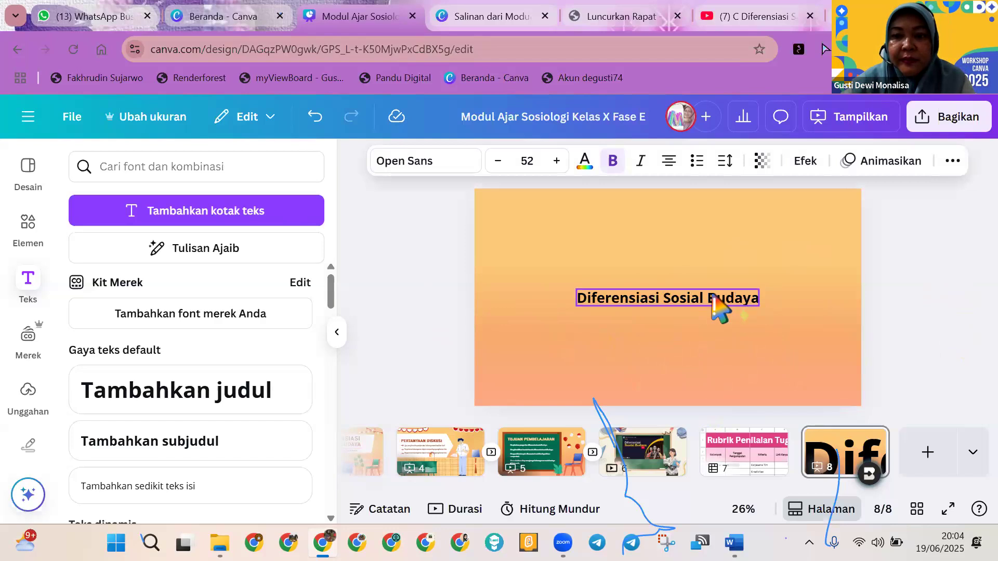
right_click(713, 295)
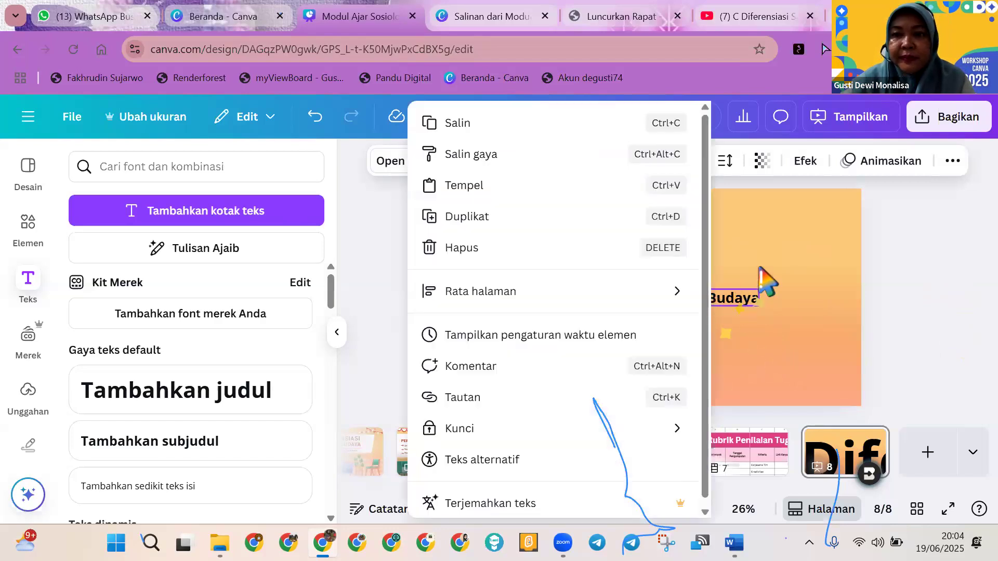
click(762, 271)
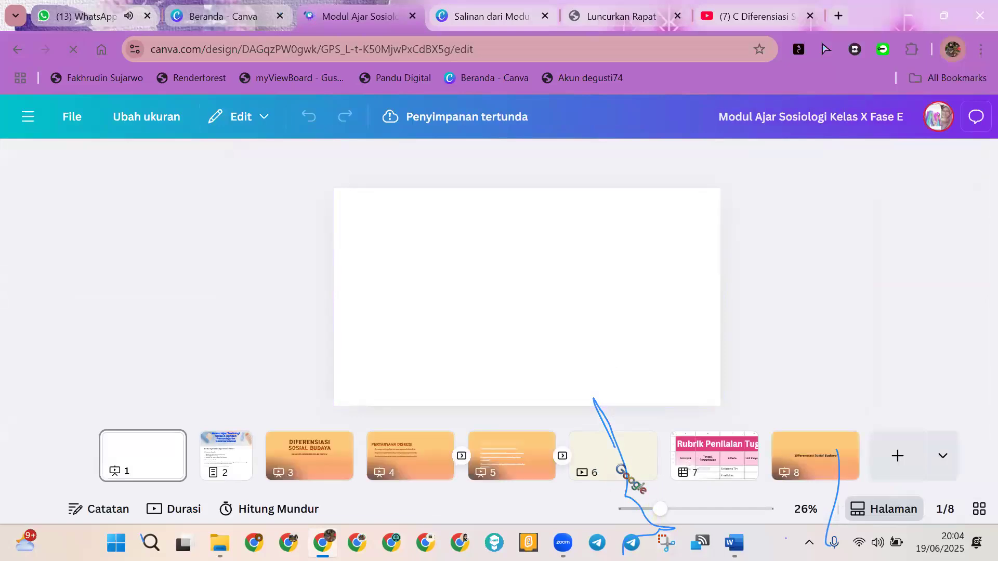
Step: Open page 8 and select its Diferensiasi Sosial Budaya text box
click(818, 465)
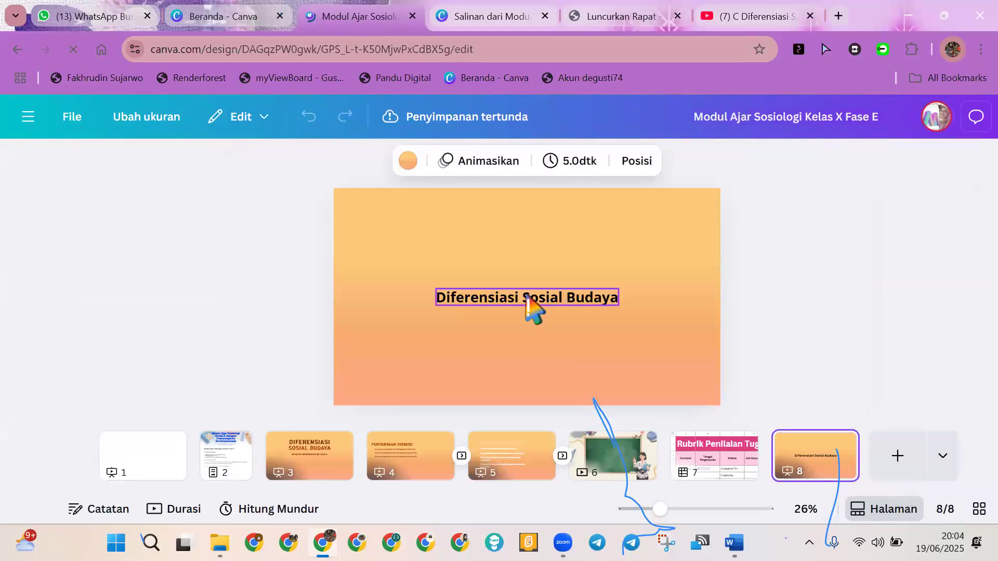
click(526, 297)
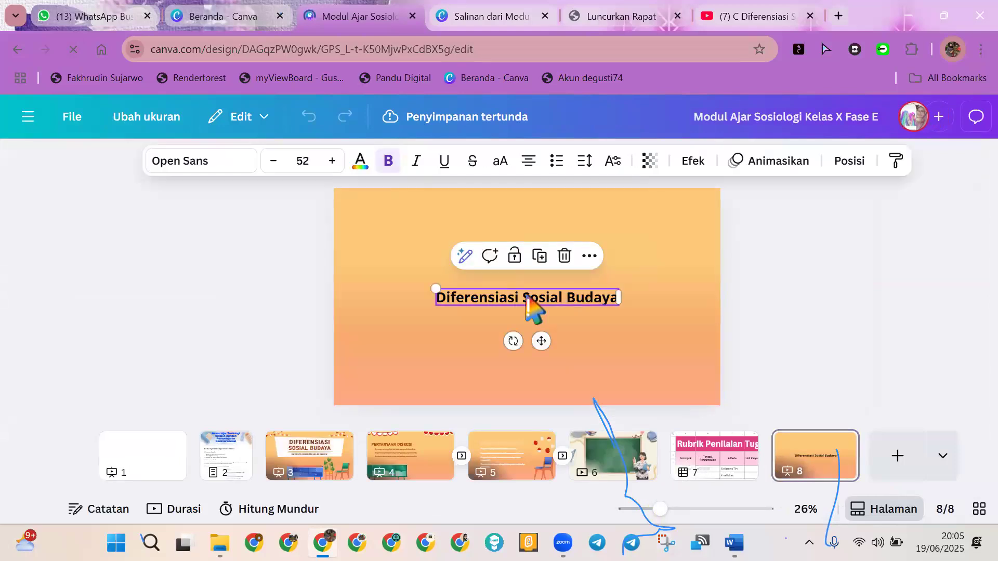
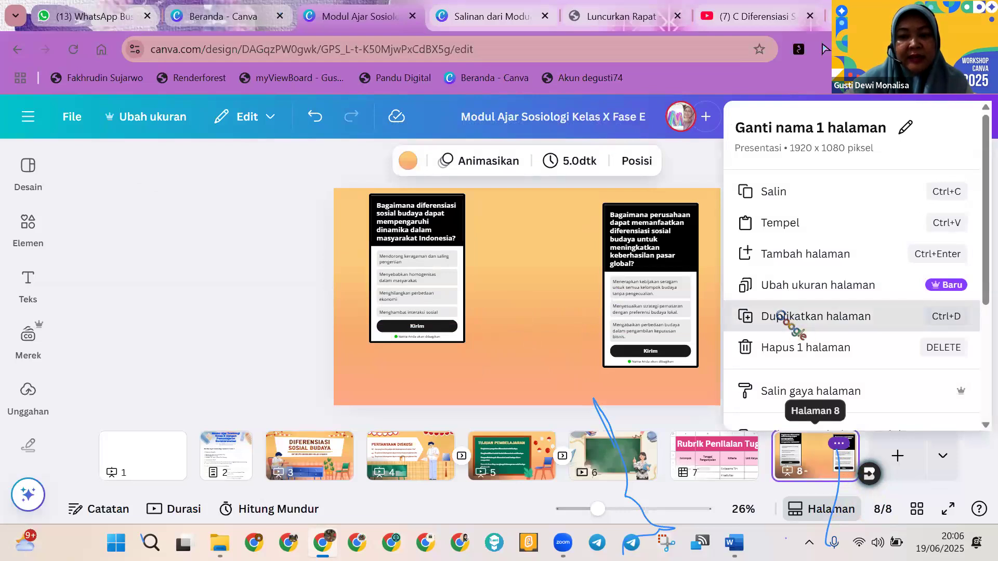
Step: Duplicate page 8 and delete the quiz about social dynamics in Indonesian society from the copy
click(779, 312)
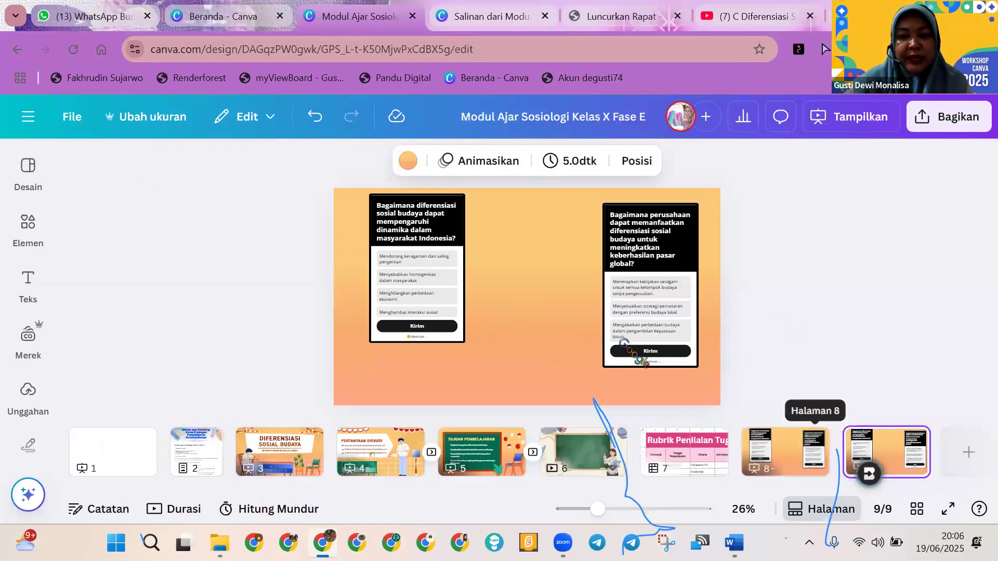
click(444, 272)
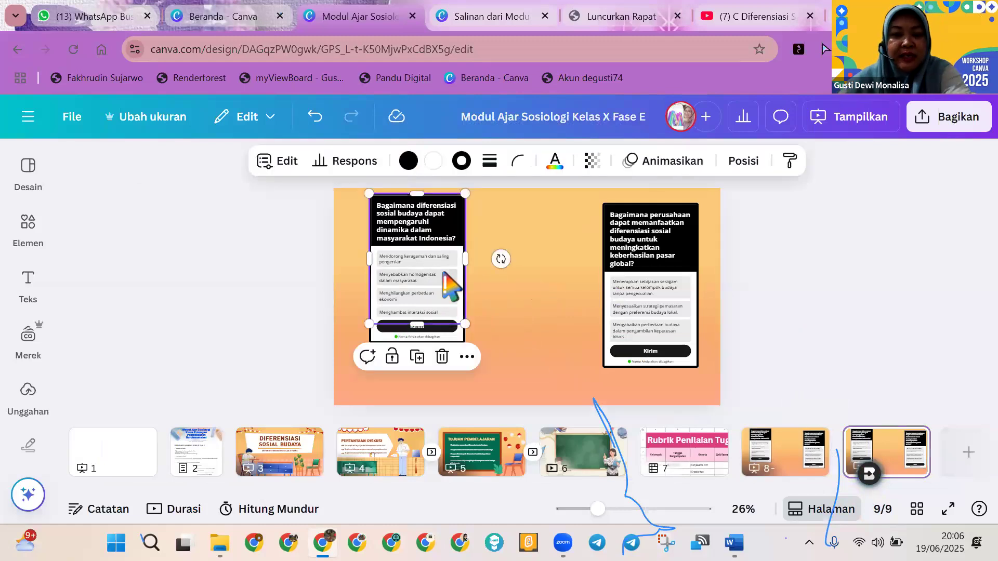
click(442, 358)
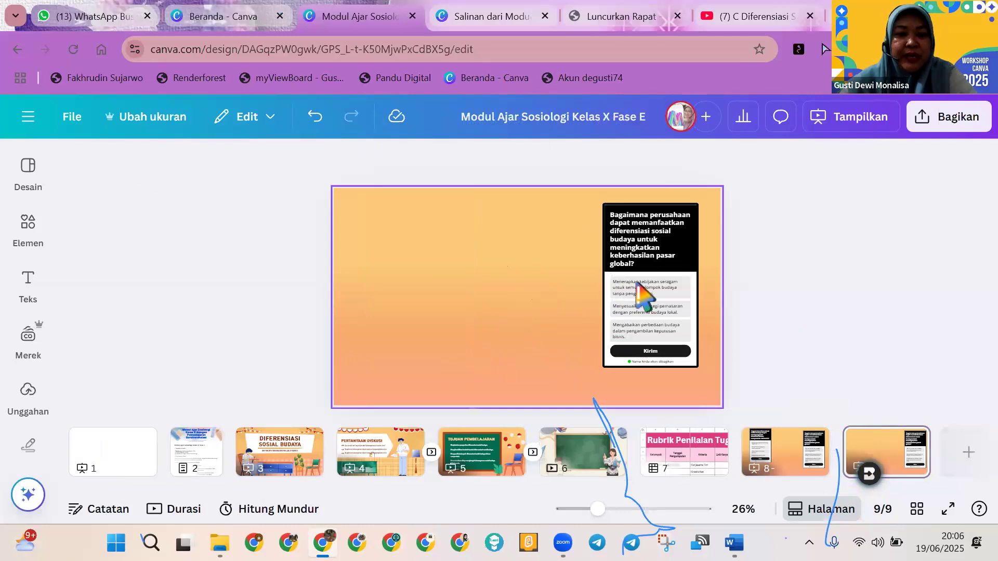
Step: Move the quiz about global market success to the centre of page 9 and widen it on both sides
click(499, 303)
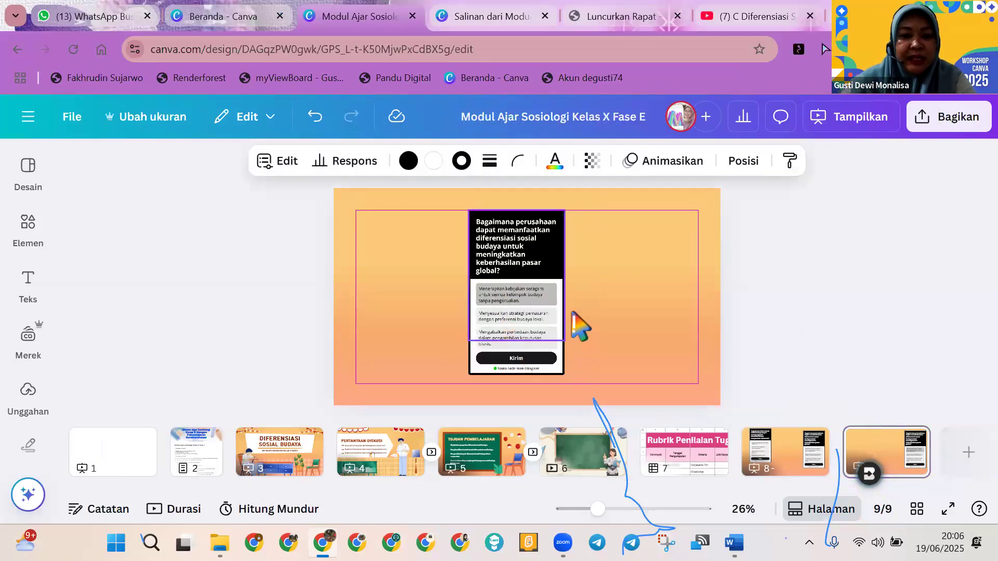
drag(572, 312, 573, 317)
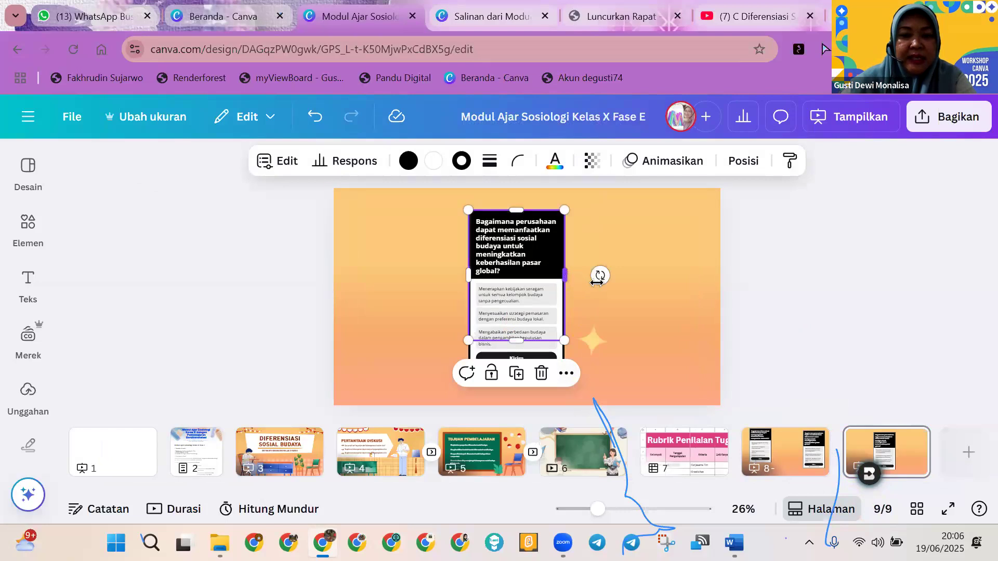
drag(597, 281, 623, 296)
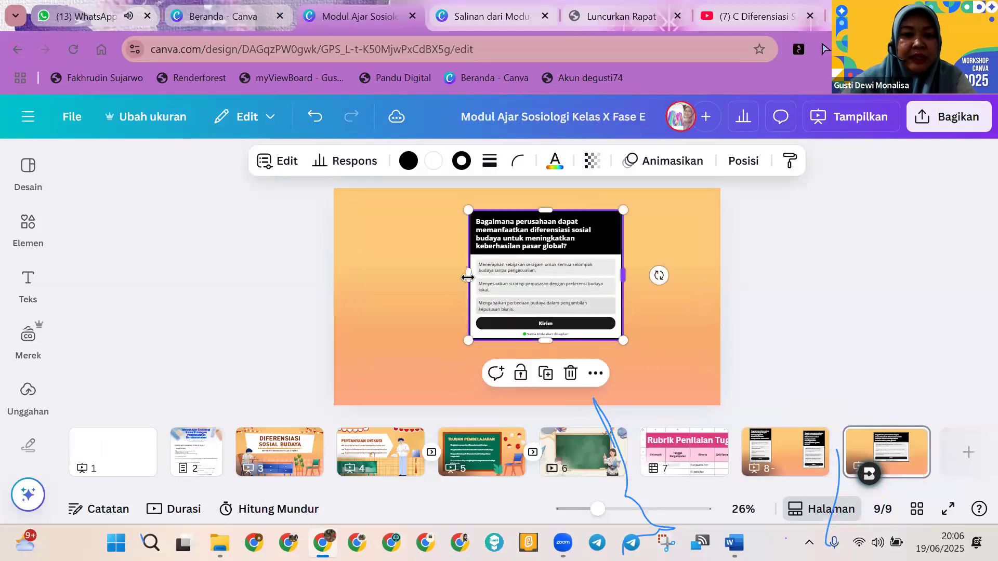
drag(458, 276, 429, 276)
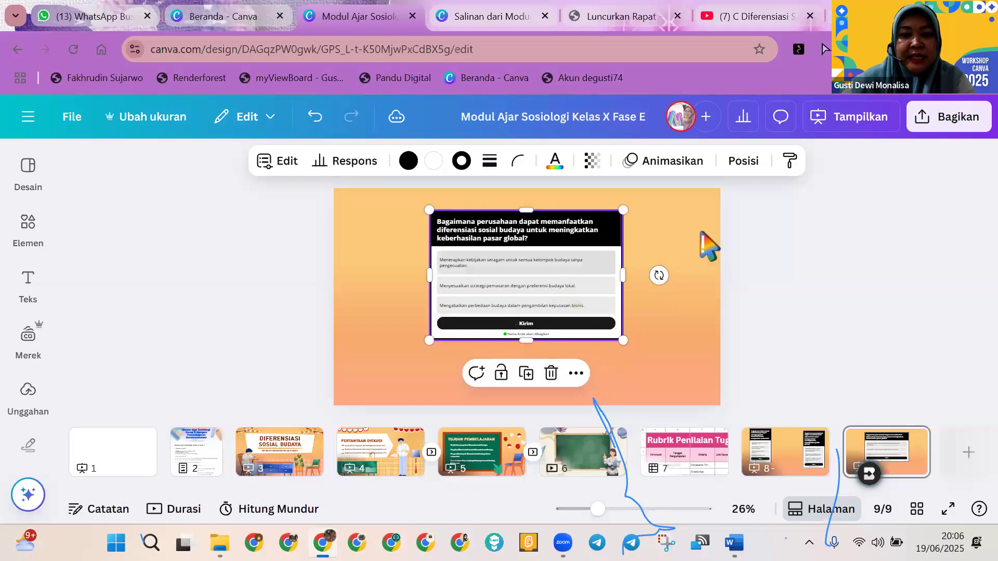
drag(527, 245, 528, 261)
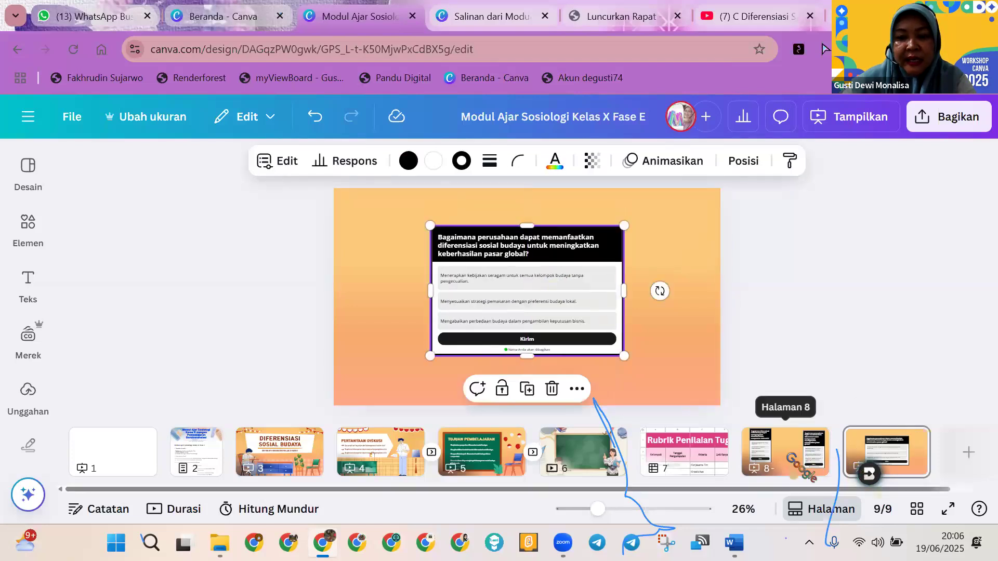
Step: Delete the quiz about global market success from page 8
click(787, 453)
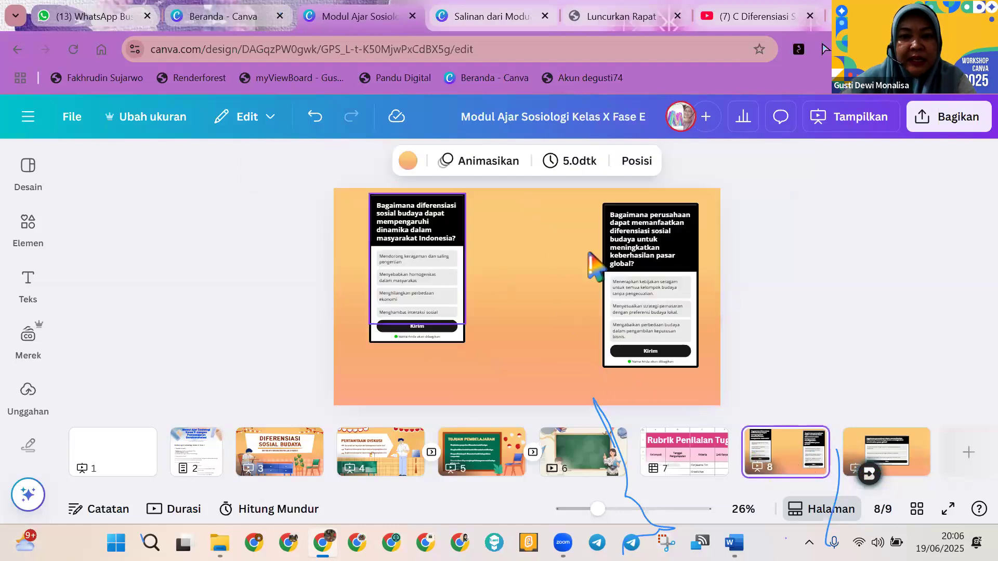
click(676, 315)
click(675, 366)
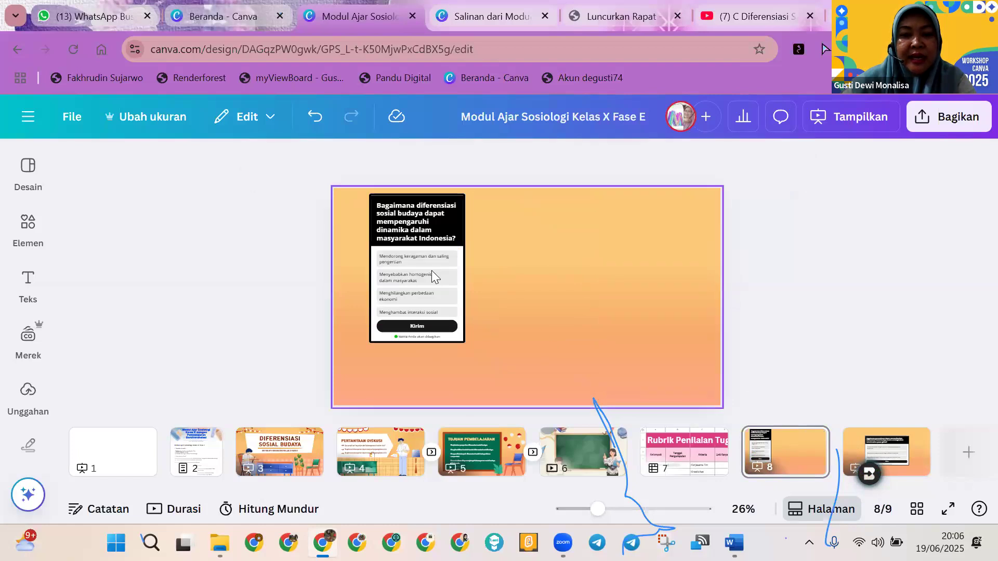
Step: Move the remaining Indonesian society quiz to the centre of page 8 and widen it on both sides
drag(448, 304, 543, 294)
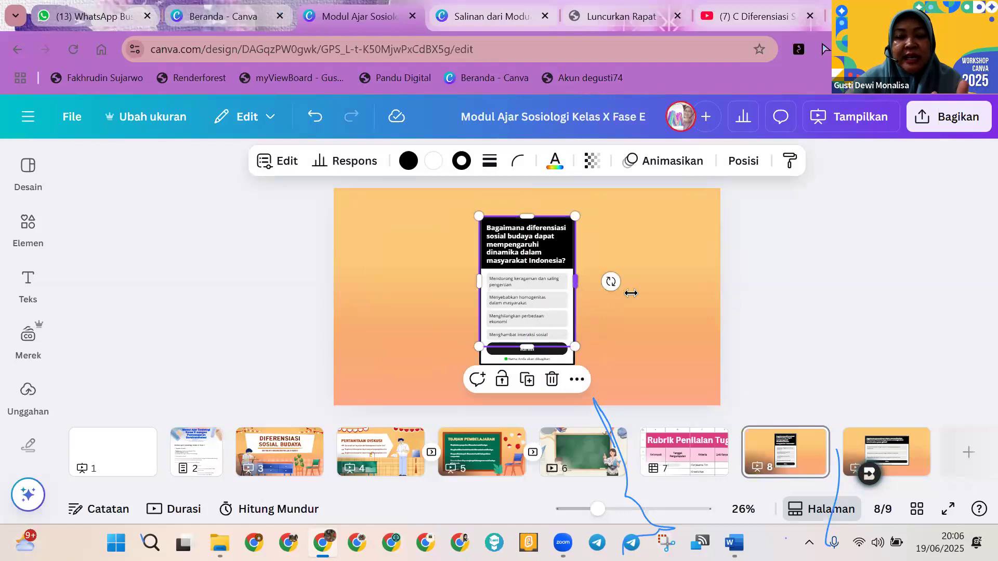
drag(631, 294, 630, 292)
drag(477, 280, 428, 281)
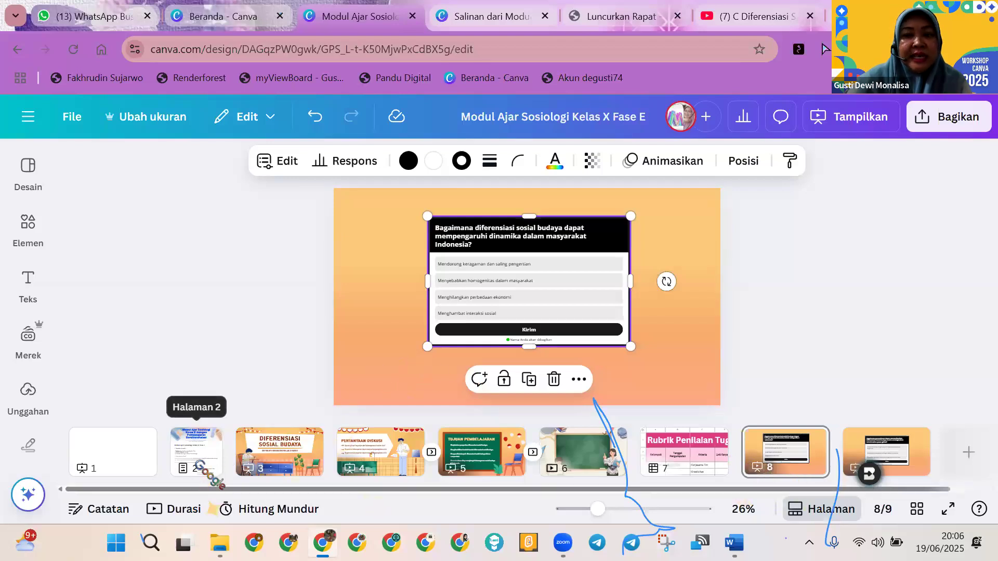
Step: Add a blank page 10 with the same orange gradient background after the two quiz pages
click(29, 229)
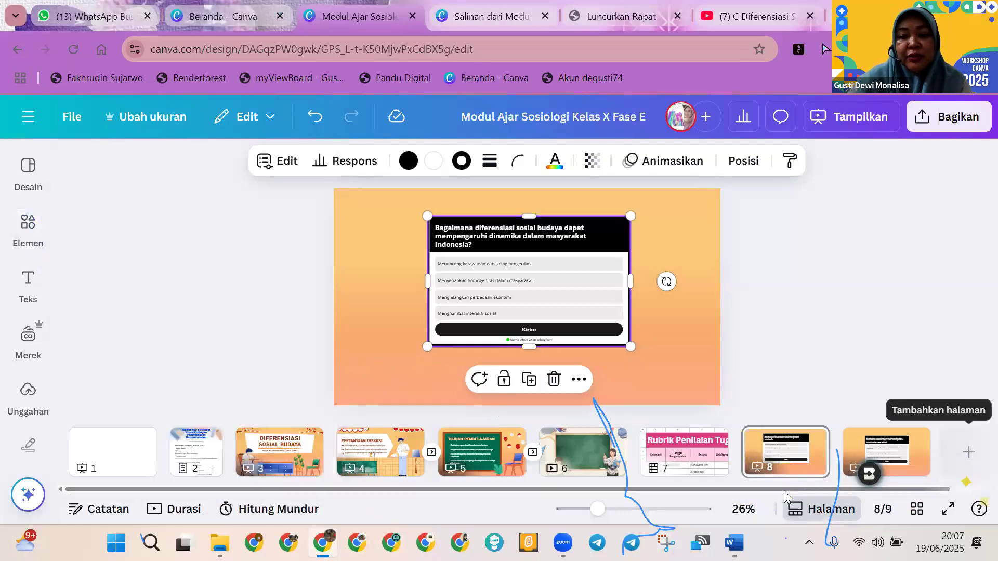
scroll(884, 452, right, 2)
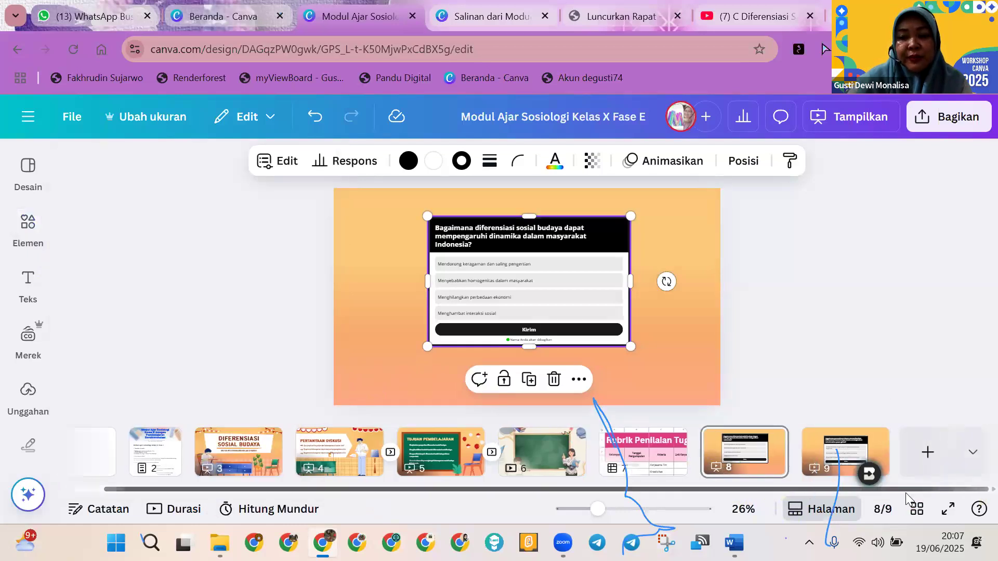
click(928, 452)
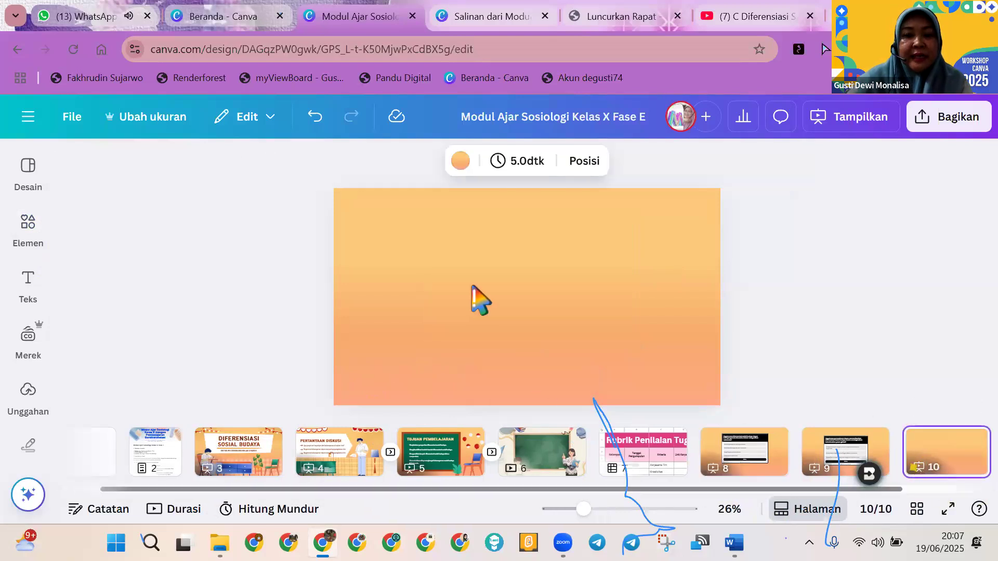
click(473, 287)
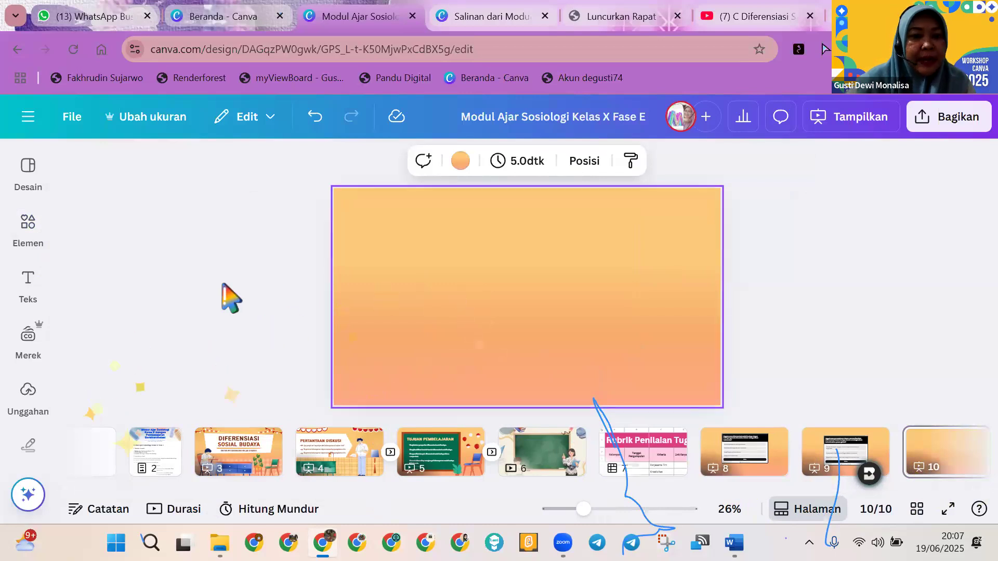
click(35, 346)
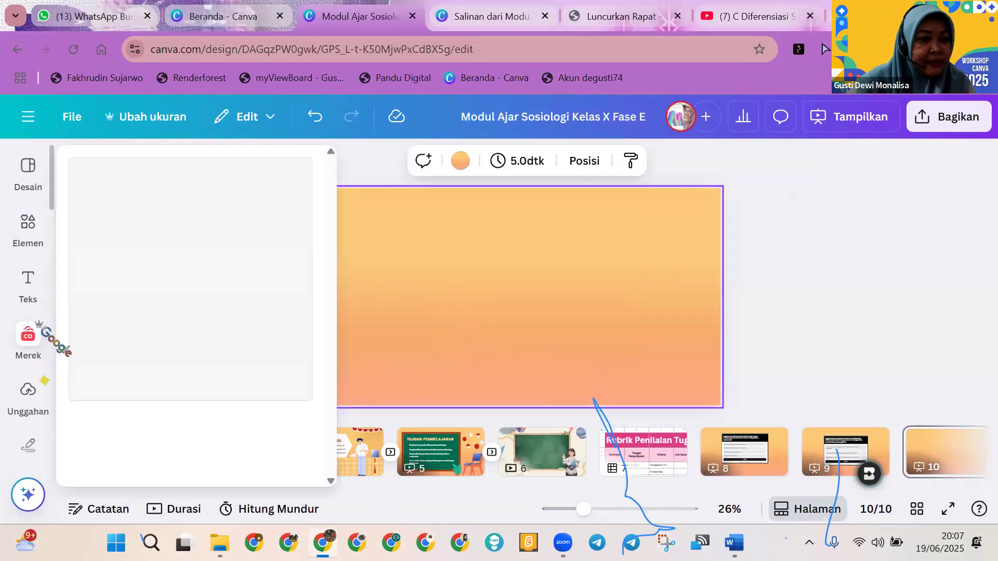
click(754, 214)
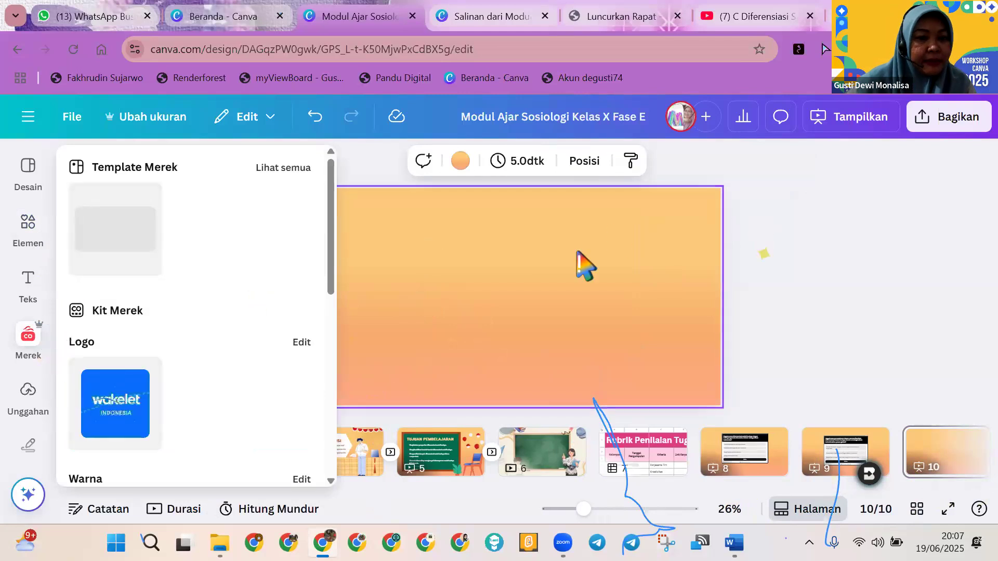
scroll(37, 457, down, 1)
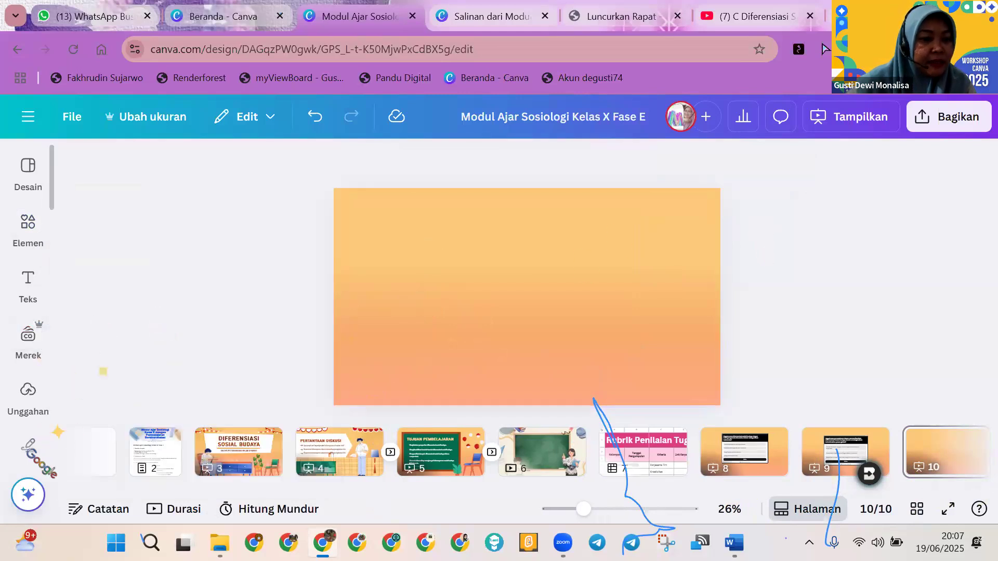
scroll(29, 492, down, 1)
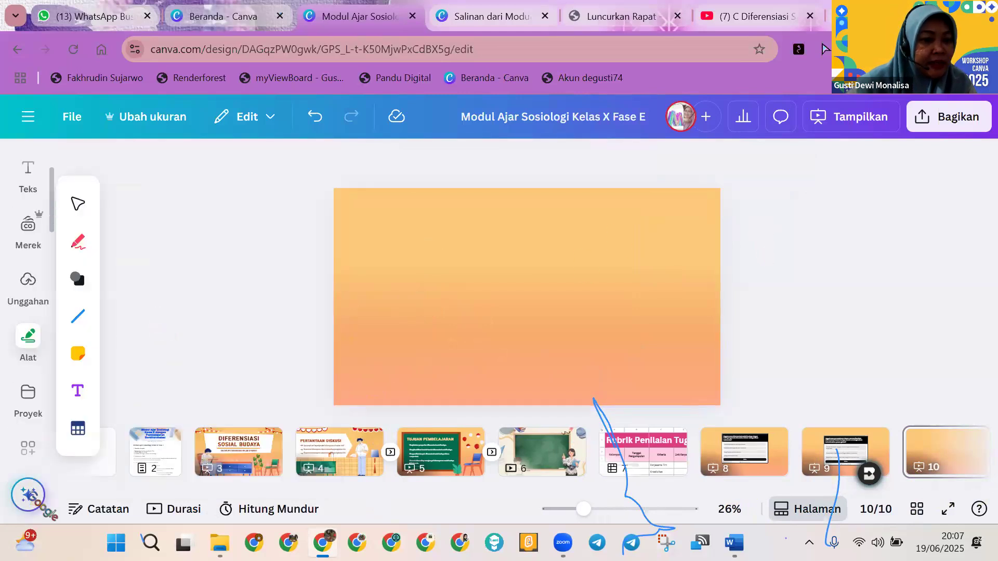
Step: Start a Tulisan Ajaib prompt reading "Buatkan soal sosiologi materi diferensiasi sosial buadaya sejumlah 10 butir soal"
click(29, 496)
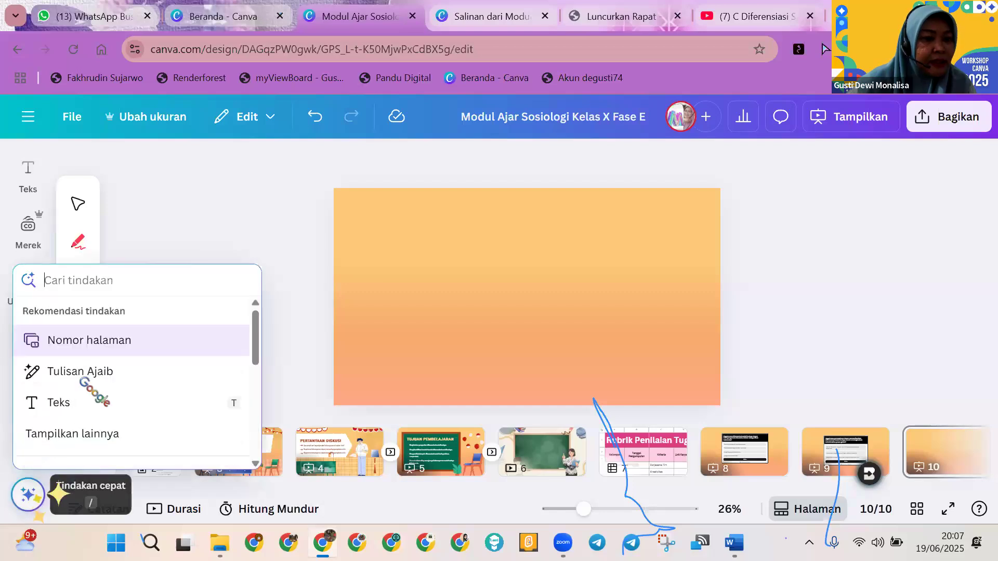
click(82, 373)
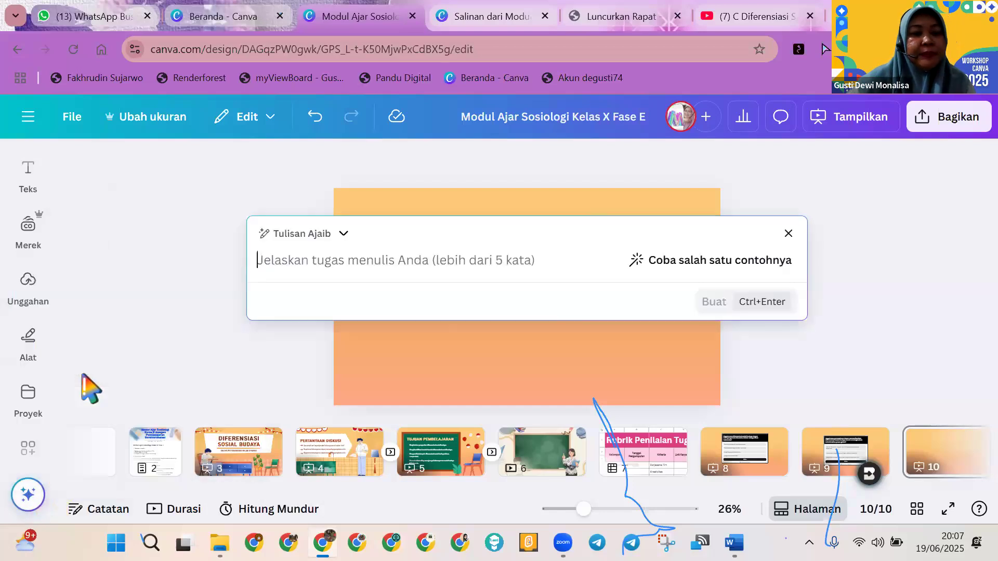
text(Buatkan soal sosiologi materi)
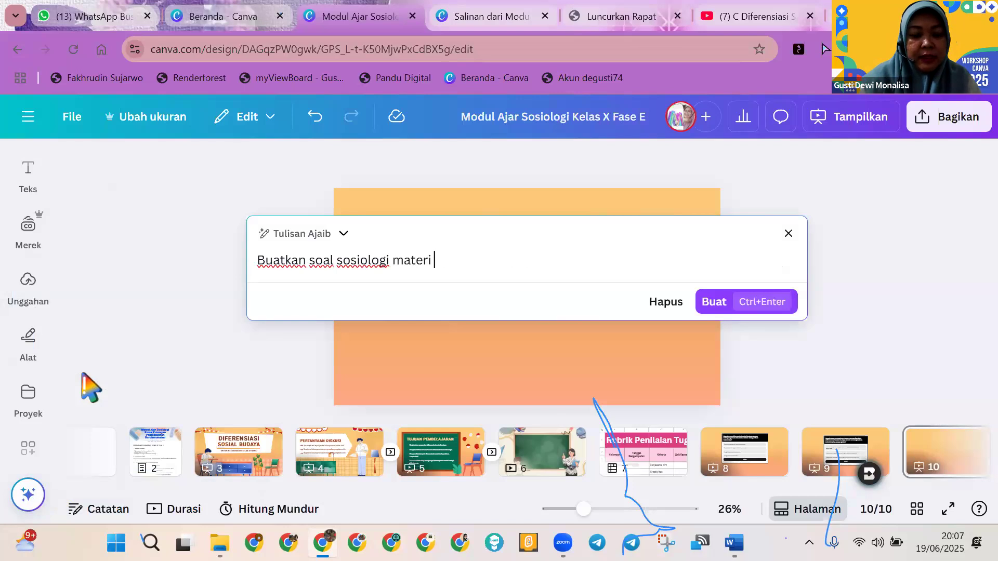
text(diferensiasi so)
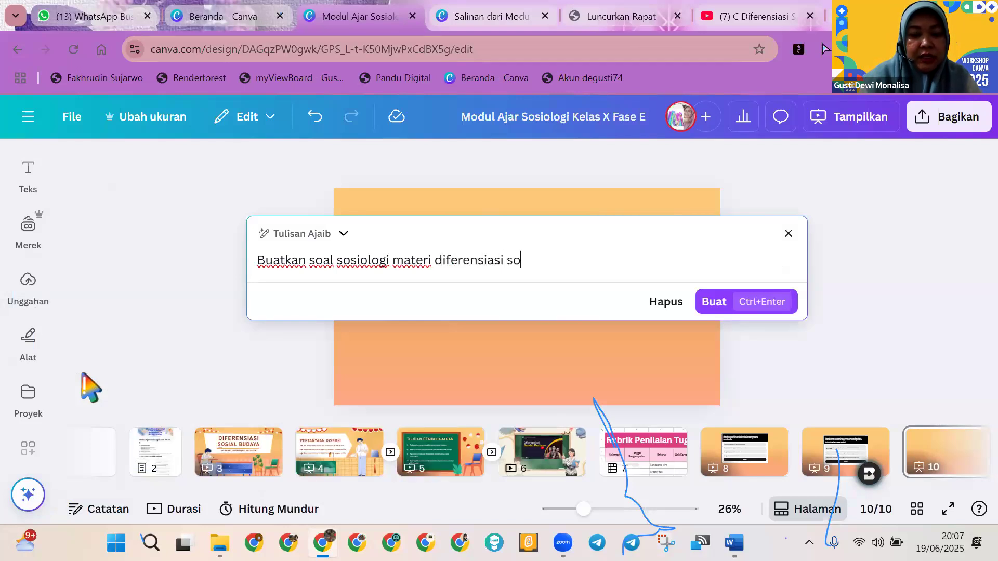
text(sial buadaya sejumlah 10 butir soal)
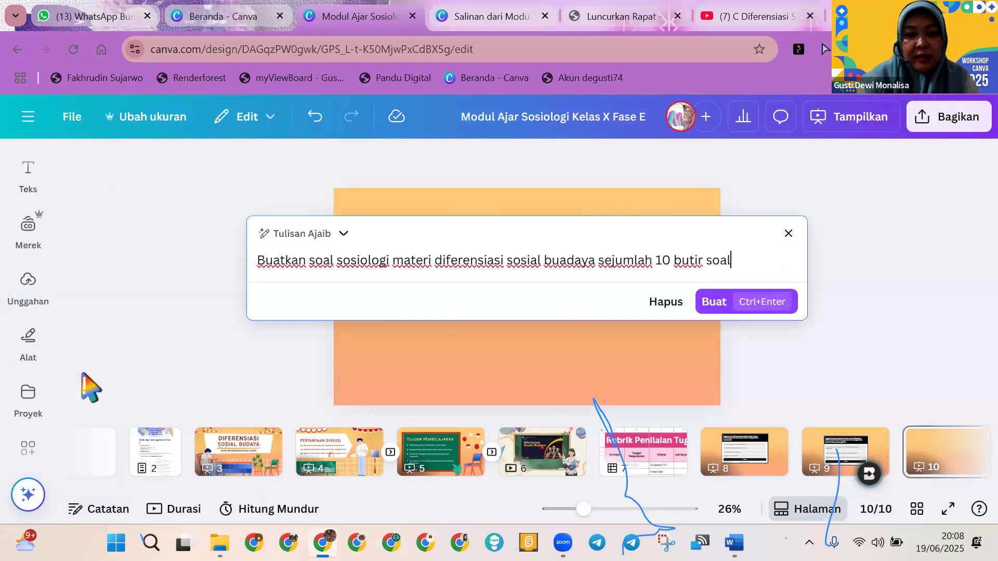
Step: Complete the prompt with "dengan bentuk soal pilihan ganda, cari kata, teka teki silang, isian singkat"
text(n b)
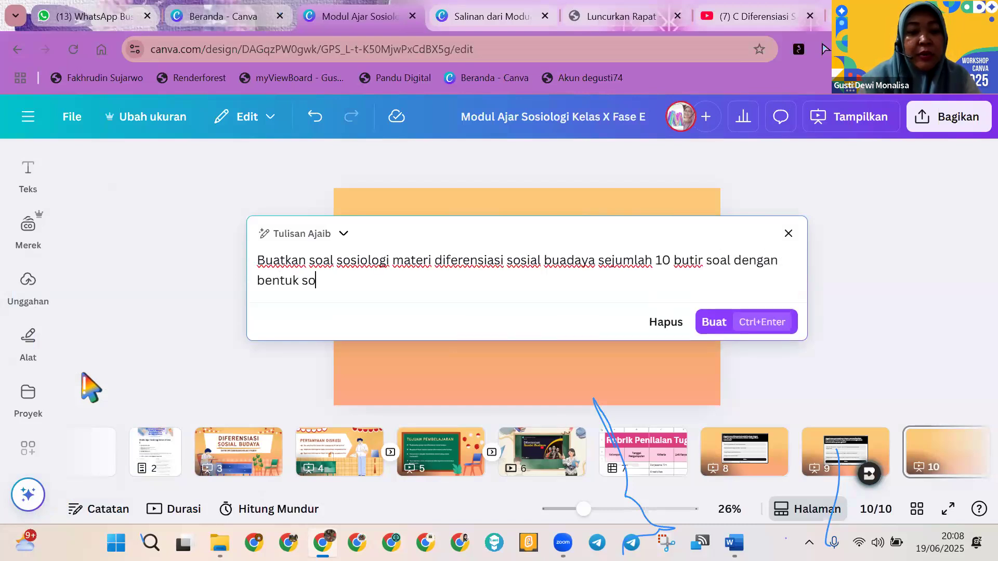
text(entuk soal pilihan ganda, cari)
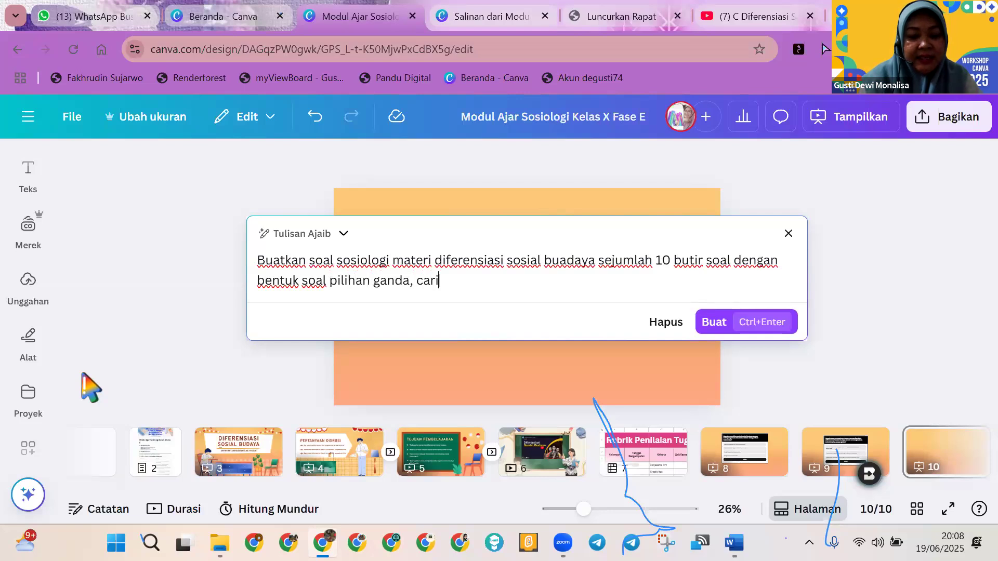
text(kata, teka teki silang, i)
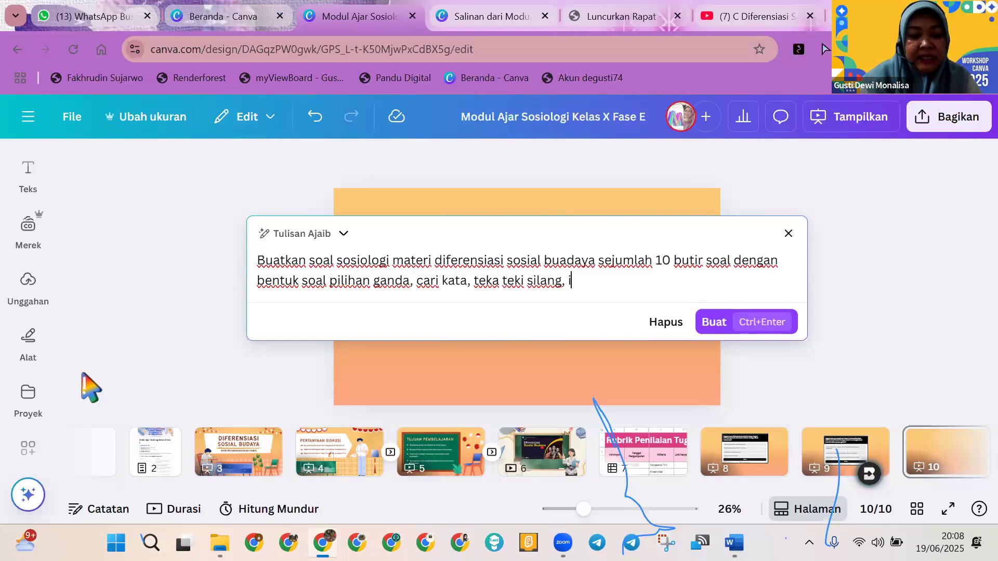
text(singkat)
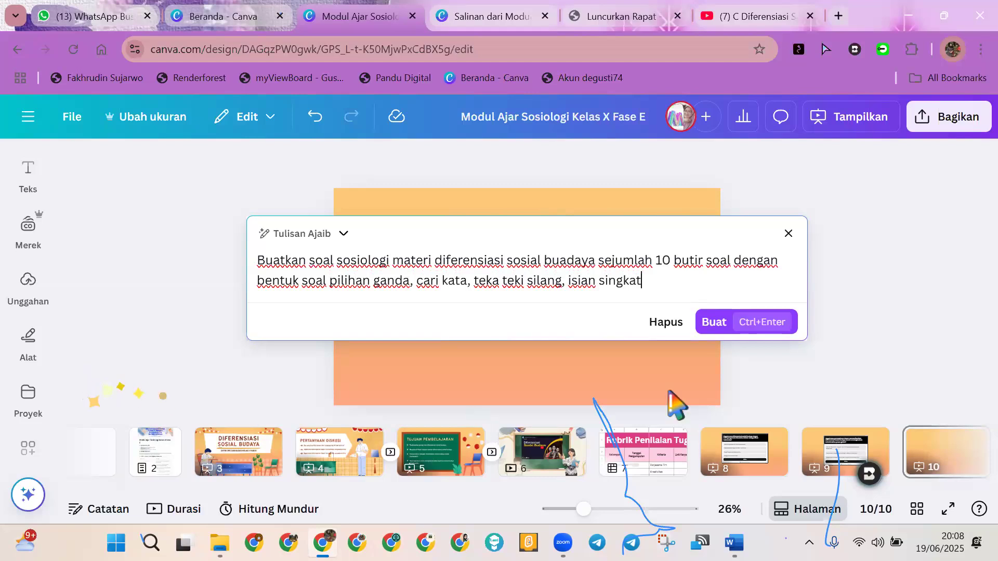
Step: Generate the sociology questions from the prompt and insert the resulting text on page 10
click(715, 322)
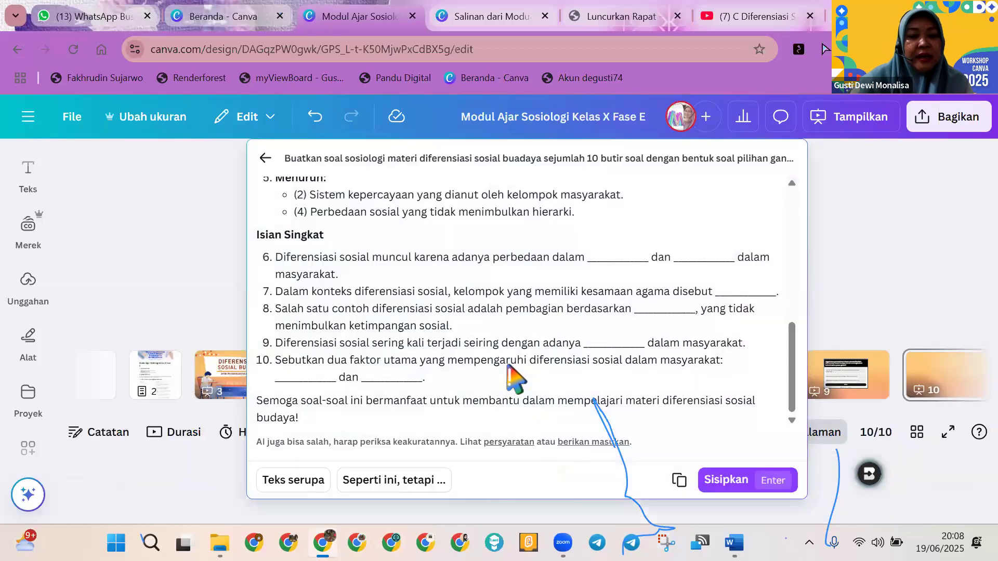
click(725, 484)
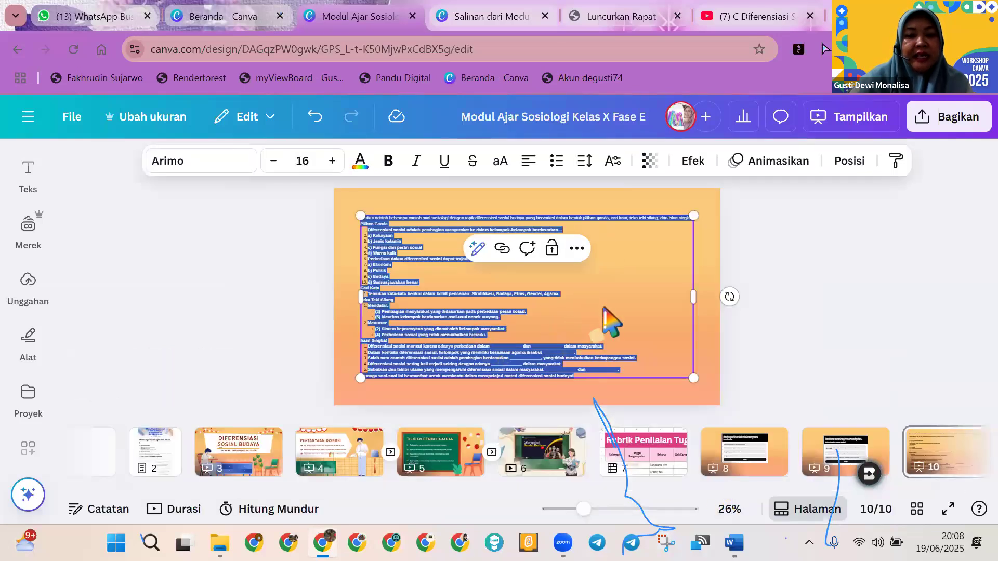
click(415, 286)
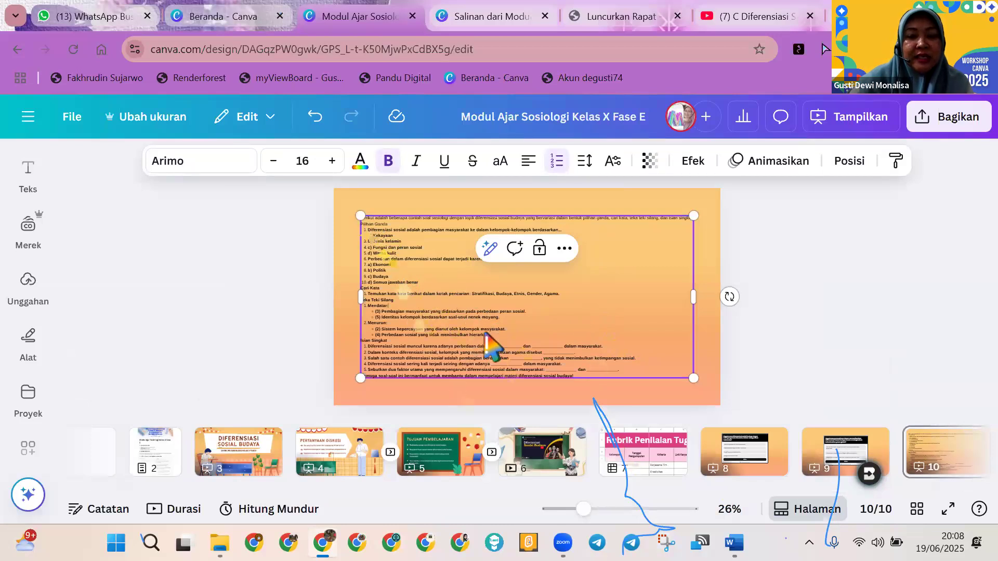
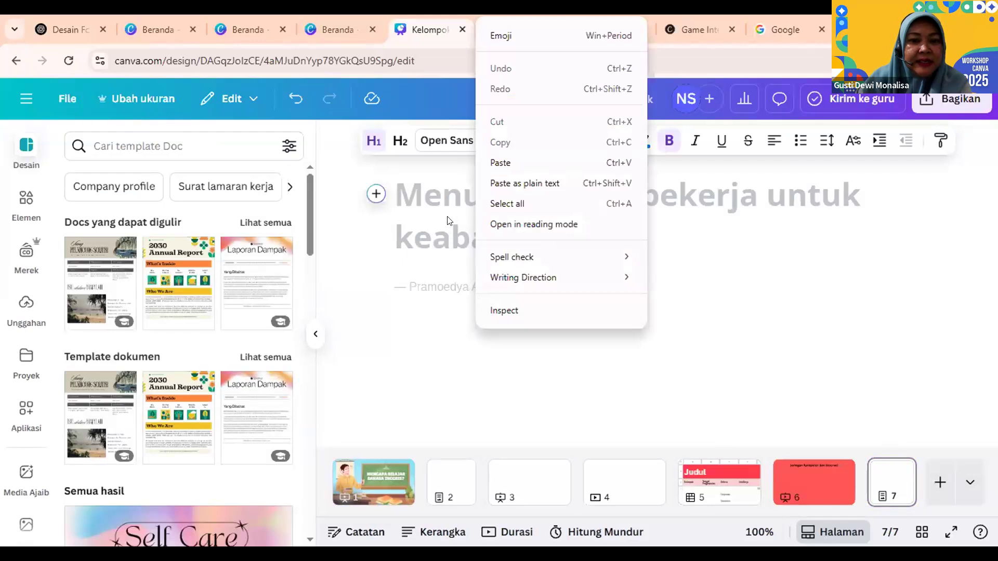
Step: Look through the full list of insertable actions on the blank document page 7, from Desain to Aplikasi
click(374, 190)
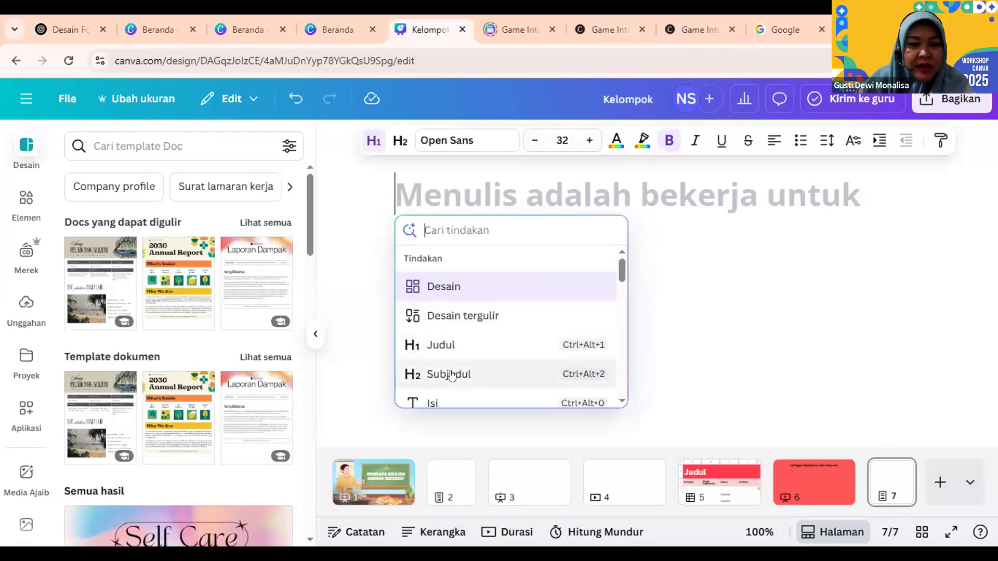
scroll(453, 370, down, 5)
scroll(454, 364, down, 5)
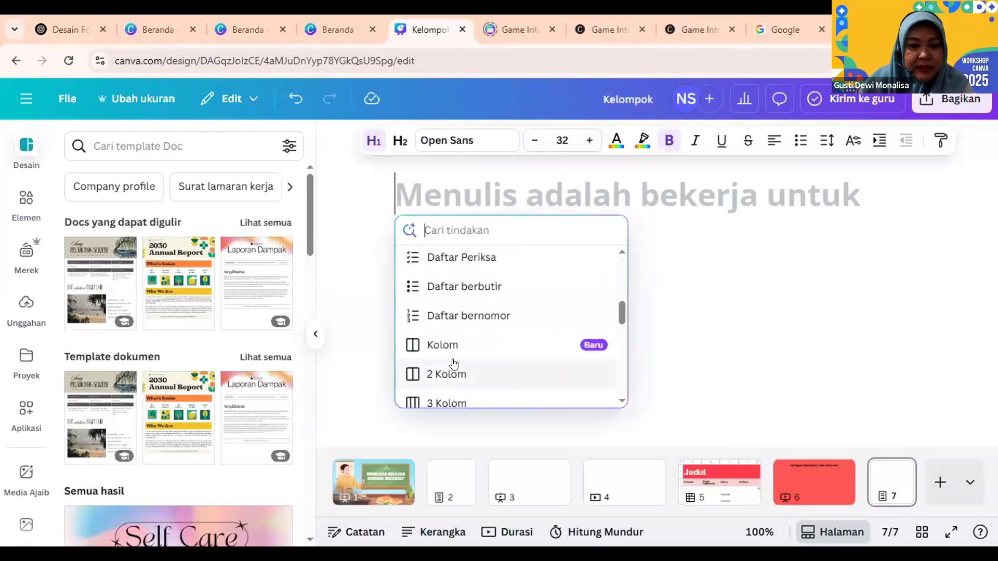
scroll(454, 364, up, 10)
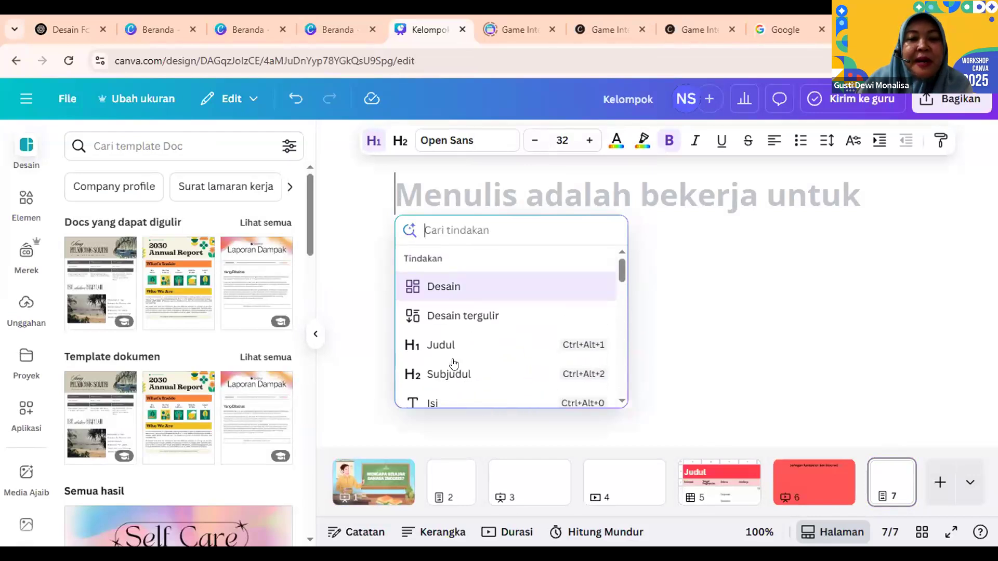
scroll(454, 363, down, 5)
scroll(454, 364, up, 1)
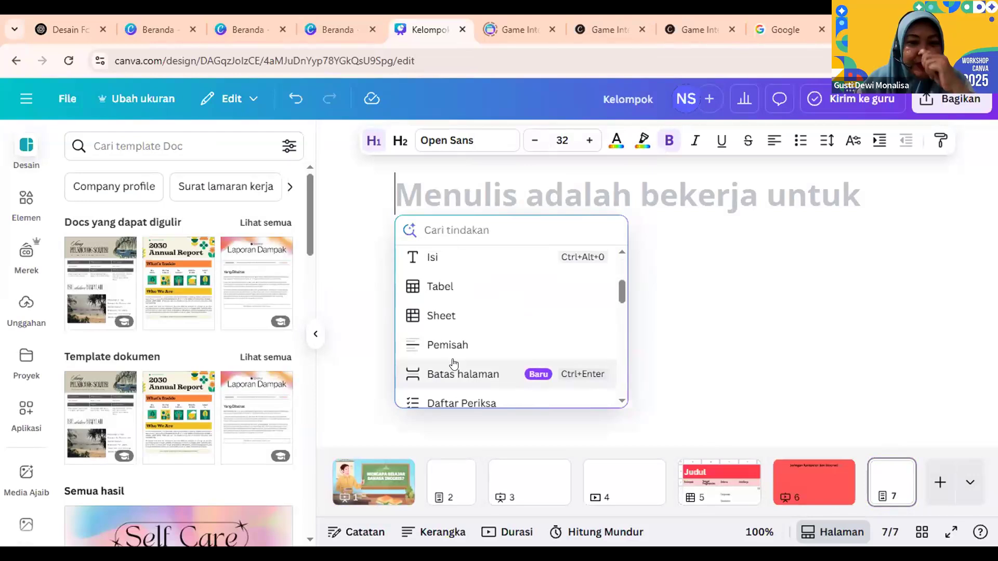
scroll(454, 362, up, 3)
scroll(454, 362, down, 3)
scroll(453, 364, down, 3)
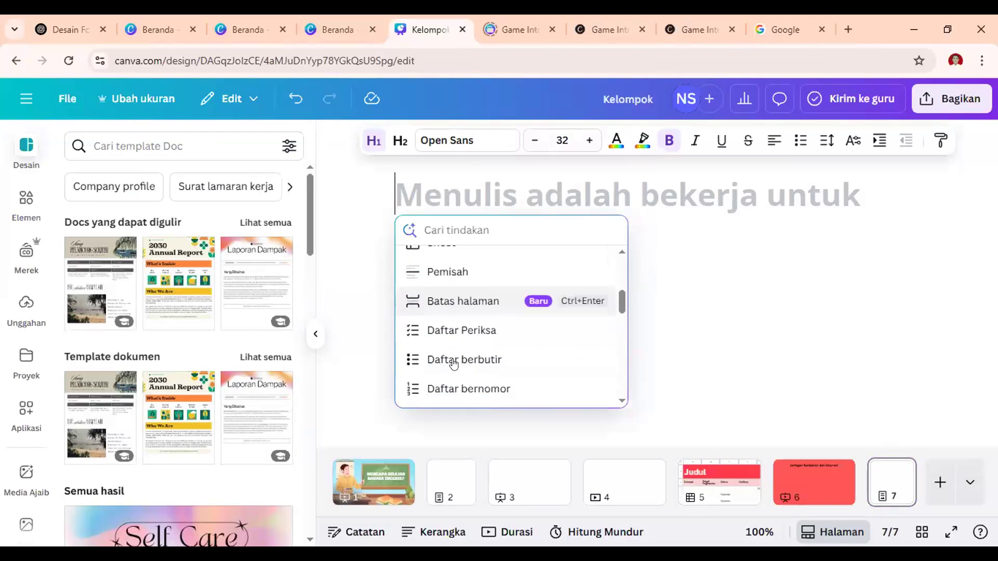
scroll(454, 364, down, 5)
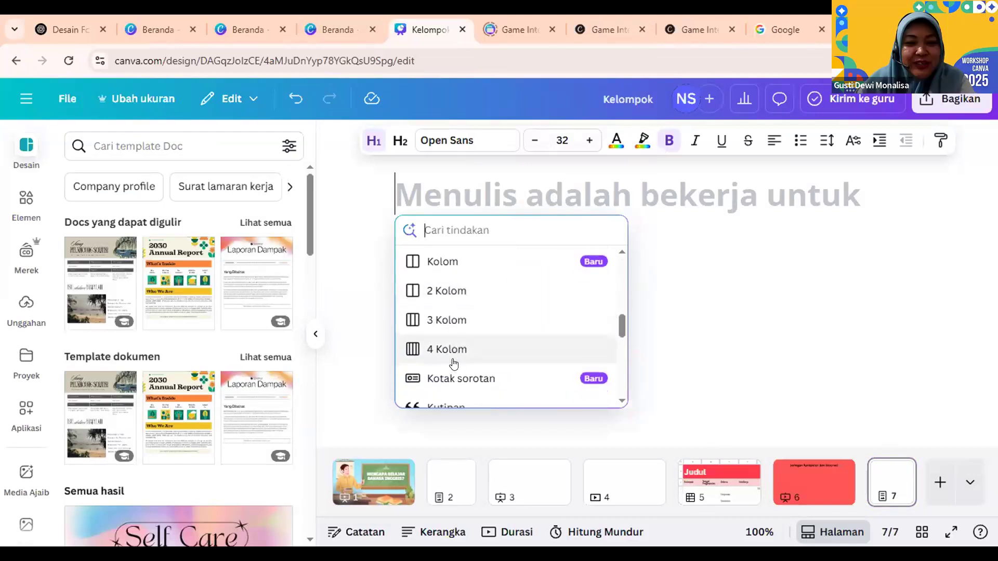
scroll(453, 364, down, 5)
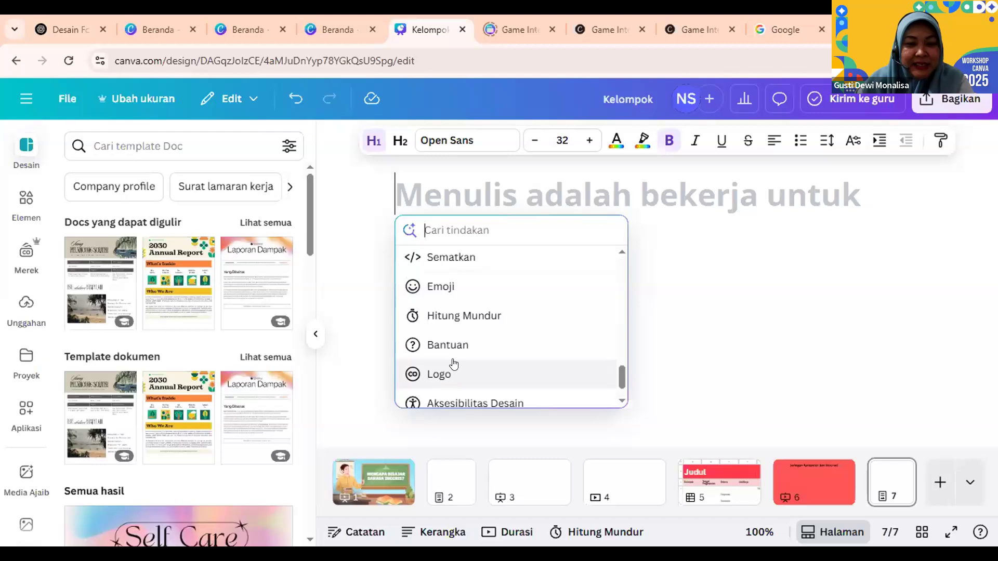
scroll(454, 364, down, 2)
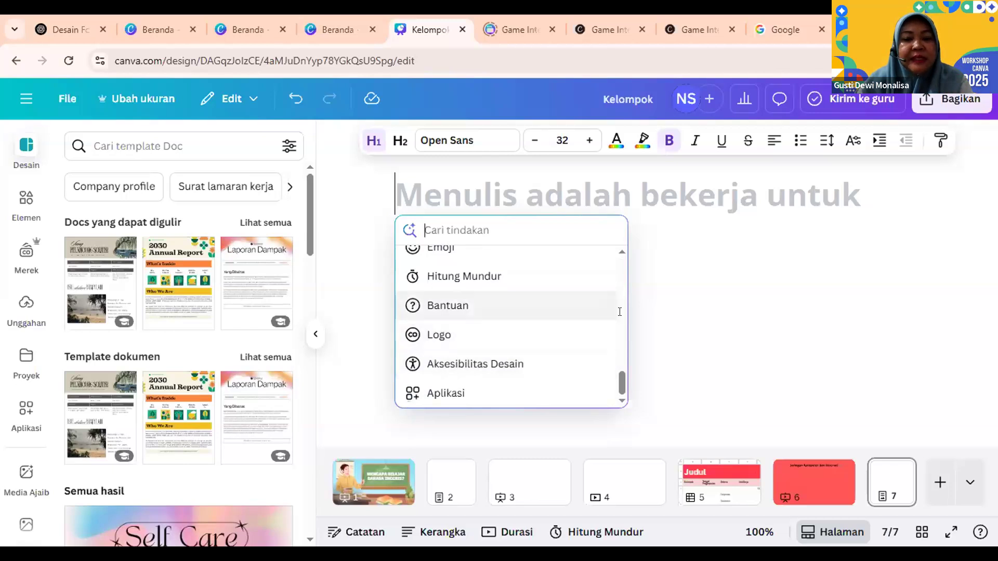
click(696, 313)
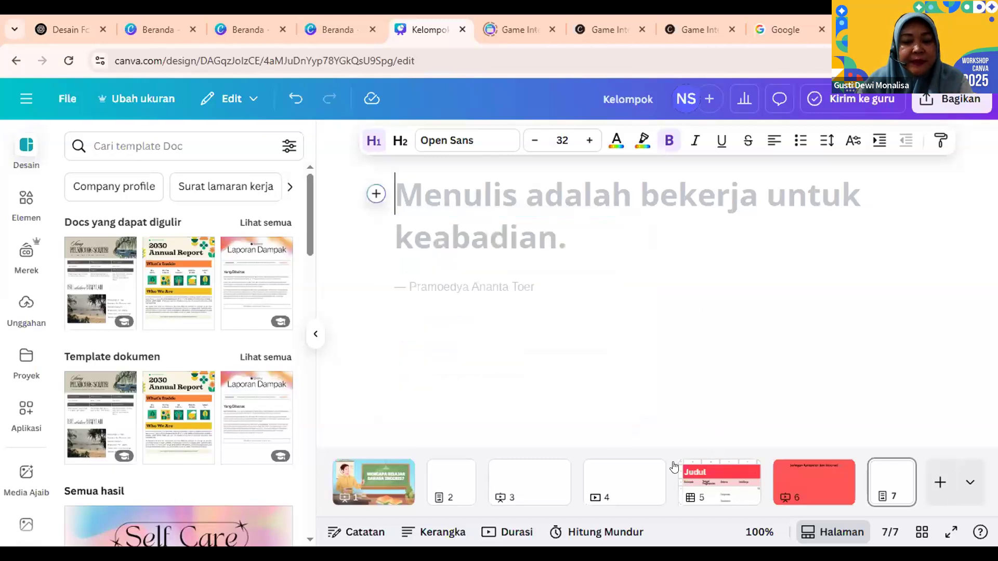
Step: Open the blank video page 4 and look over its page options and the available editor tools
click(627, 480)
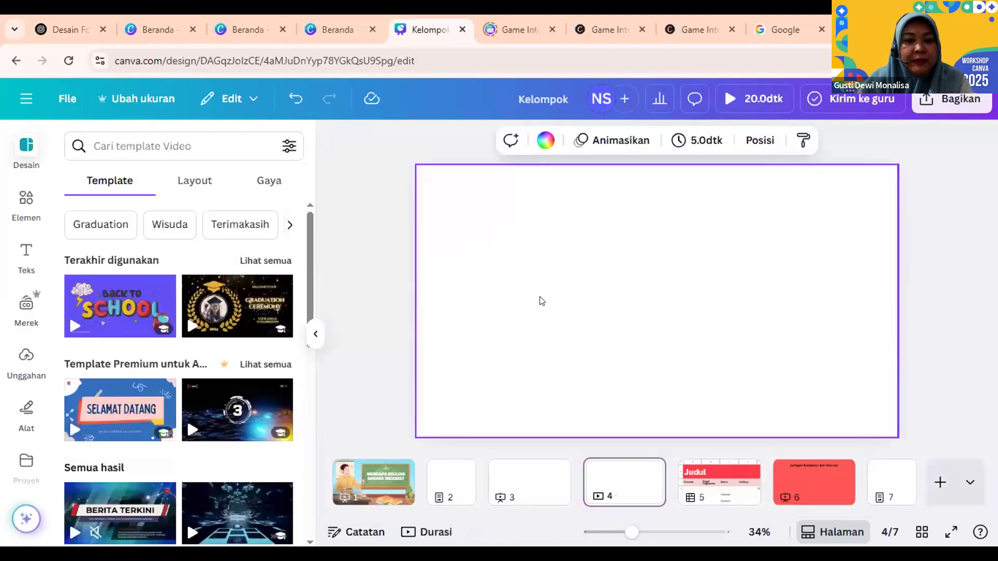
right_click(551, 256)
click(503, 257)
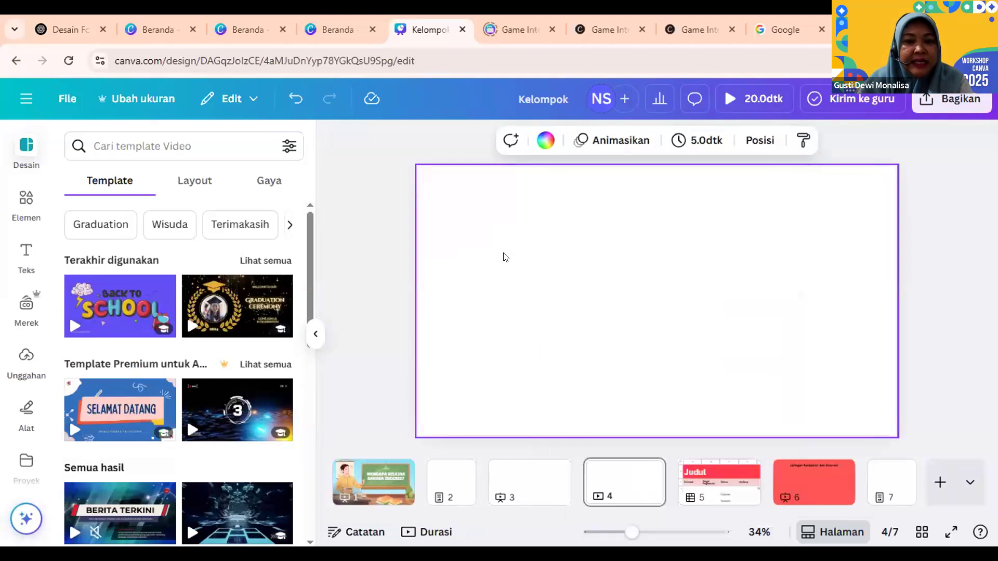
scroll(503, 257, down, 1)
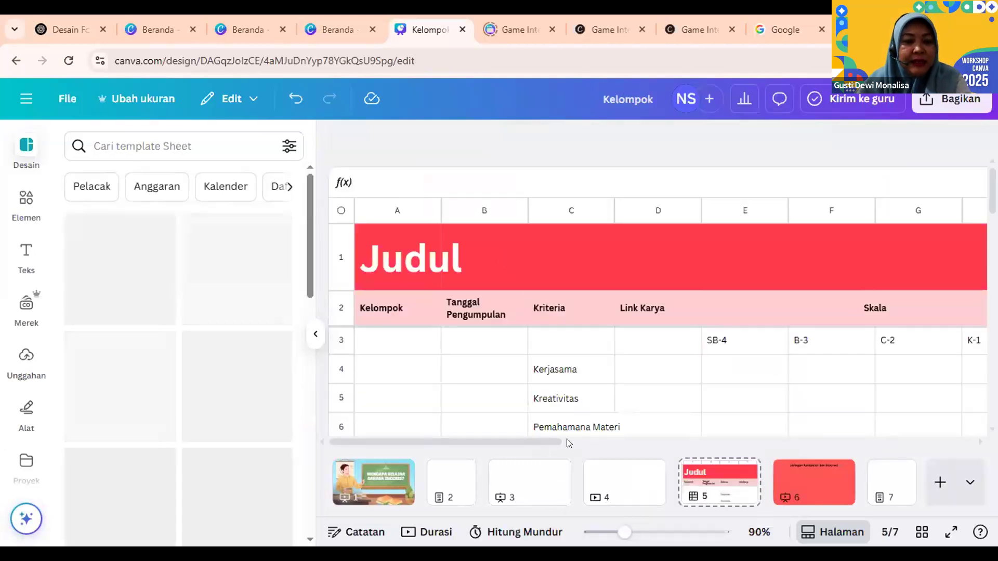
click(619, 472)
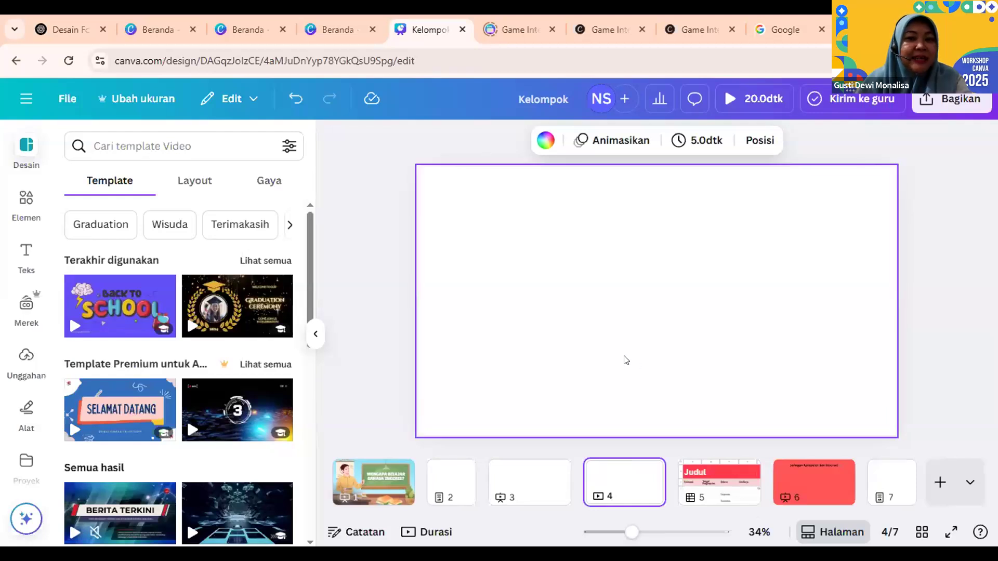
click(598, 358)
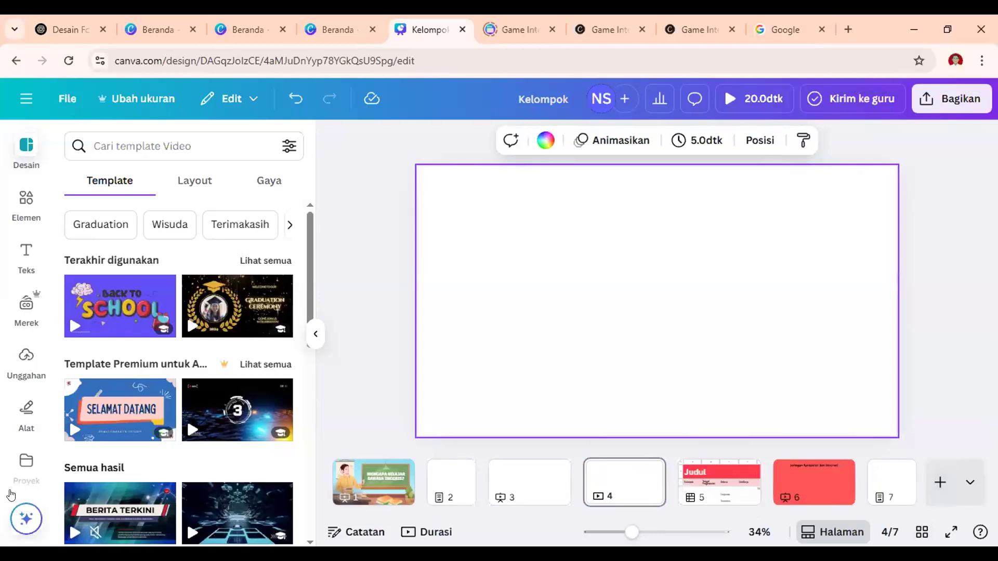
scroll(26, 447, down, 2)
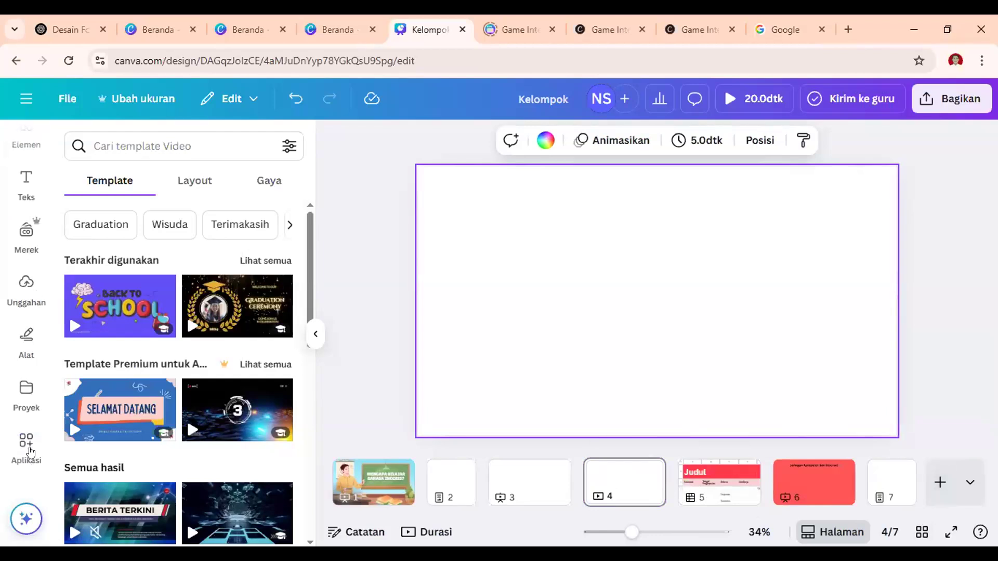
scroll(30, 453, down, 3)
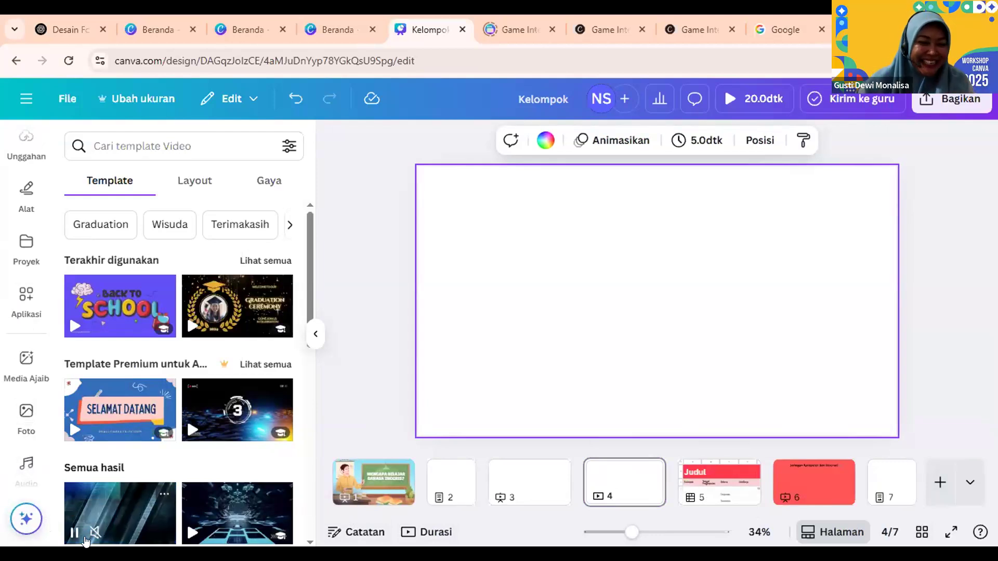
scroll(83, 538, down, 2)
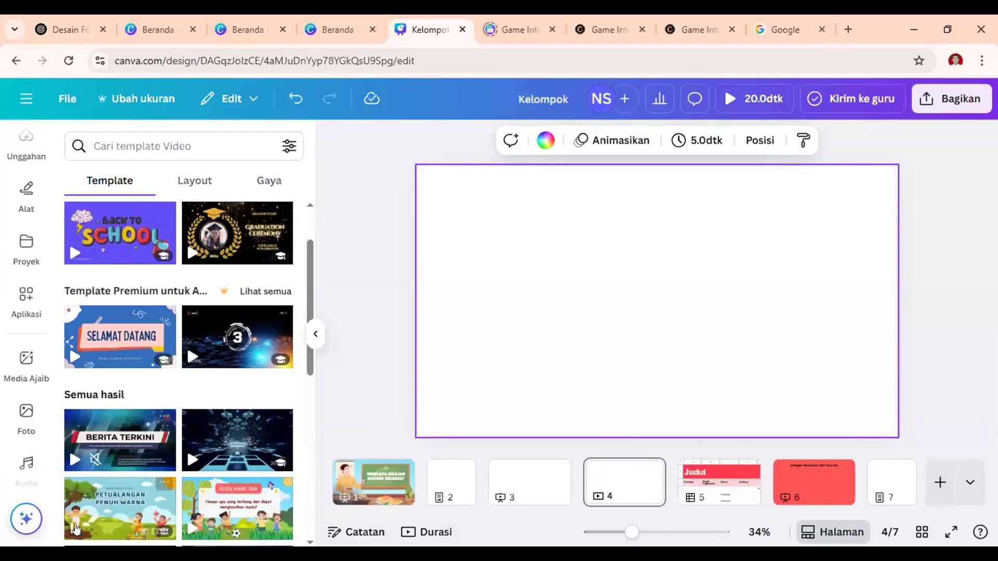
Step: Expand the recommended quick actions for page 4 and look through the complete list
click(45, 515)
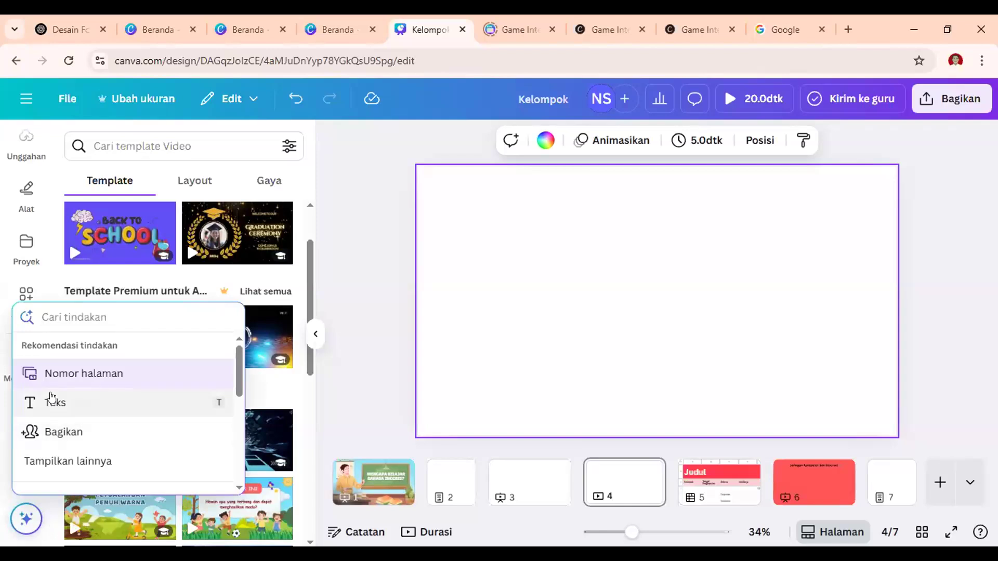
scroll(51, 397, down, 2)
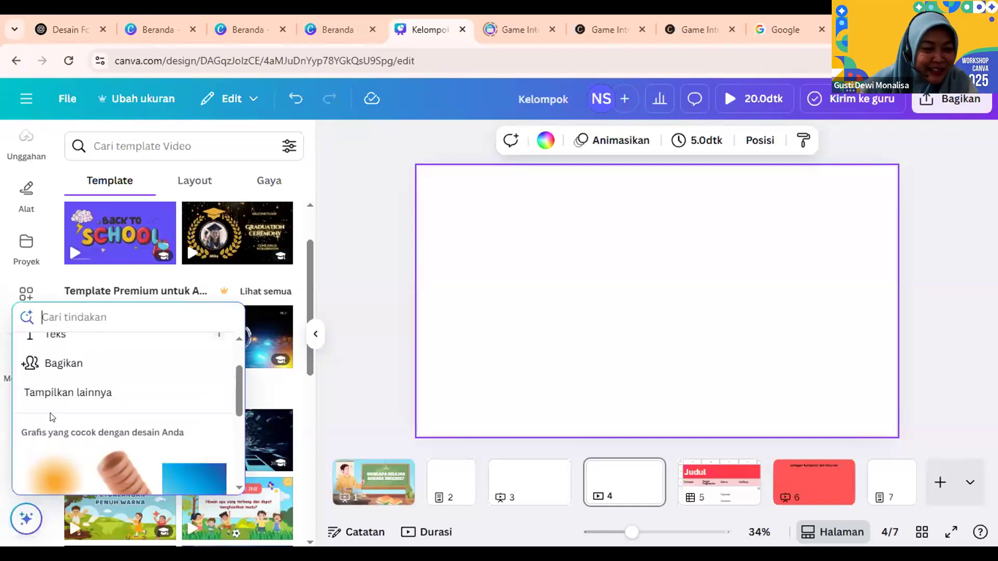
scroll(51, 411, up, 2)
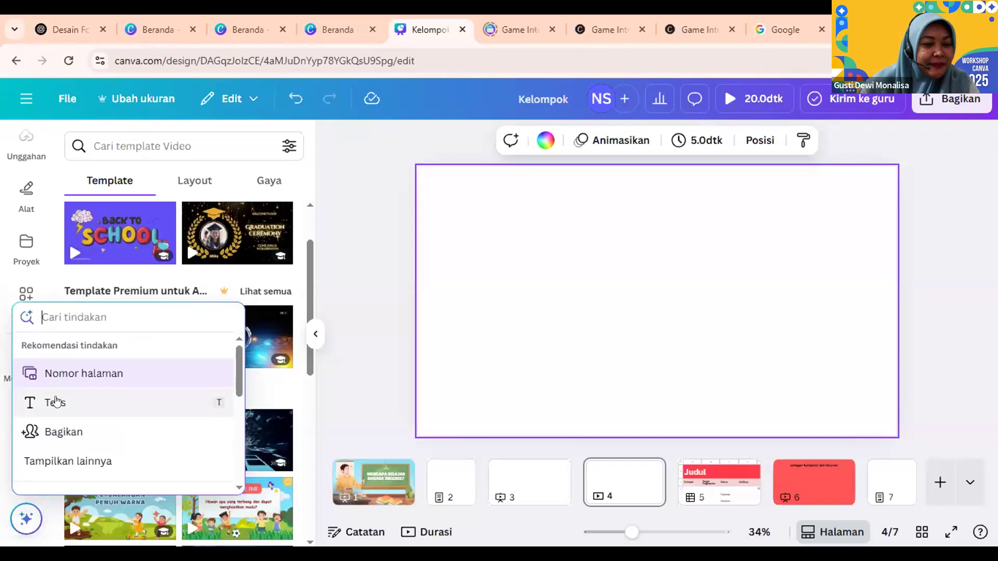
scroll(54, 408, down, 2)
click(67, 379)
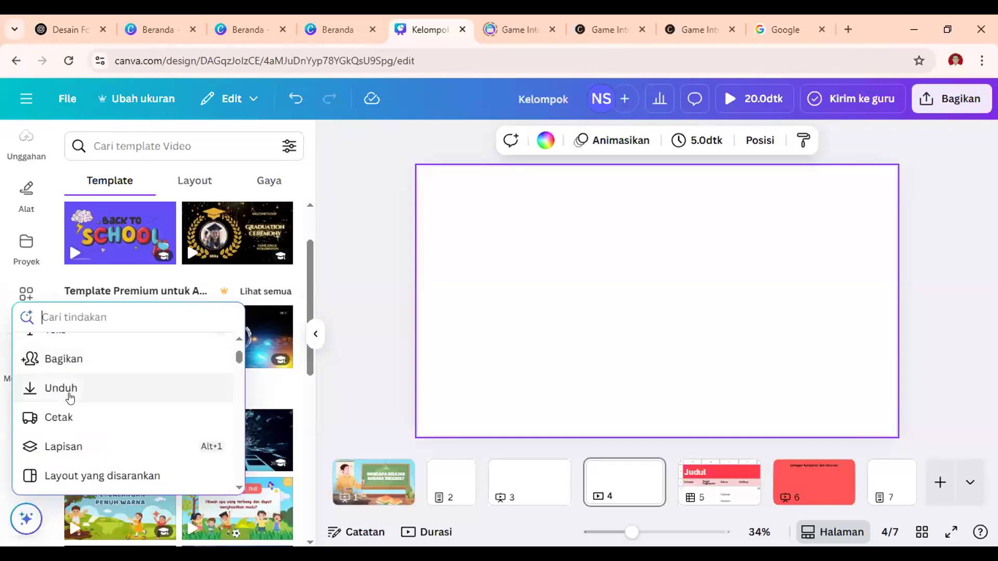
scroll(69, 398, down, 2)
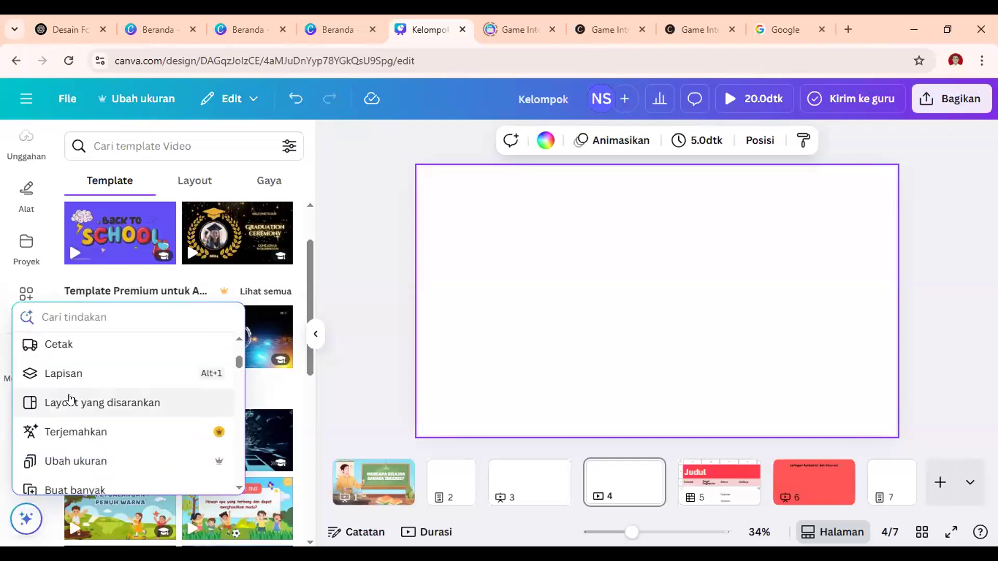
scroll(69, 398, up, 4)
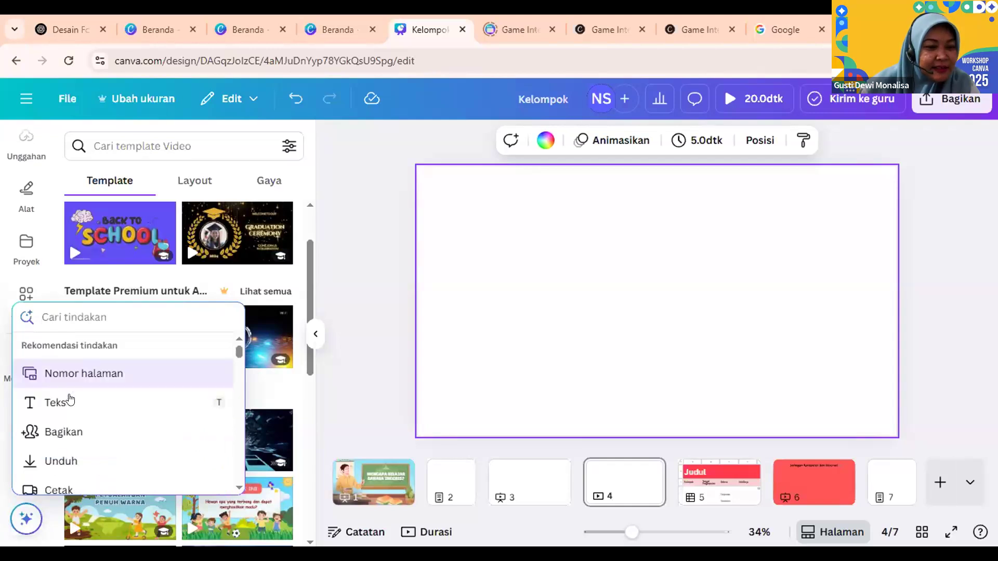
scroll(70, 399, down, 2)
scroll(70, 399, down, 2)
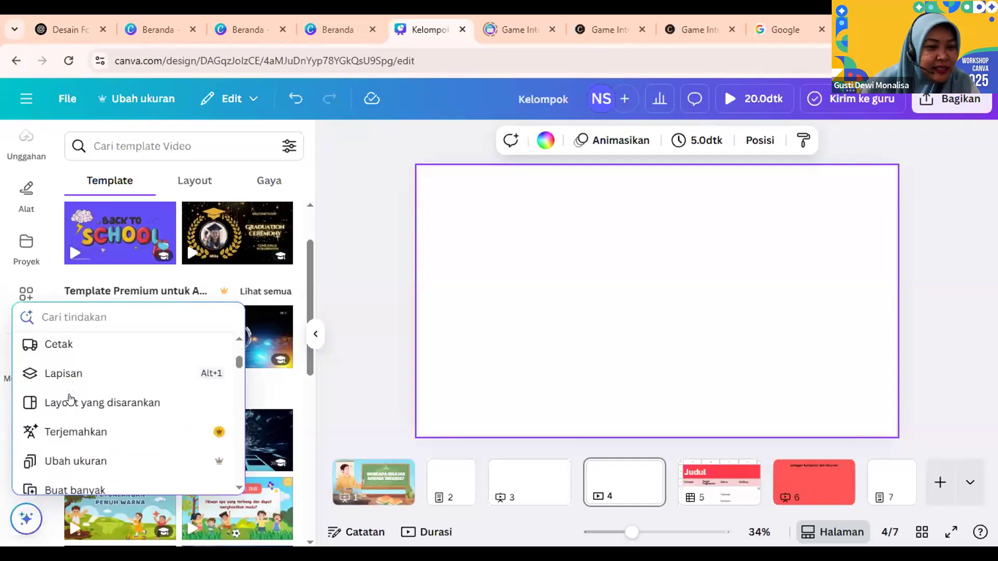
scroll(70, 399, down, 2)
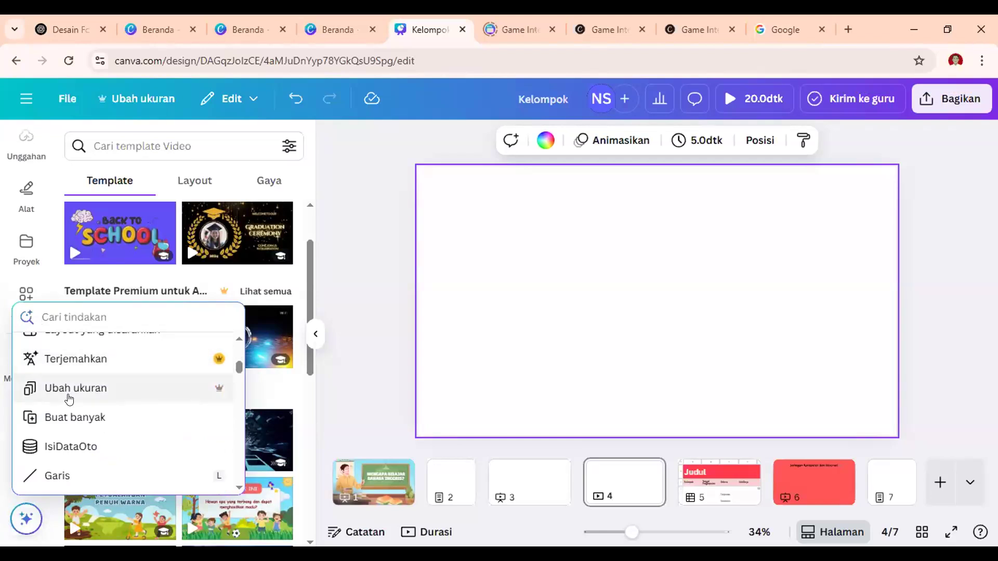
scroll(70, 399, down, 4)
scroll(69, 399, down, 6)
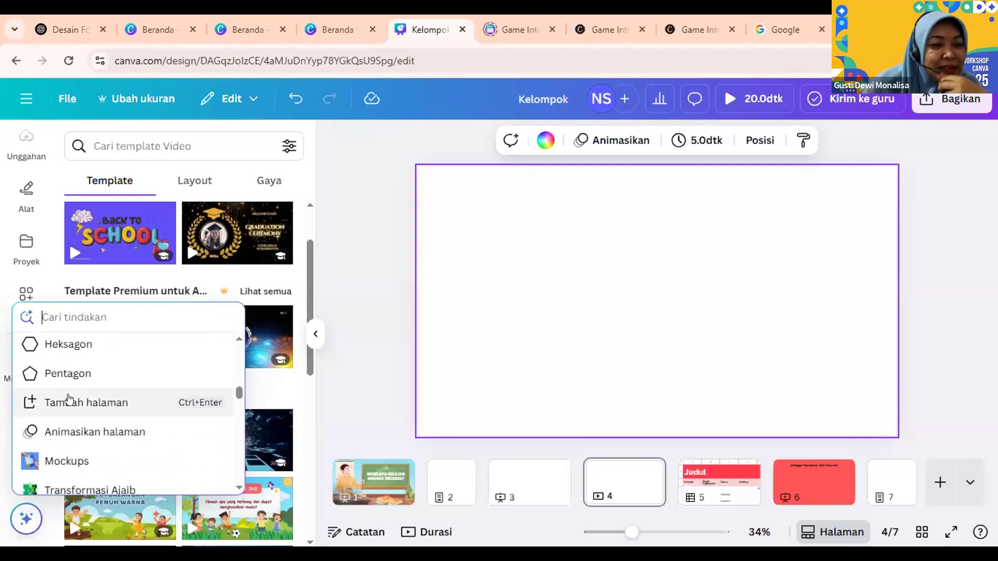
scroll(69, 399, down, 2)
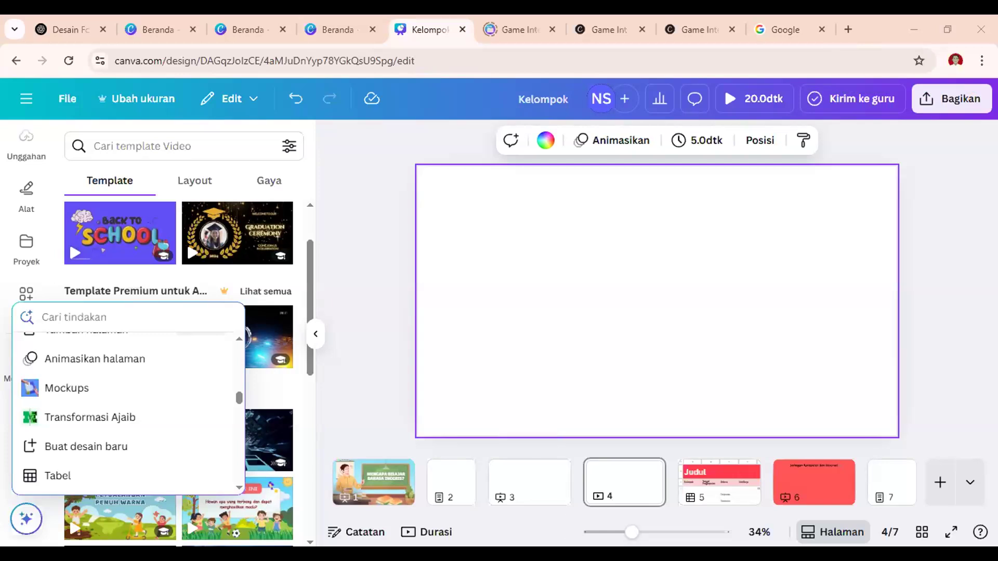
click(930, 267)
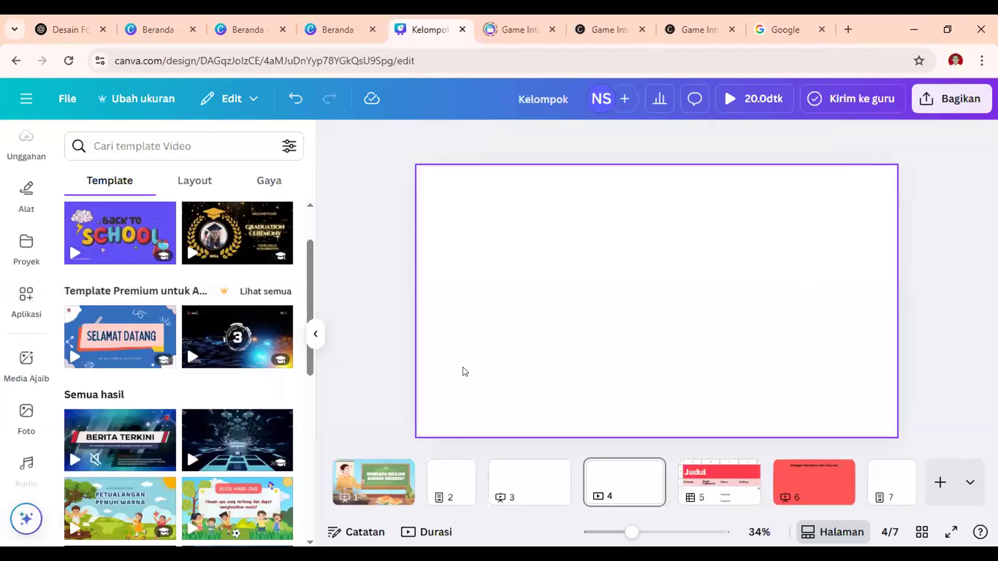
Step: Recheck the short list of quick actions and the blank canvas's context options on page 4
click(37, 502)
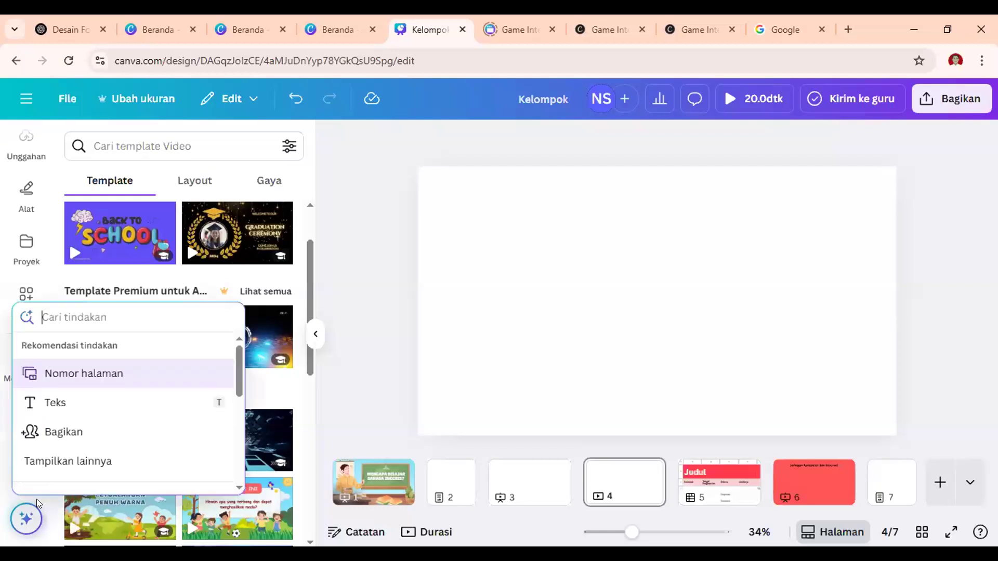
scroll(45, 366, down, 1)
scroll(46, 364, down, 1)
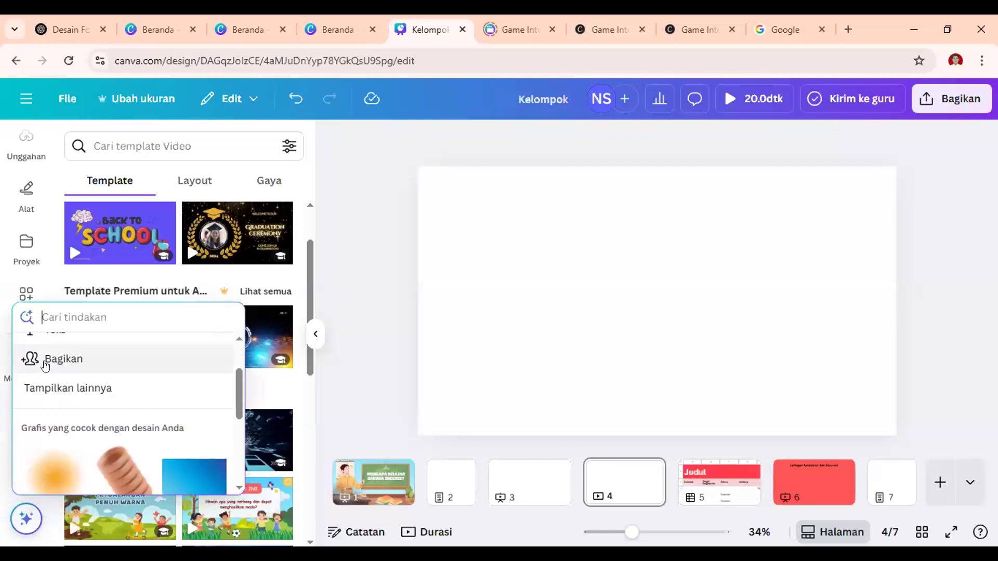
scroll(45, 385, up, 2)
click(540, 307)
click(542, 307)
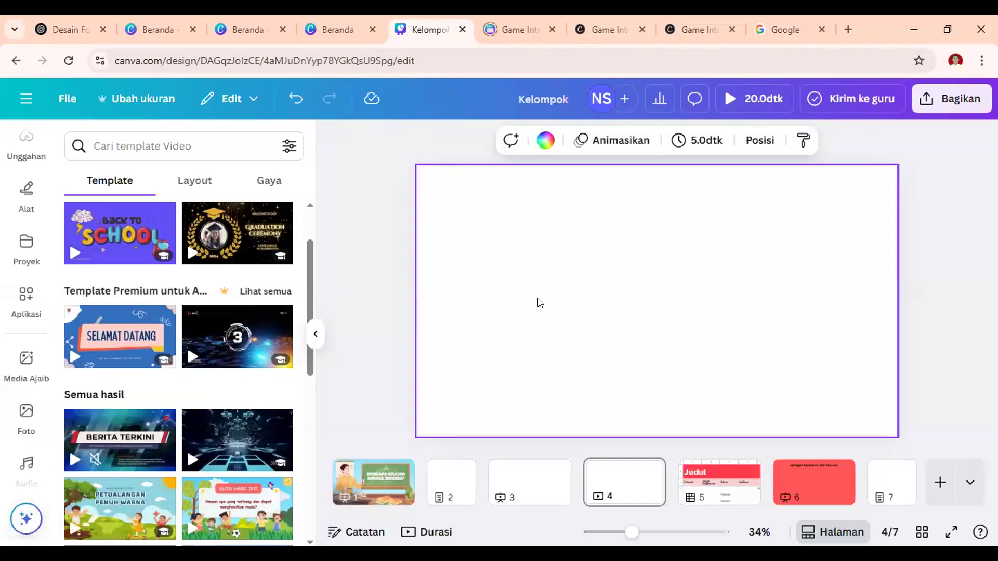
right_click(538, 278)
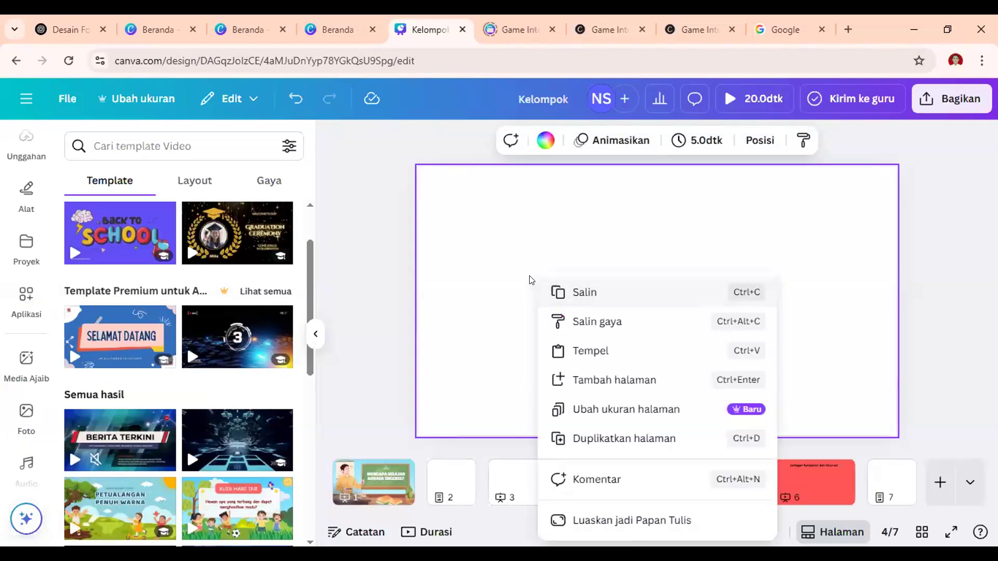
click(485, 278)
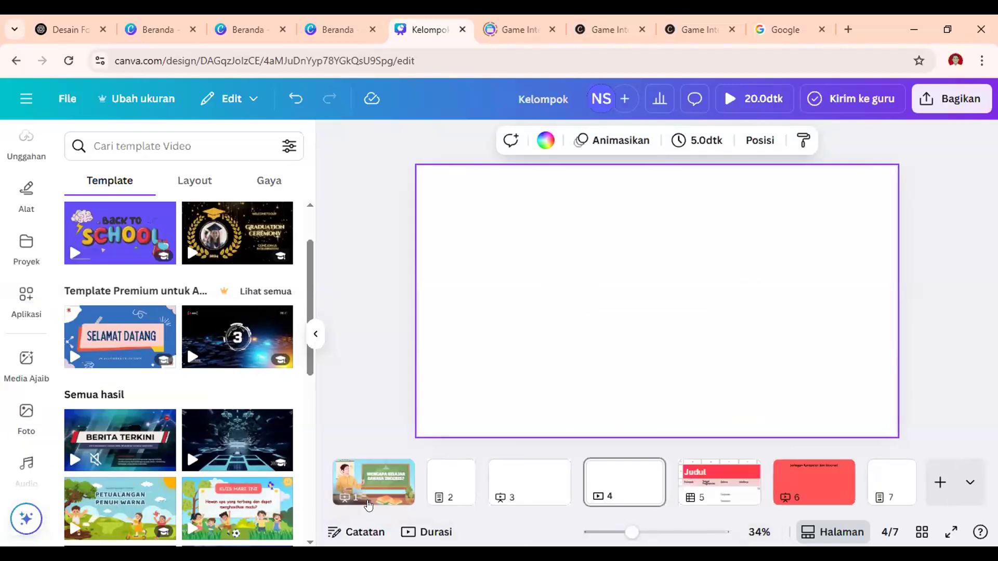
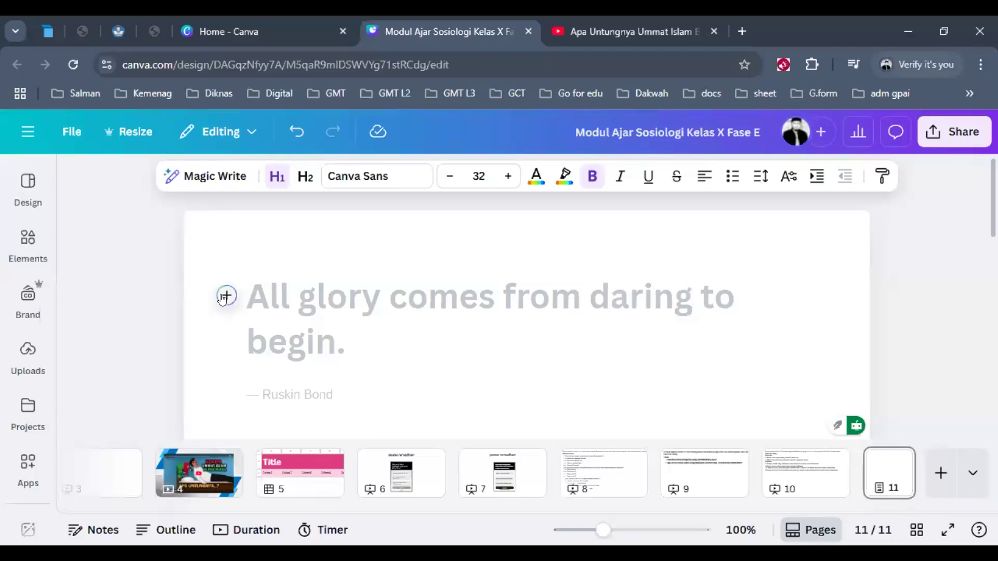
Step: Try to insert the recent presentation "temu pendidik 2 tahun 2025" as a scrollable design on the blank document page 11
click(226, 297)
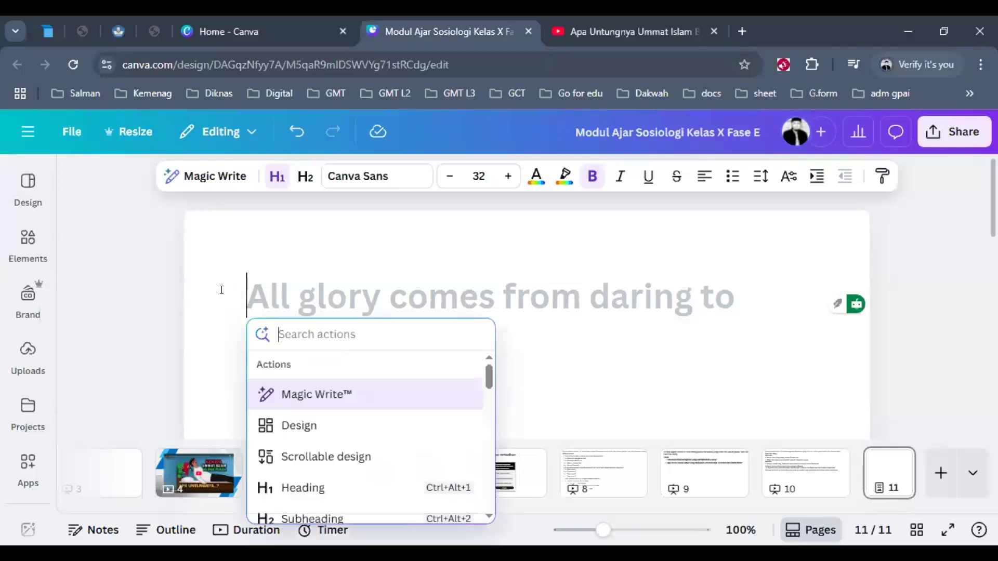
click(343, 457)
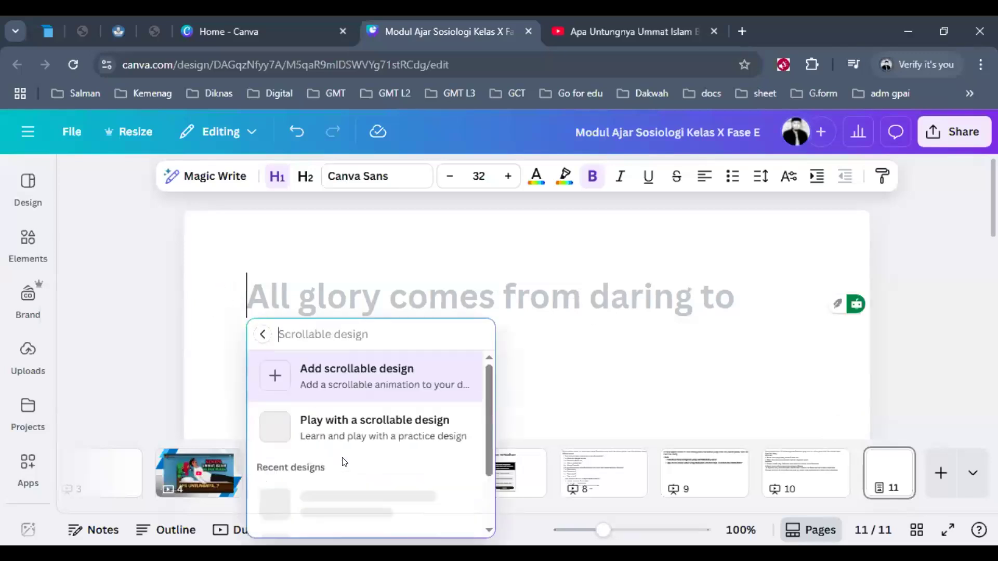
scroll(416, 405, down, 2)
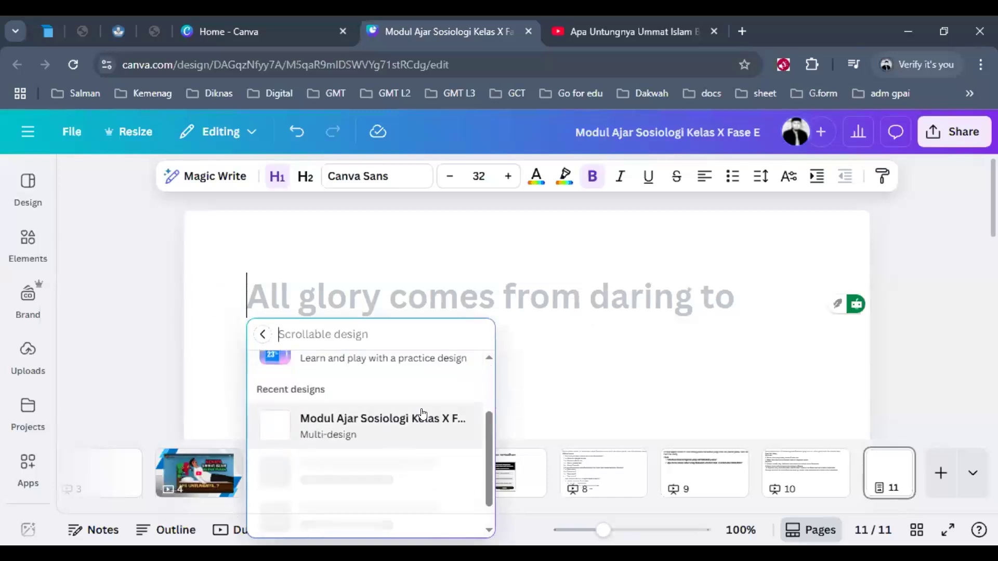
scroll(395, 395, down, 2)
scroll(402, 411, up, 2)
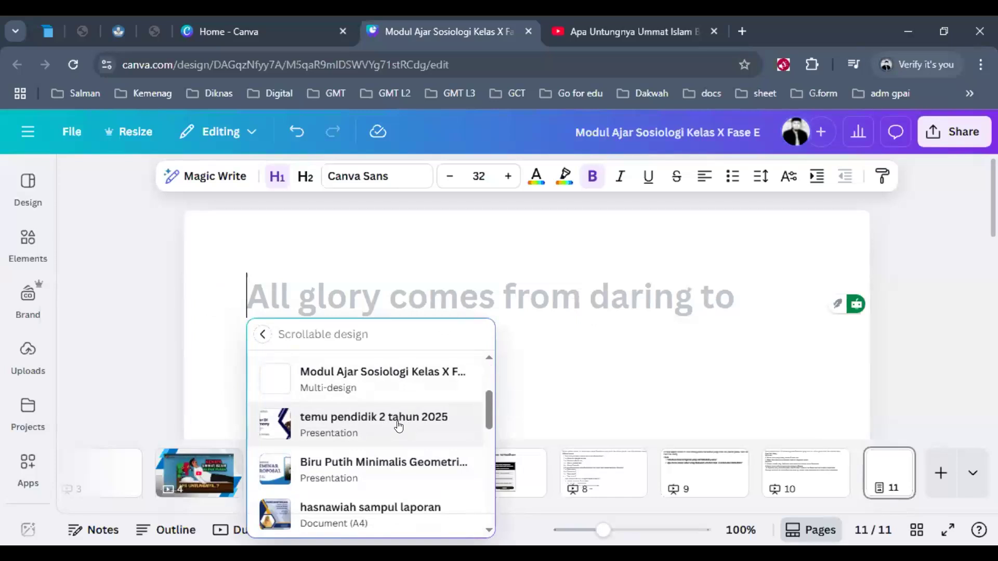
click(400, 424)
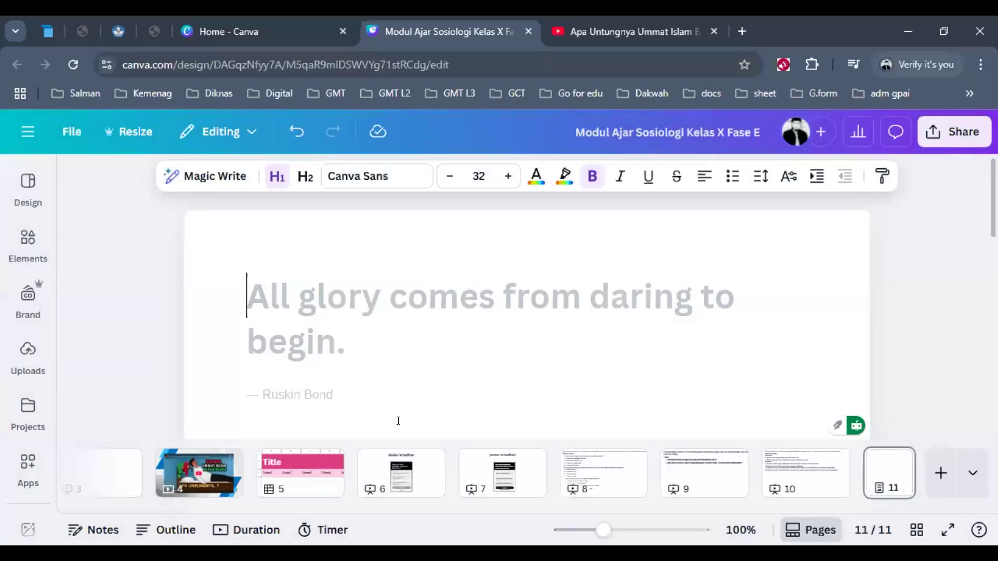
scroll(490, 337, down, 2)
scroll(499, 345, up, 2)
scroll(499, 345, down, 1)
scroll(499, 345, down, 3)
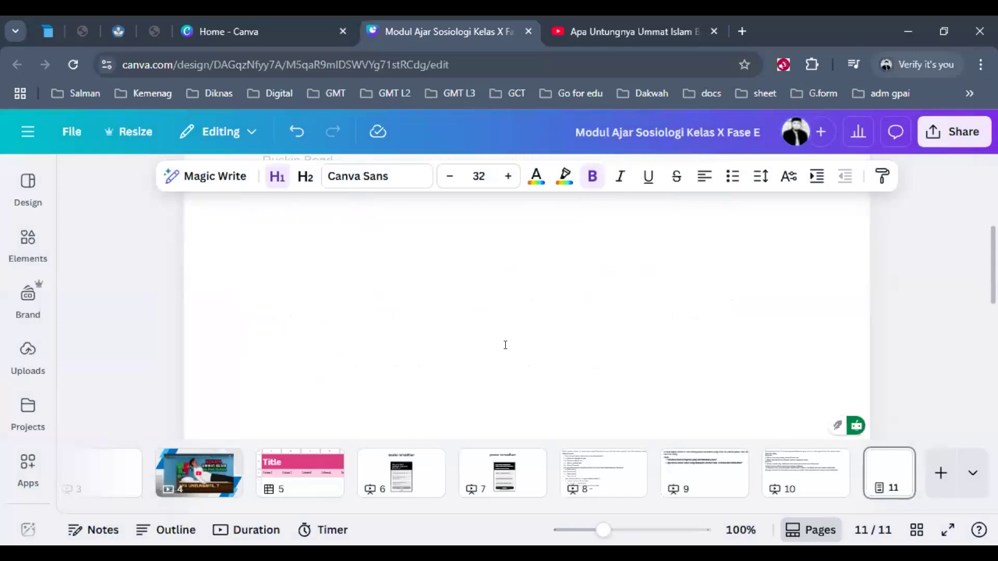
scroll(505, 345, up, 3)
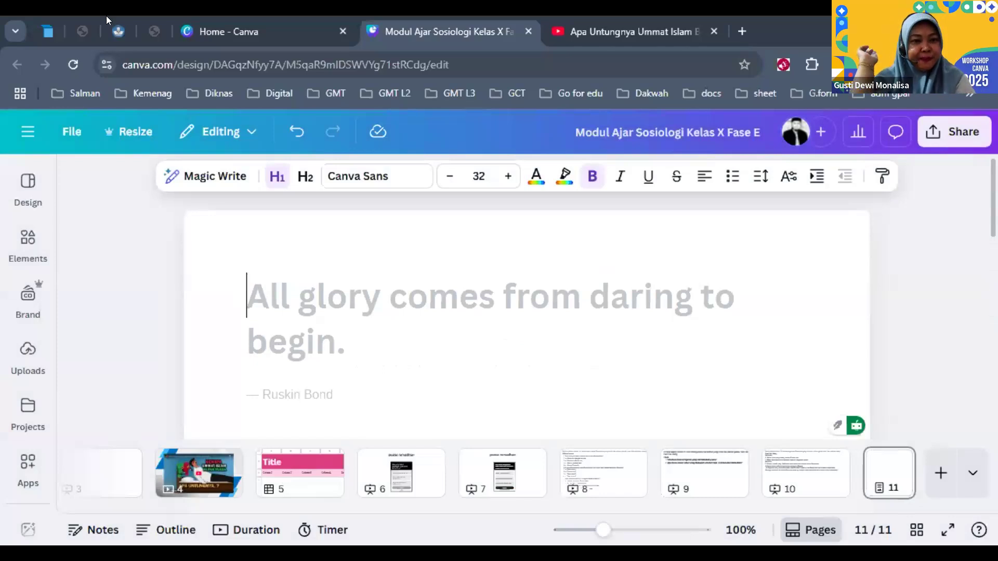
Step: Reload the design and reopen document page 11 to check its contents
click(67, 60)
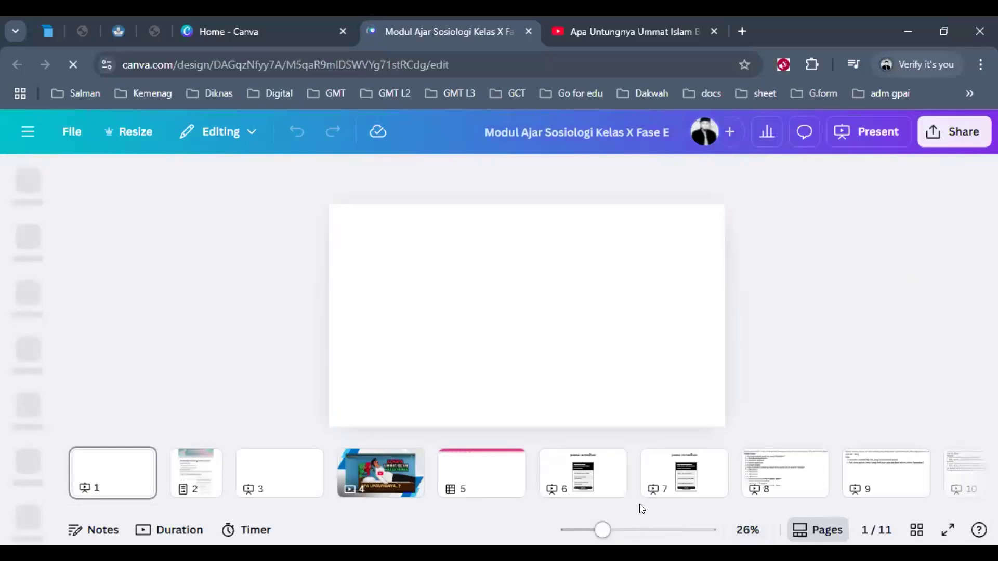
scroll(796, 483, right, 3)
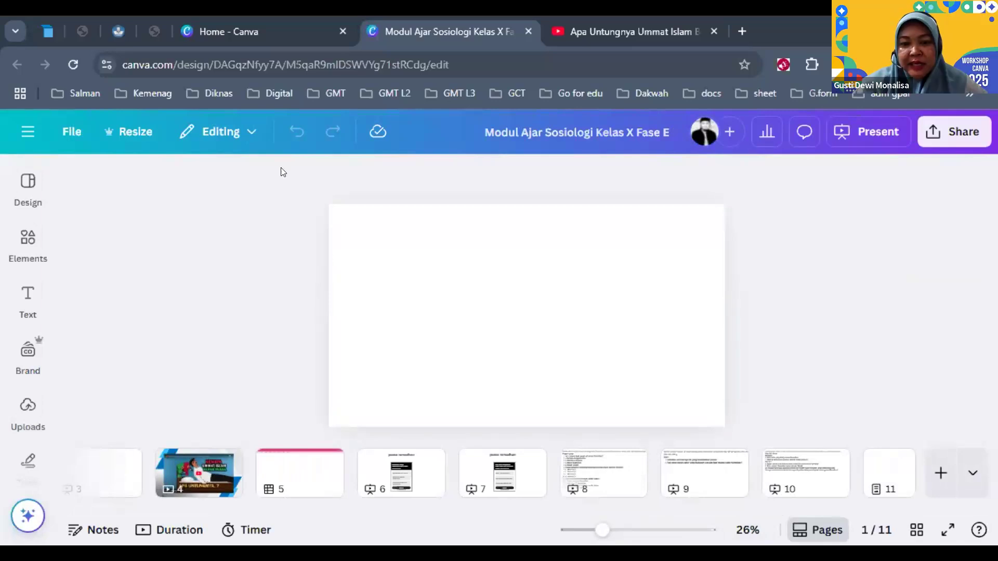
click(889, 478)
scroll(303, 232, down, 3)
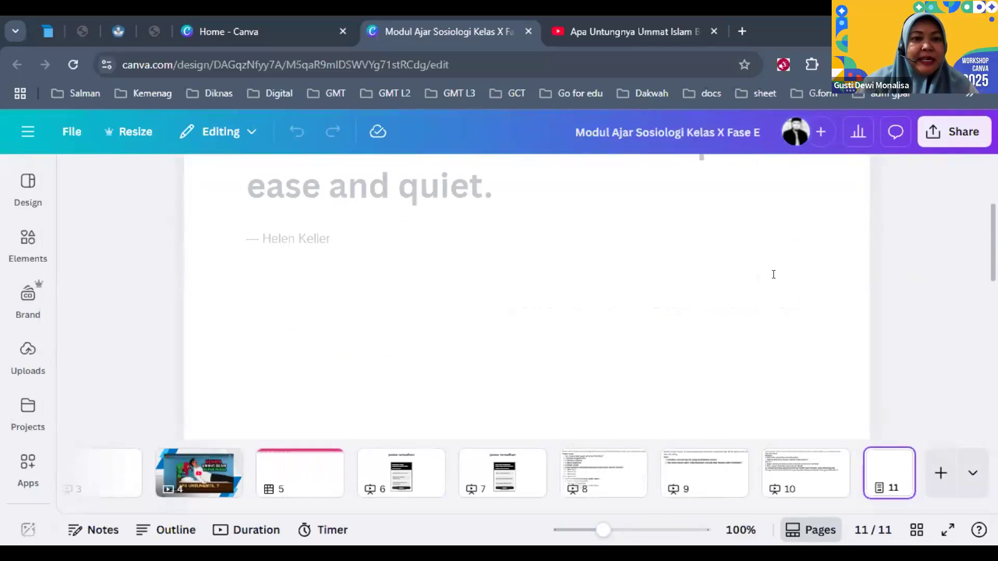
click(316, 245)
scroll(316, 245, up, 3)
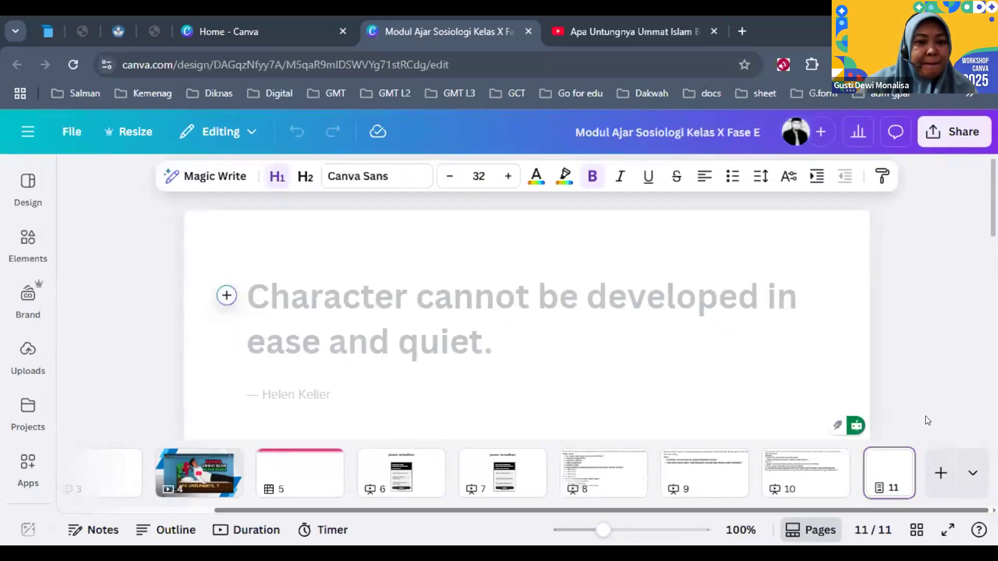
Step: Add a new Doc page after page 11 of the teaching module
click(974, 472)
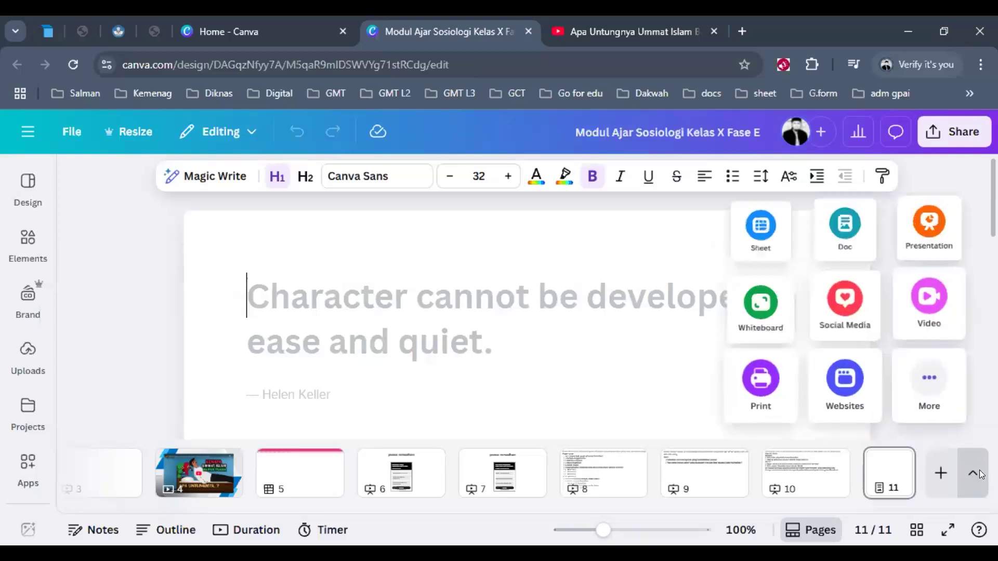
click(856, 229)
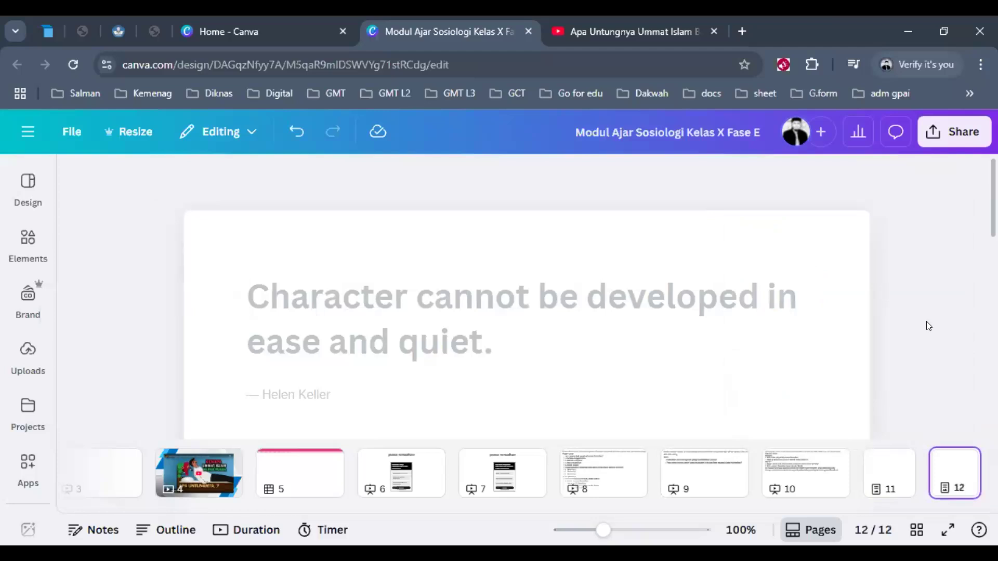
scroll(715, 276, down, 3)
scroll(363, 193, up, 3)
scroll(272, 210, down, 2)
Step: Try to insert the recent presentation "acara talkshow apsi-1" as a scrollable design on document page 12
click(271, 220)
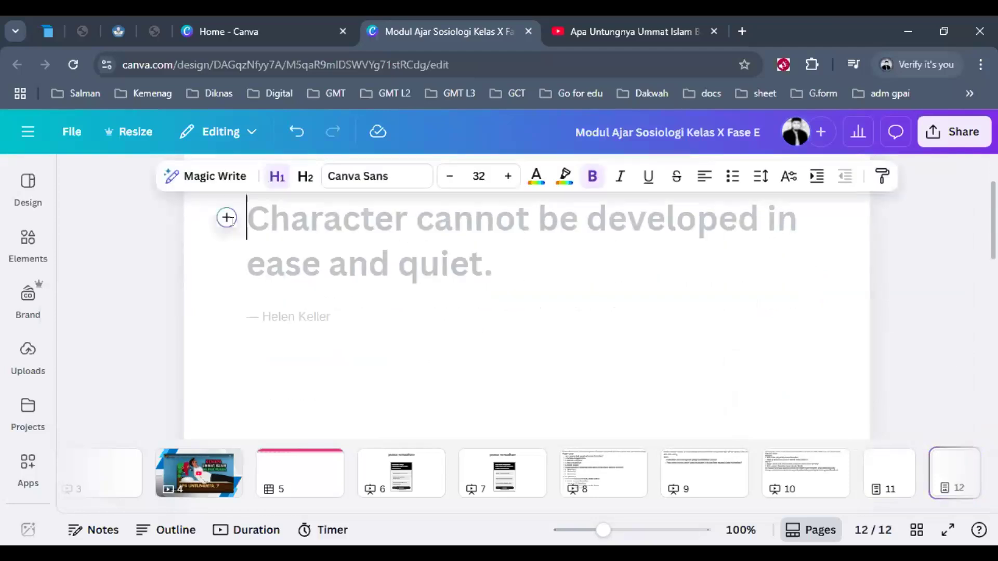
click(225, 217)
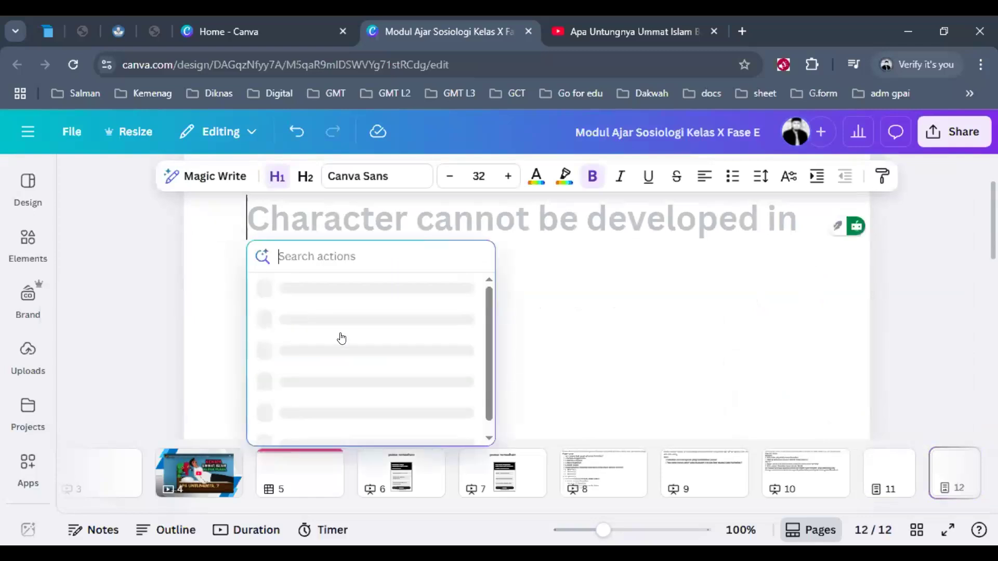
click(340, 306)
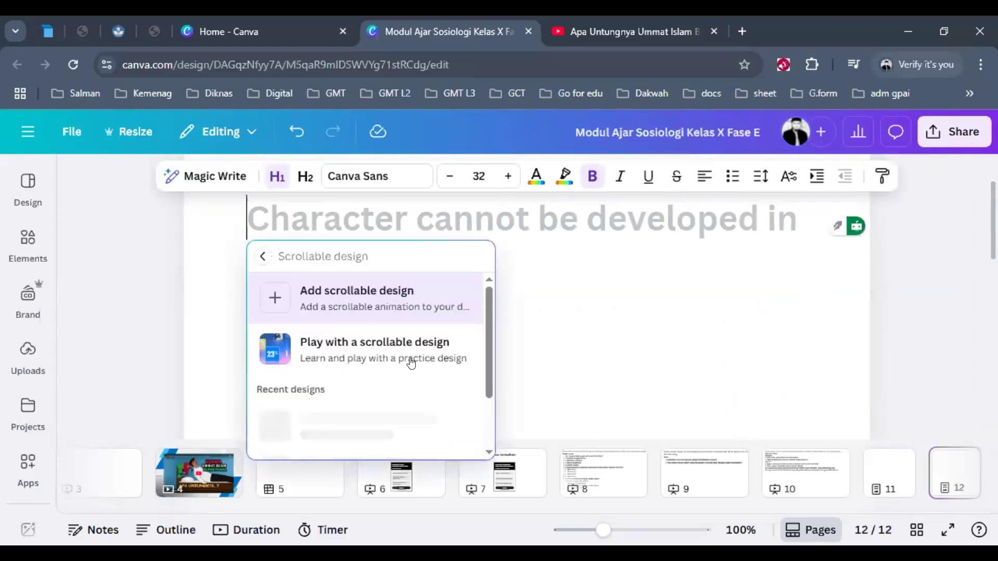
scroll(445, 382, down, 3)
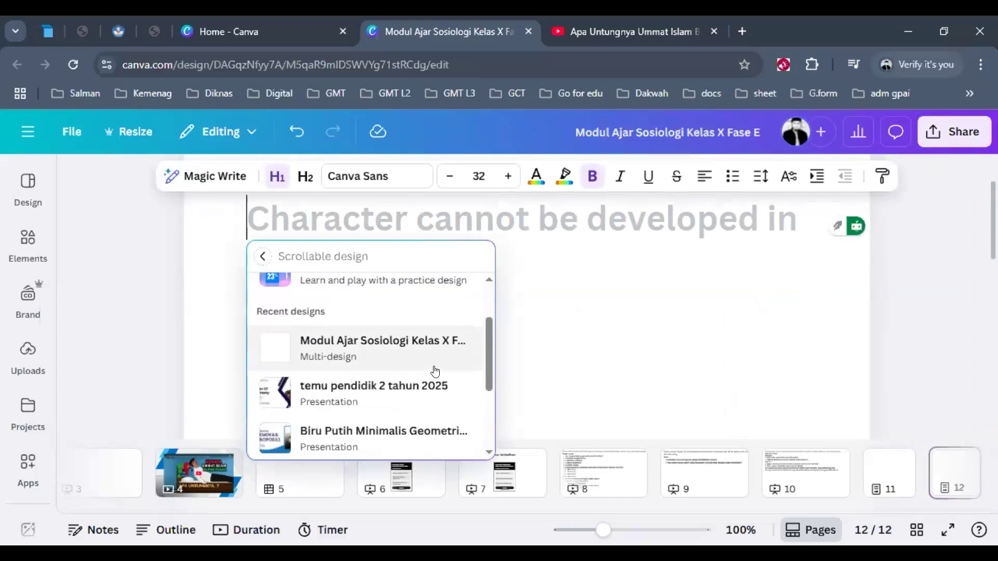
scroll(446, 398, down, 3)
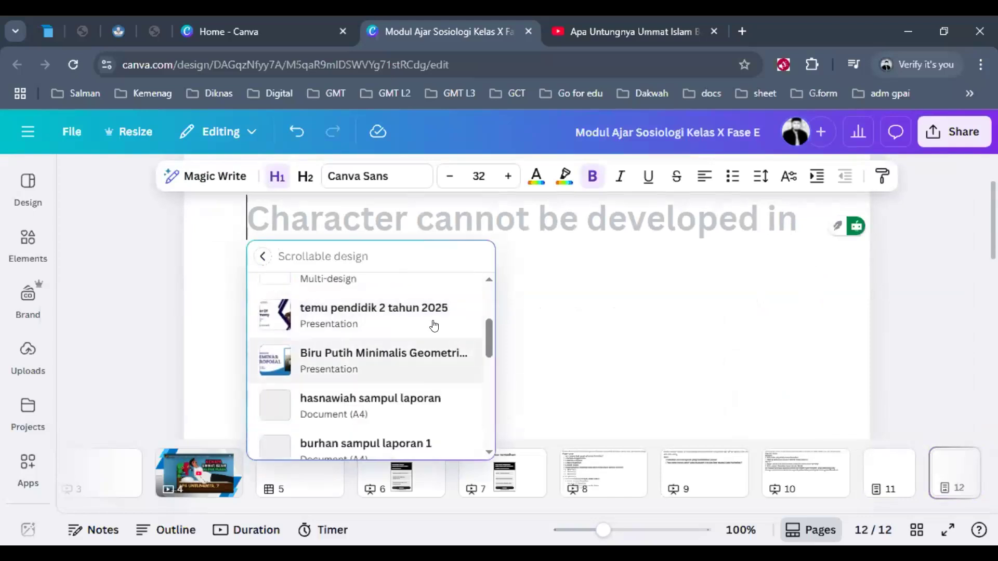
scroll(446, 369, up, 3)
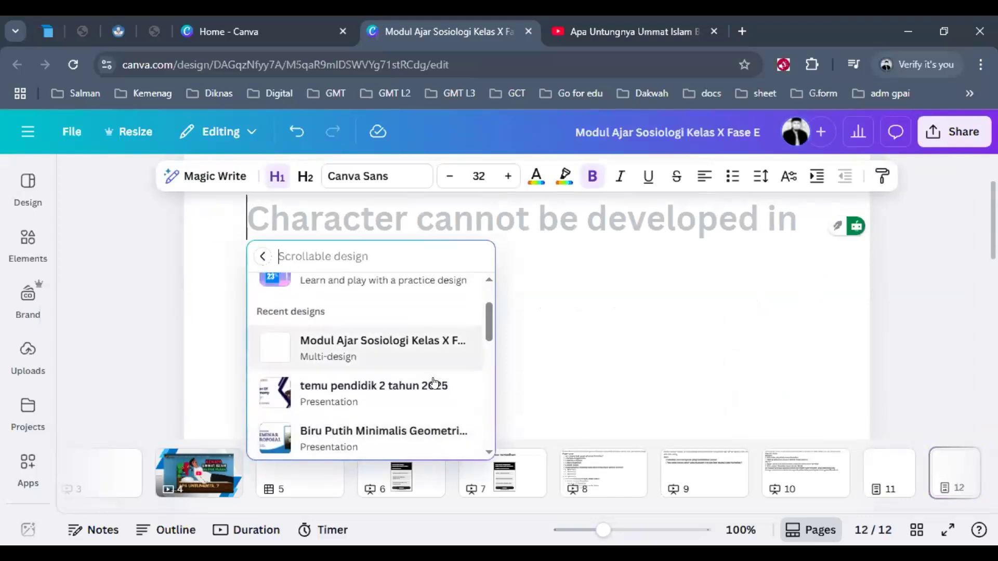
scroll(405, 364, down, 3)
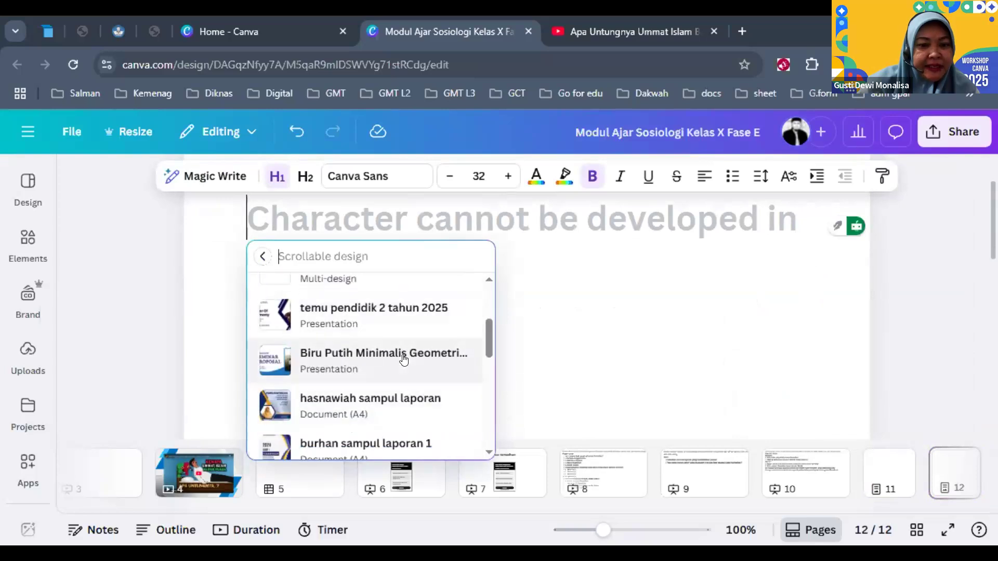
scroll(406, 362, down, 6)
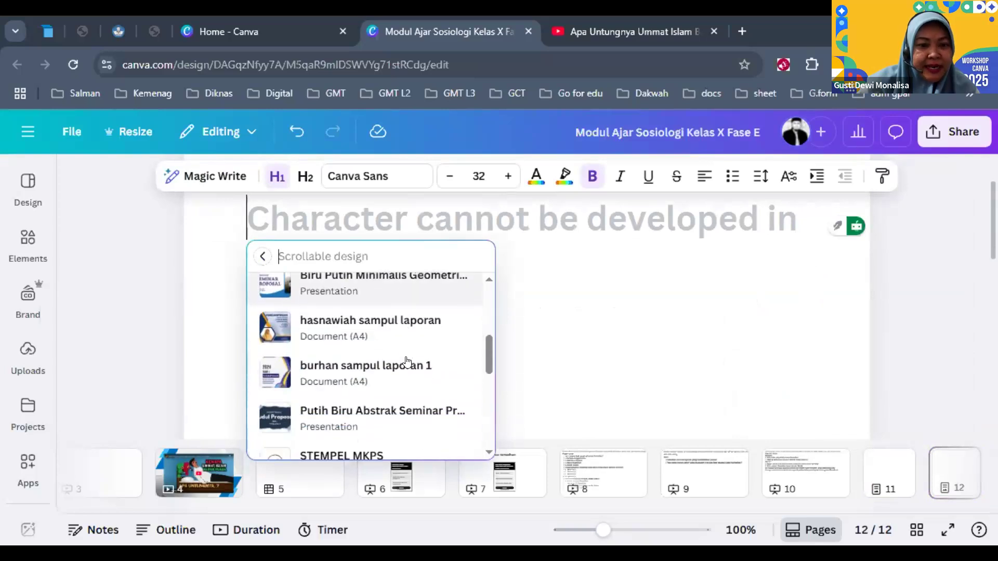
scroll(410, 359, down, 3)
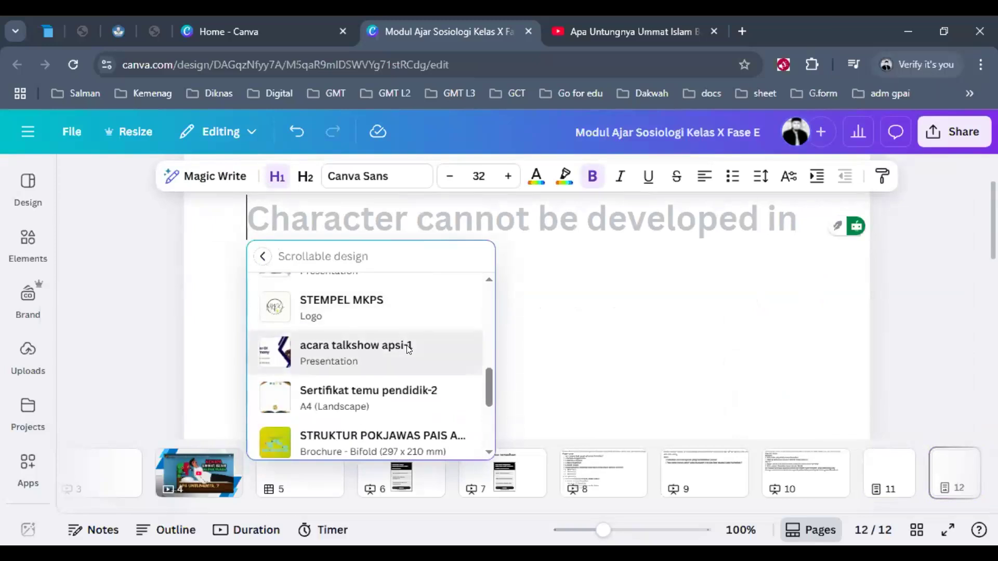
click(409, 350)
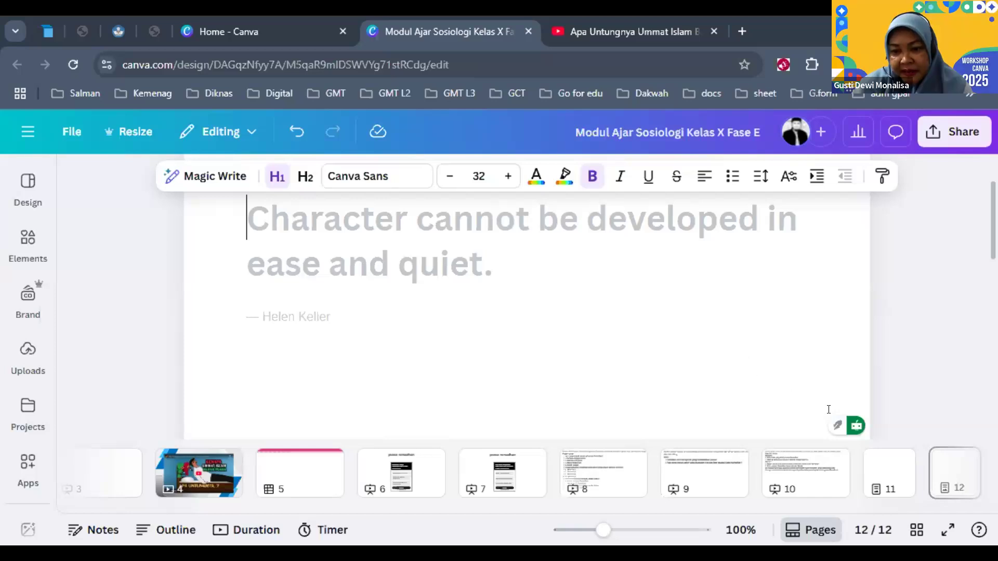
click(856, 428)
scroll(961, 434, down, 3)
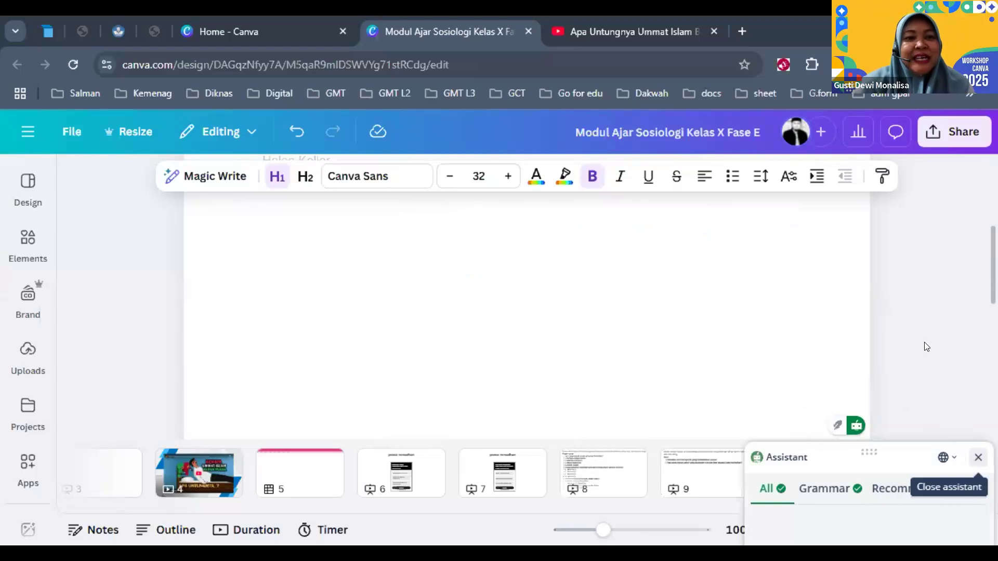
click(979, 460)
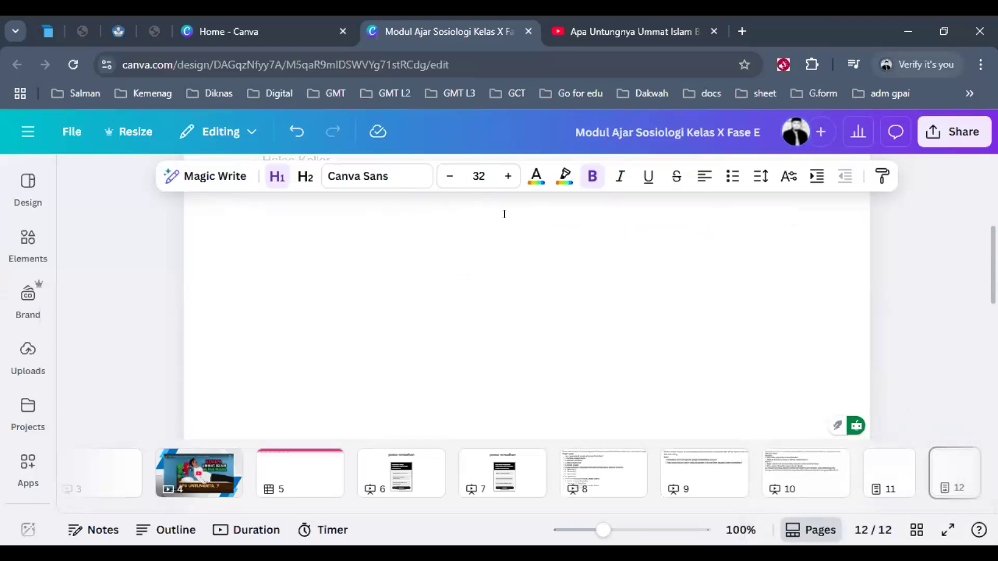
Step: Reload the design, open document page 2, and look through the design's sharing and export options
click(71, 63)
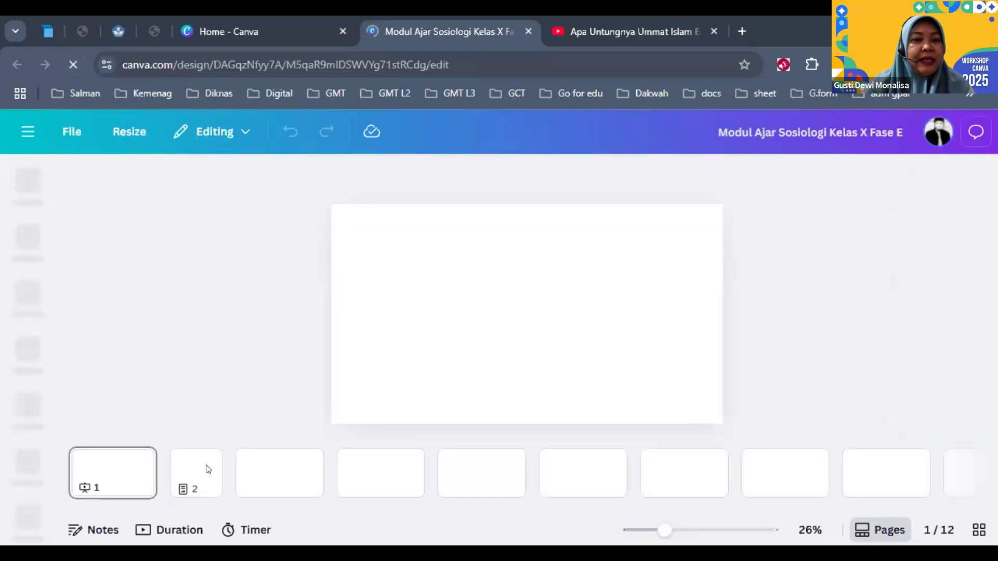
scroll(202, 446, down, 2)
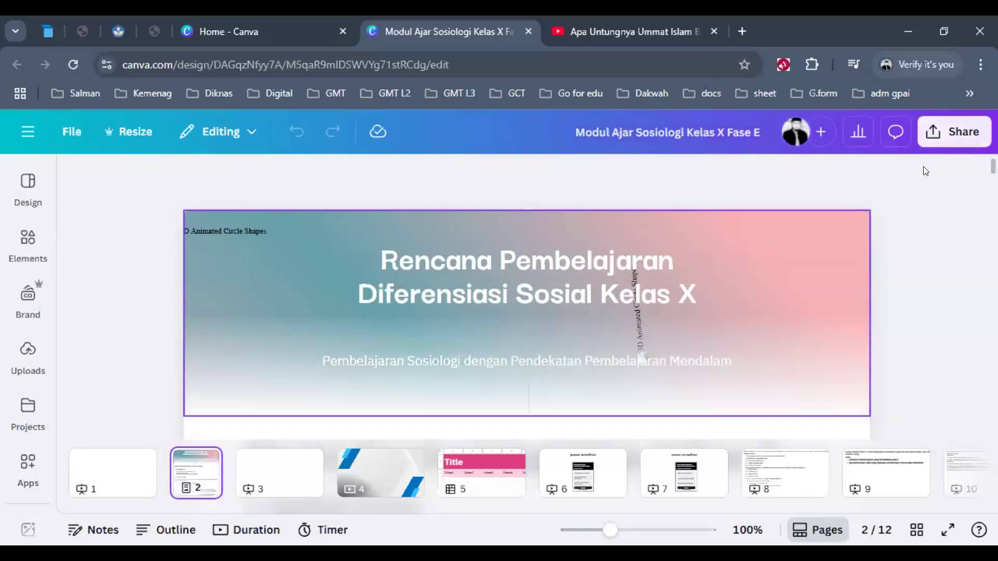
click(954, 134)
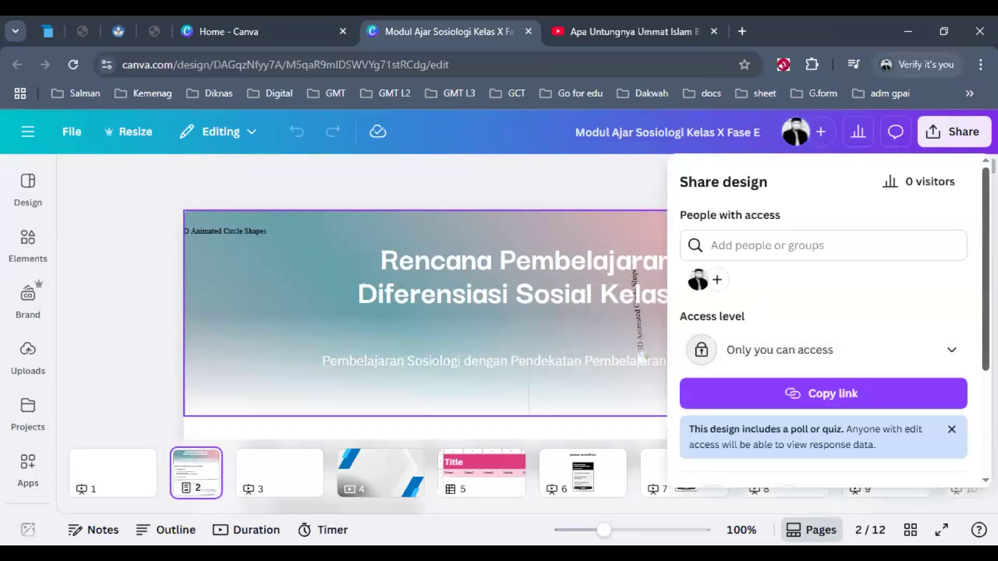
scroll(823, 333, down, 3)
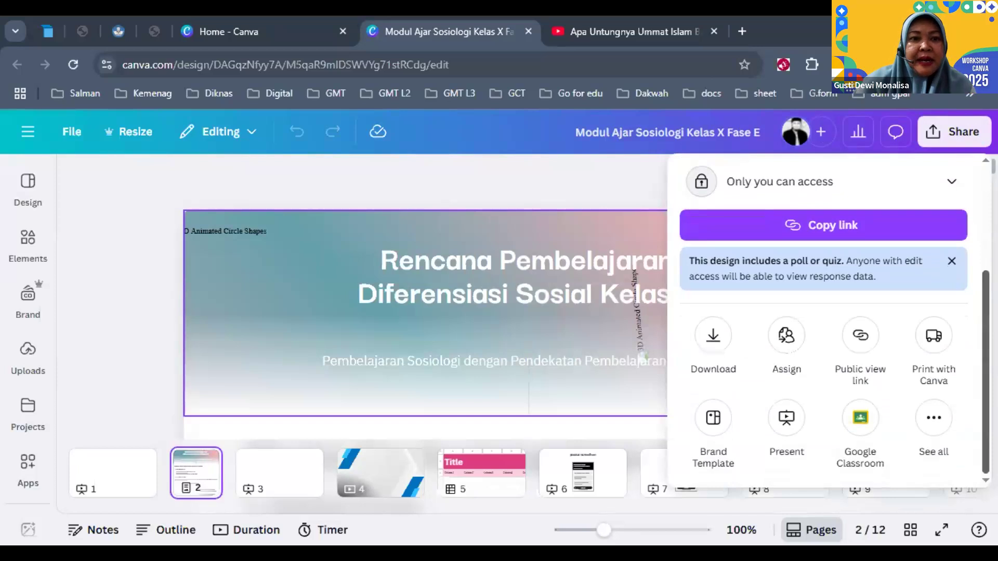
scroll(823, 333, up, 1)
scroll(823, 323, up, 3)
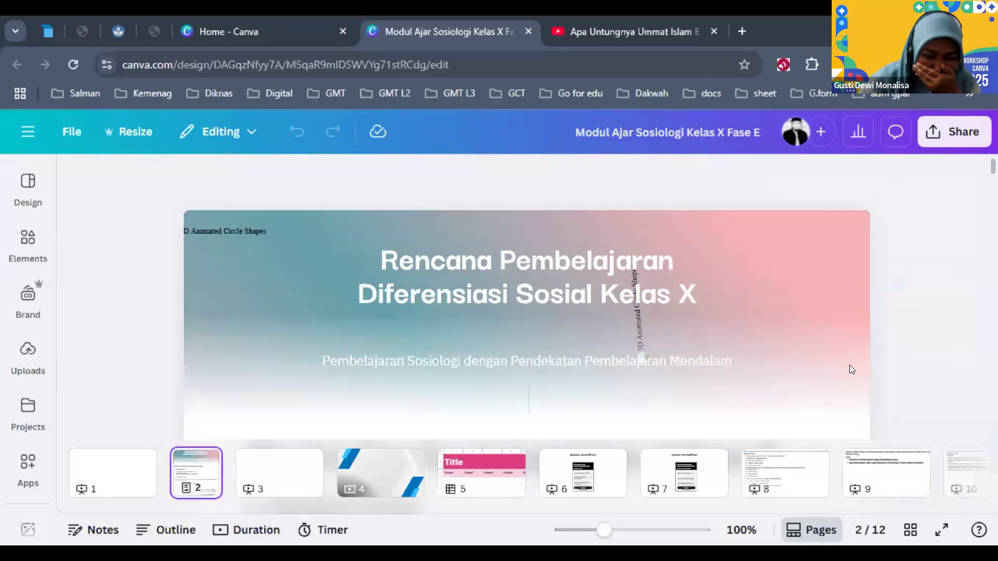
scroll(892, 451, right, 3)
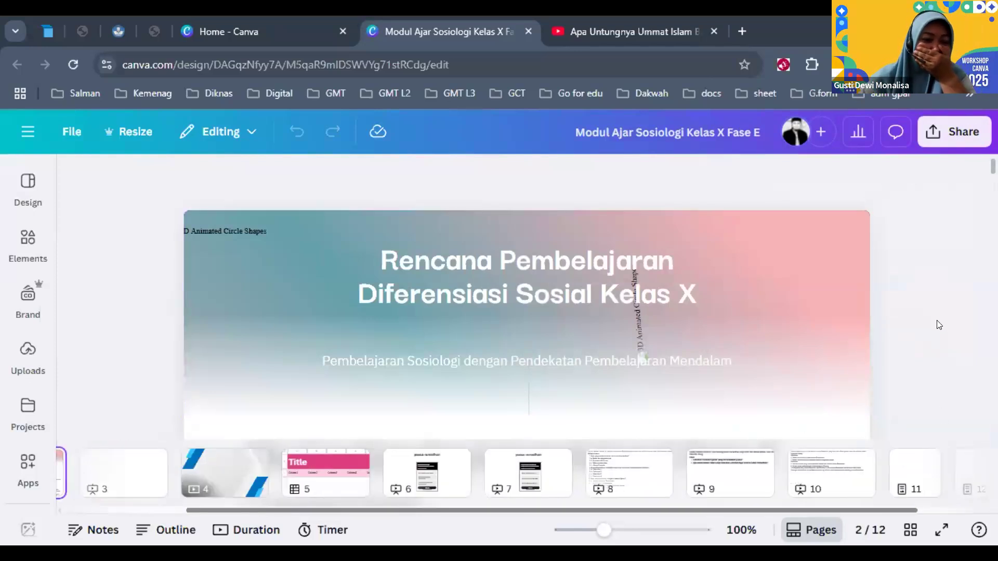
scroll(942, 332, down, 2)
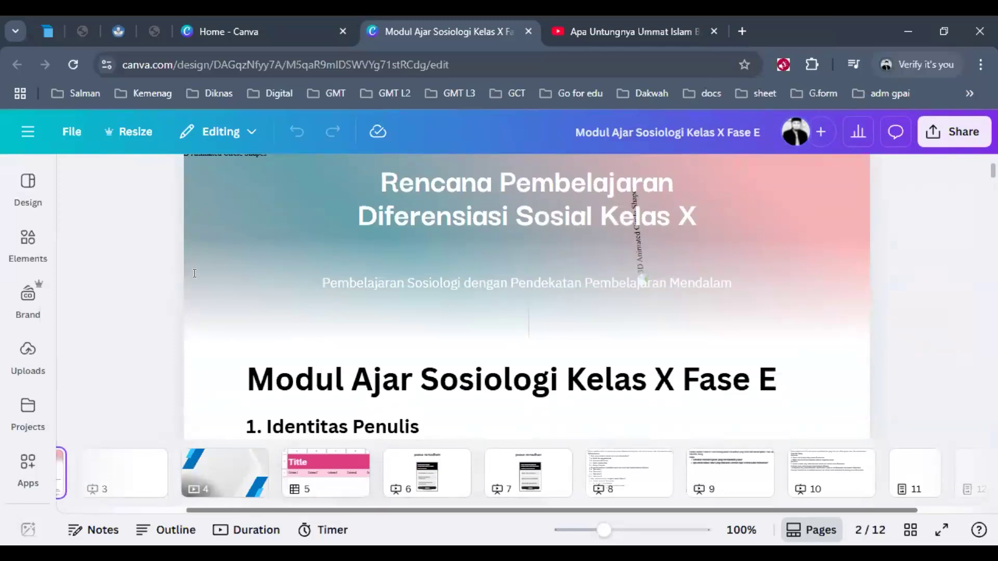
Step: Switch to the Canva home tab, open Projects, and look over the recent designs
click(212, 23)
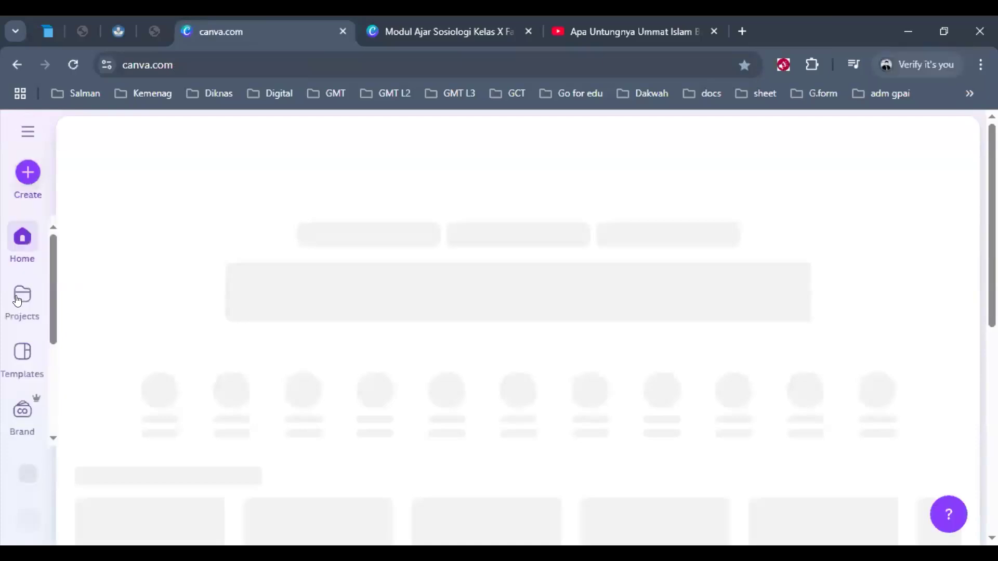
click(22, 294)
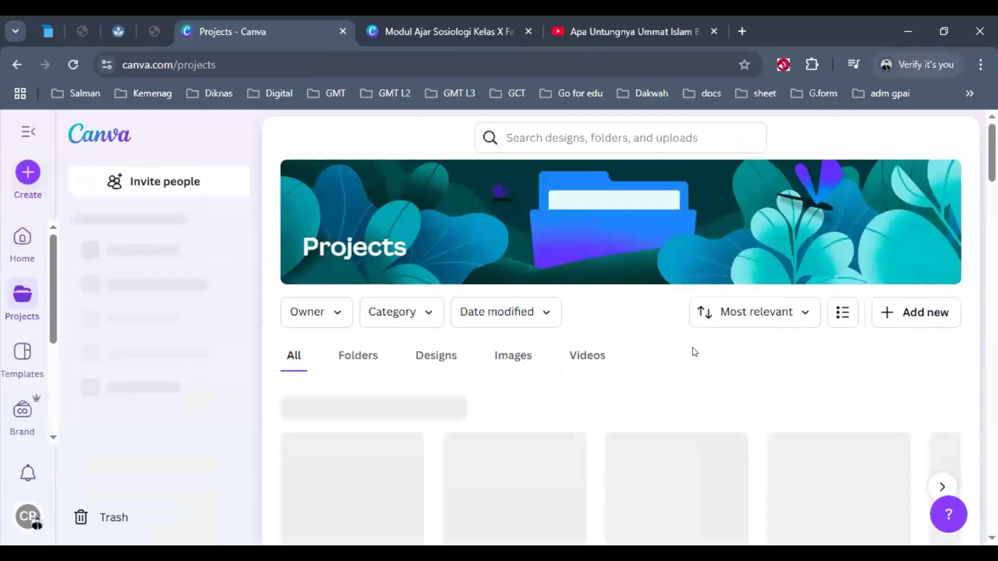
scroll(714, 373, down, 5)
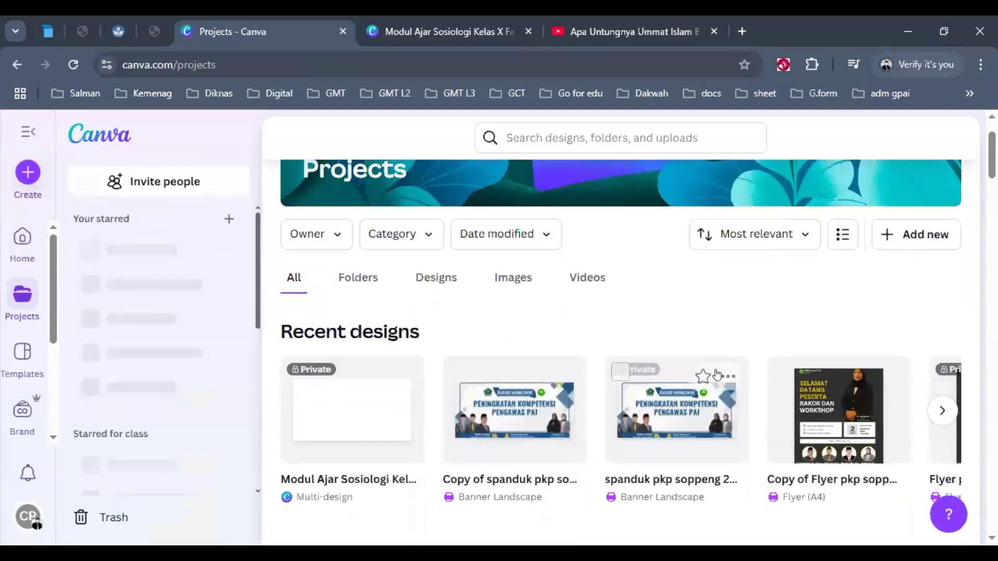
Step: Look through the folders, designs and images on the Projects page
scroll(715, 374, down, 4)
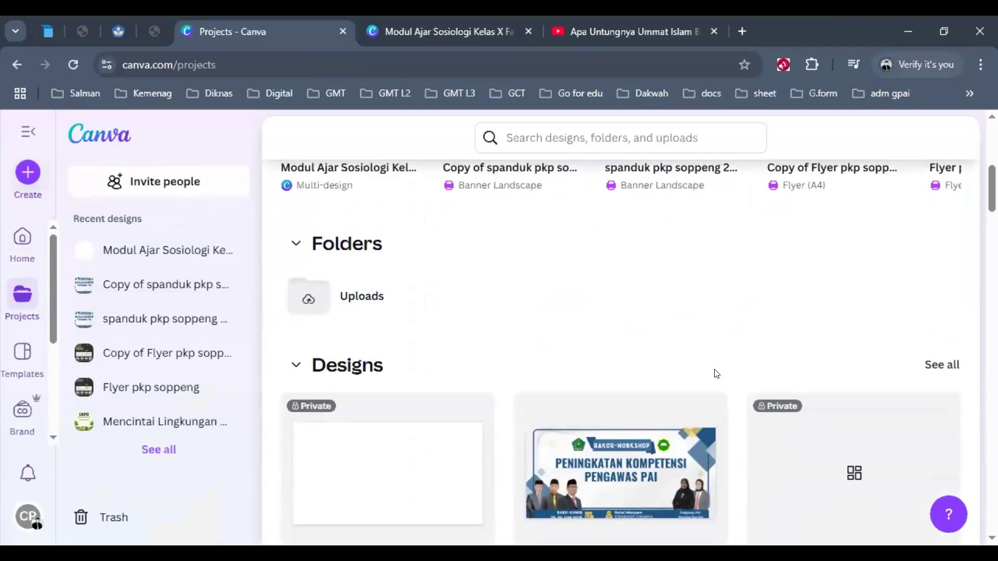
scroll(715, 374, down, 3)
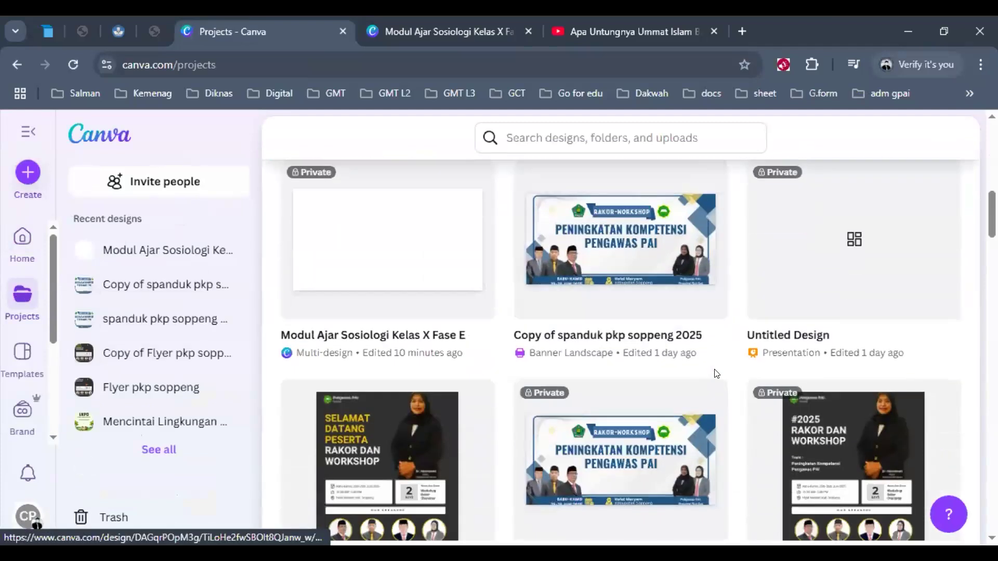
scroll(715, 374, down, 3)
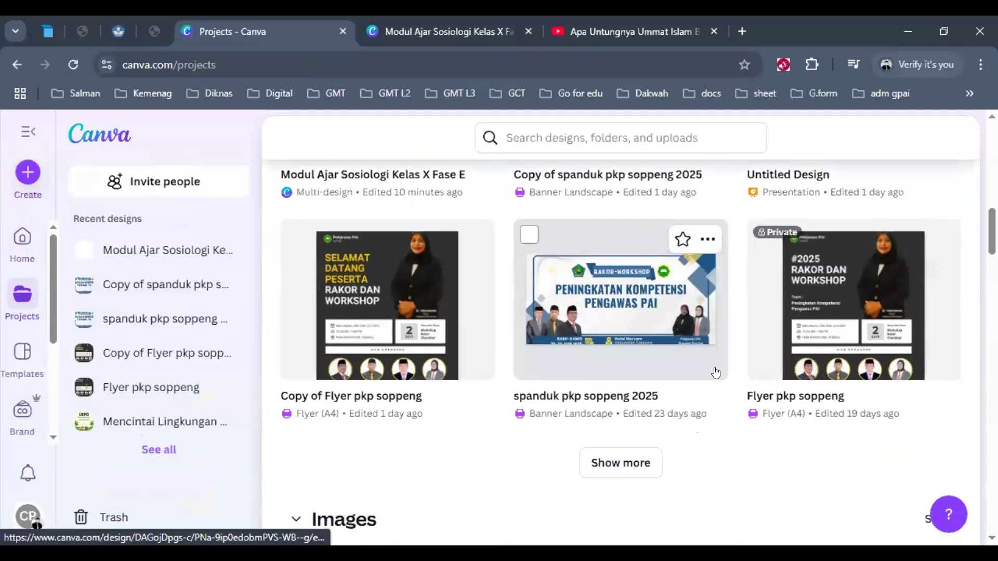
scroll(715, 373, down, 4)
scroll(716, 373, up, 6)
scroll(716, 371, up, 8)
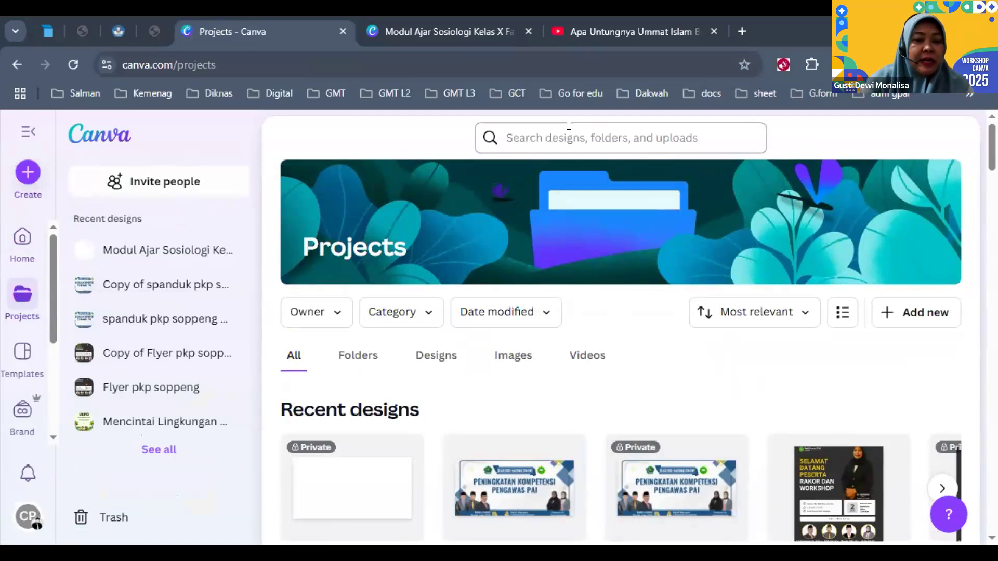
Step: Open the project search and look through its suggested recent searches and designs
click(569, 126)
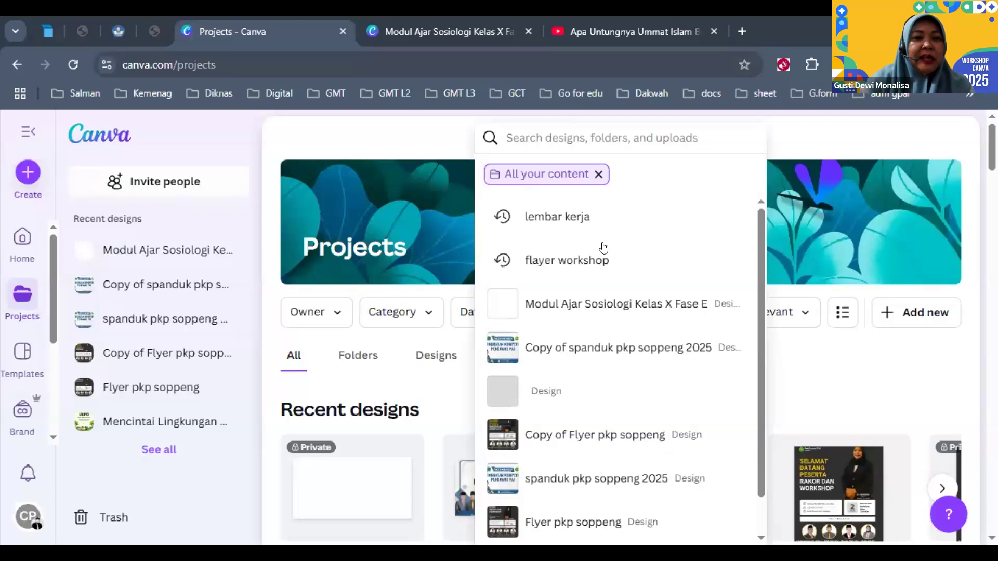
scroll(673, 414, down, 3)
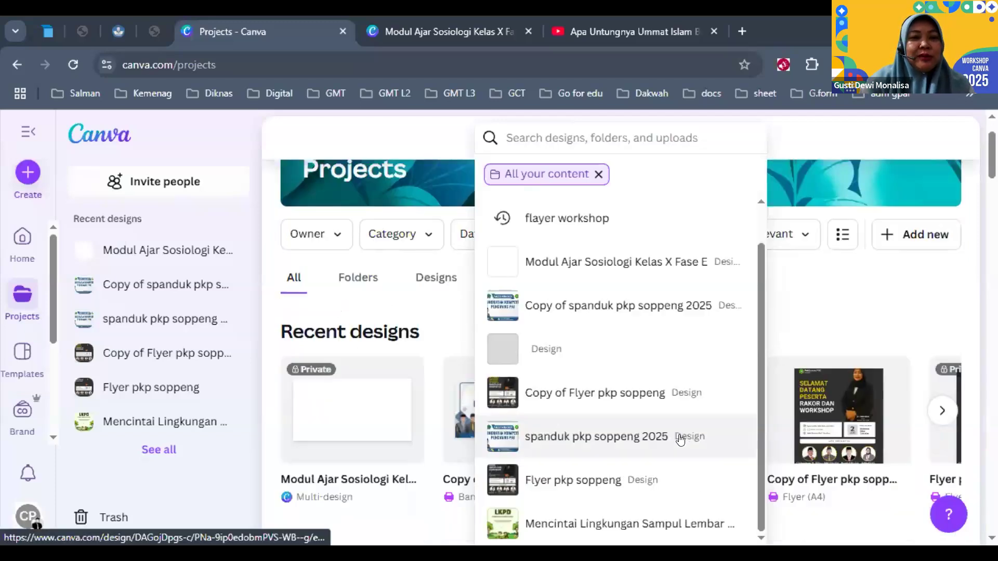
scroll(666, 482, up, 2)
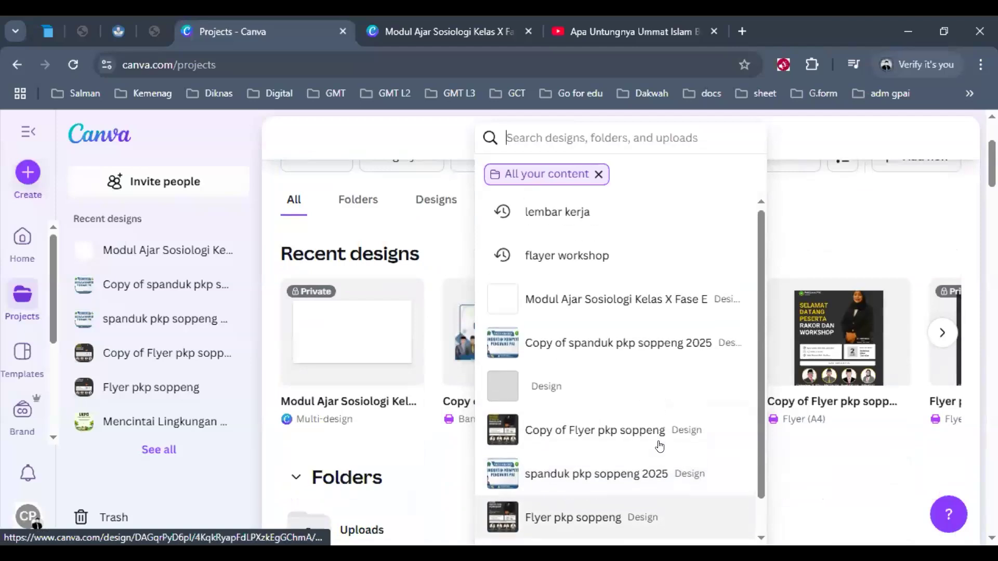
scroll(669, 332, down, 3)
scroll(650, 385, down, 3)
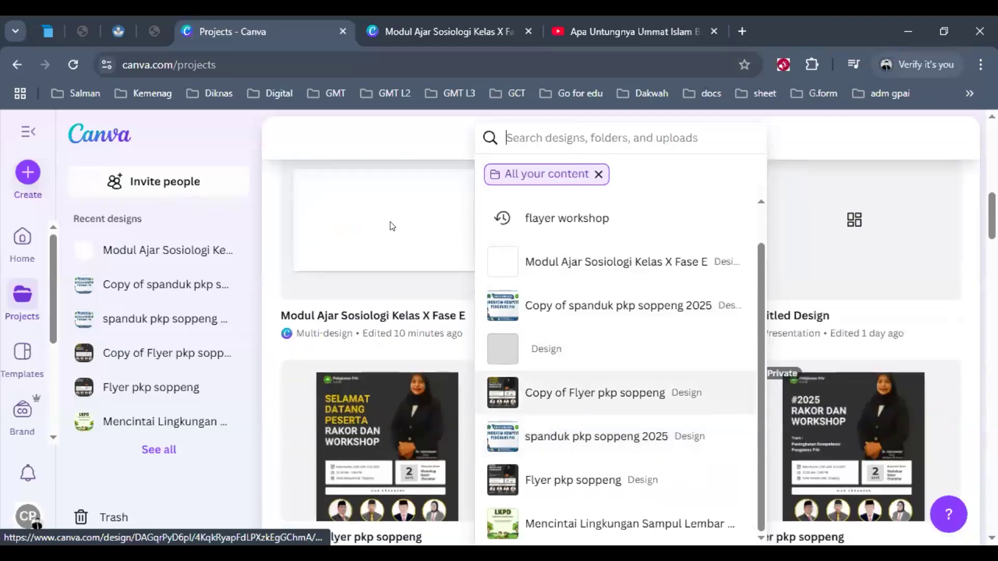
Step: Briefly open the Modul Ajar Sosiologi Kelas X Fase E design, close its new tab, and browse the remaining designs and images in Projects
click(392, 225)
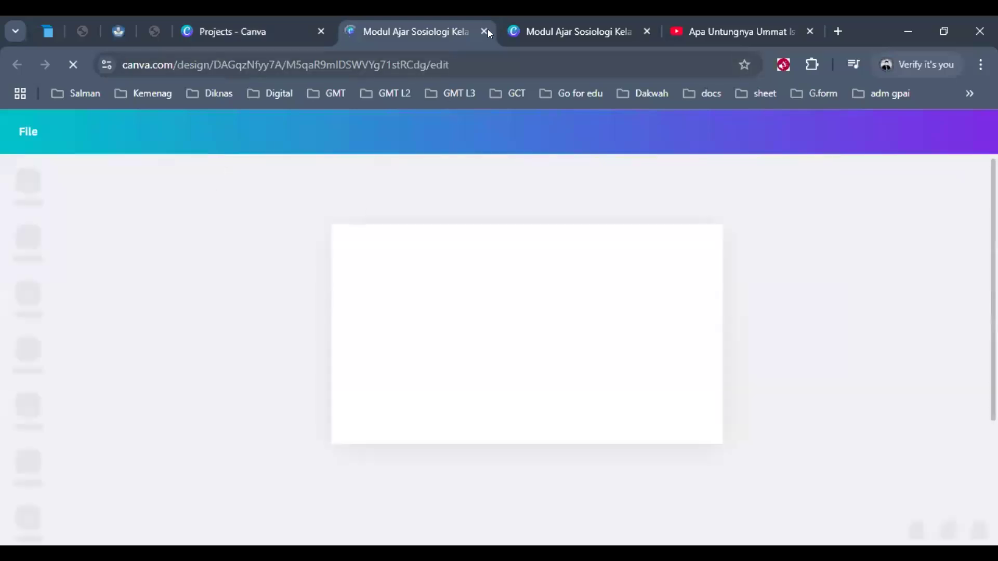
click(483, 32)
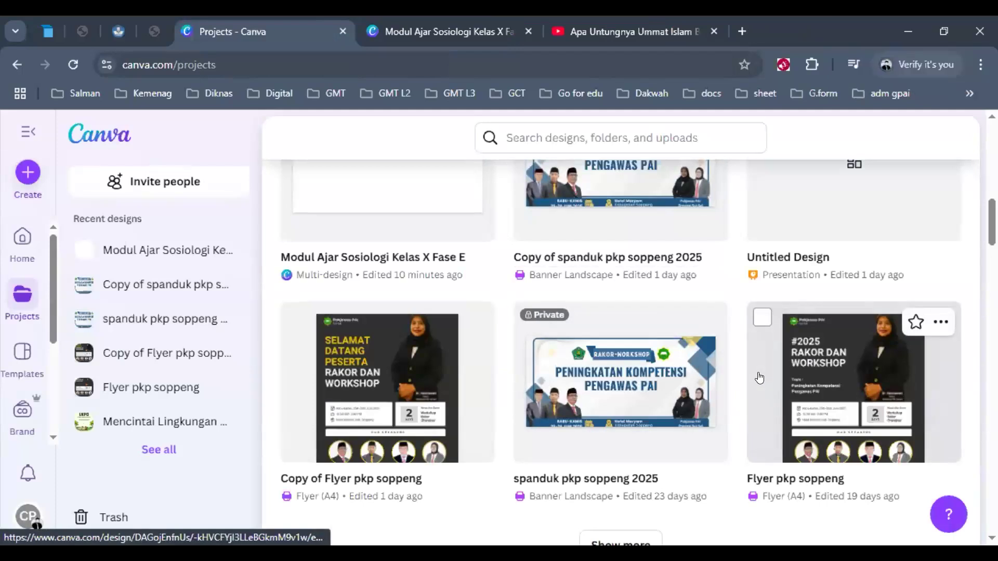
scroll(701, 413, down, 3)
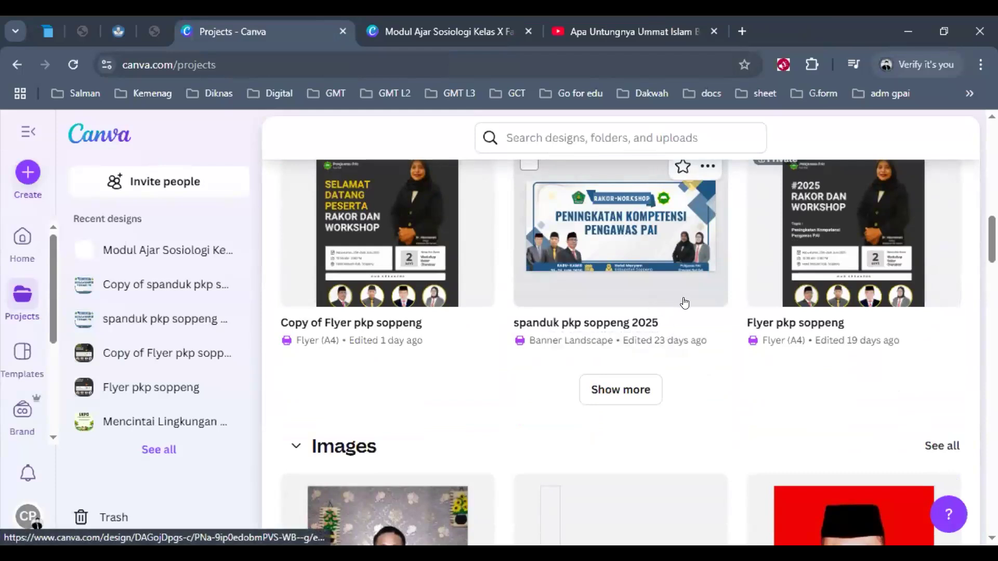
scroll(679, 363, down, 8)
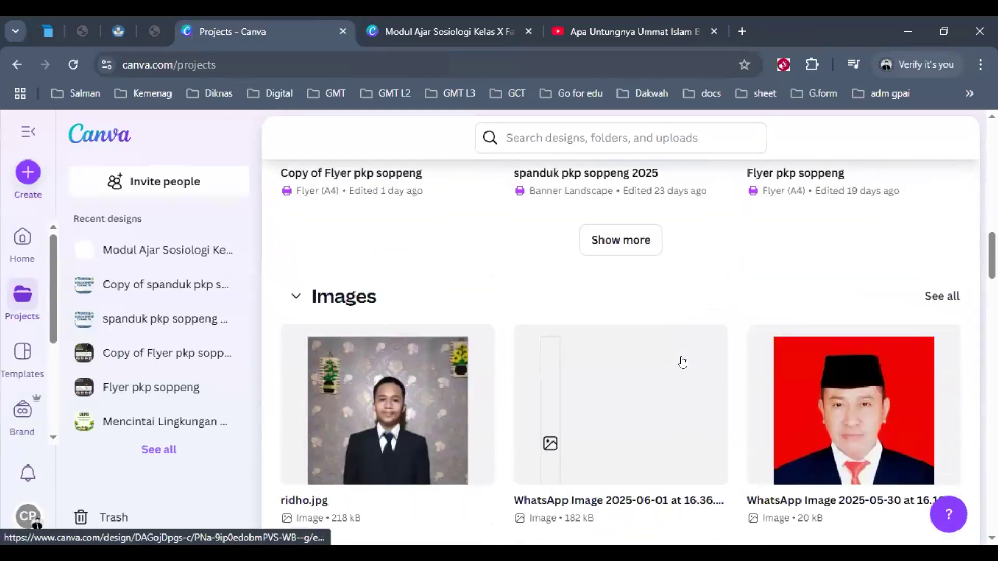
scroll(679, 363, up, 11)
scroll(680, 362, up, 10)
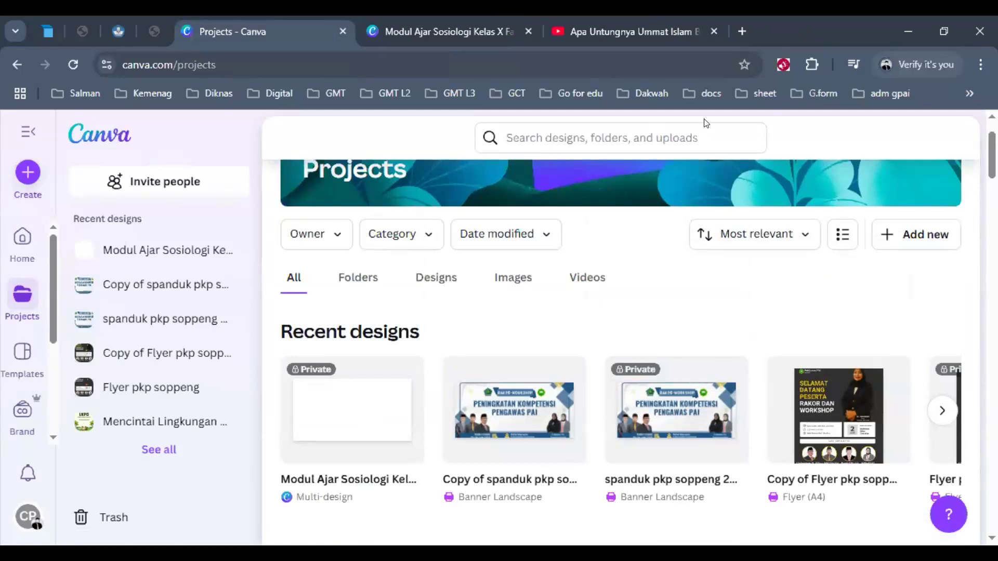
Step: Return to the open teaching module and, on document page 11, try to insert the module itself as a scrollable design
click(468, 21)
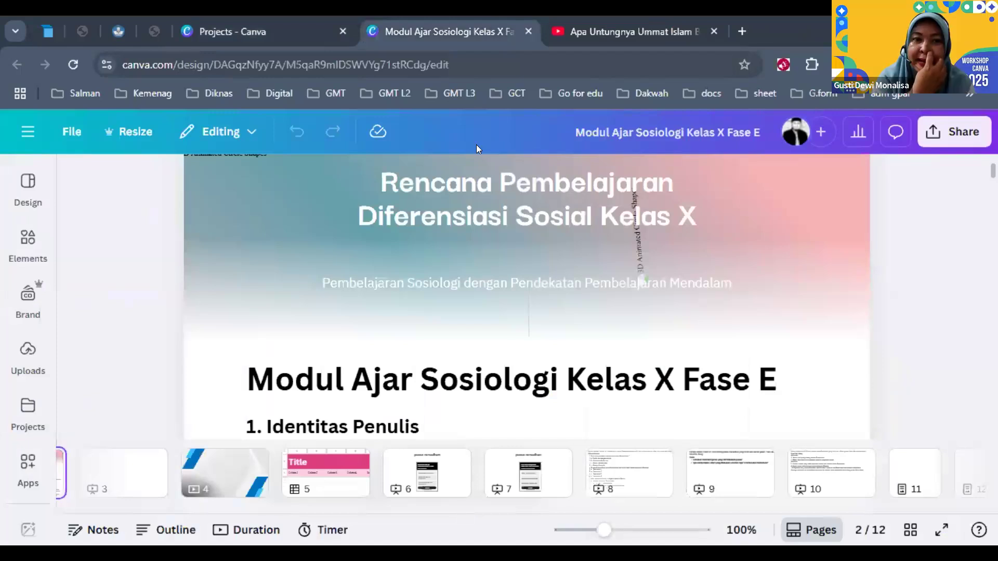
click(918, 471)
click(227, 295)
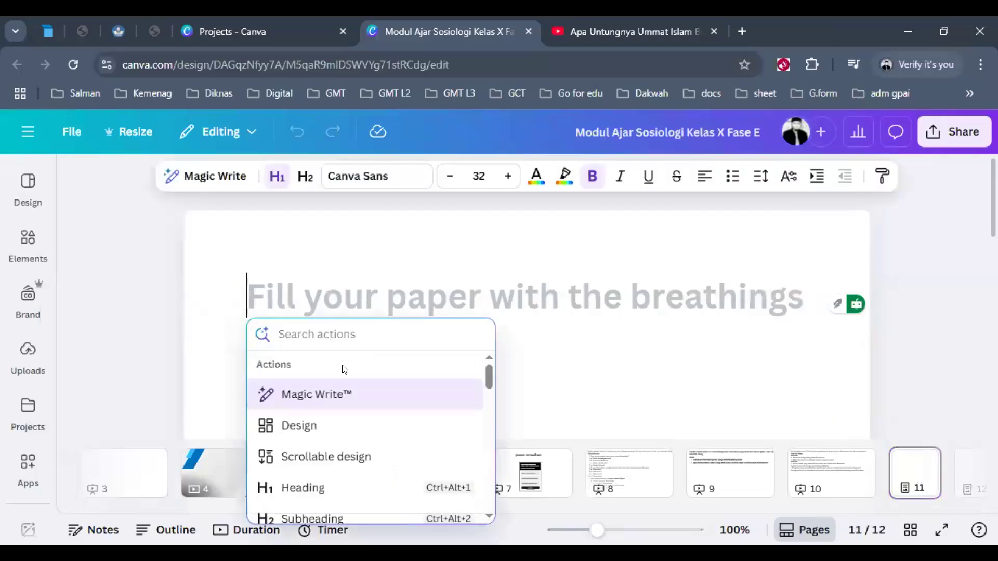
scroll(332, 423, down, 4)
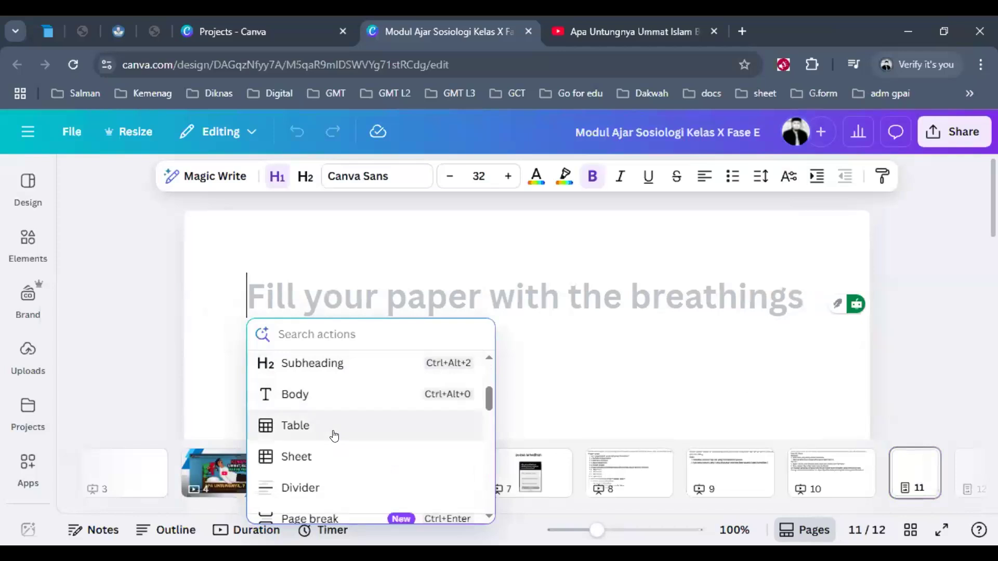
scroll(332, 434, up, 4)
click(339, 458)
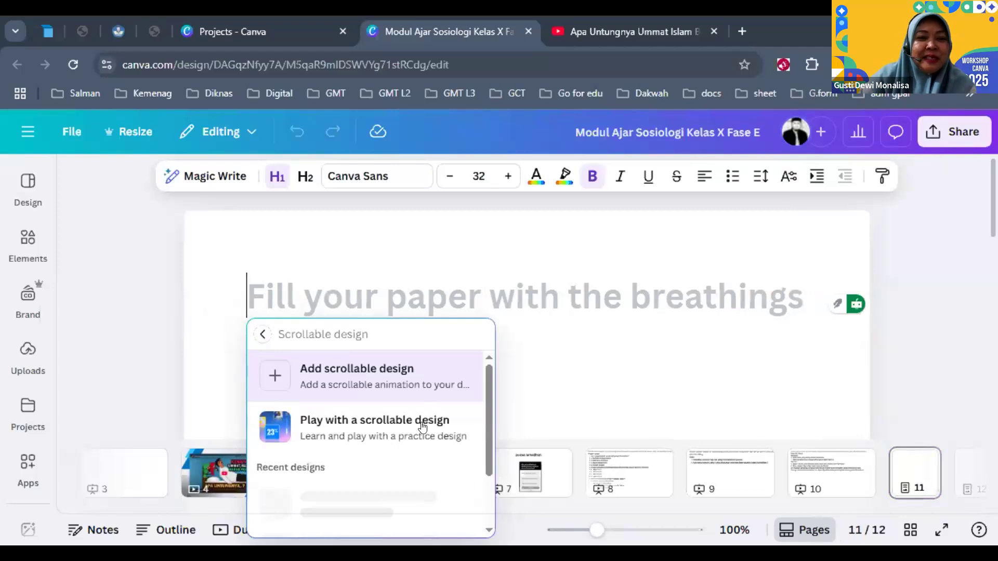
scroll(431, 427, down, 2)
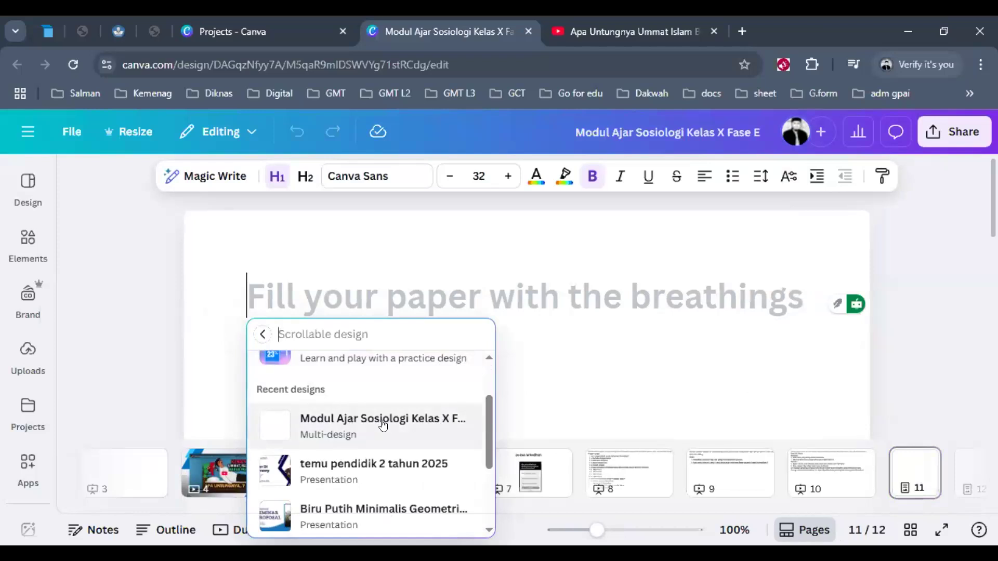
click(404, 435)
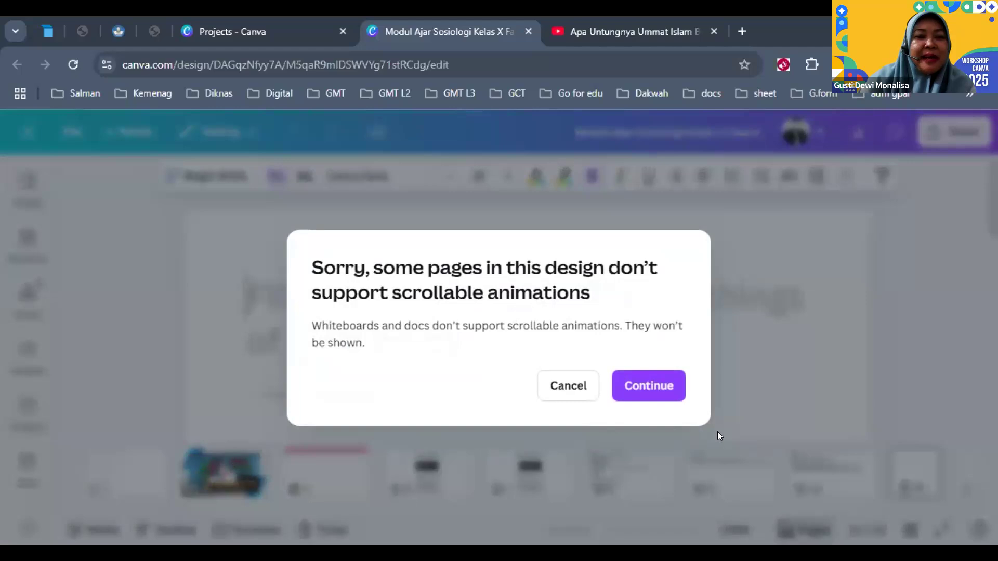
click(579, 396)
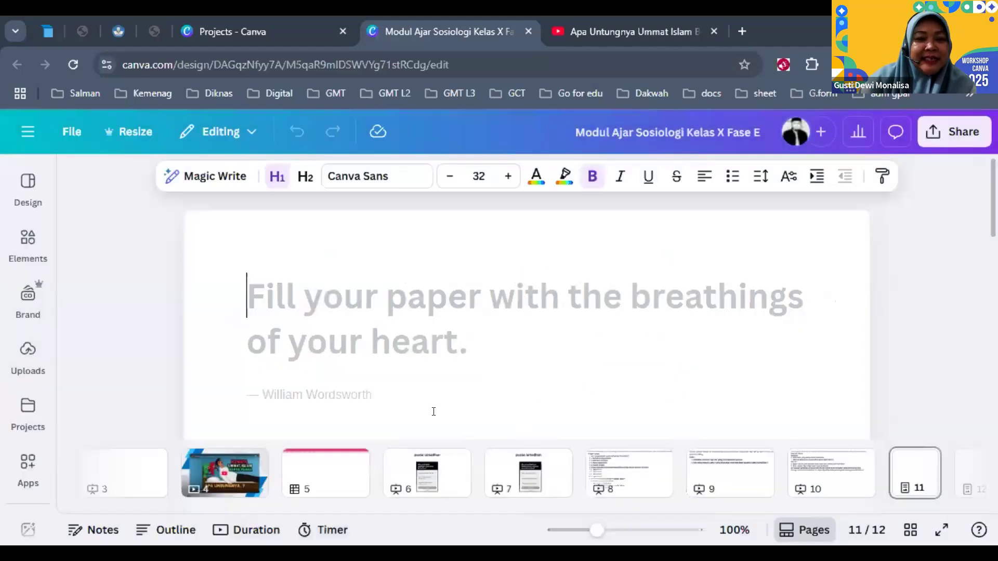
Step: Try to insert the recent A4 document "sampul laporan 1" as a scrollable design on document page 11 and check the page
click(223, 294)
scroll(334, 427, down, 2)
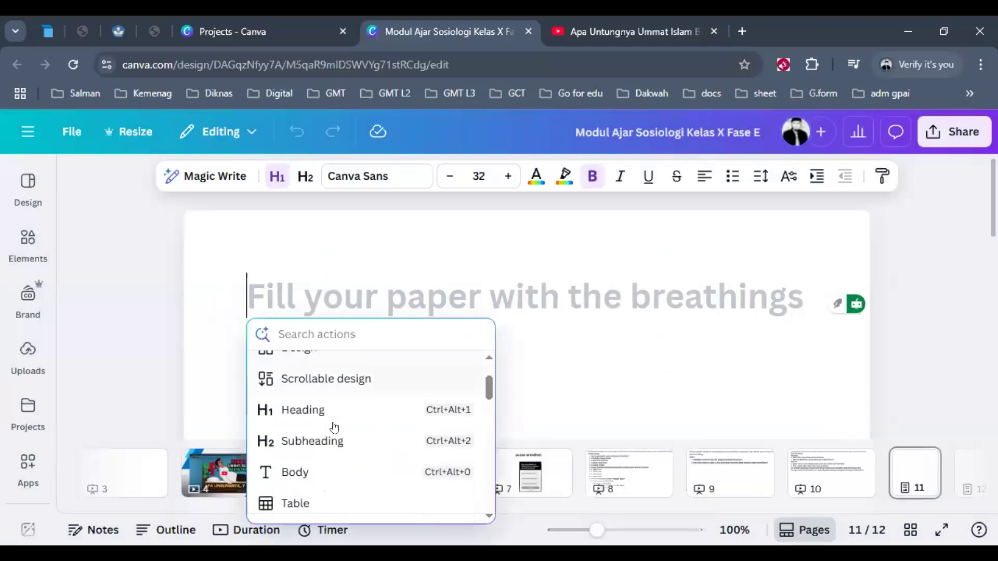
click(345, 379)
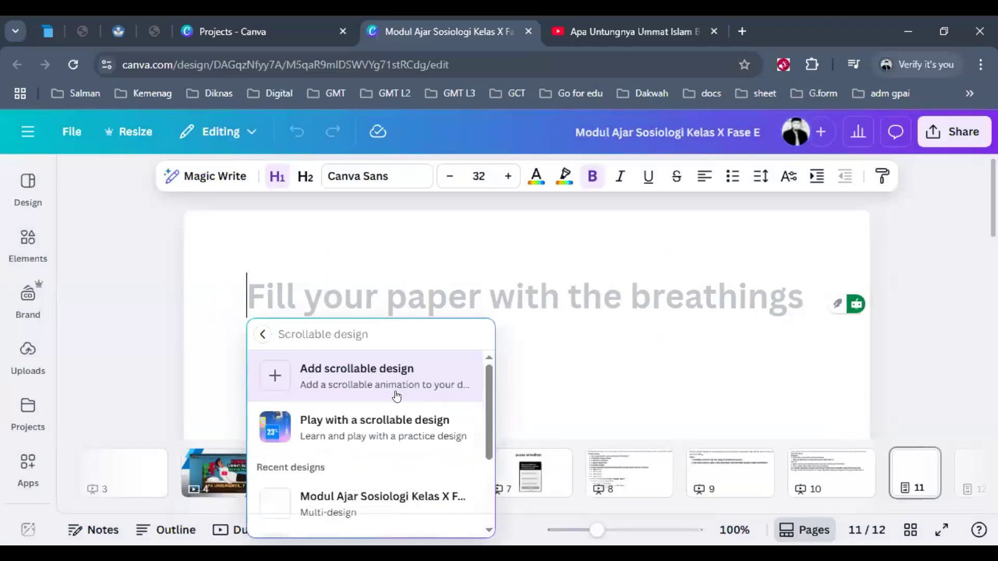
scroll(397, 397, down, 1)
scroll(420, 403, down, 2)
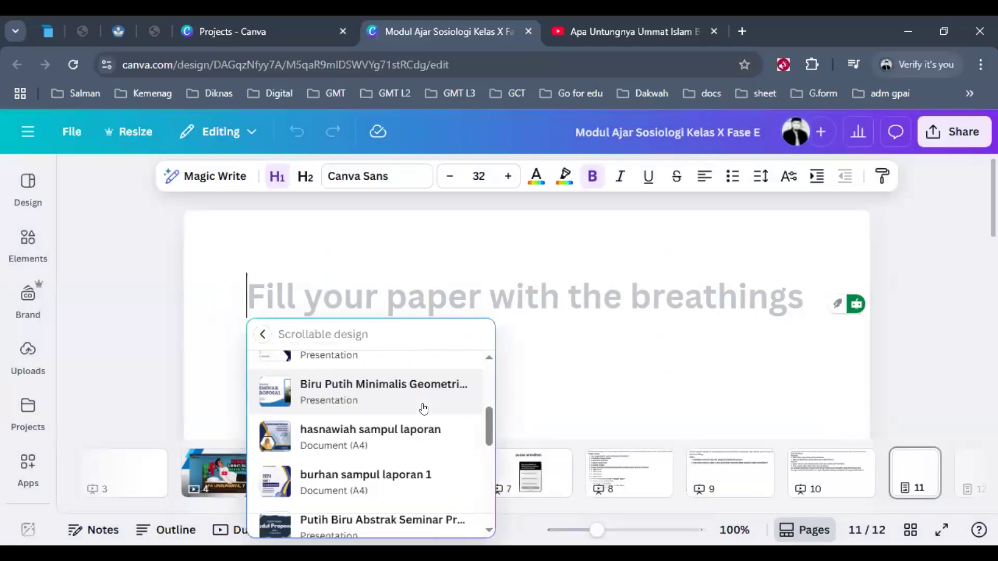
scroll(441, 423, down, 2)
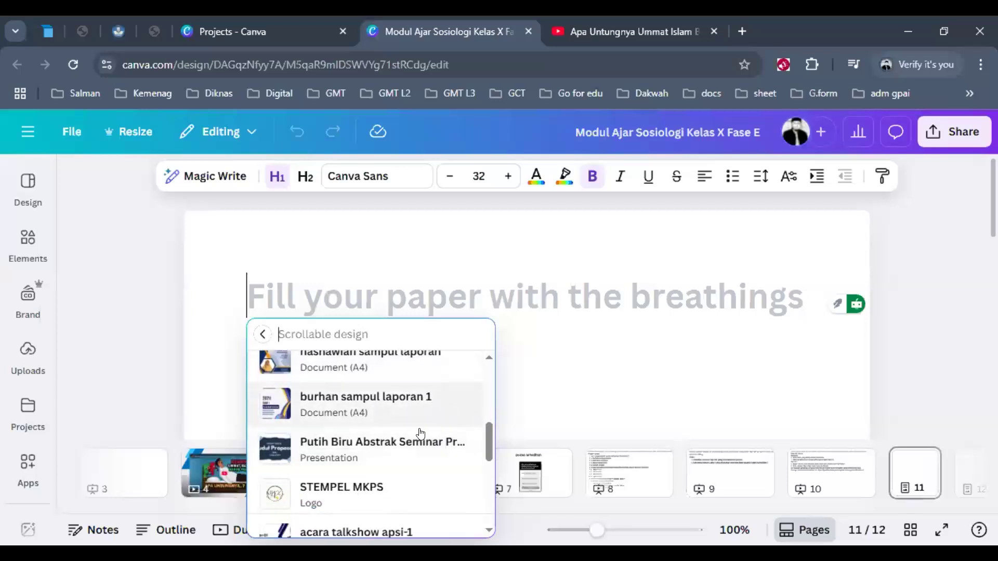
click(384, 402)
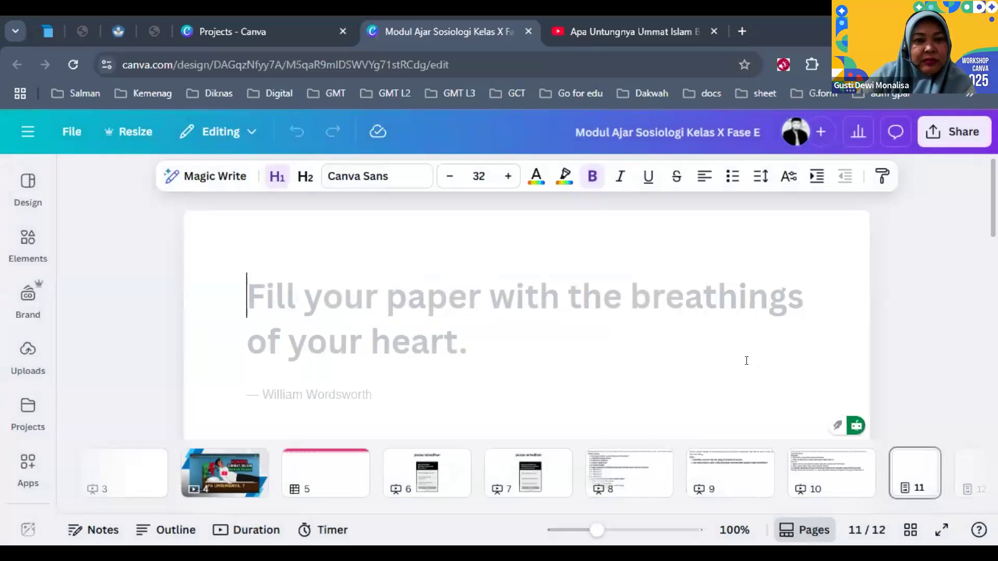
scroll(660, 323, down, 3)
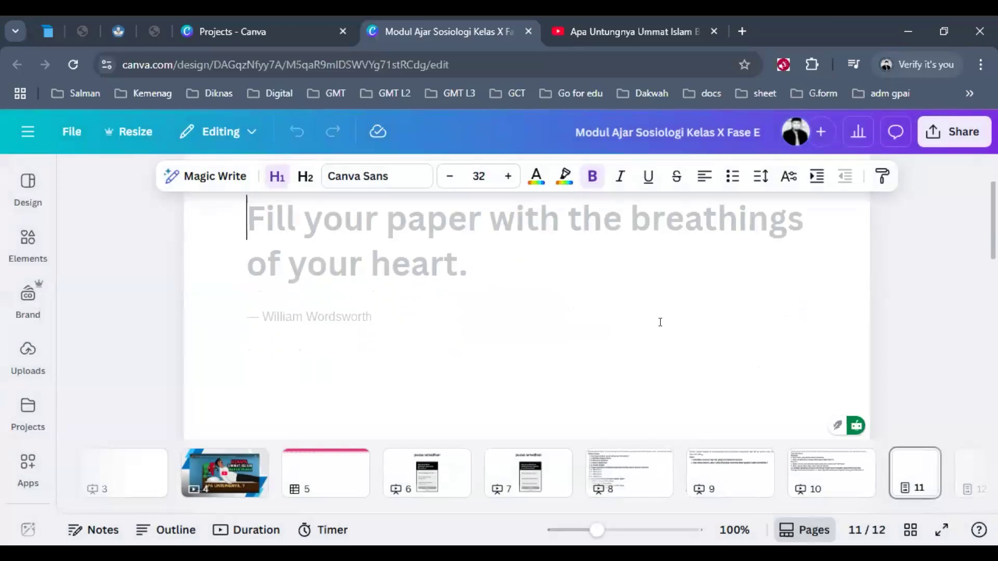
scroll(660, 323, down, 3)
scroll(660, 322, up, 5)
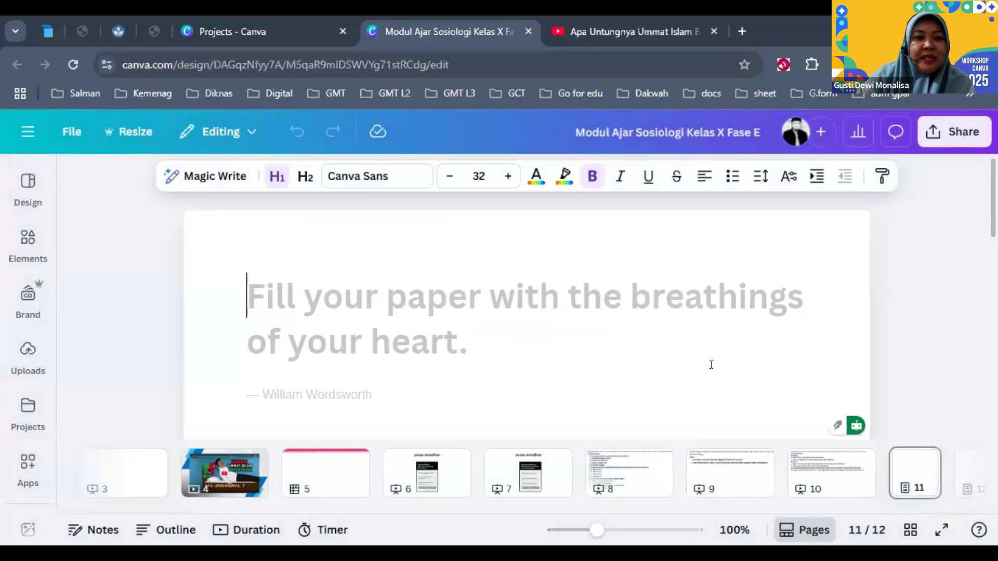